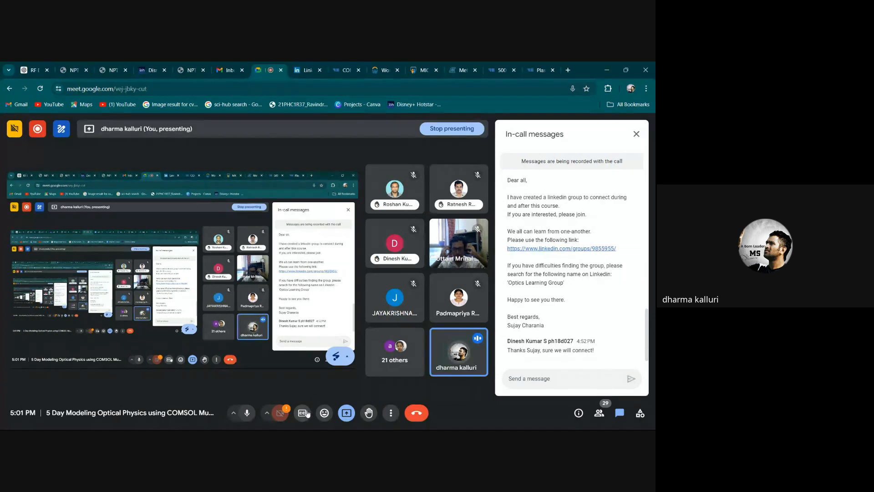
Step: Turn the meeting microphone off and back on, and switch to the COMSOL Multiphysics model
click(250, 415)
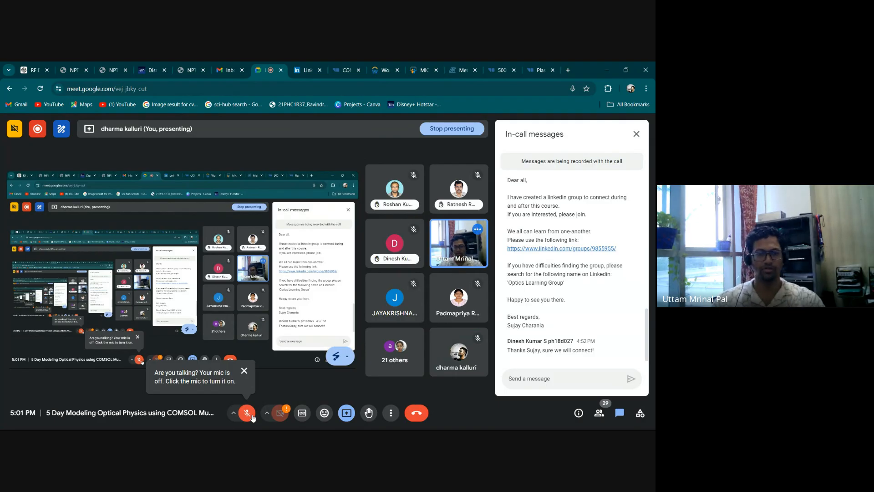
click(248, 415)
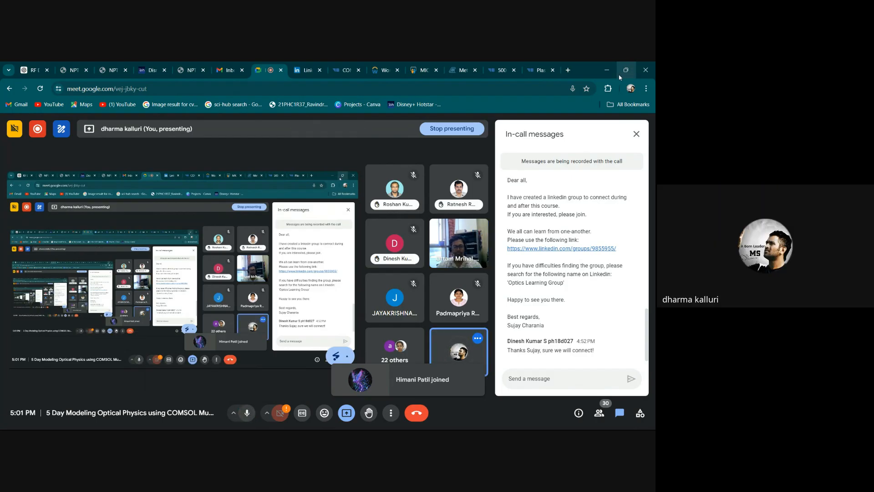
click(608, 69)
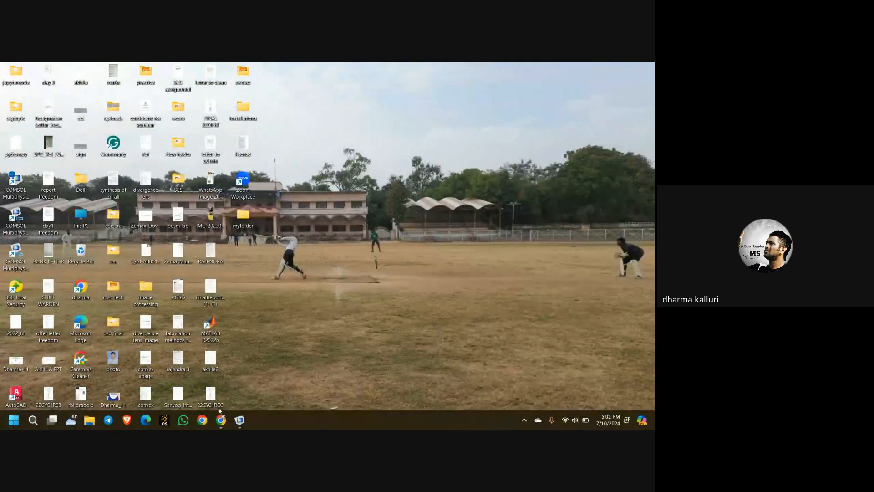
click(239, 421)
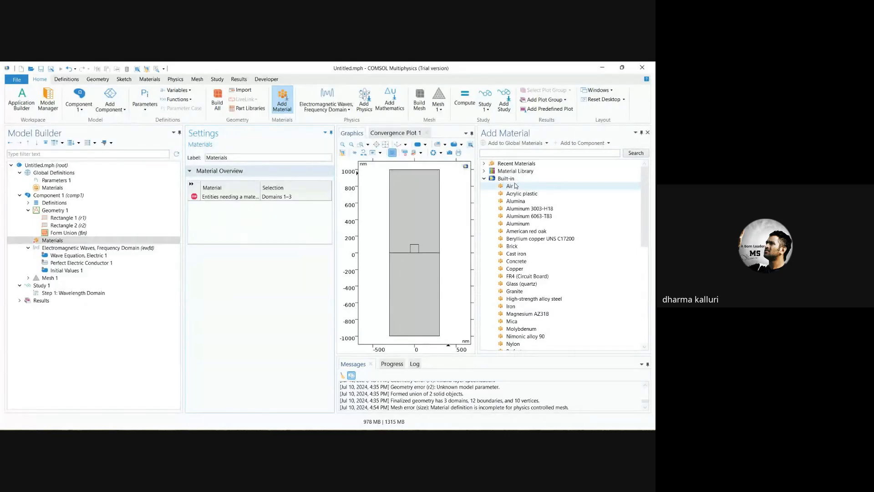
Step: Add the built-in Air material to the component's materials
click(35, 244)
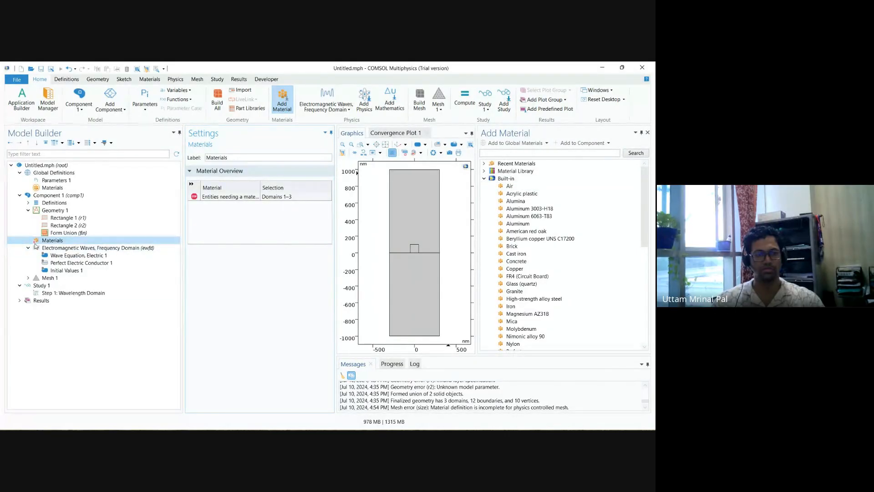
click(526, 186)
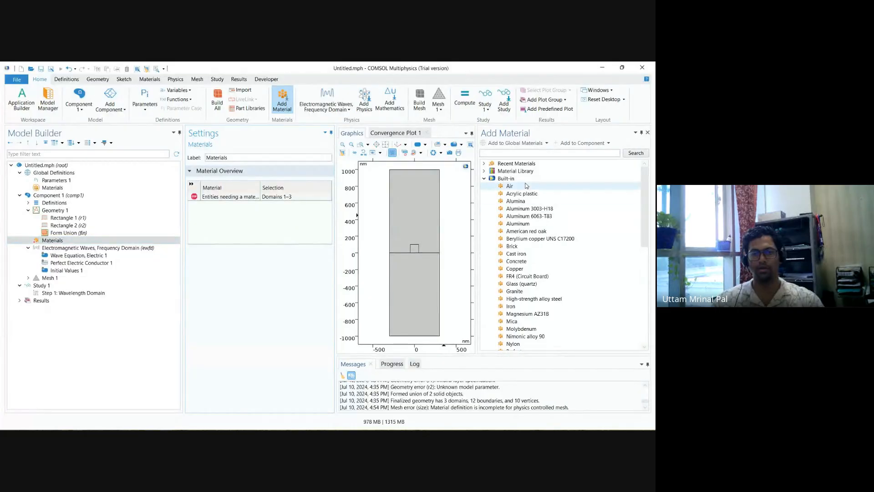
click(526, 186)
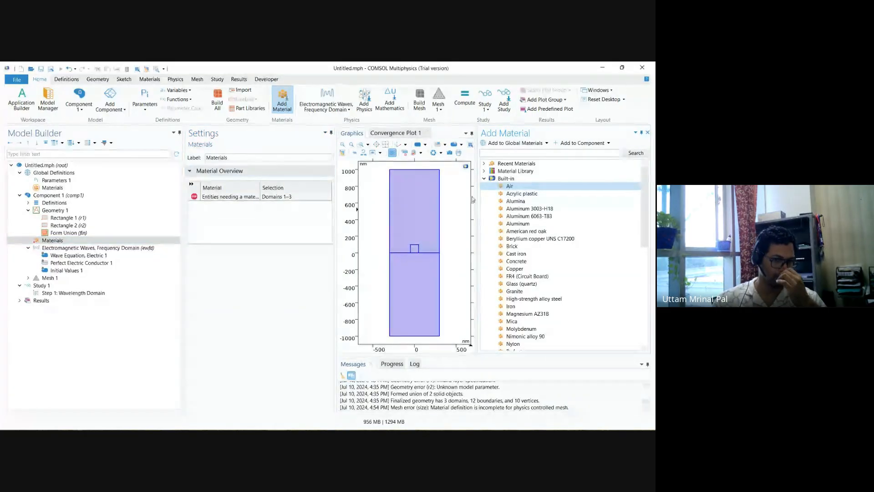
Step: Clear the Air material's domain selection and assign Air only to the large domain above the central horizontal boundary
click(413, 213)
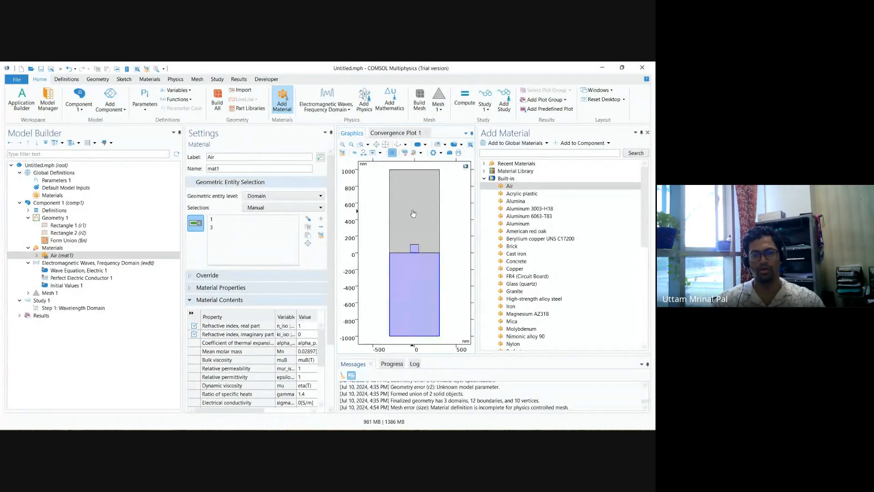
click(413, 213)
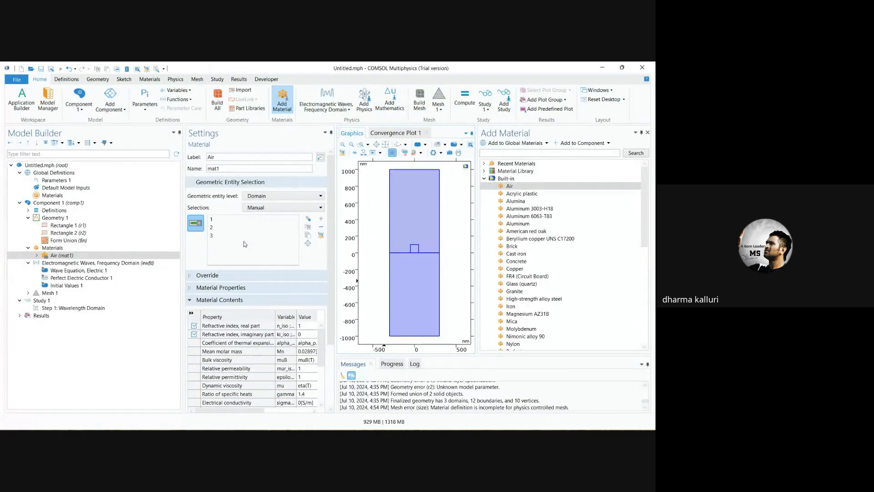
click(321, 235)
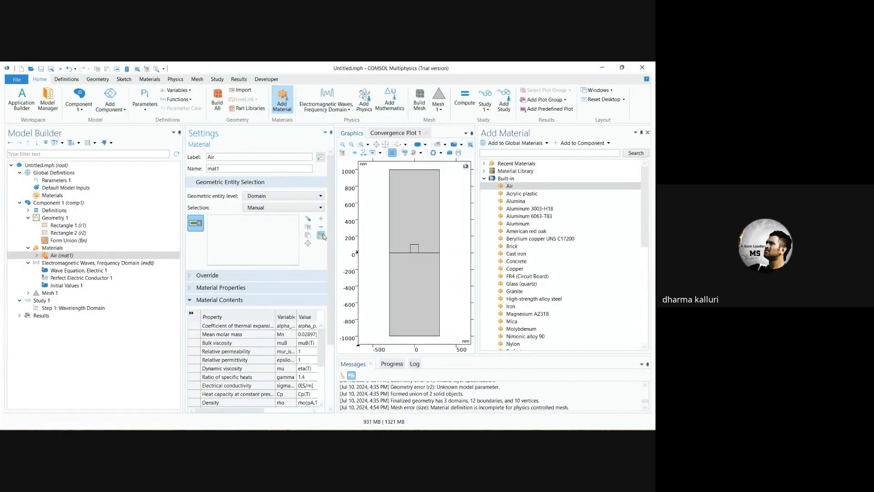
click(425, 206)
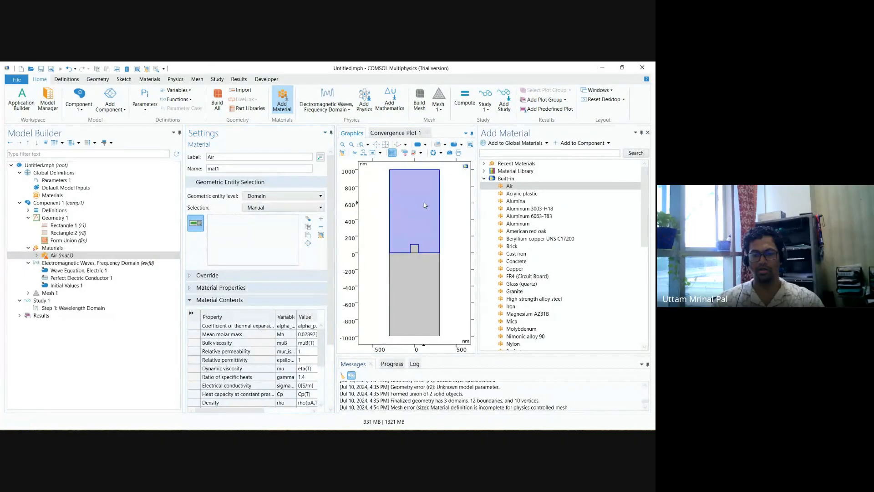
Step: Switch back to the Google Meet call and mute the microphone
click(608, 65)
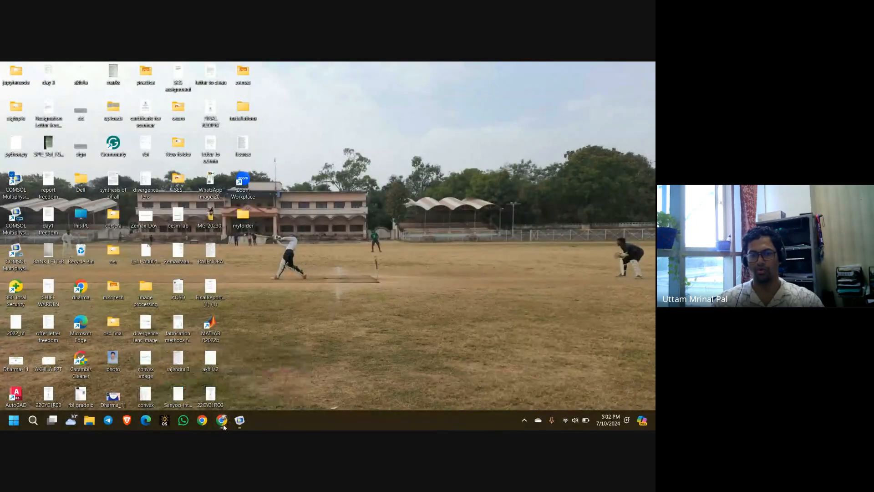
mouse_move(221, 423)
click(200, 373)
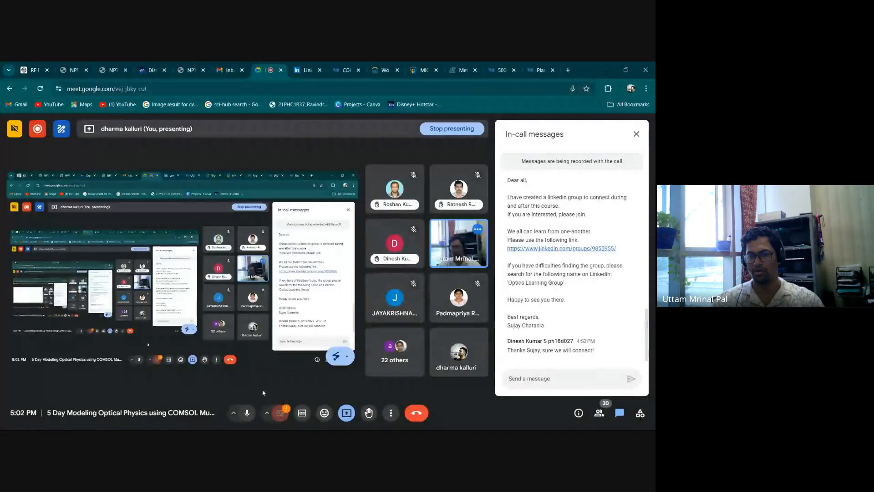
click(245, 412)
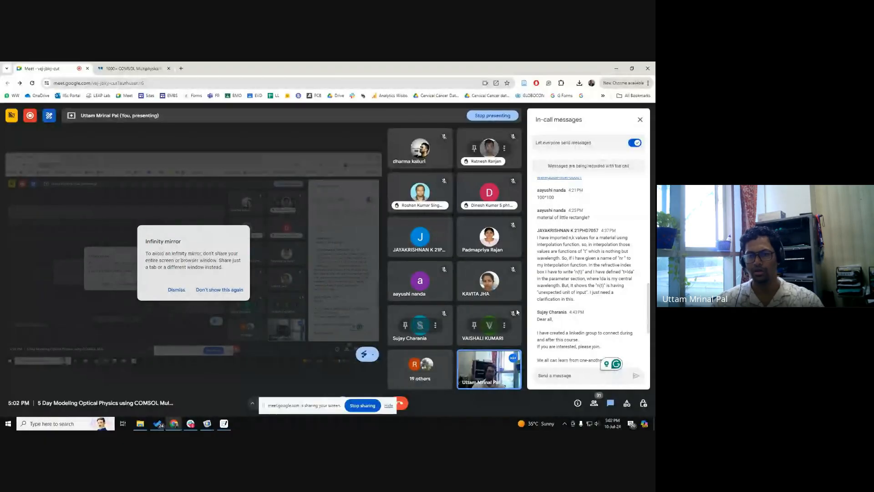
click(600, 424)
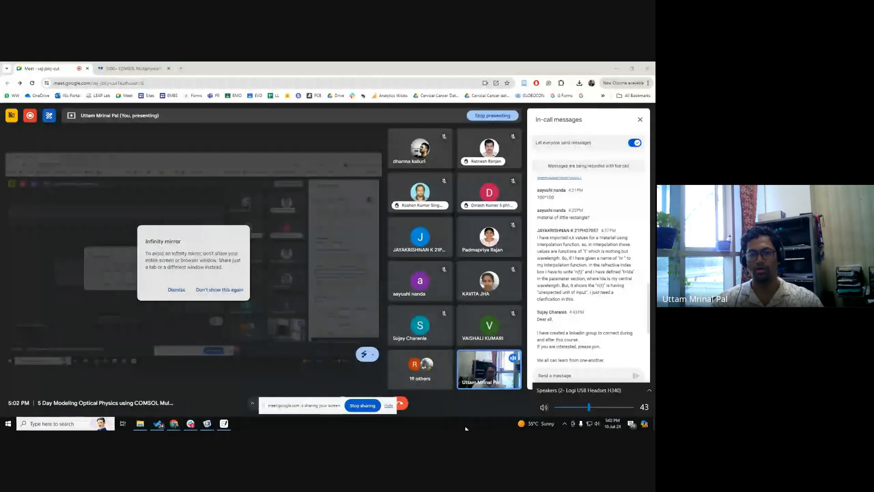
key(Escape)
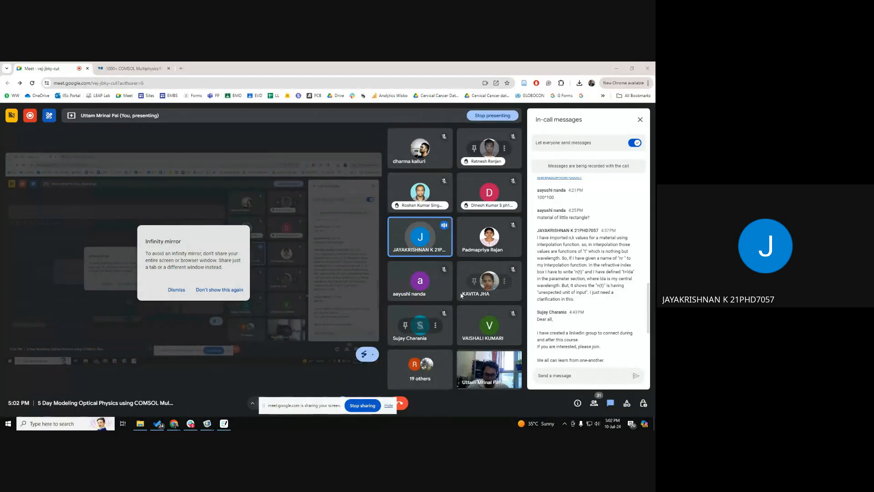
Step: Switch to the Untitled.mph COMSOL model and open the nr interpolation function in the gold material's refractive index properties
mouse_move(208, 423)
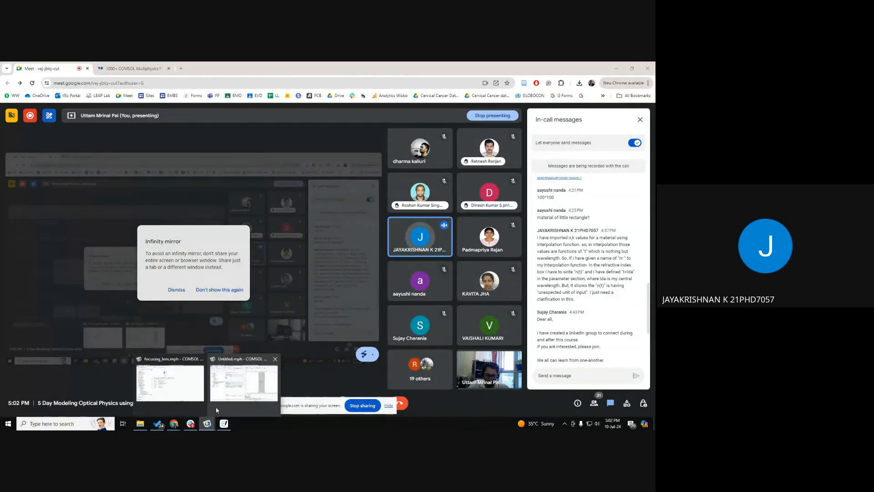
click(219, 401)
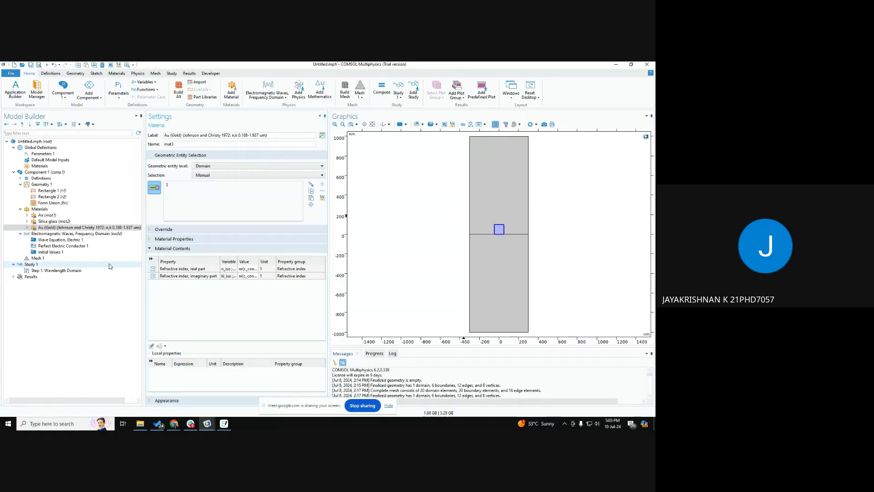
click(27, 228)
click(33, 240)
click(57, 246)
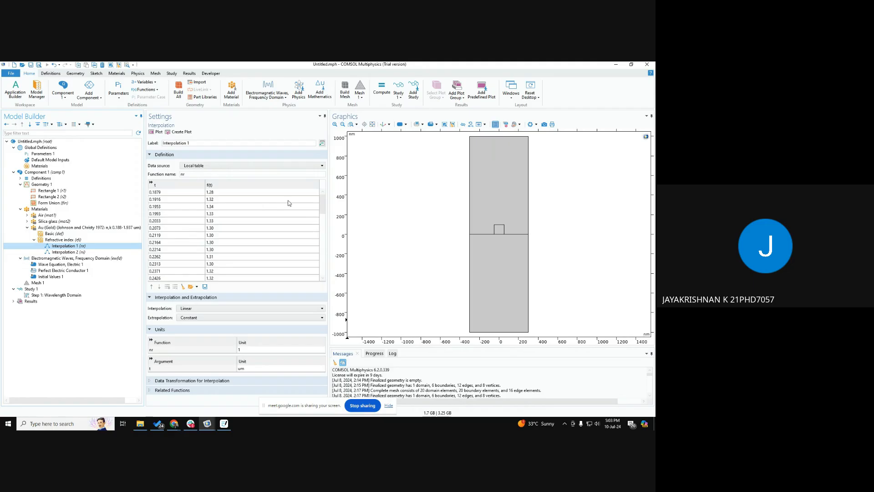
Step: Examine the wavelength and real refractive index entries in gold's nr interpolation table, along with the argument unit
click(173, 201)
double_click(172, 200)
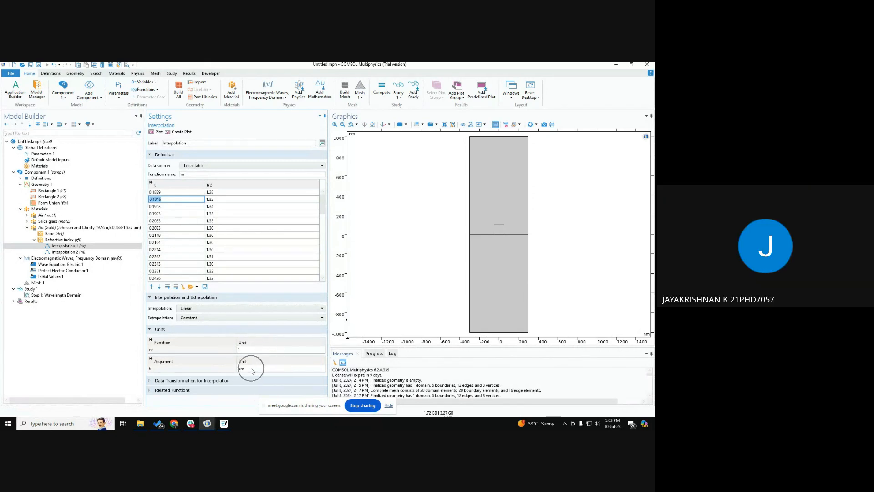
click(218, 193)
click(219, 208)
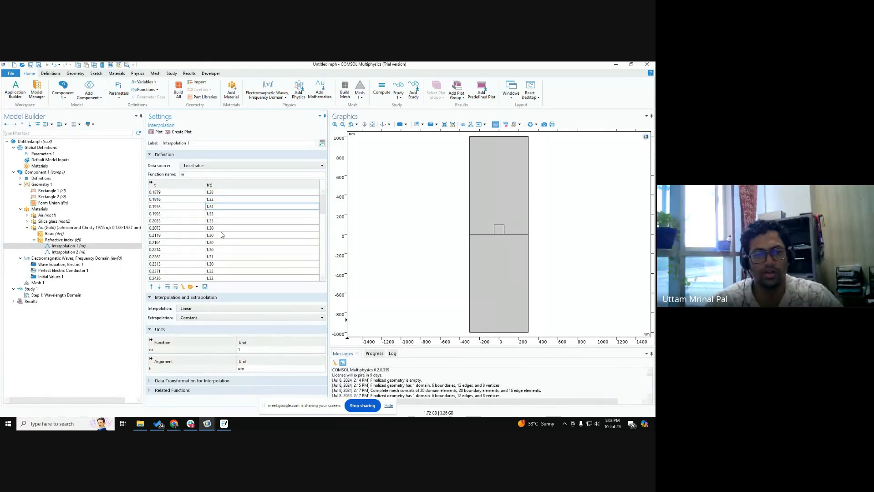
click(222, 235)
click(220, 256)
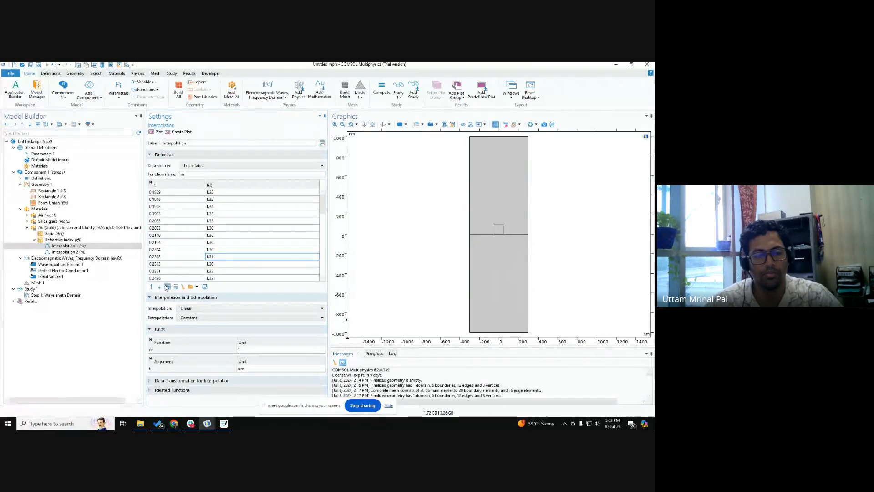
Step: Save gold's nr interpolation table as a text file named nr in the Downloads folder
click(205, 287)
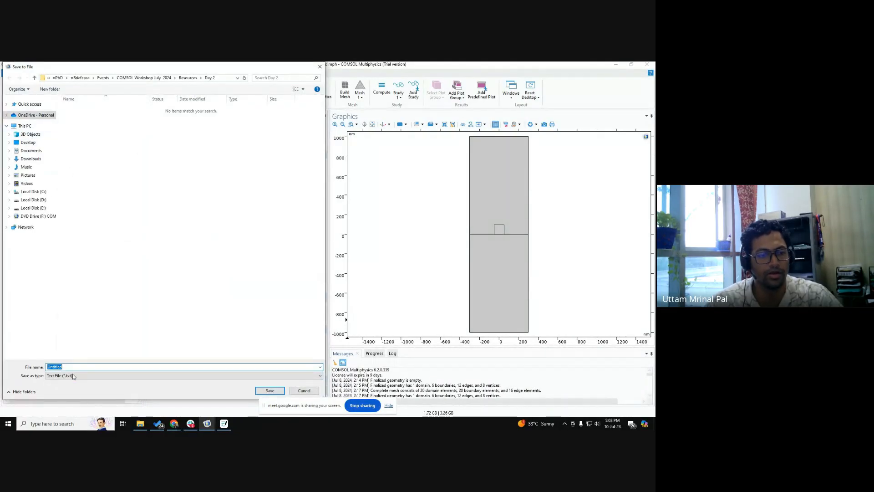
click(31, 121)
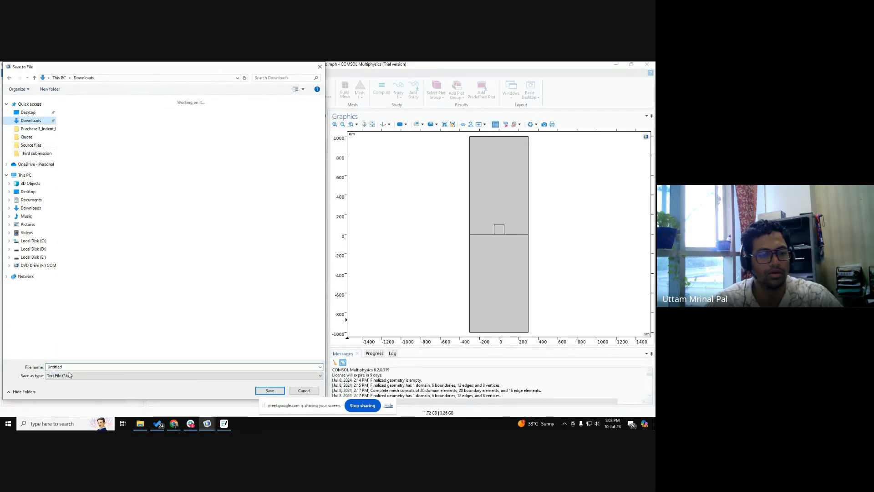
click(69, 367)
text(m)
key(Return)
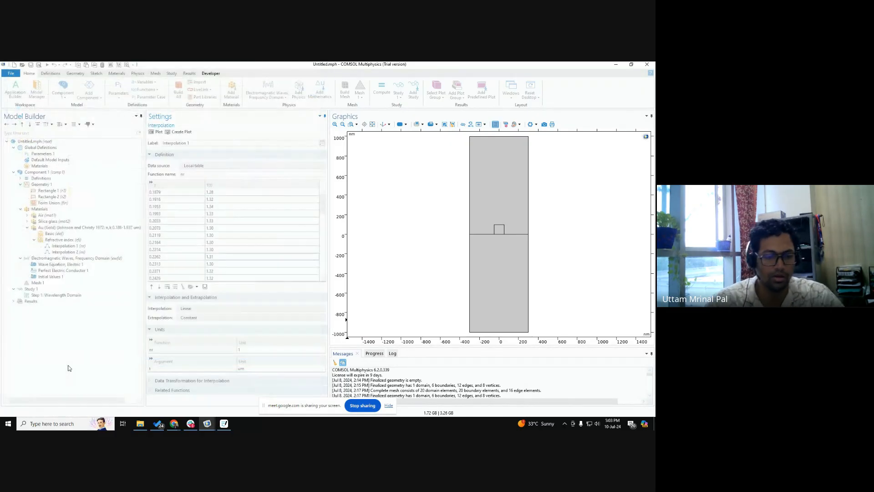
Step: View the exported nr text file from the Downloads folder in Notepad, and close both the file and the folder
click(140, 423)
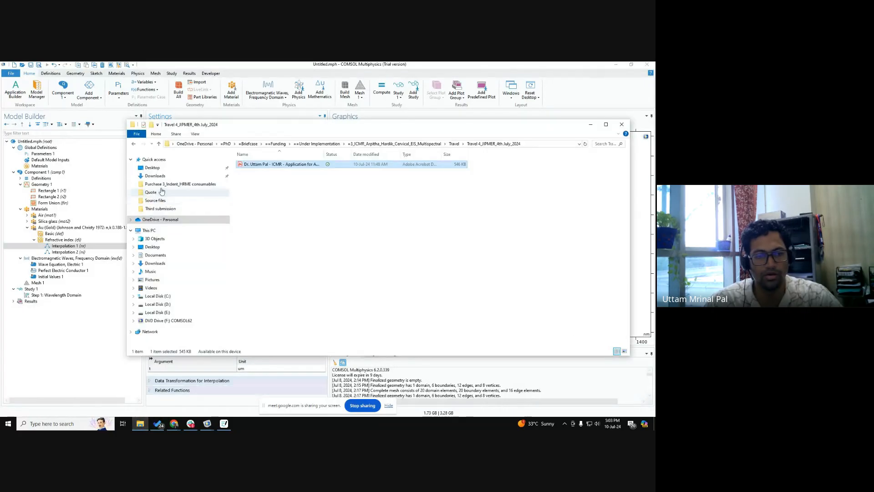
click(155, 175)
double_click(244, 173)
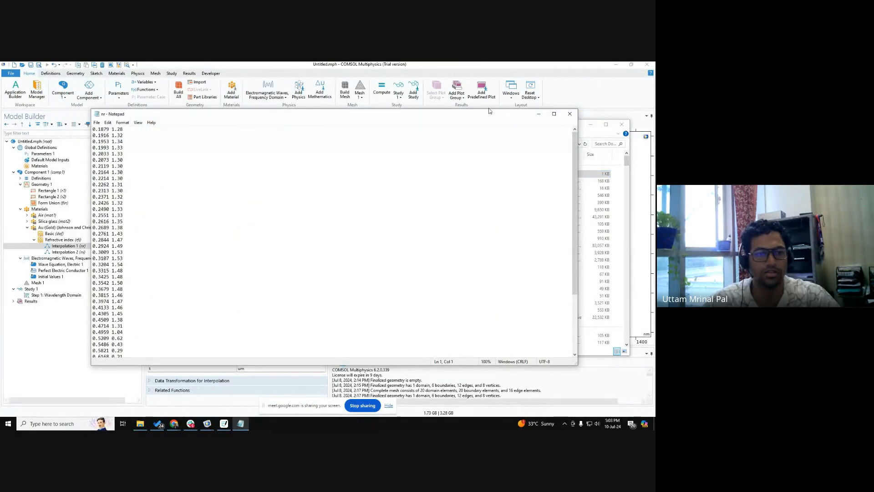
click(571, 113)
click(622, 124)
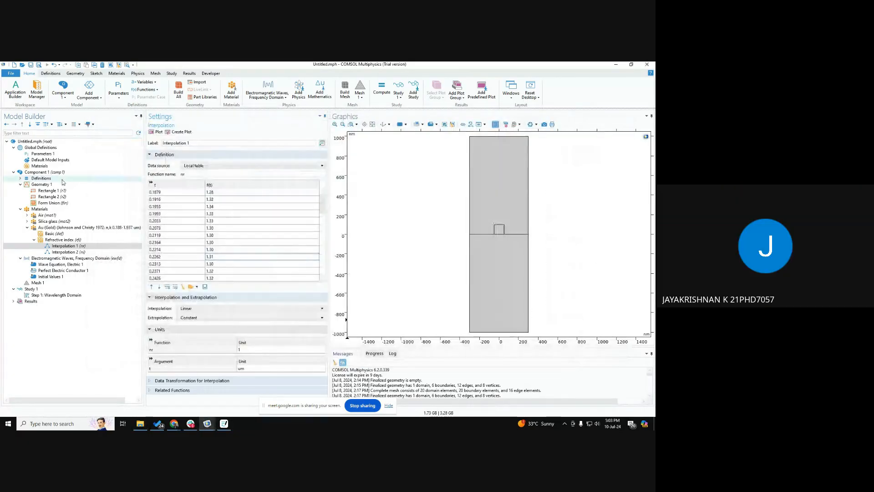
Step: Add an interpolation function to the component's Definitions and set its data source to File
right_click(39, 184)
right_click(33, 178)
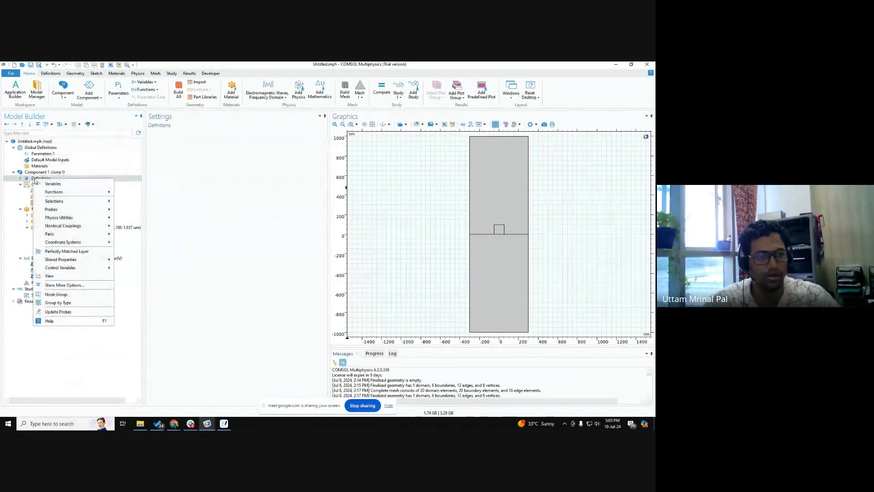
mouse_move(58, 195)
click(132, 201)
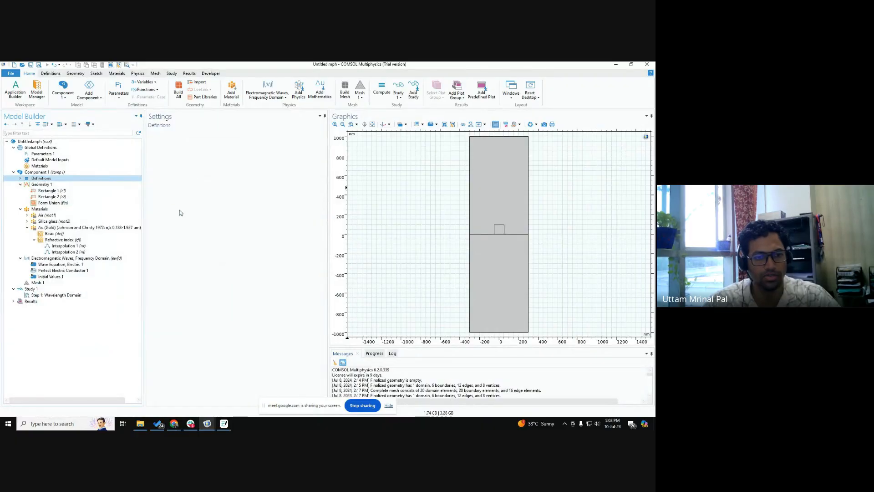
click(207, 166)
click(212, 173)
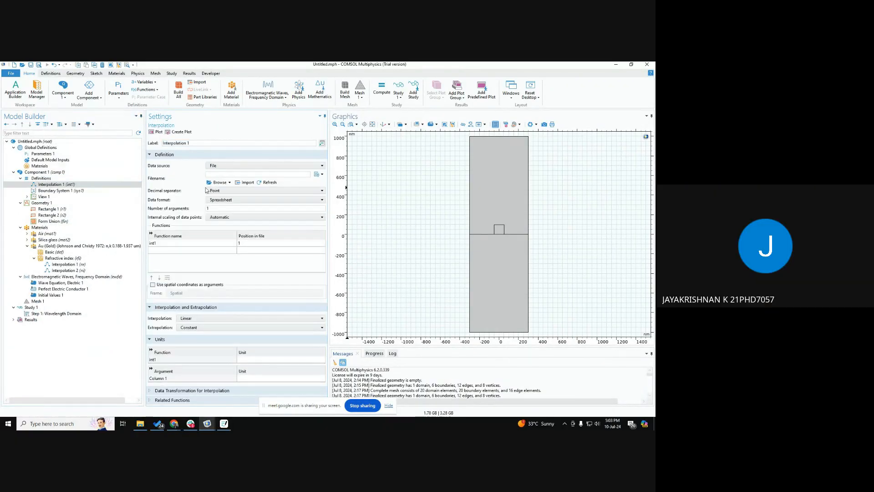
Step: Load nr.txt from Downloads as the interpolation data and import it into the model as a local table
click(217, 182)
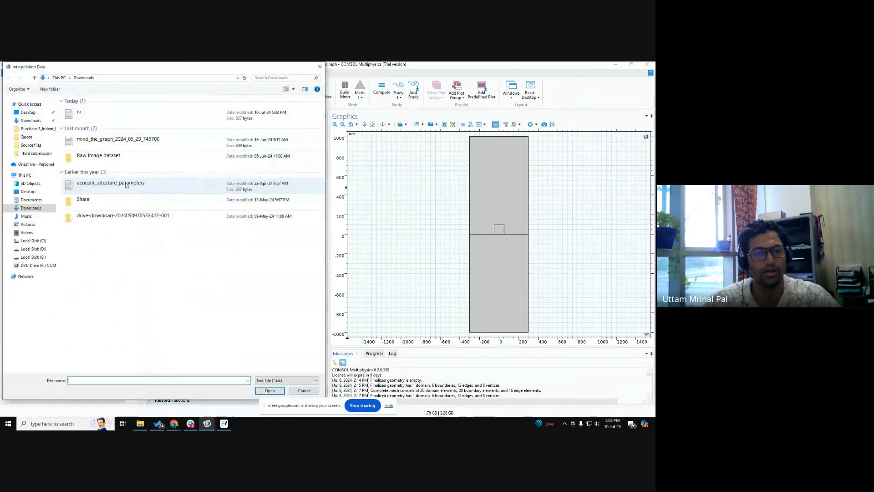
double_click(83, 113)
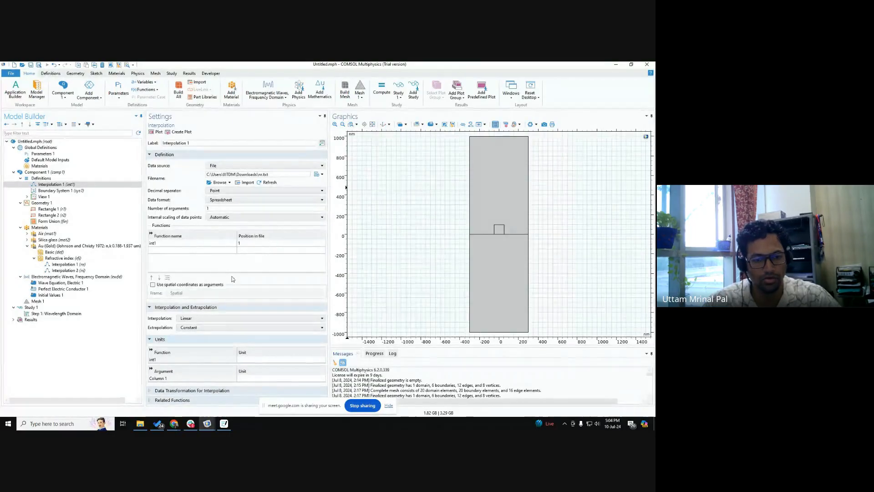
click(247, 183)
Step: Set the unit of the new interpolation function's argument t to um
scroll(159, 196, down, 7)
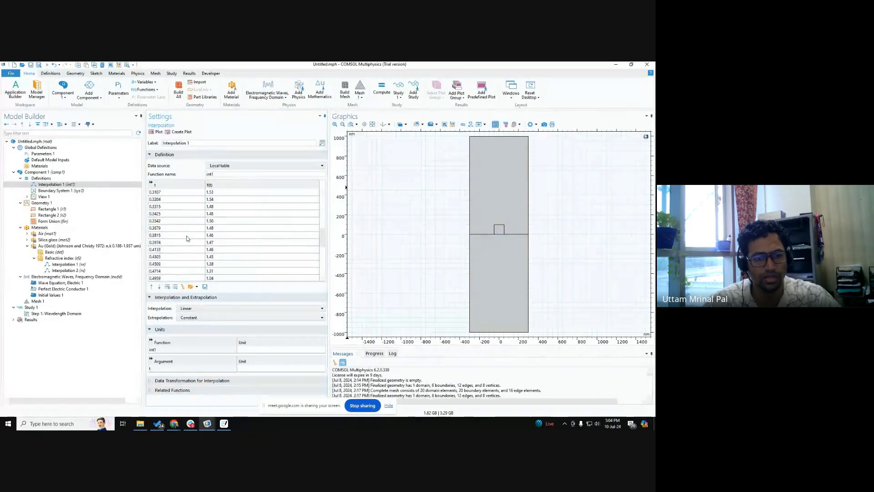
click(248, 368)
text(um)
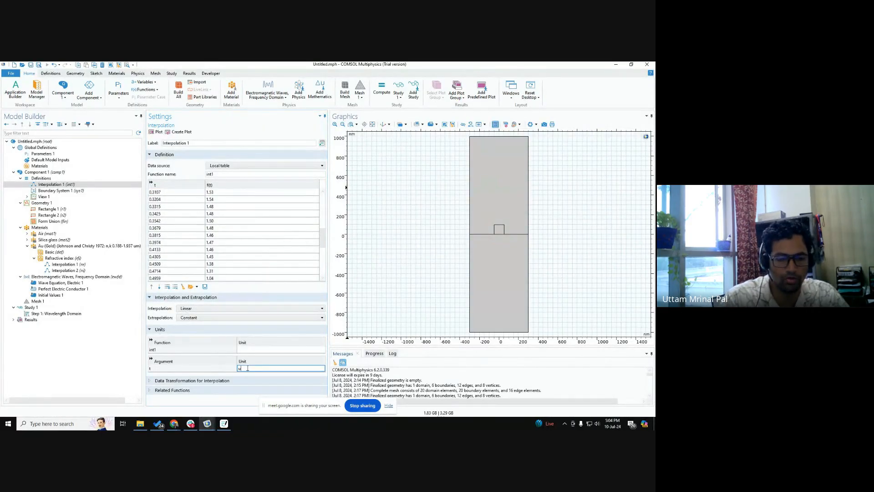
Step: Set the new interpolation function's unit to 1 and plot the function
click(243, 349)
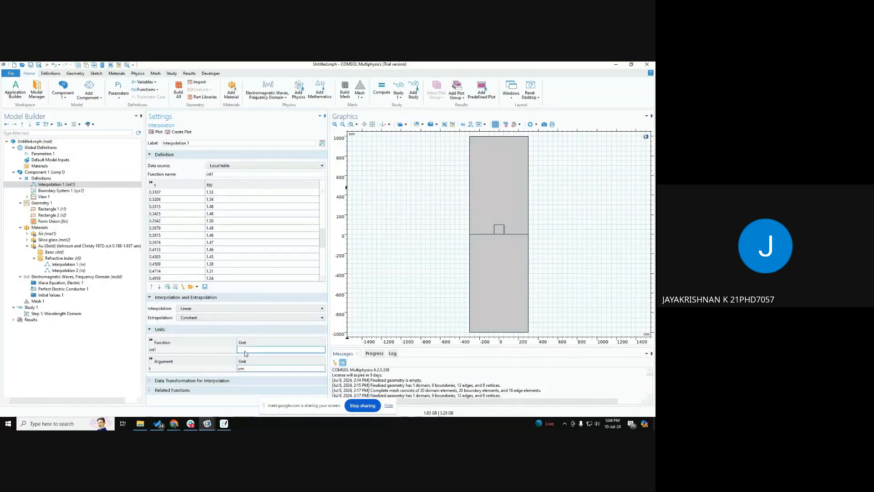
text(1)
click(157, 132)
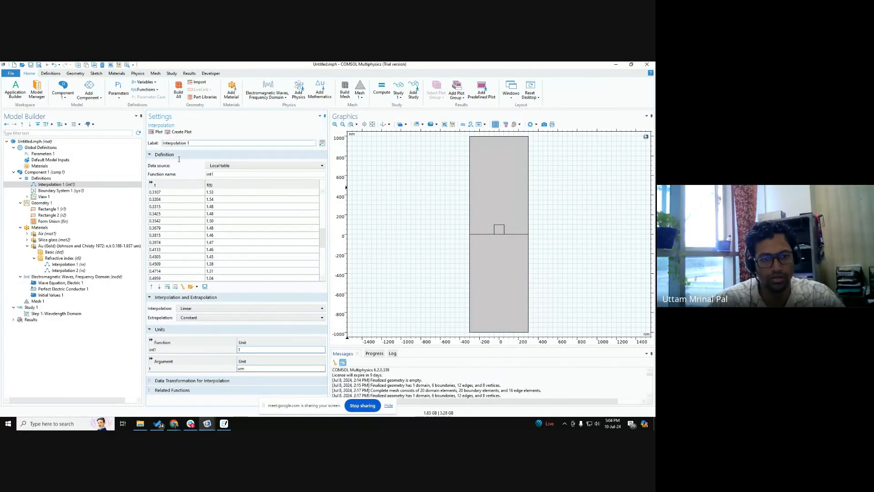
click(217, 174)
drag(216, 174, 181, 176)
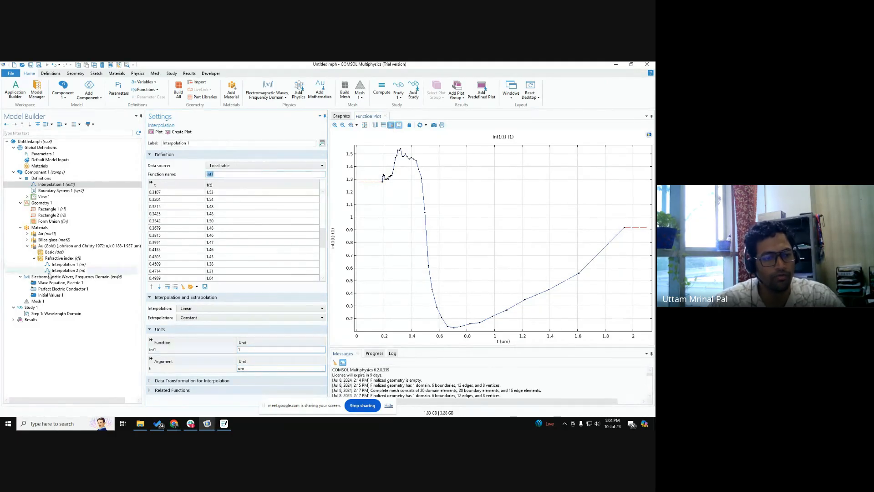
Step: Examine the gold material's Interpolation 1 function and the full expression used for the real part of its refractive index
click(66, 264)
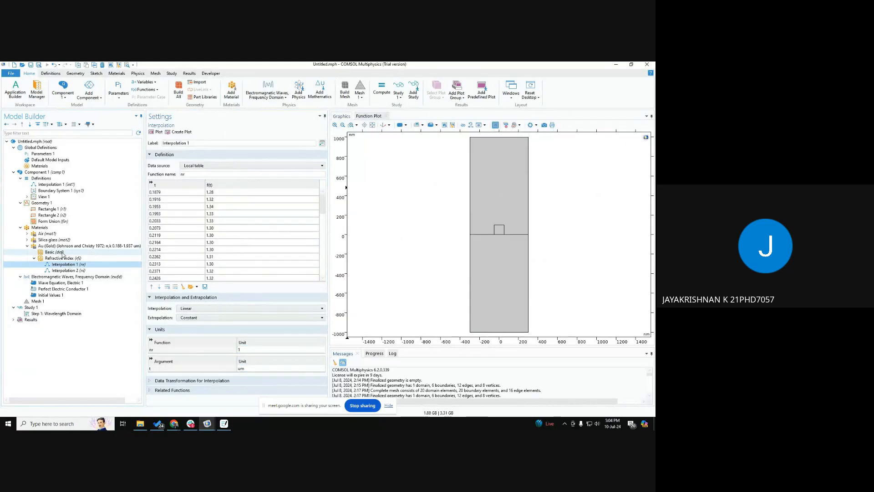
click(137, 246)
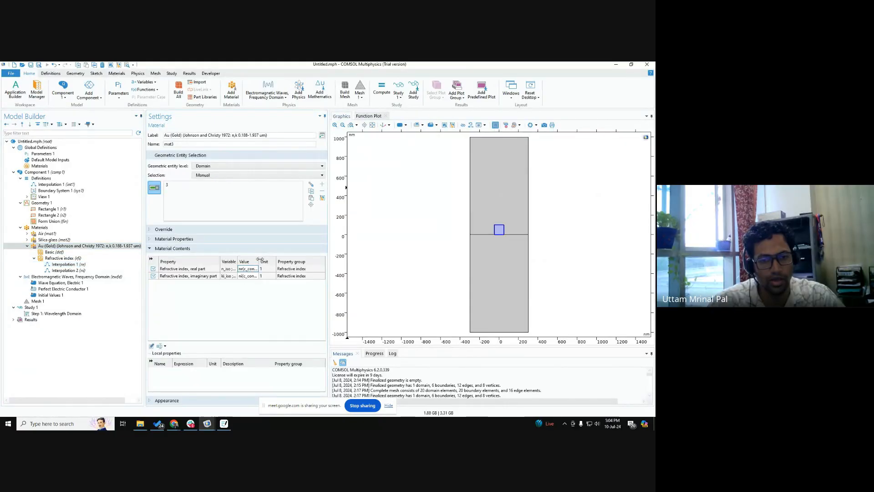
mouse_move(259, 260)
mouse_down()
mouse_move(322, 261)
mouse_move(274, 261)
mouse_up()
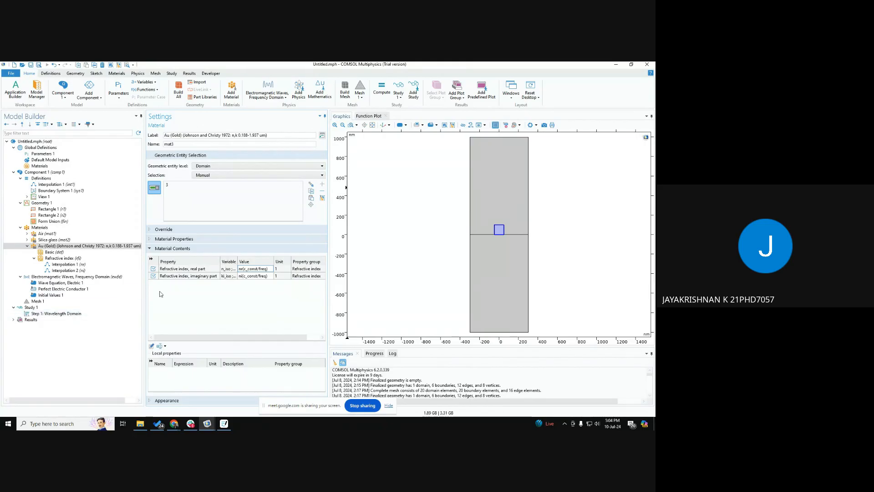
key(ctrl)
click(49, 184)
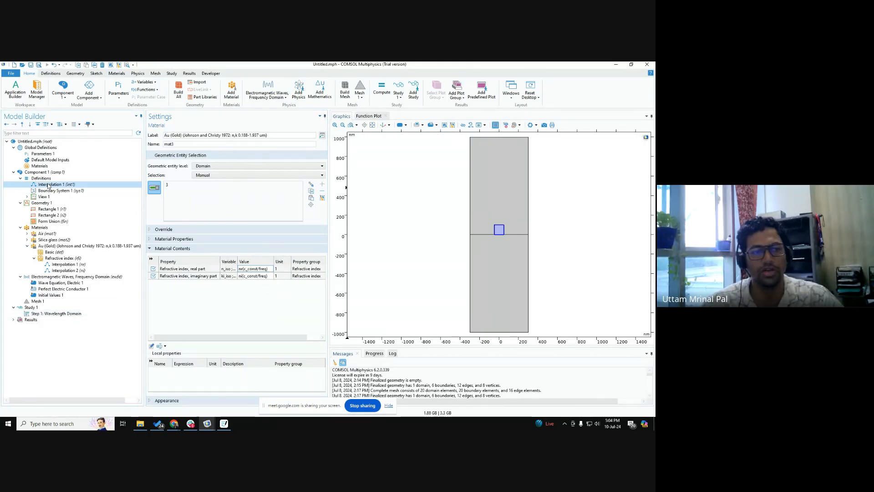
click(64, 264)
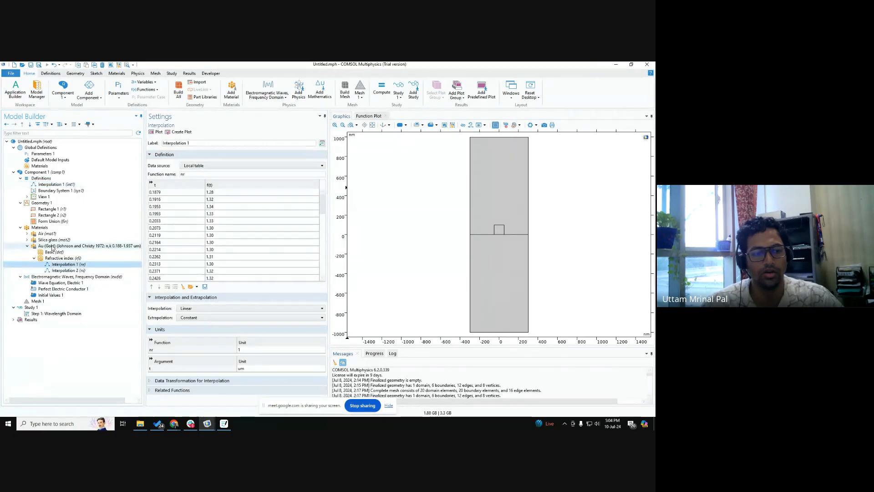
click(69, 246)
click(269, 268)
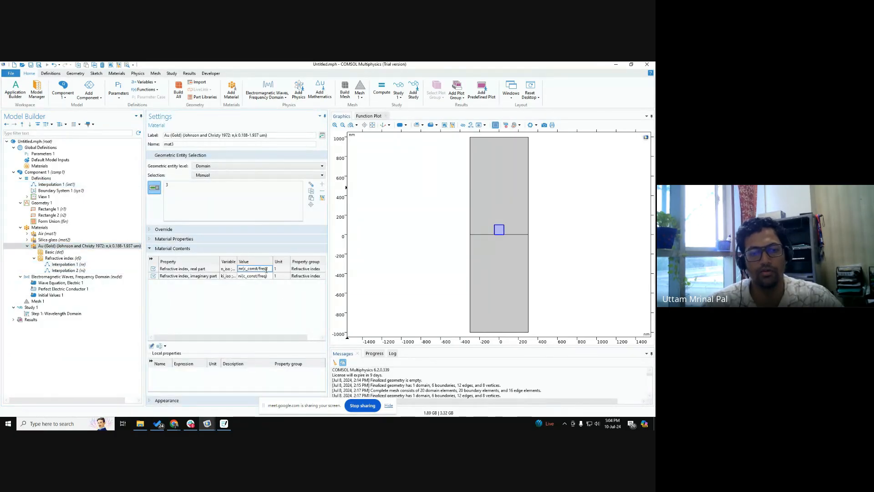
double_click(261, 269)
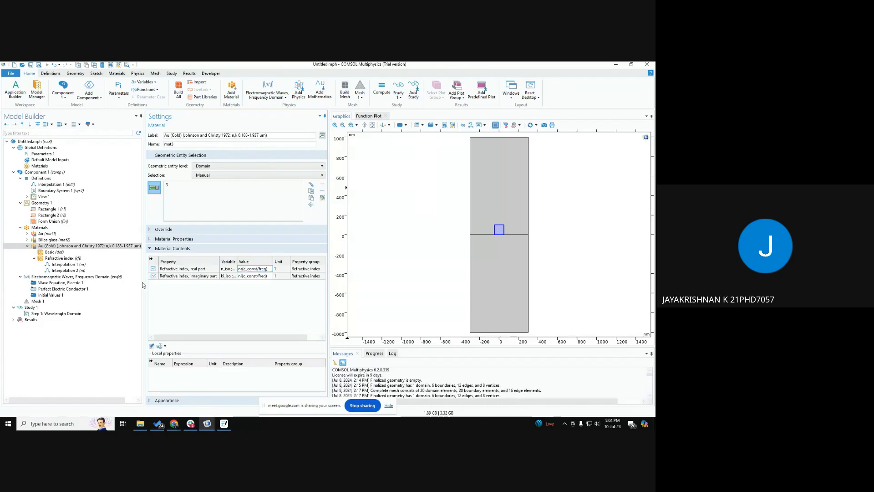
Step: Check the wavelength setting of the Wavelength Domain study step against the gold material's real refractive index expression
click(59, 314)
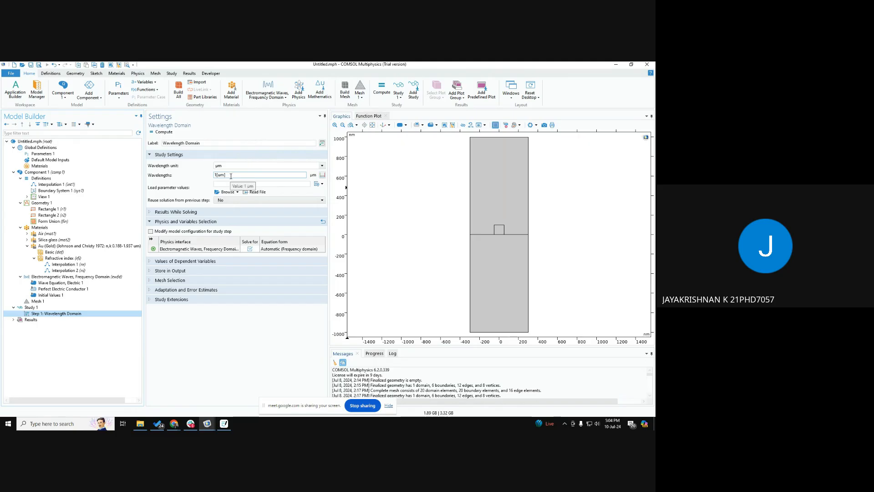
click(62, 245)
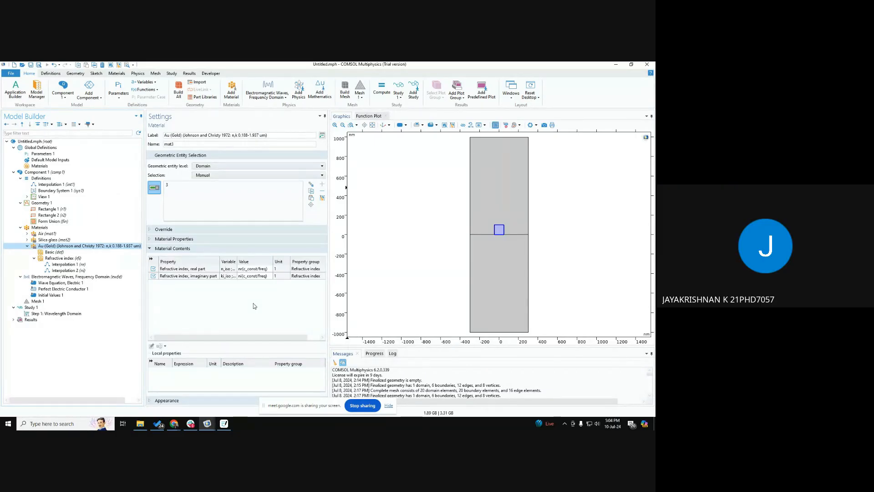
click(31, 308)
click(55, 314)
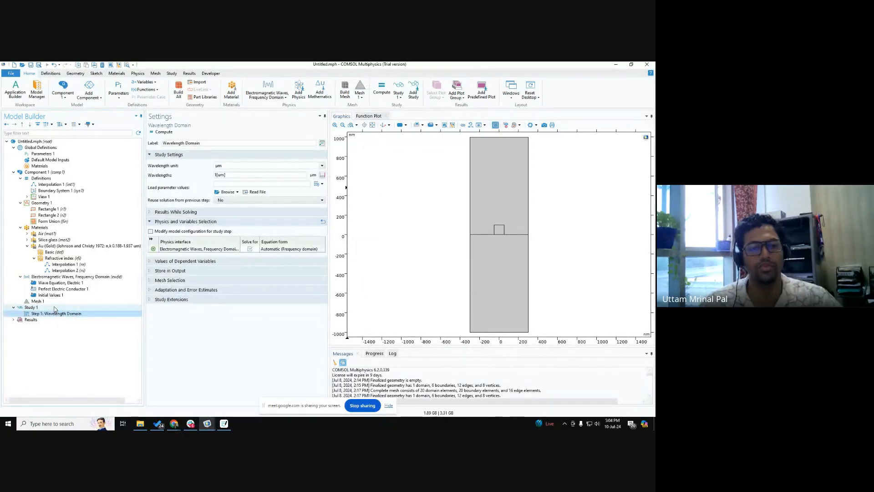
click(48, 245)
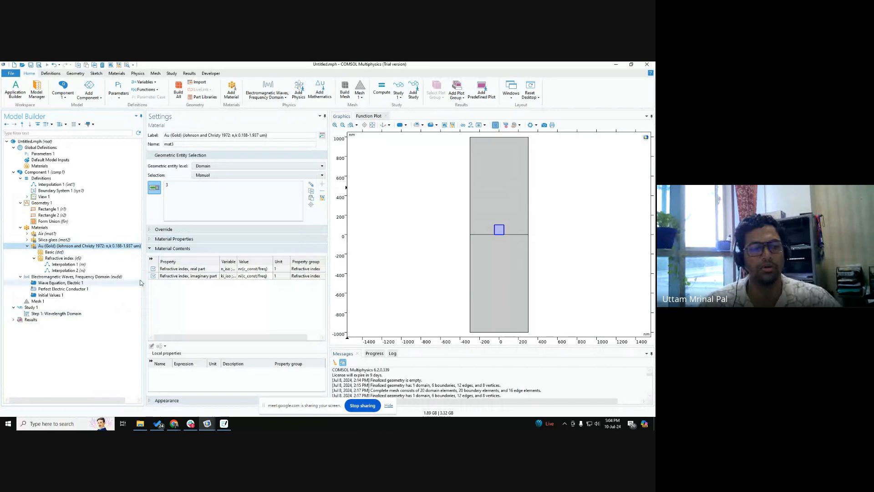
click(267, 269)
drag(267, 269, 244, 270)
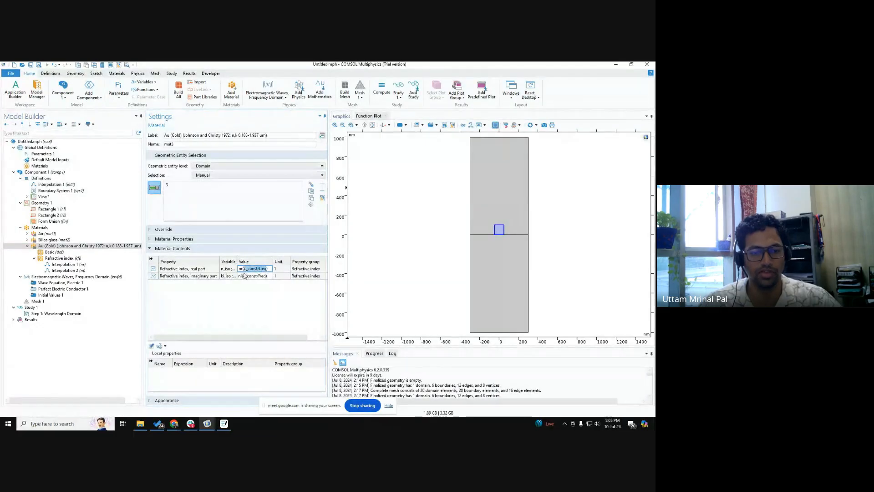
Step: Review the data table of the component's int1 interpolation and the argument passed to the function in the gold's real refractive index
click(36, 184)
scroll(175, 251, down, 5)
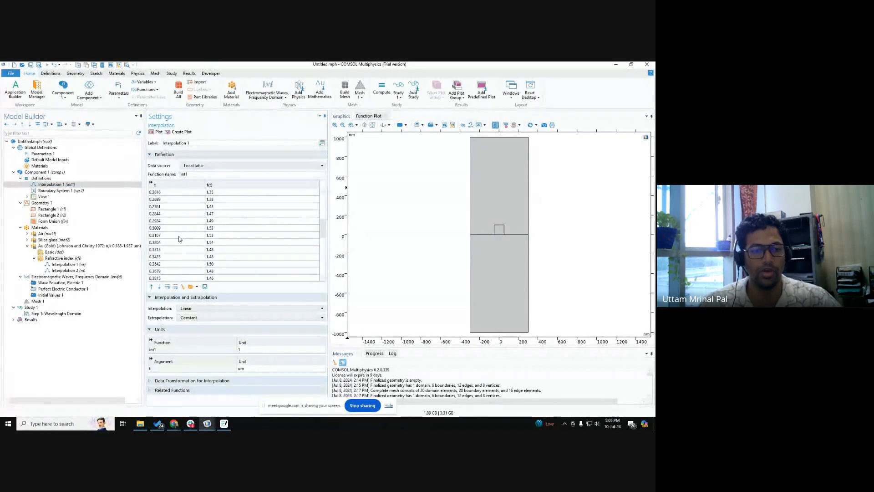
click(212, 236)
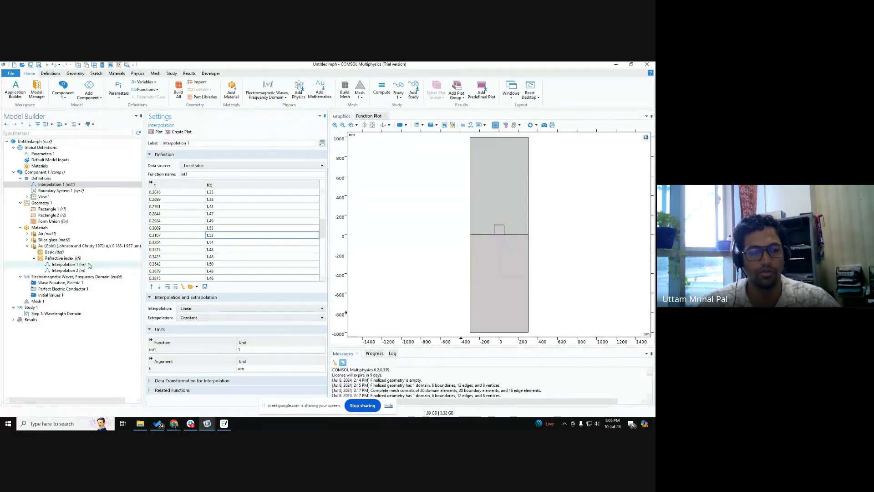
click(69, 246)
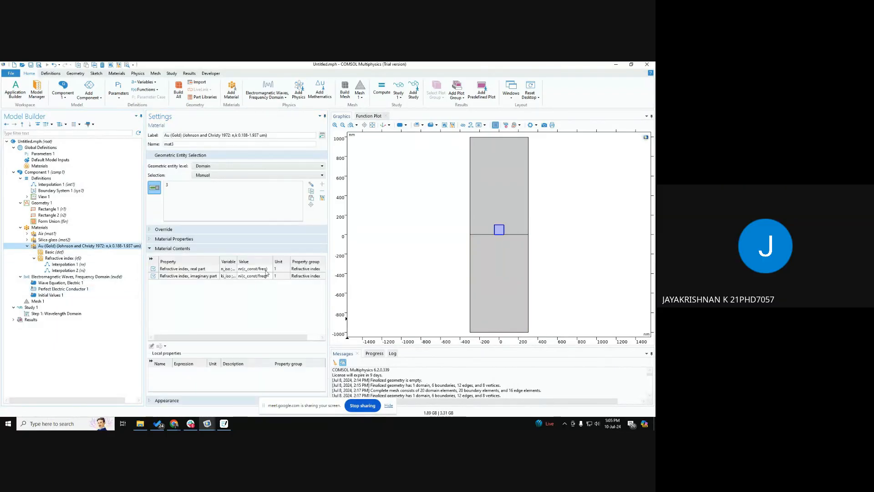
click(267, 268)
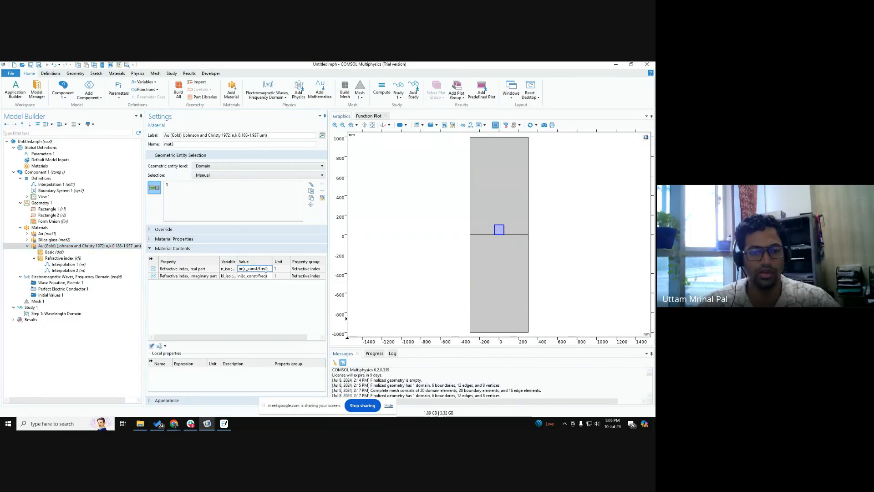
drag(268, 269, 244, 269)
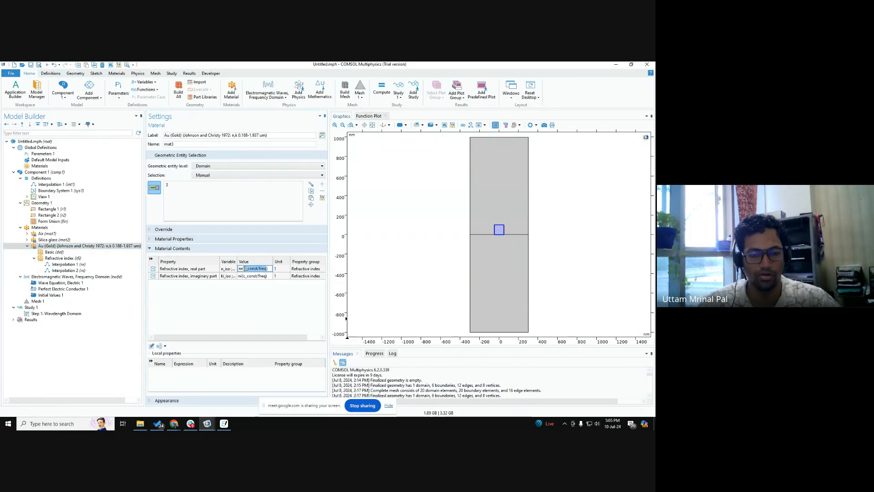
click(219, 316)
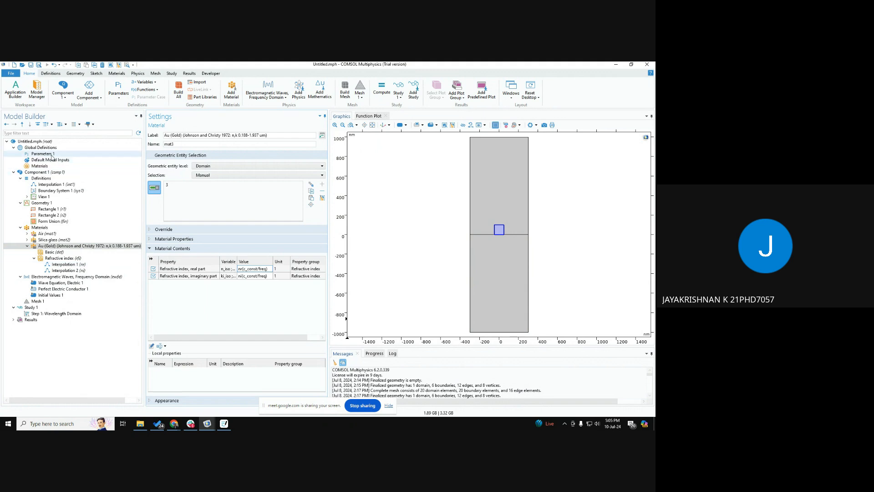
Step: Inspect the wavelength parameter lda0 in the global parameters and compare it with the gold material's refractive index expressions
click(51, 155)
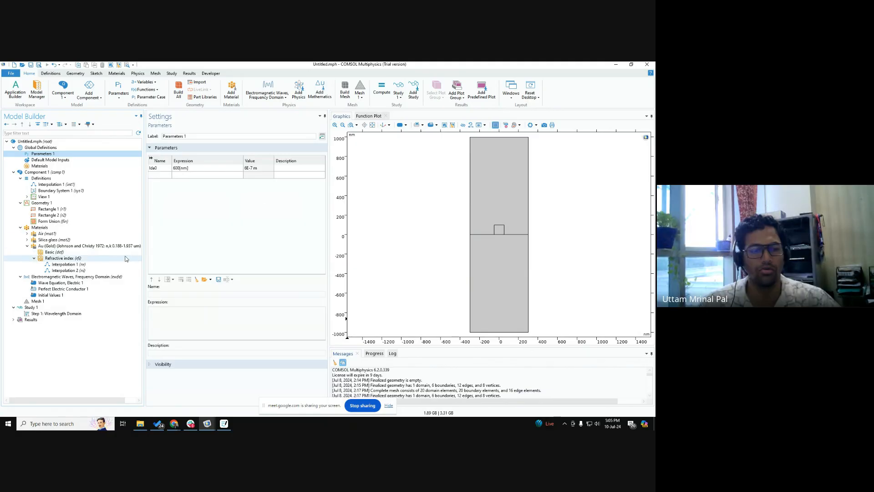
click(66, 246)
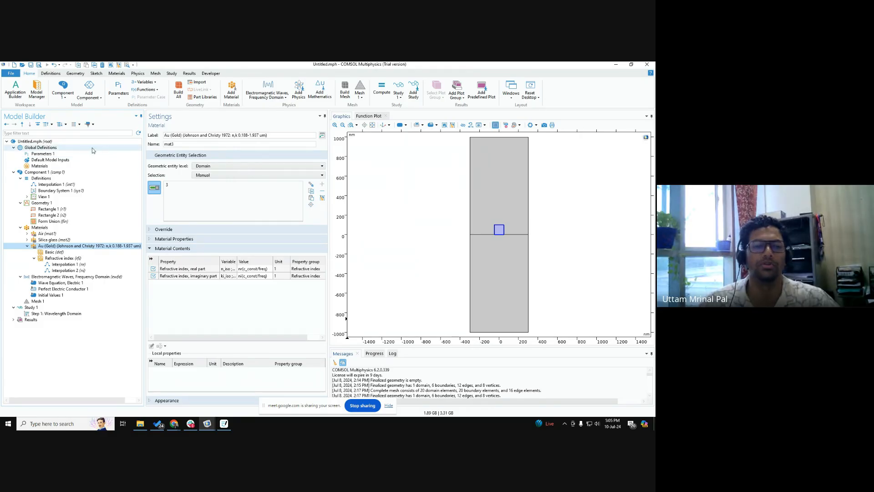
double_click(265, 269)
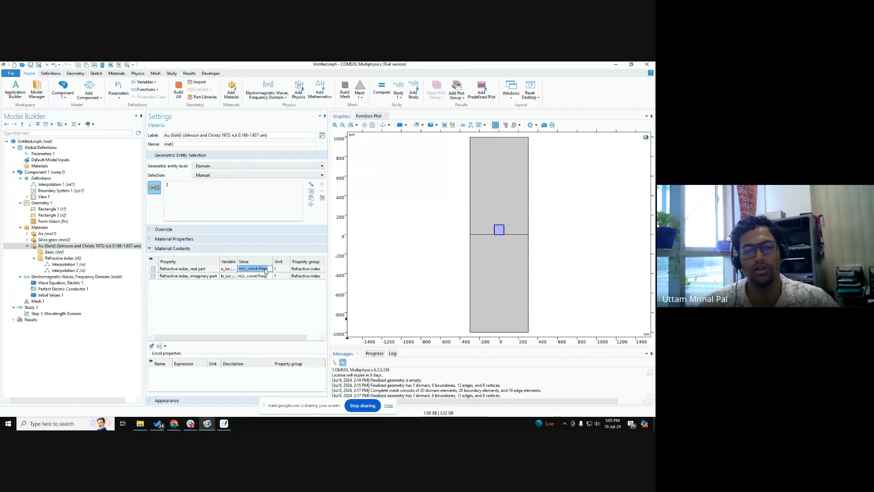
click(53, 153)
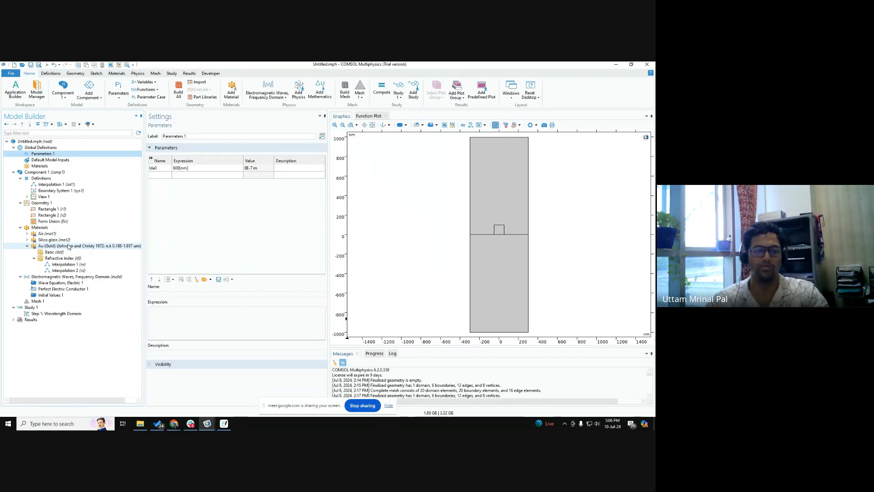
click(69, 247)
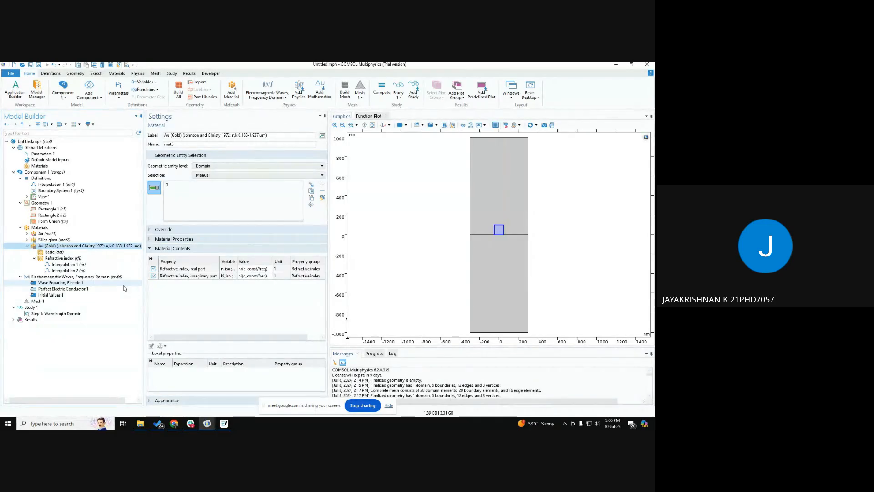
Step: Switch to the Google Meet window in Chrome
click(174, 423)
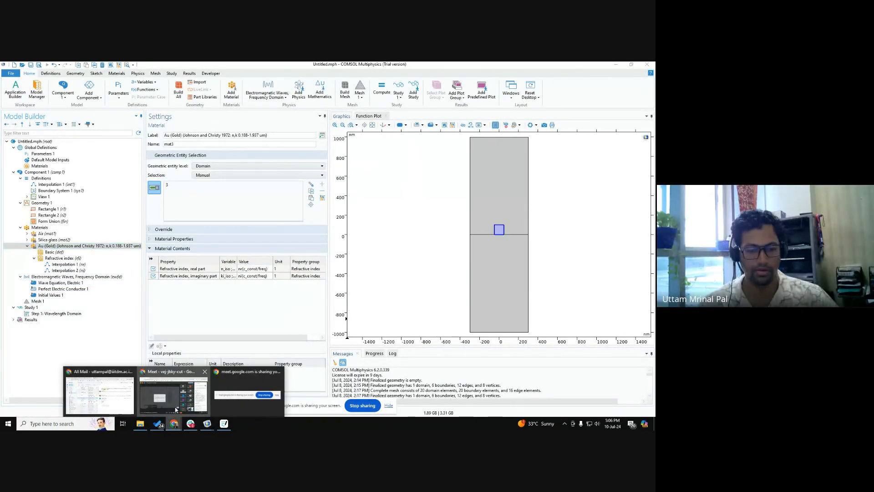
click(175, 410)
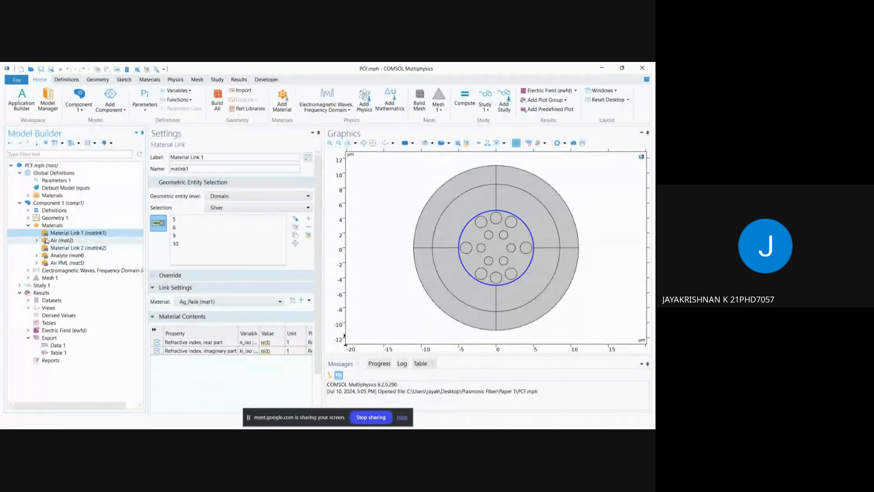
Step: In PCF.mph, inspect the global Ag_Palik material's refractive index interpolation table, its units and the output property expressions
click(28, 196)
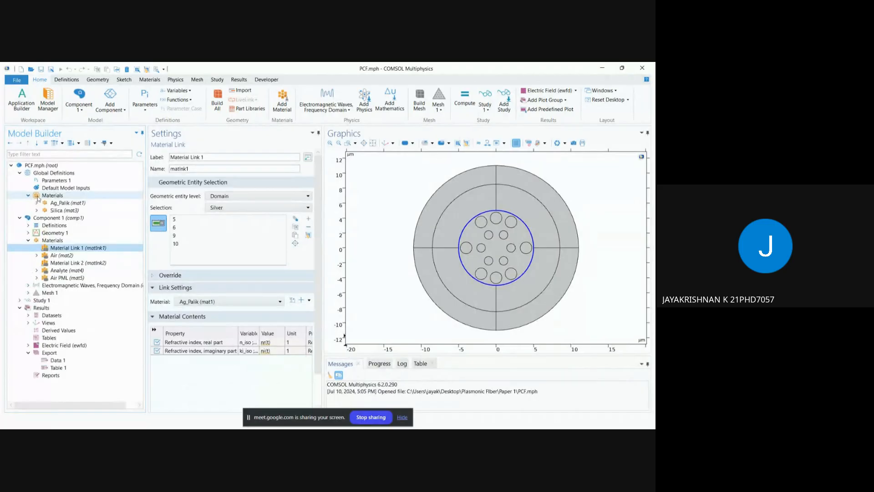
click(61, 203)
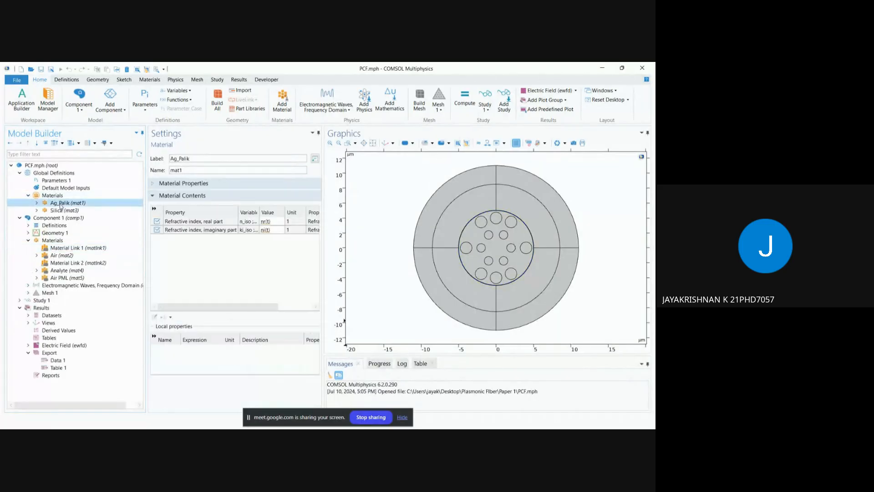
double_click(44, 204)
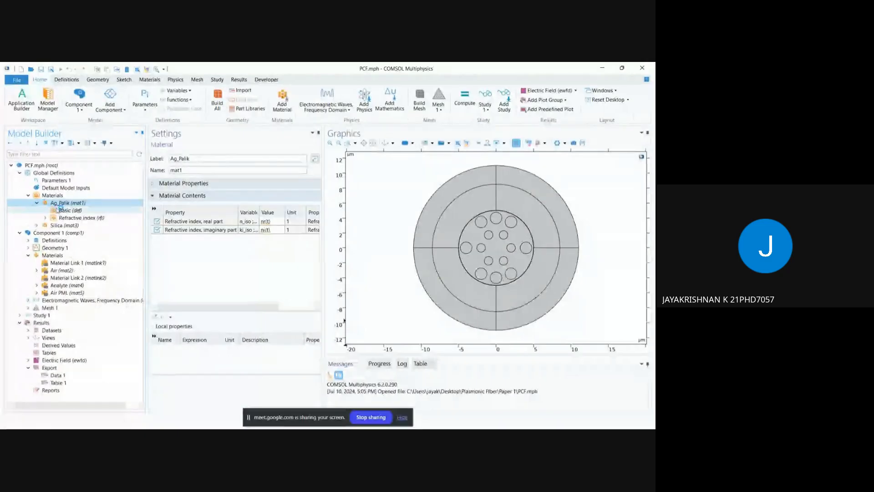
click(45, 218)
click(86, 225)
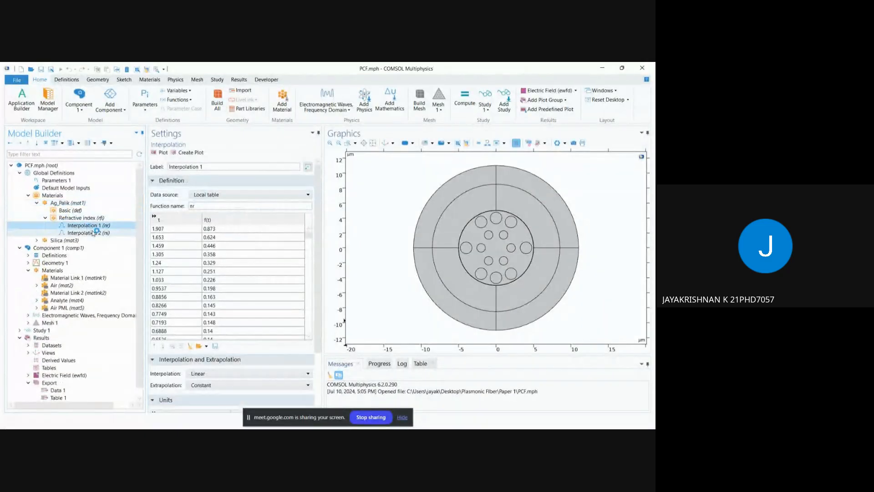
scroll(321, 370, down, 3)
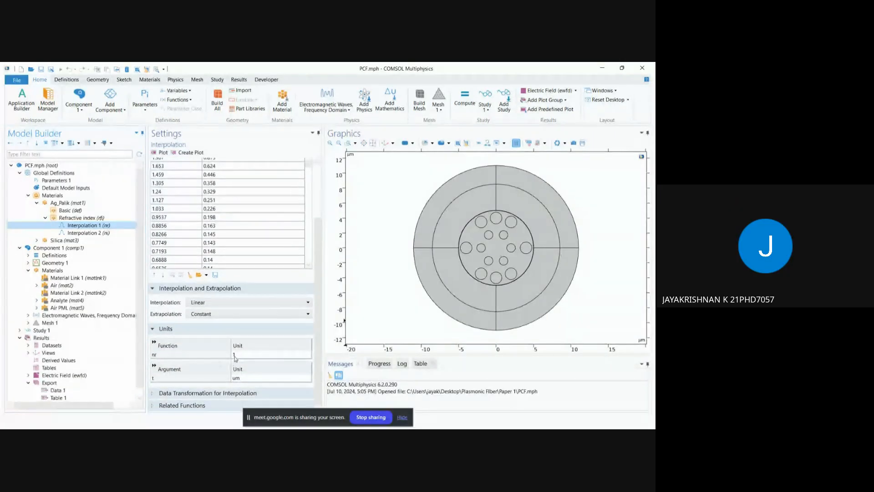
click(92, 219)
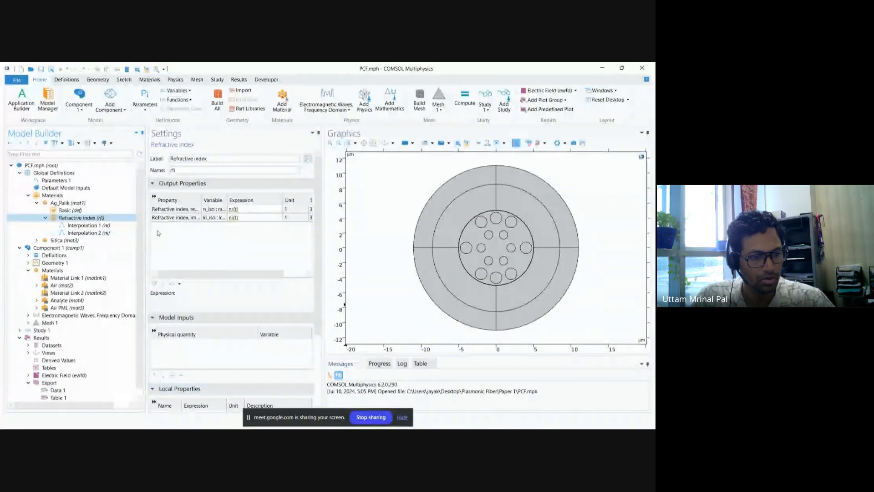
mouse_move(338, 423)
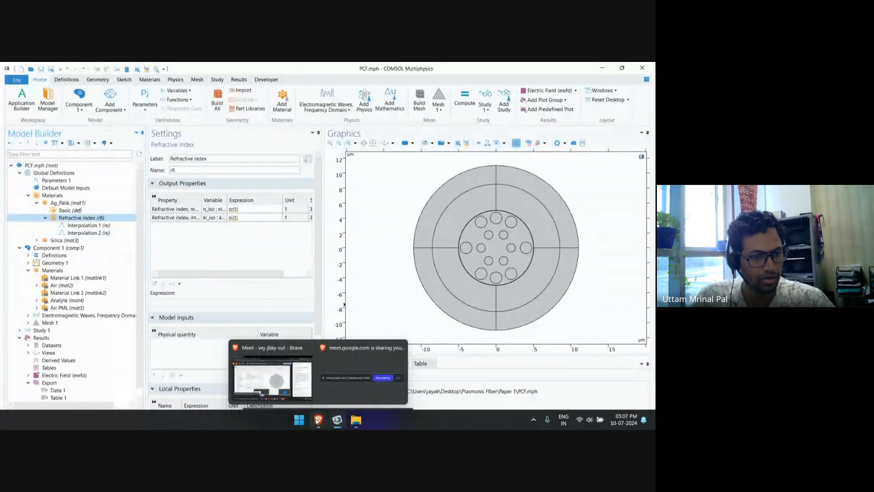
Step: Inspect the global parameter t and the Interpolation 1 (nr) table, function name and argument units of the Ag_Palik material
click(64, 180)
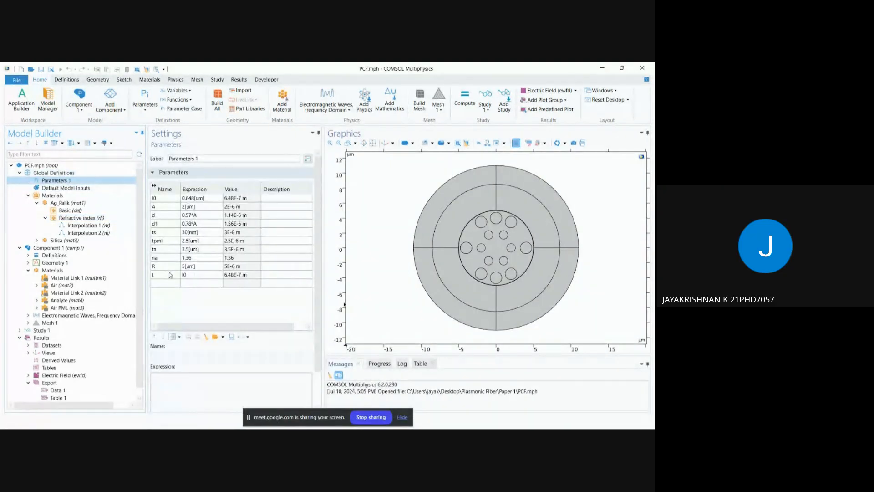
click(170, 273)
click(82, 225)
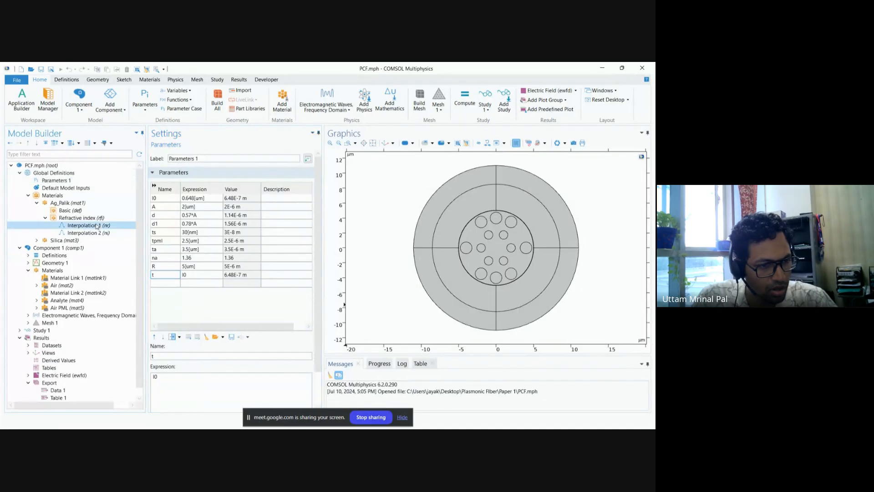
scroll(217, 208, up, 3)
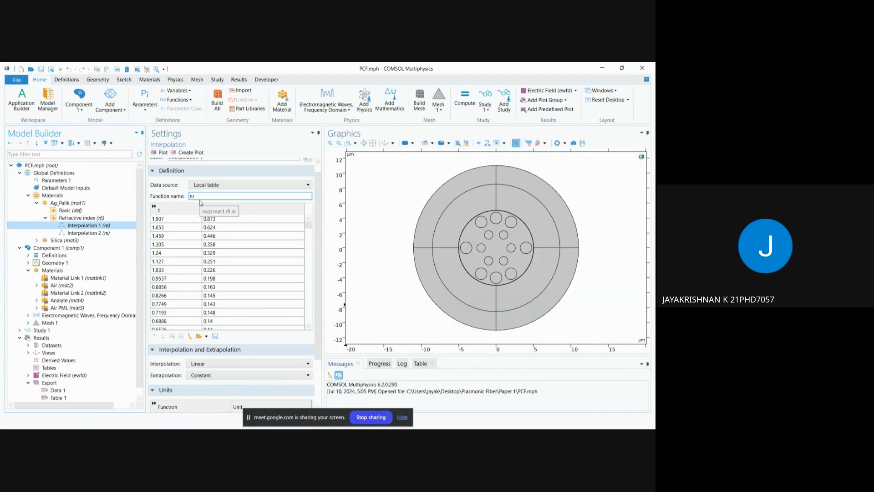
scroll(221, 262, down, 3)
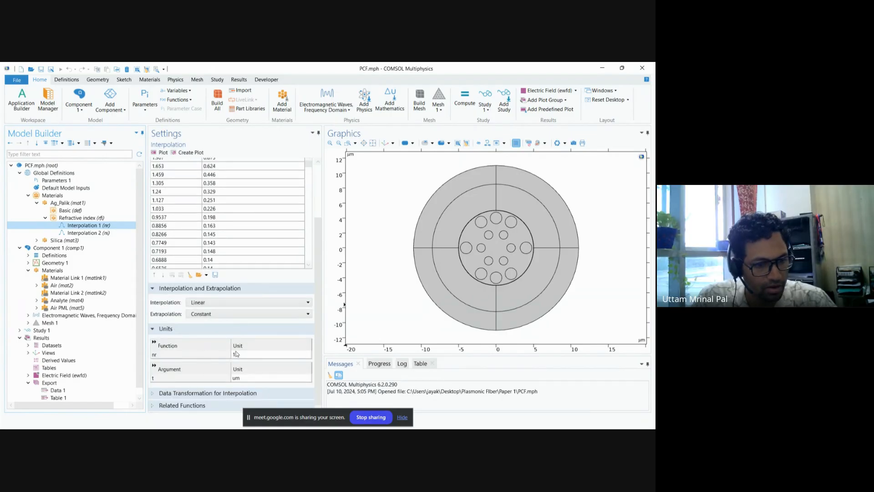
Step: Set the real refractive index expression of the Ag_Palik material to nr(c_const/freq)
click(79, 217)
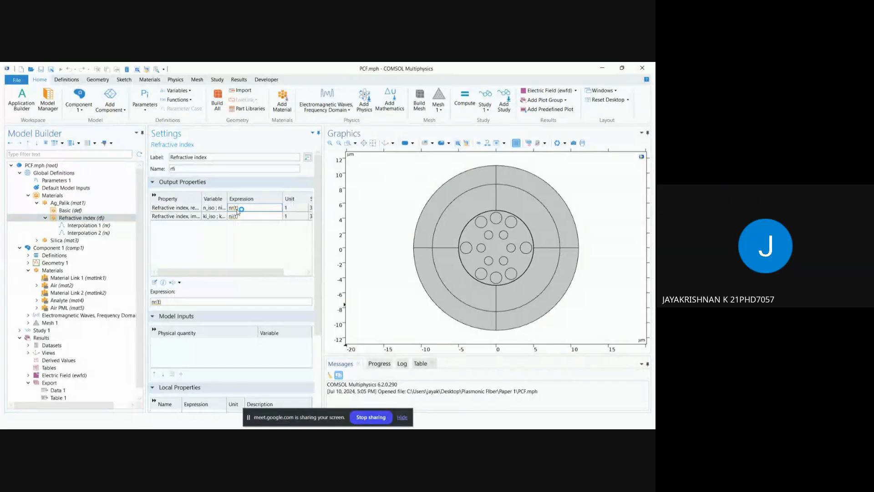
click(237, 211)
key(BackSpace)
text(c_const)
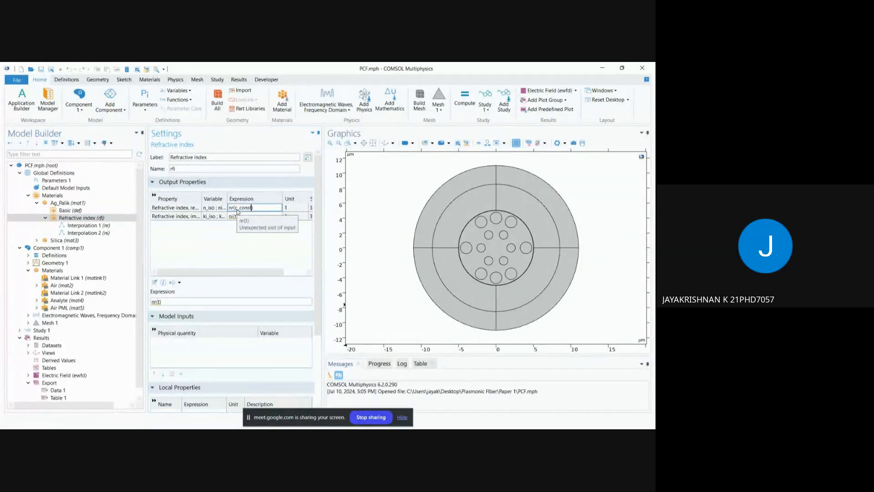
text(/freq)
key(Return)
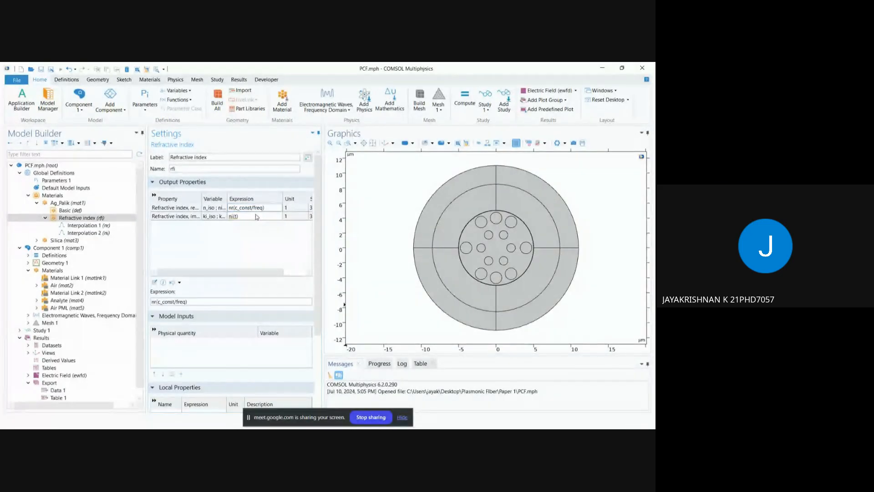
Step: Review the global parameters and the refractive index entries in the Ag_Palik material's contents
click(99, 181)
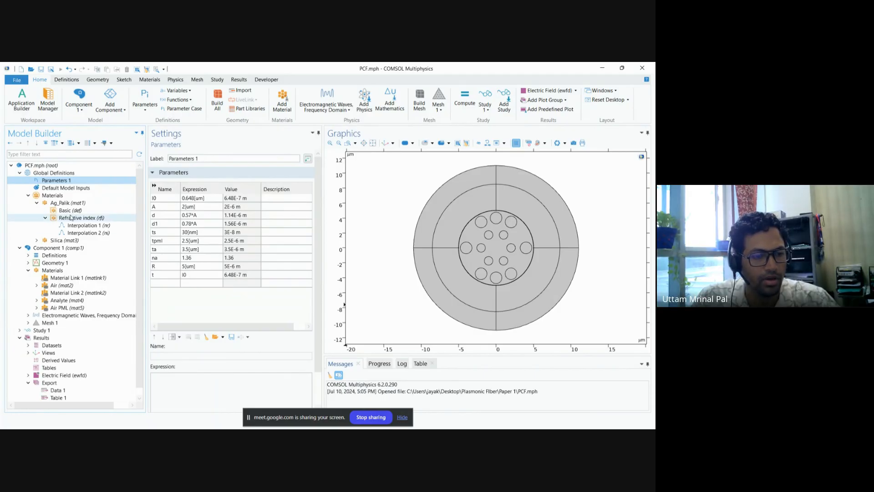
click(45, 218)
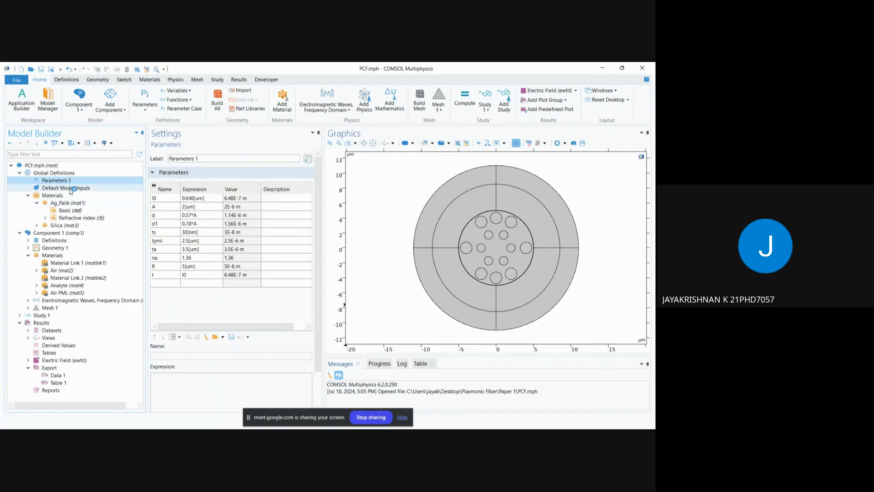
click(73, 203)
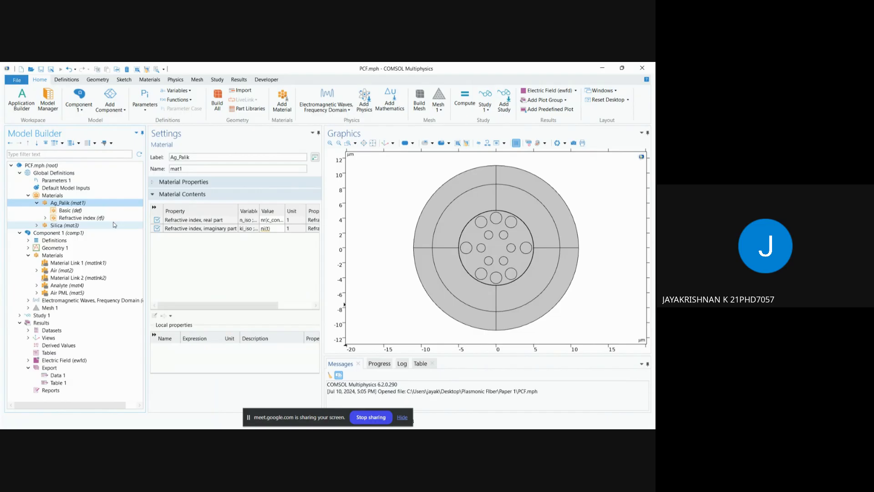
click(37, 203)
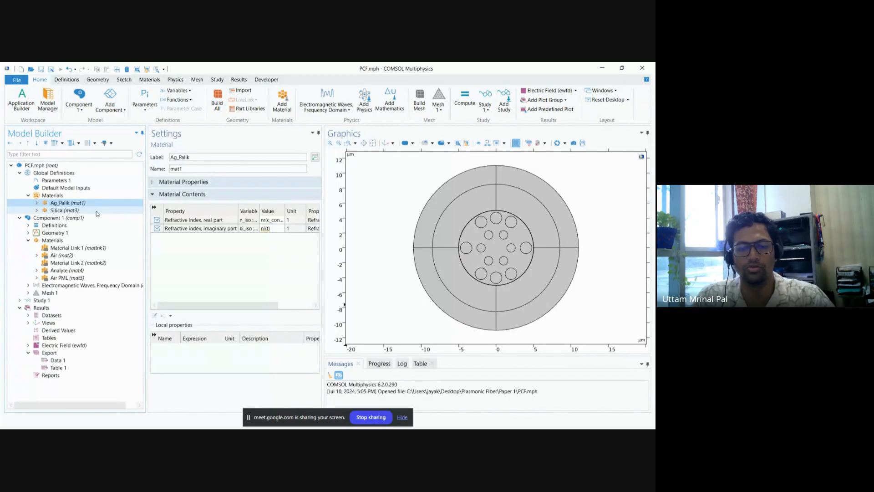
click(37, 203)
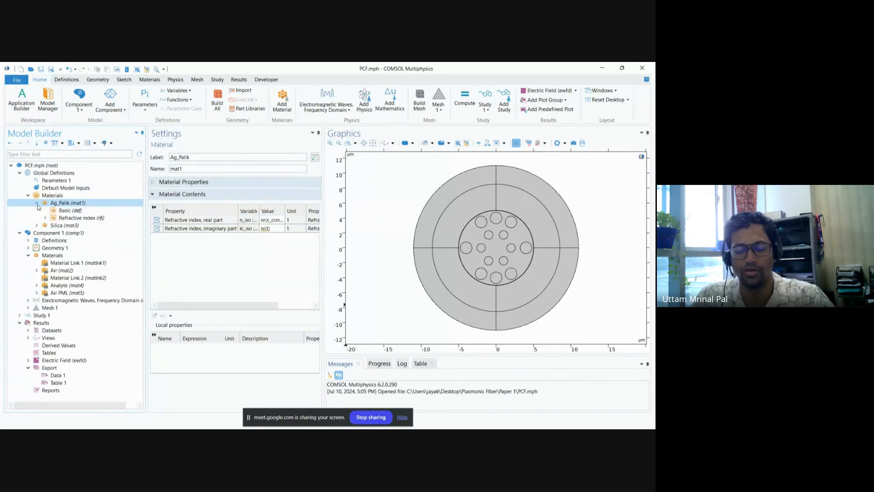
click(37, 203)
click(37, 204)
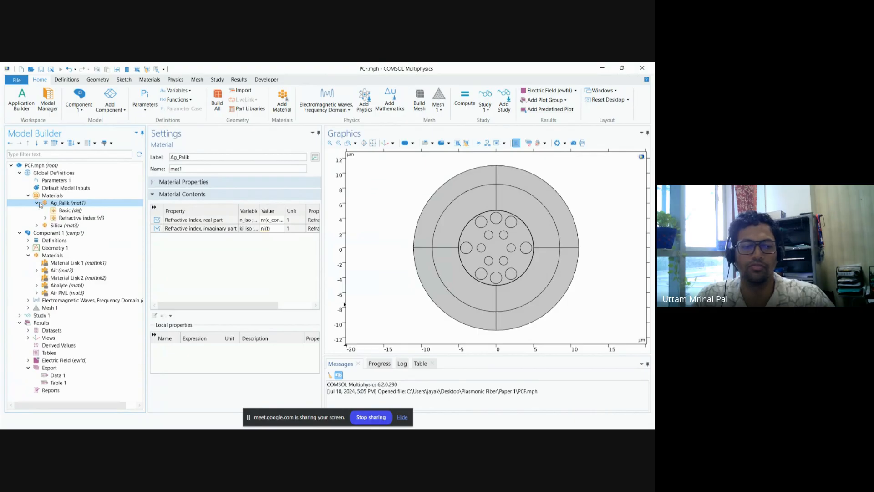
Step: Inspect the imaginary refractive index expression of Ag_Palik and the unit notice attached to it
click(94, 218)
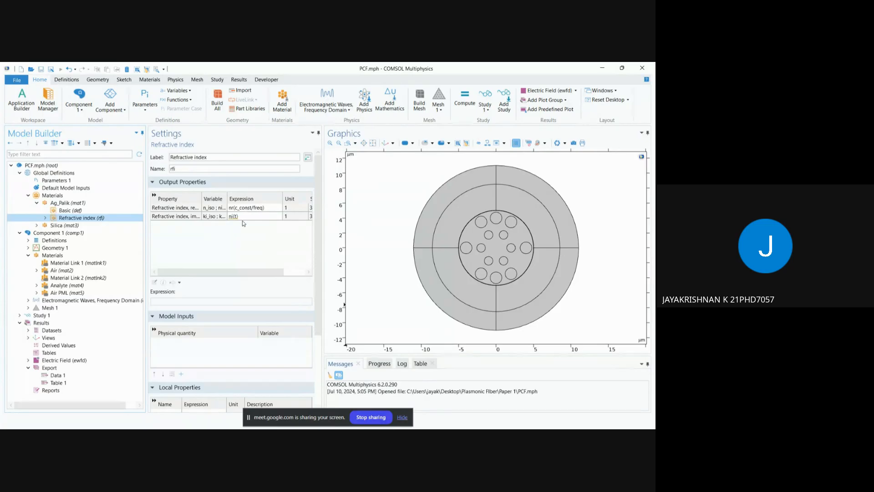
mouse_move(242, 220)
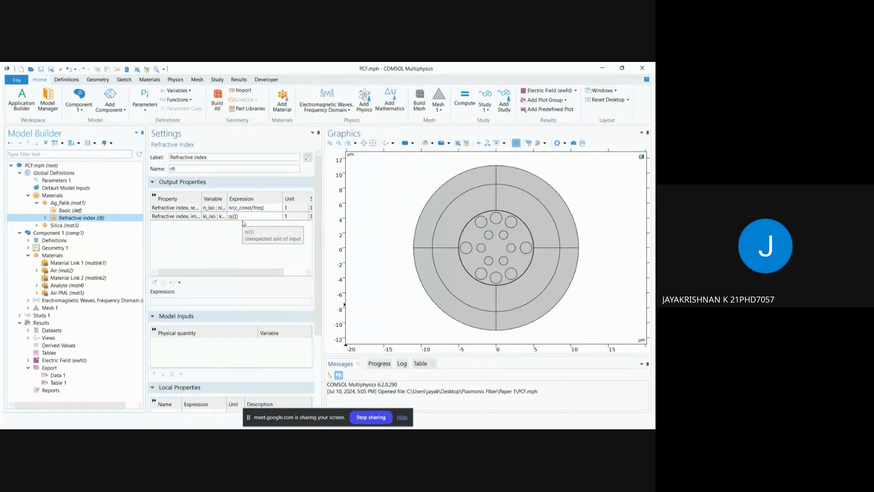
click(244, 218)
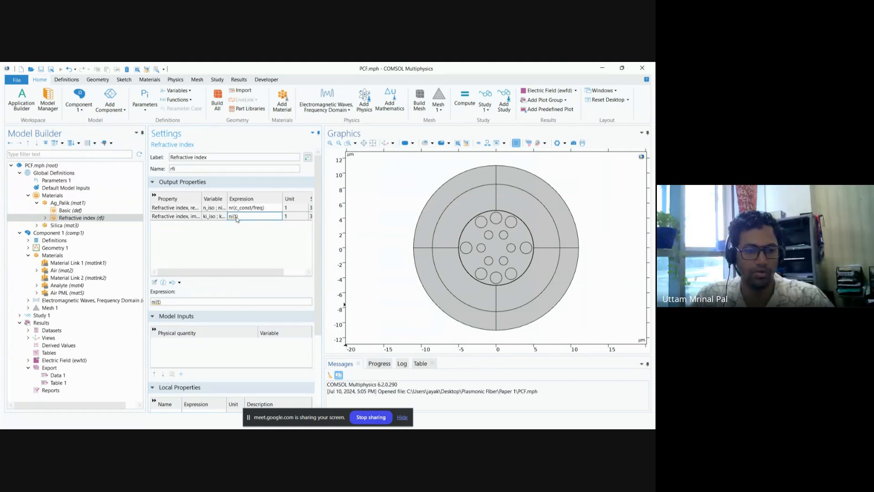
click(236, 216)
click(256, 238)
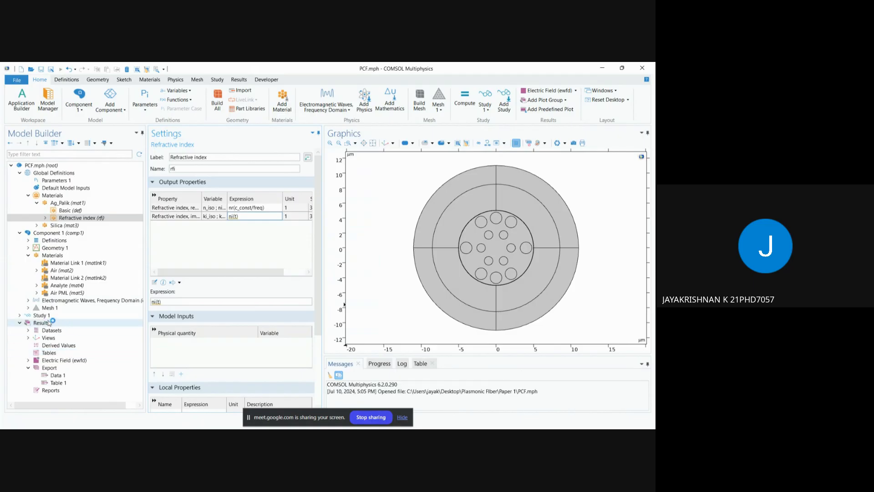
Step: Look through the Study 1 nodes and the Electric Field (ewfd) plot, and stop sharing the screen
click(20, 315)
click(58, 331)
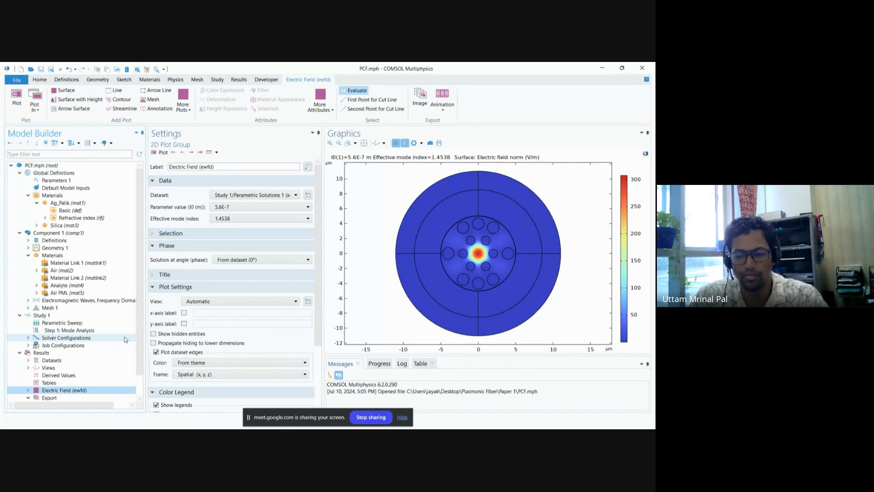
click(291, 372)
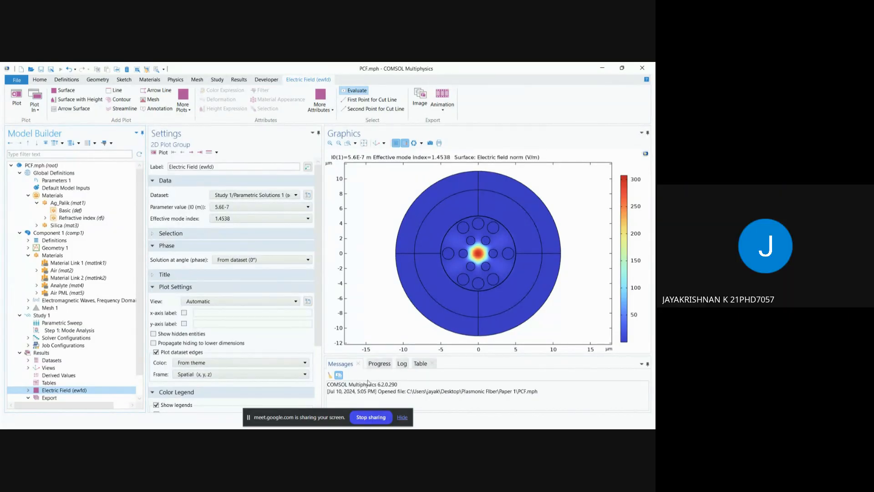
click(377, 418)
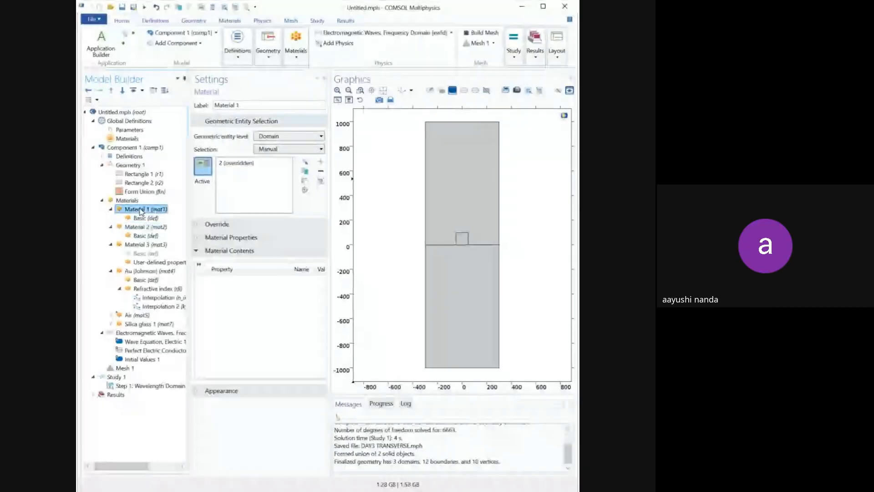
Step: In the shared Untitled.mph model, check which domains are assigned to Material 1, Material 2, Air and Silica glass 1
click(236, 165)
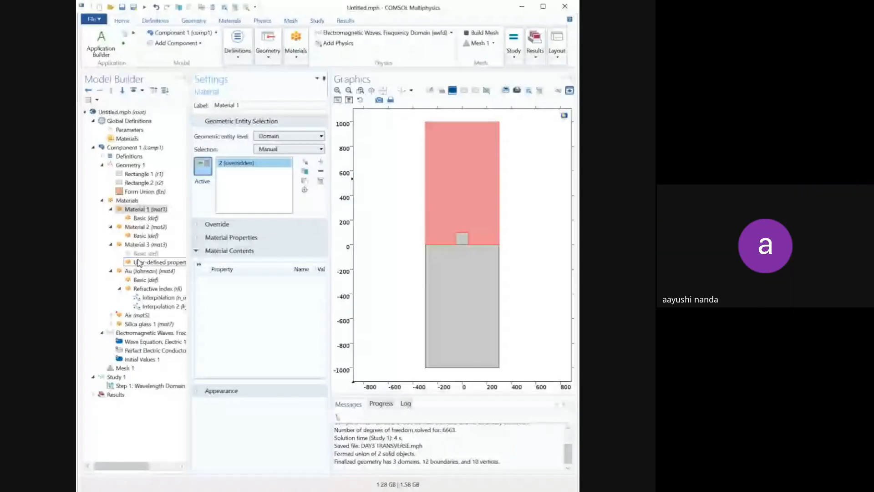
click(142, 227)
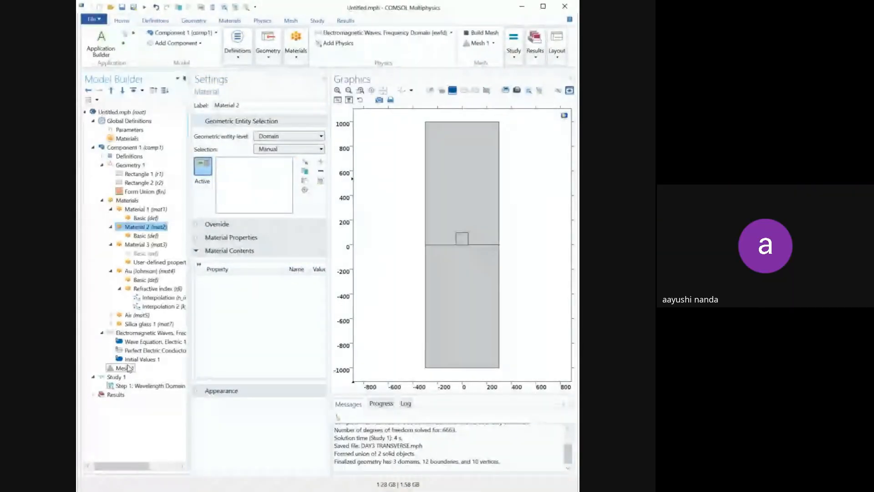
click(130, 315)
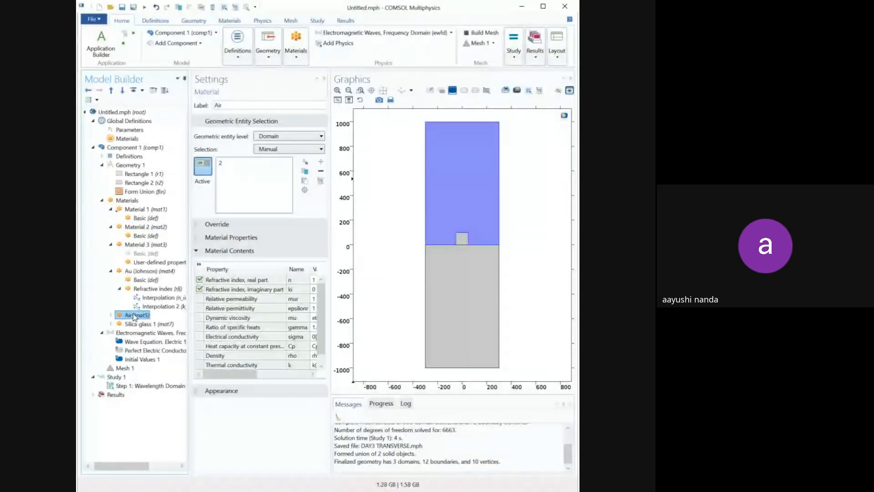
click(268, 163)
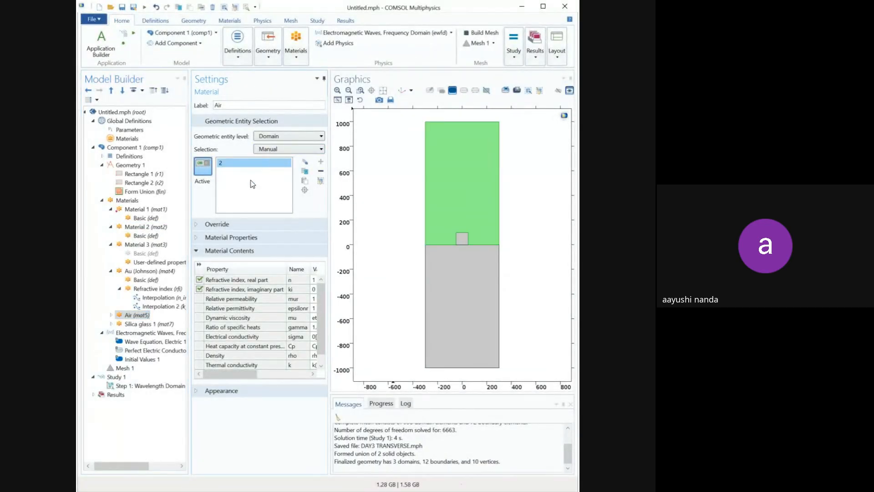
click(145, 324)
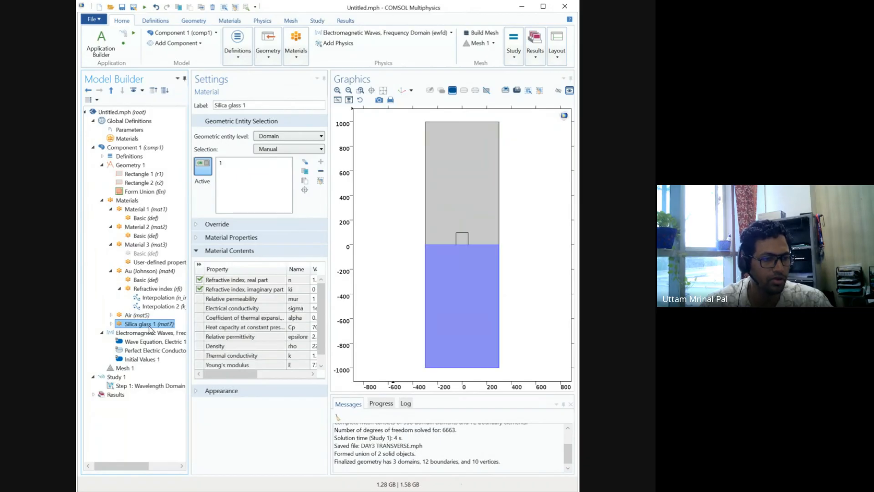
Step: Delete the blank materials Material 1, Material 2 and Material 3 from Component 1
click(138, 210)
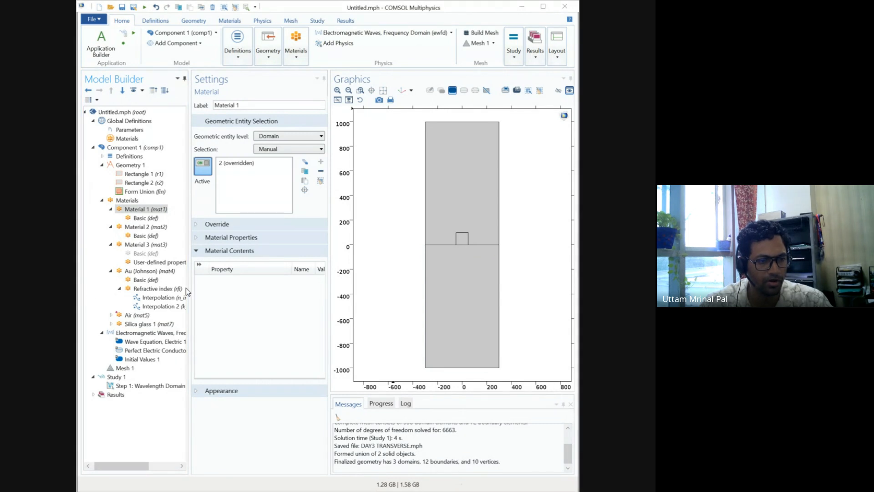
click(146, 227)
click(145, 245)
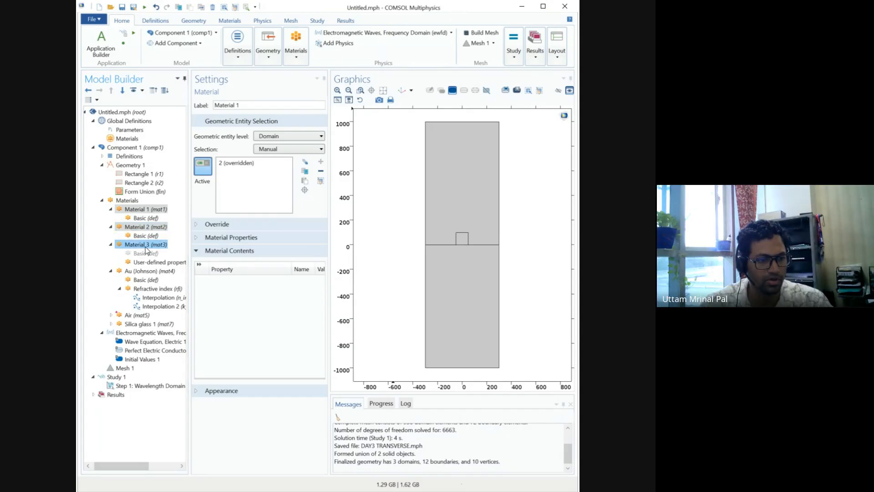
key(Delete)
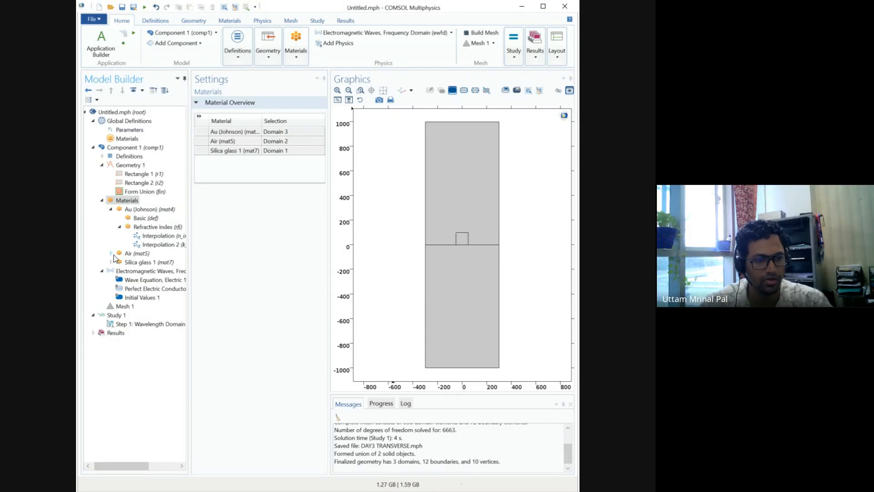
Step: Verify the domain assignments of the remaining Air, Silica glass 1 and Au (Johnson) materials in Component 1
click(132, 254)
click(131, 263)
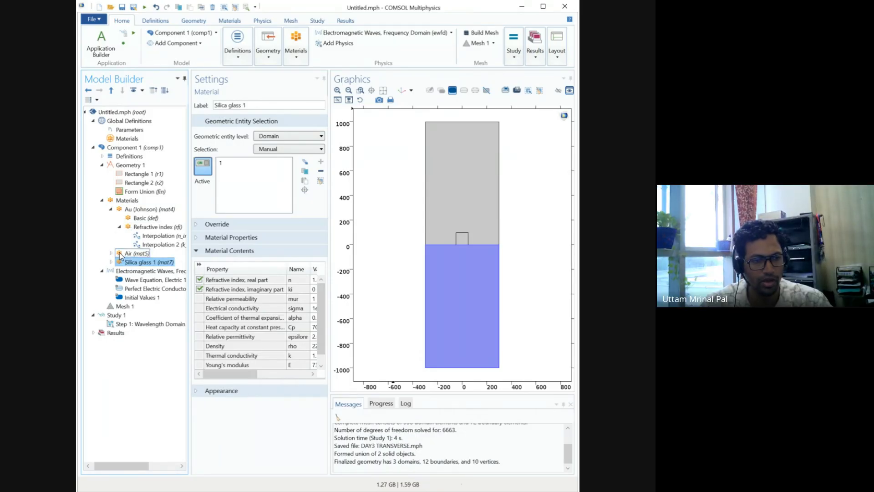
click(122, 210)
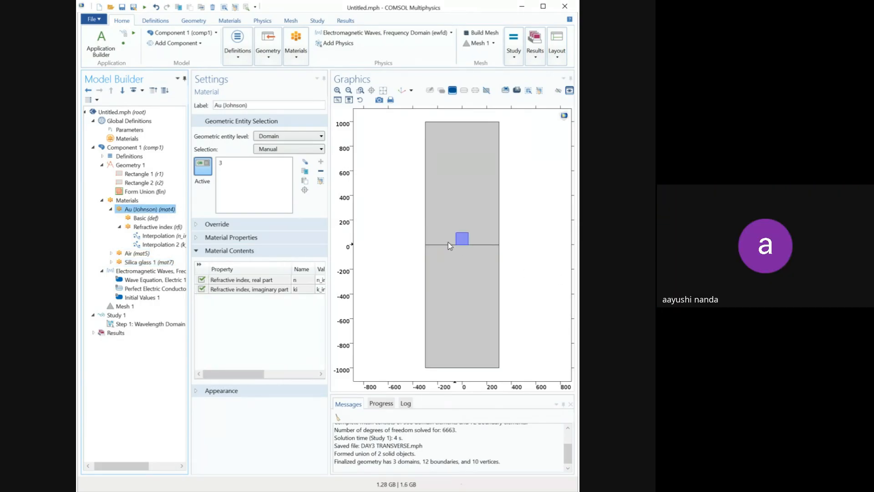
click(103, 200)
click(103, 201)
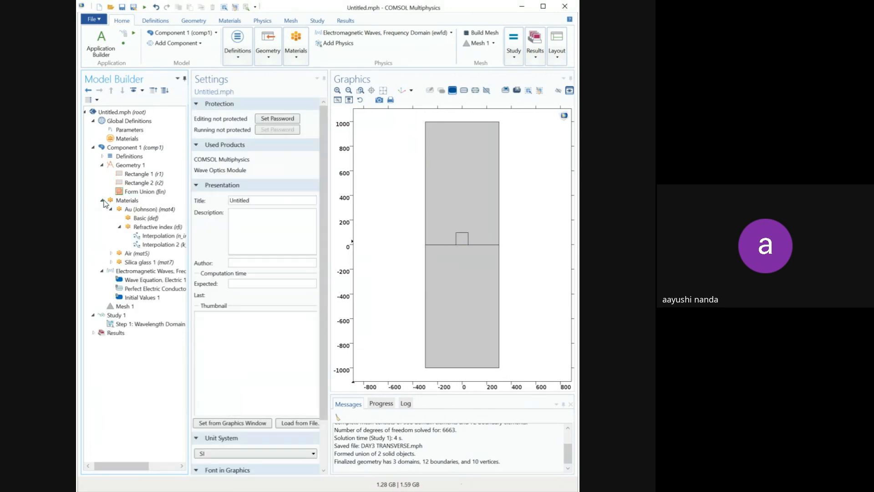
click(124, 201)
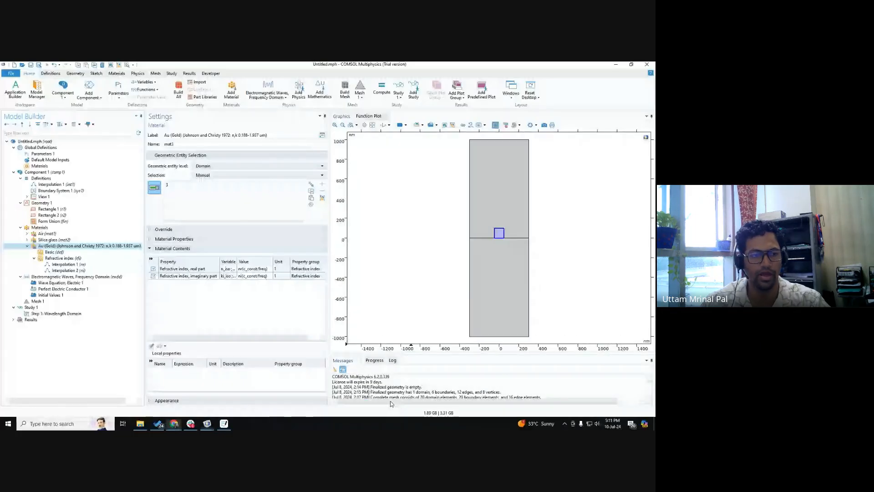
Step: Review the domains of Air, Silica glass and Au (Gold) in the main model, and open the Electromagnetic Waves, Frequency Domain physics settings
click(48, 234)
click(51, 240)
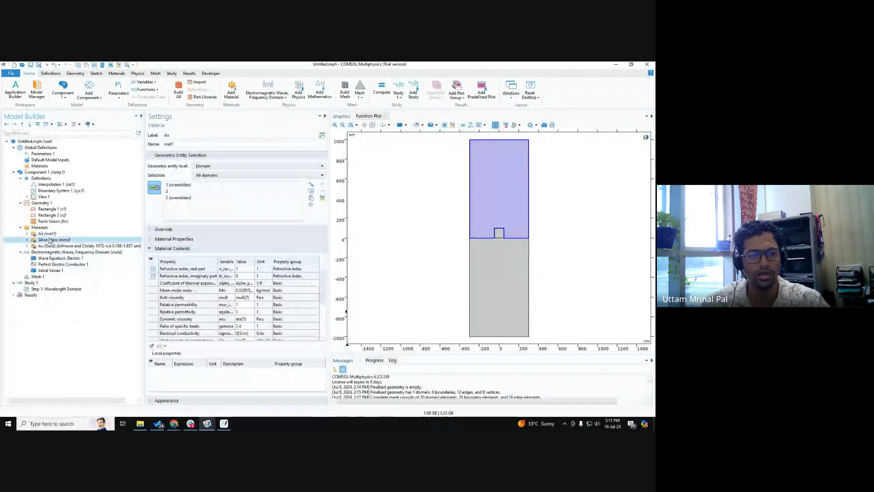
click(52, 246)
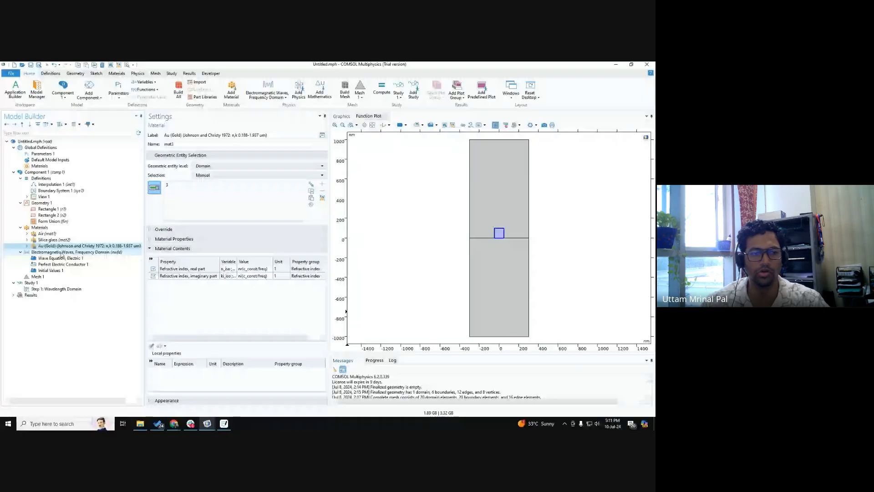
click(61, 253)
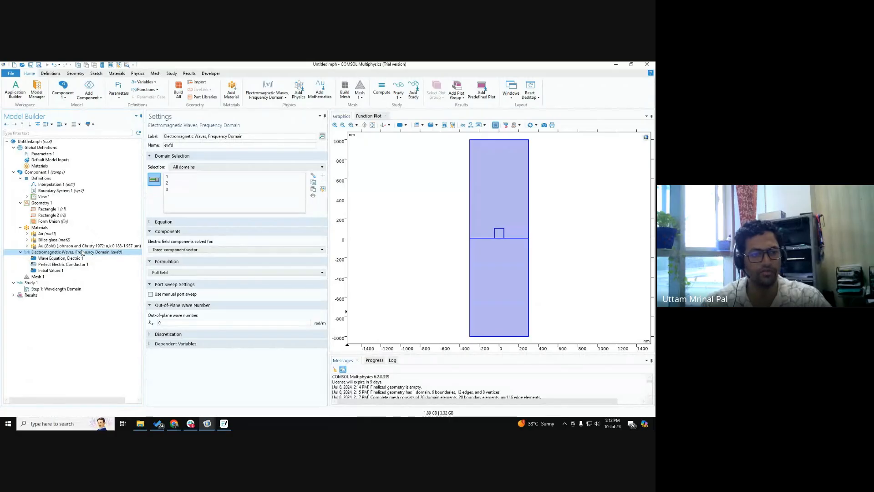
Step: Add a Port condition on the model's top boundary and set its type to Periodic
right_click(82, 252)
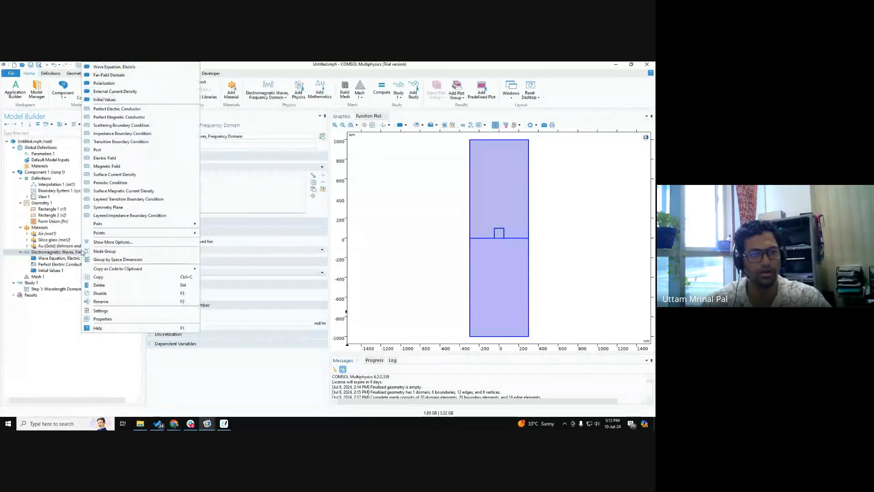
click(137, 152)
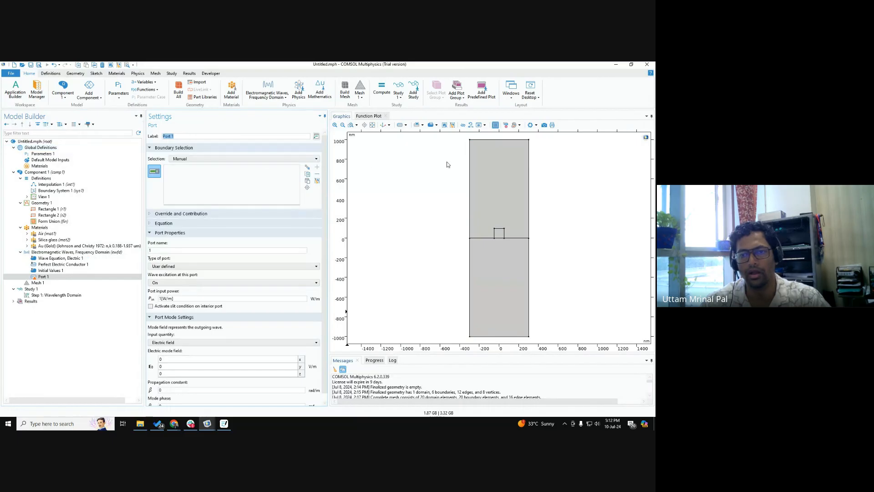
click(491, 143)
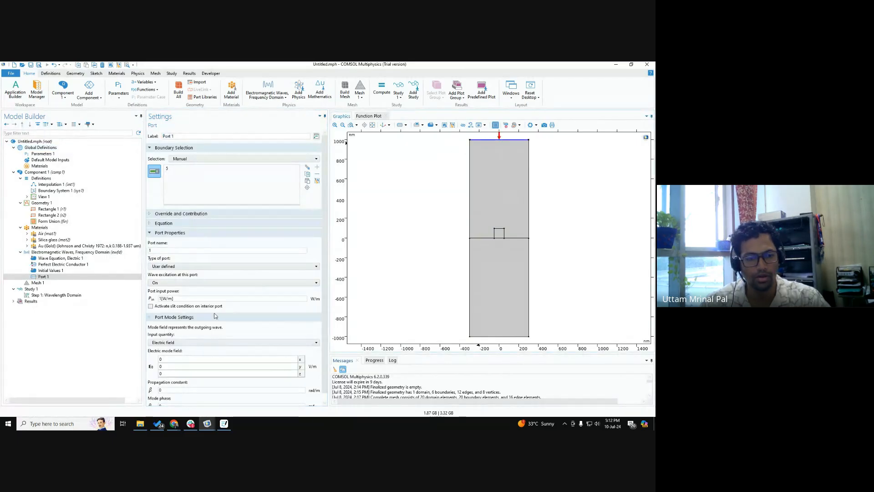
scroll(214, 315, down, 1)
click(176, 258)
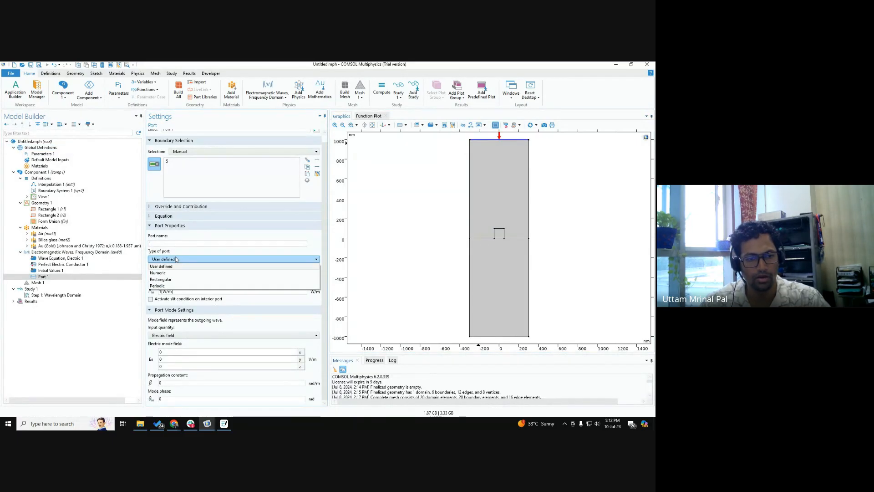
click(172, 286)
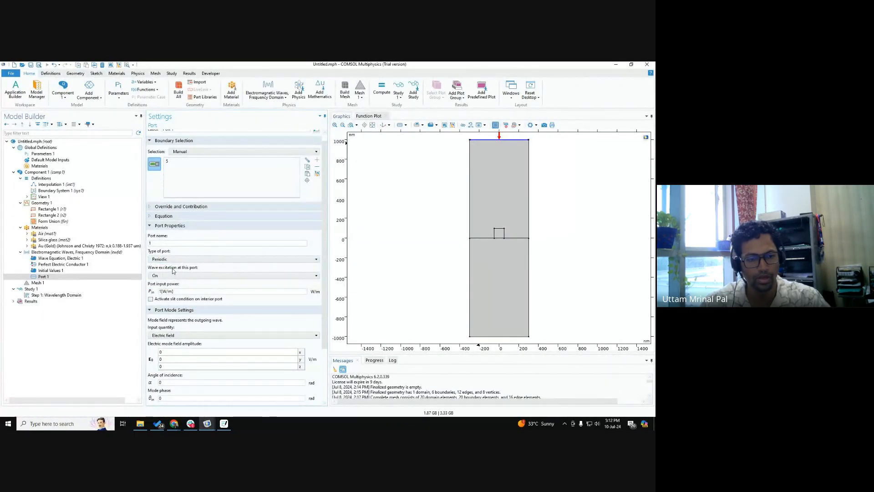
Step: Keep wave excitation on for Port 1 and set the x component of its electric mode field amplitude to 1 V/m
scroll(181, 322, down, 1)
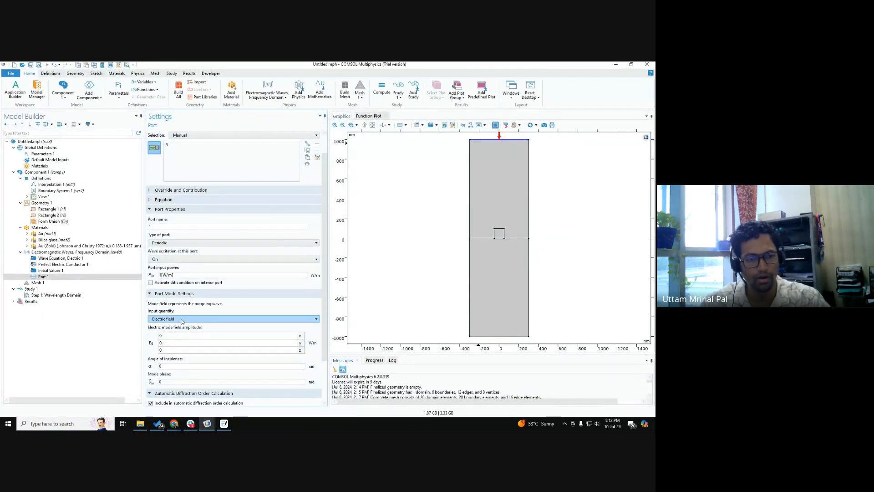
click(177, 259)
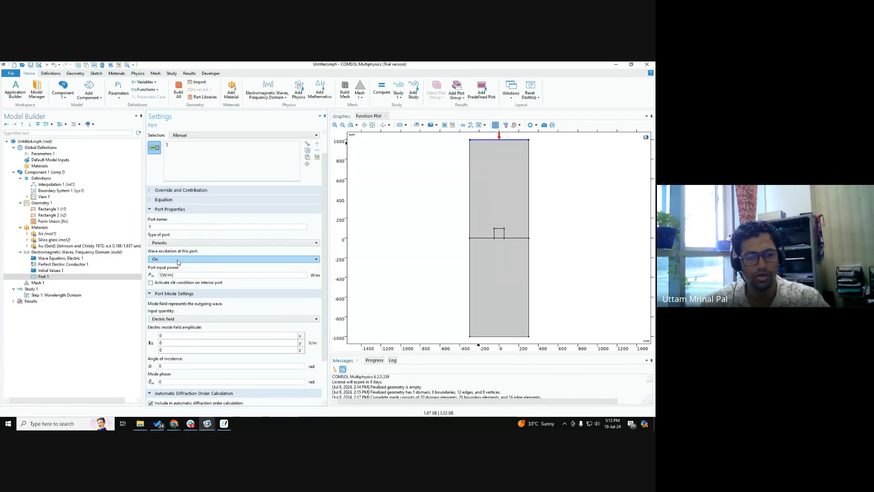
click(176, 336)
key(BackSpace)
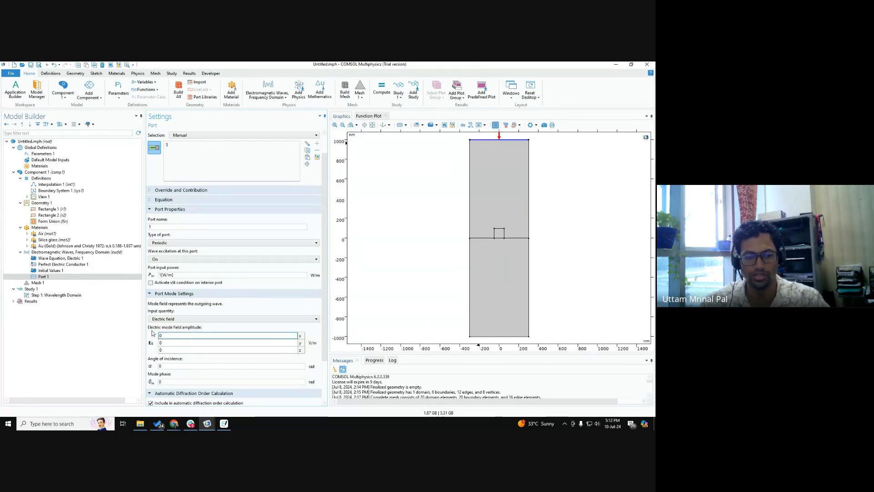
text(1)
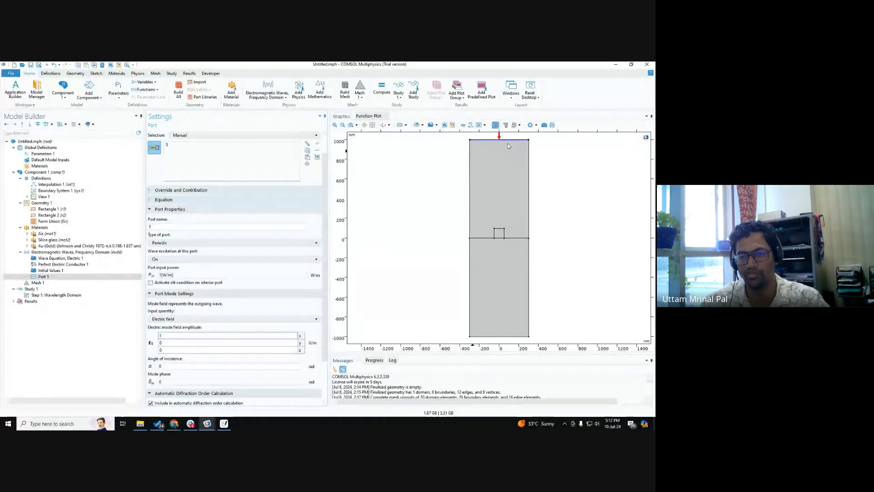
scroll(213, 353, up, 3)
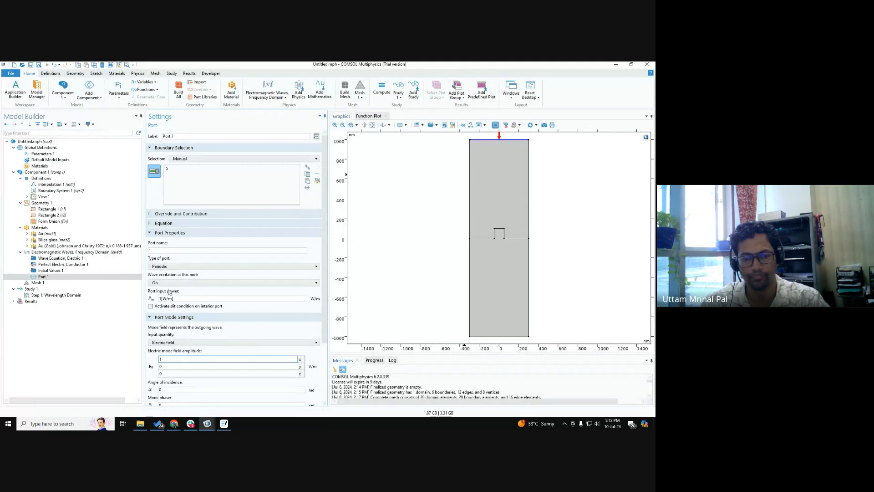
scroll(169, 292, down, 3)
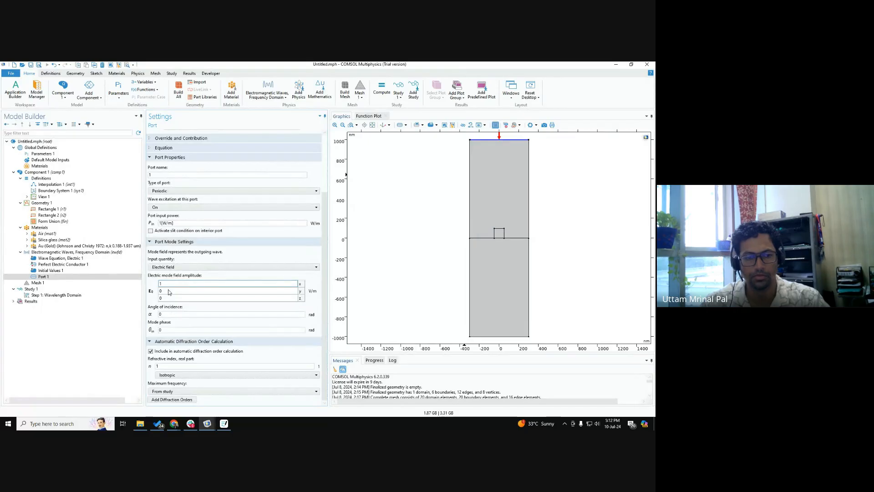
scroll(169, 292, up, 1)
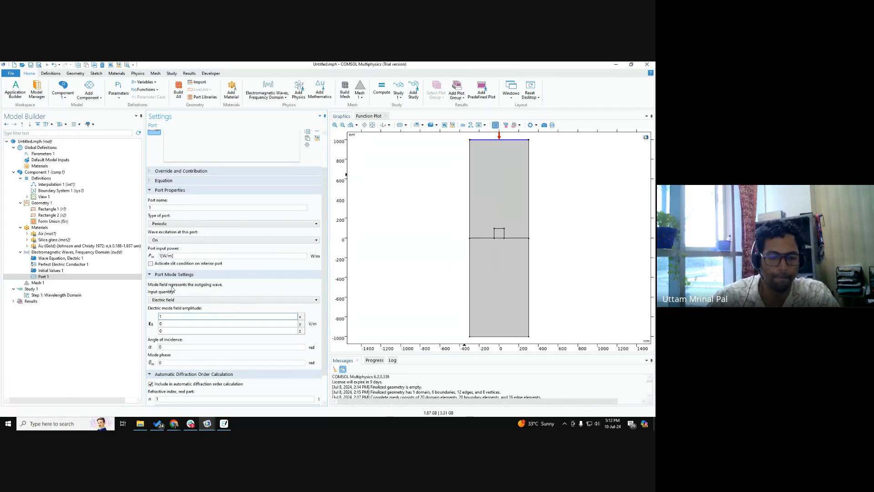
mouse_move(175, 423)
click(174, 389)
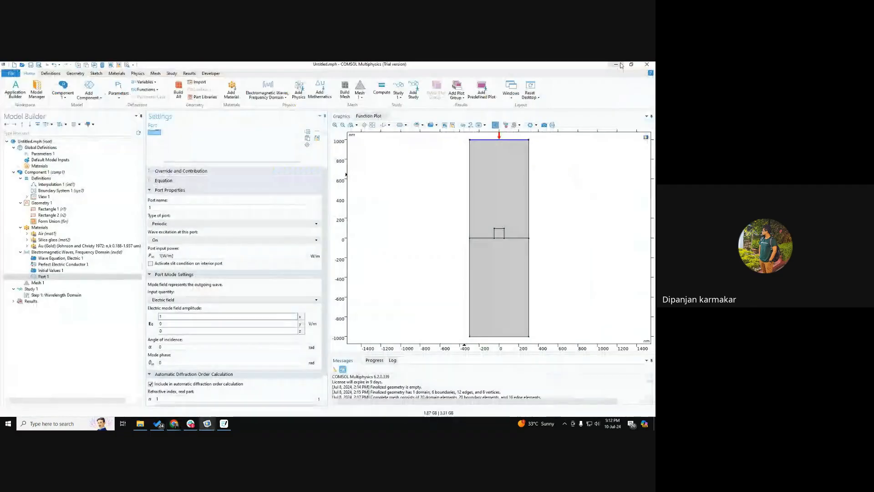
click(617, 68)
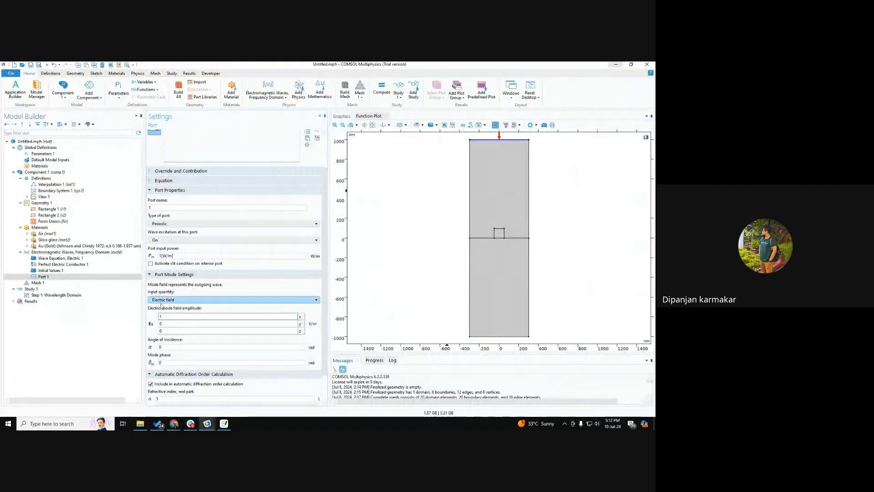
Step: Review the Port option among the Electromagnetic Waves, Frequency Domain conditions and the boundary assigned to Port 1
click(60, 278)
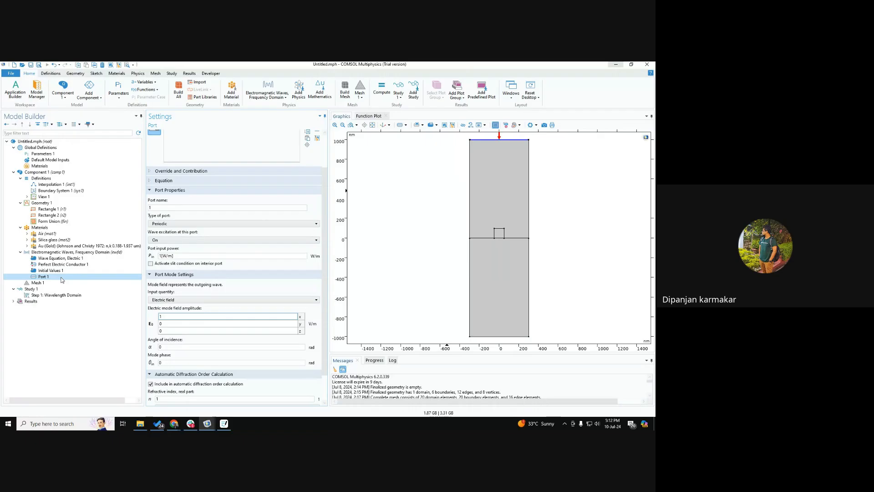
right_click(56, 252)
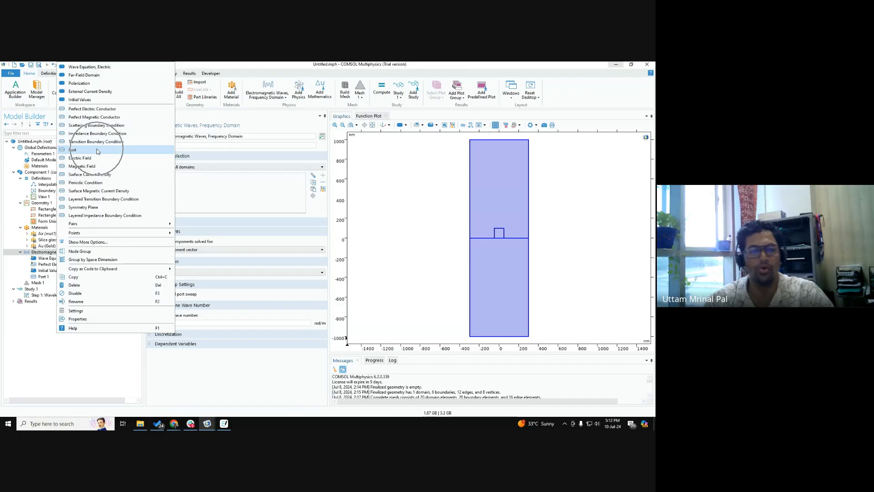
key(ctrl)
key(ctrl)
key(ctrl)
key(ctrl)
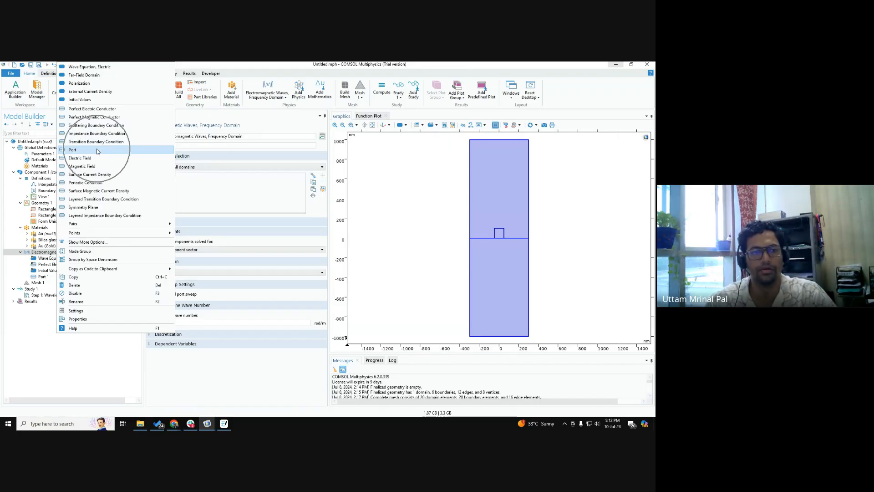
click(116, 358)
click(48, 277)
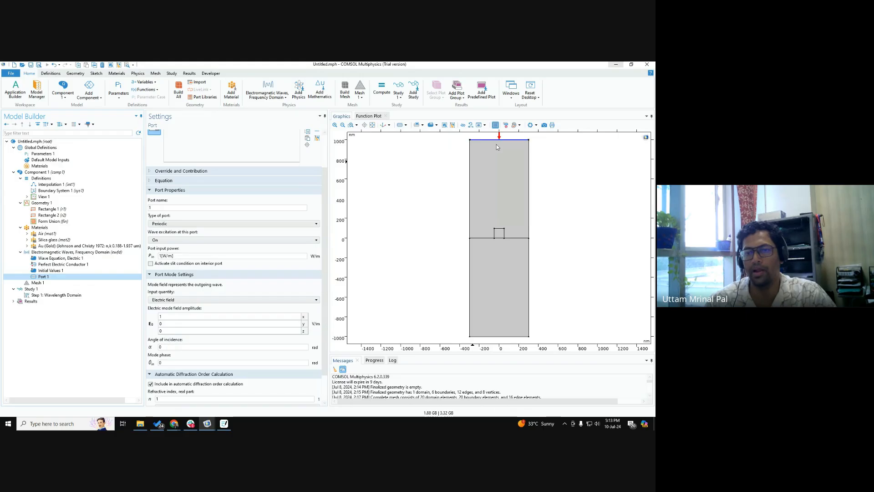
key(ctrl)
key(ctrl)
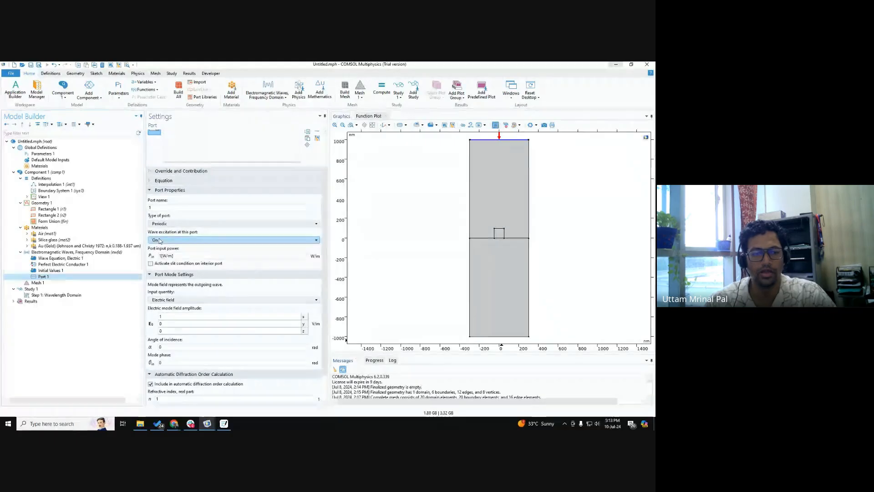
Step: Check Port 1's port type, wave excitation, electric mode field amplitude and angle of incidence settings
click(165, 224)
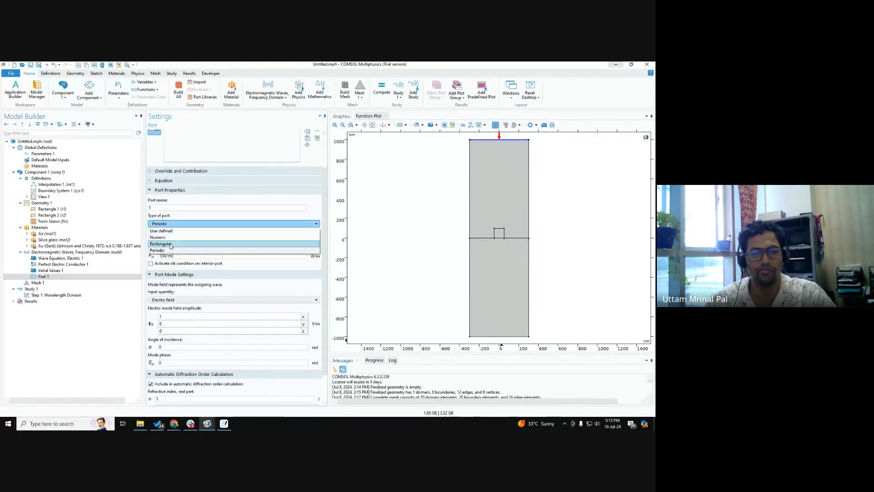
click(170, 250)
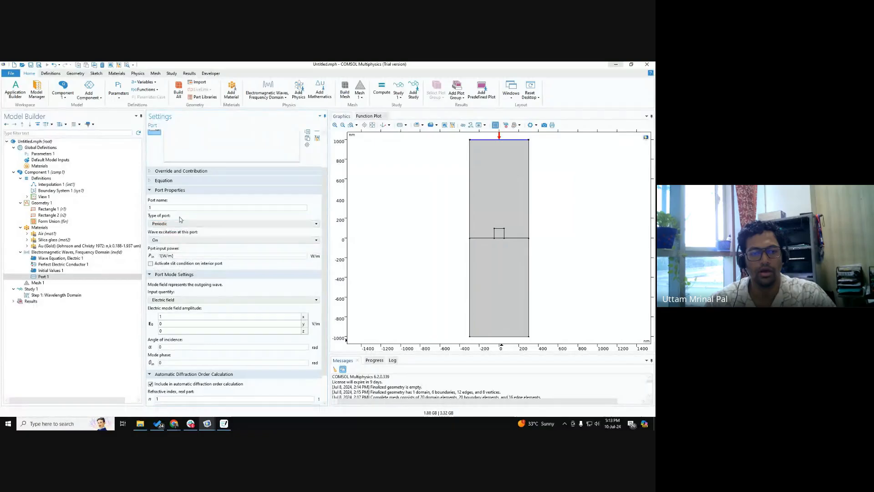
click(164, 244)
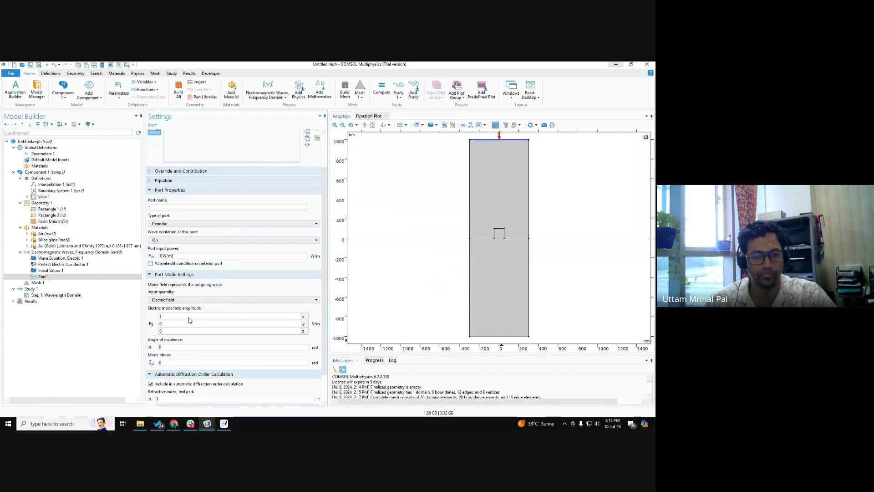
key(ctrl)
key(ctrl)
key(ctrl)
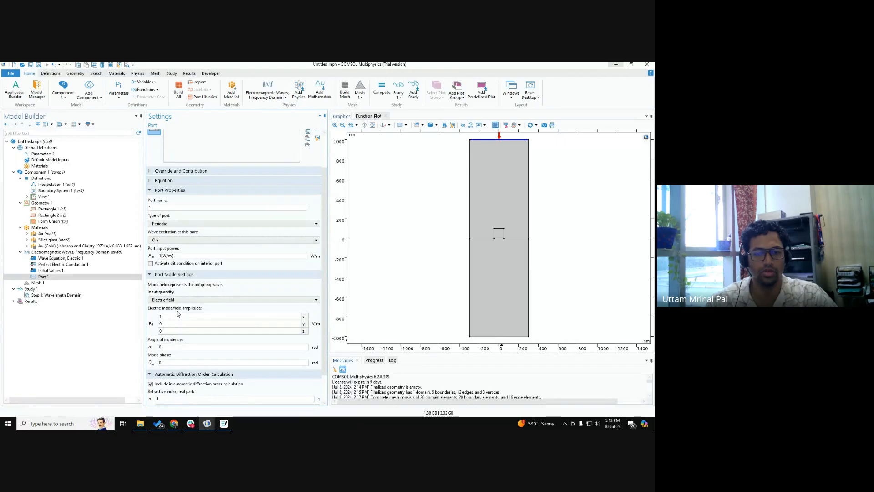
scroll(177, 313, down, 3)
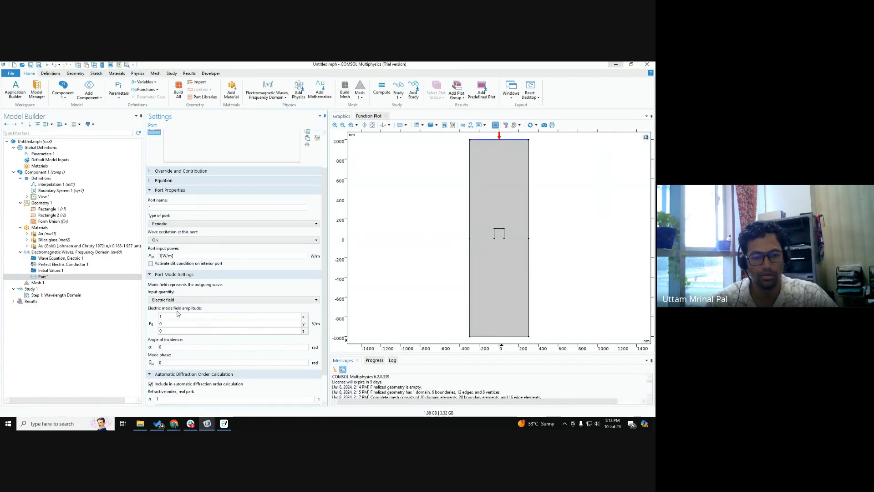
scroll(178, 313, down, 3)
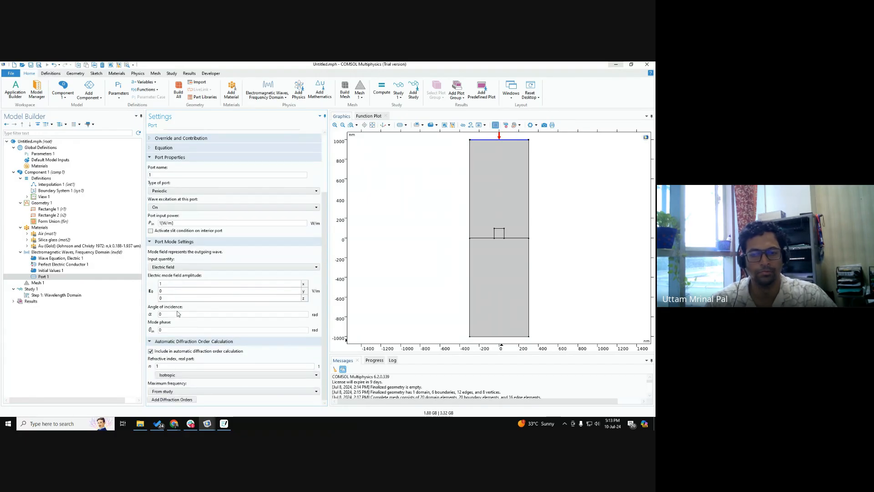
Step: Add diffraction orders to Port 1 from its automatic diffraction order calculation
scroll(178, 313, up, 12)
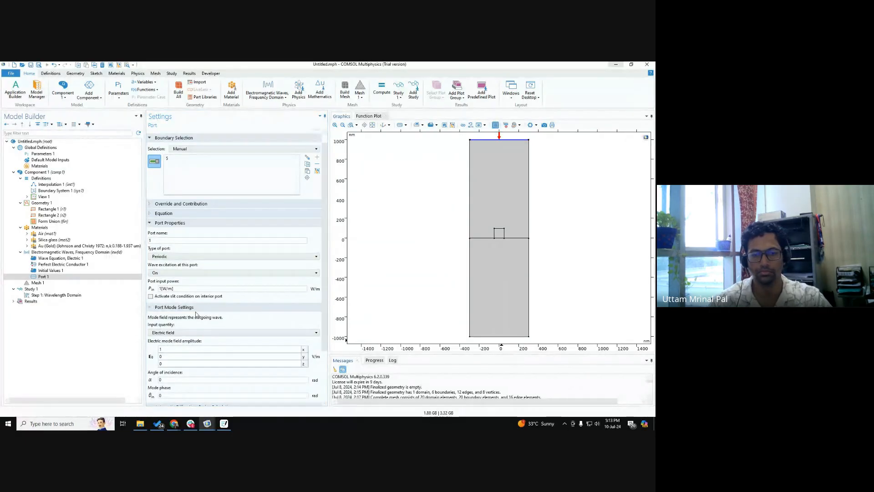
scroll(208, 354, down, 3)
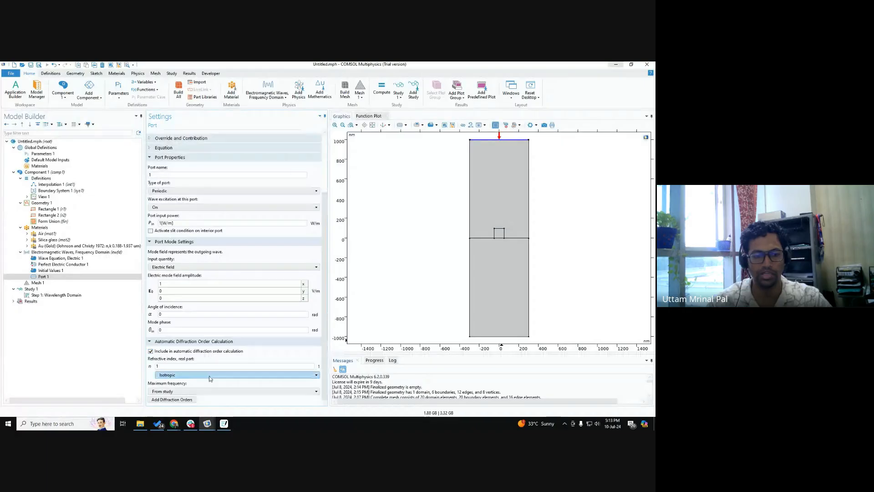
click(189, 400)
key(ctrl)
key(ctrl)
key(ctrl)
key(ctrl)
key(ctrl)
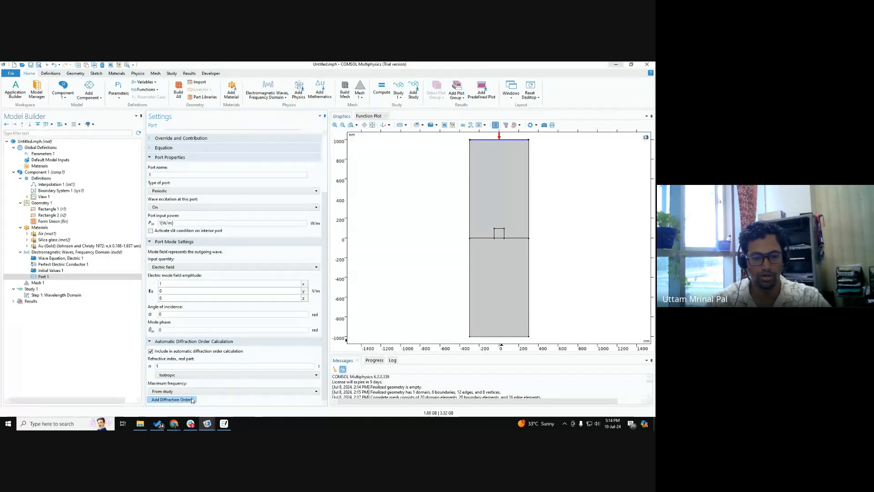
key(ctrl)
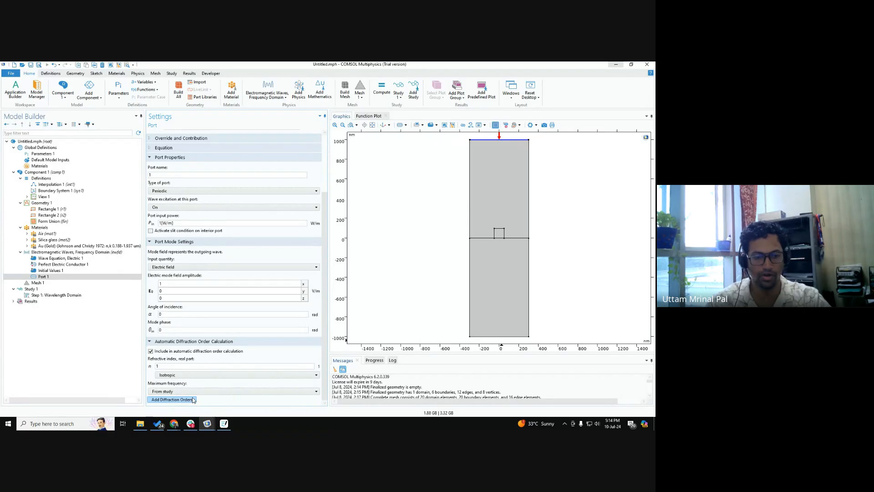
key(ctrl)
click(194, 400)
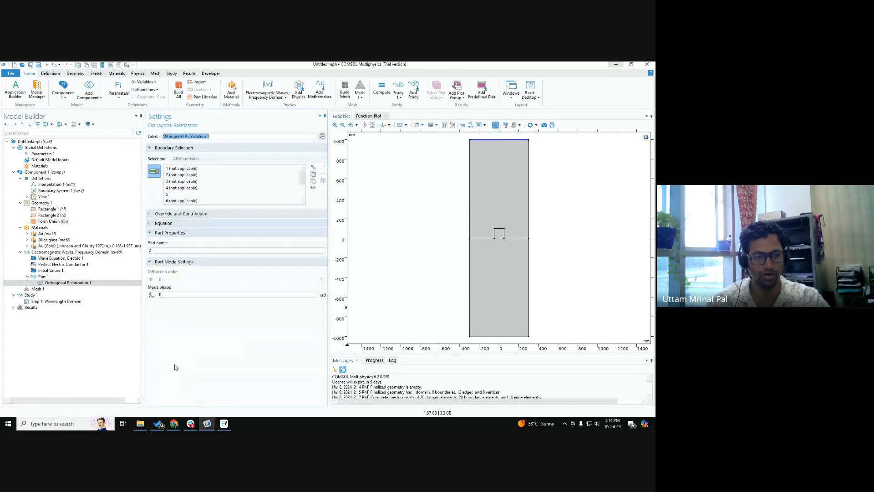
Step: Review Port 1's automatic diffraction order calculation settings again alongside its Orthogonal Polarization subnode
click(58, 278)
scroll(219, 296, down, 3)
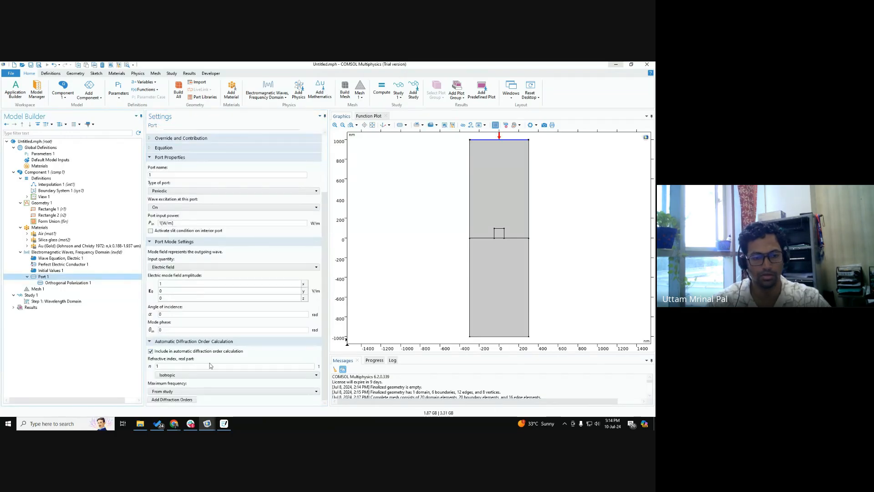
key(ctrl)
key(ctrl)
key(ctrl)
key(ctrl)
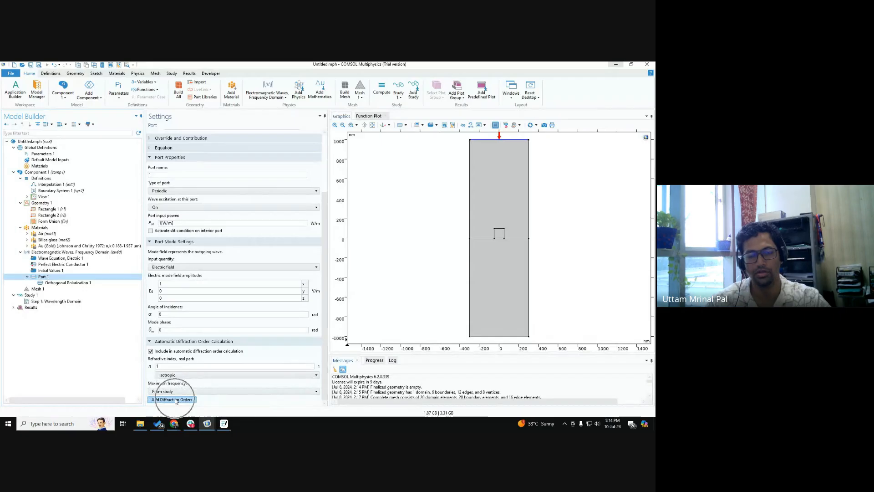
key(ctrl)
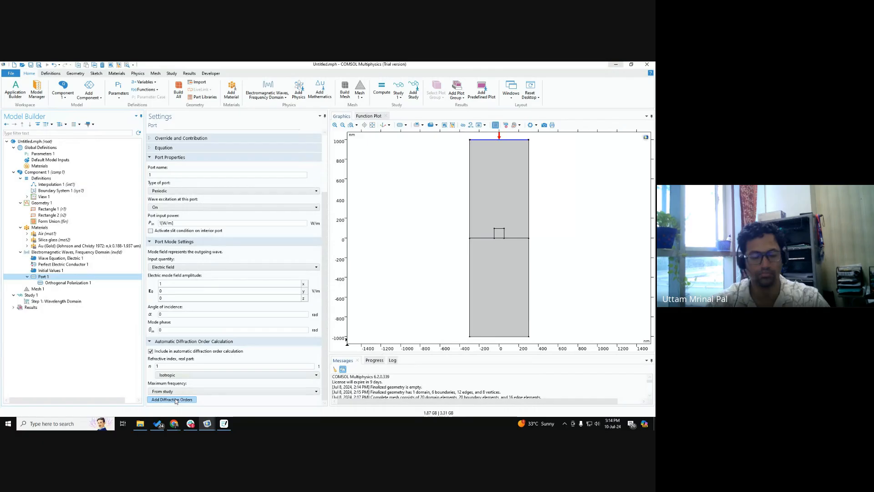
Step: Add a second port on the lower outer boundary of the silica glass domain and make its type Periodic
right_click(44, 253)
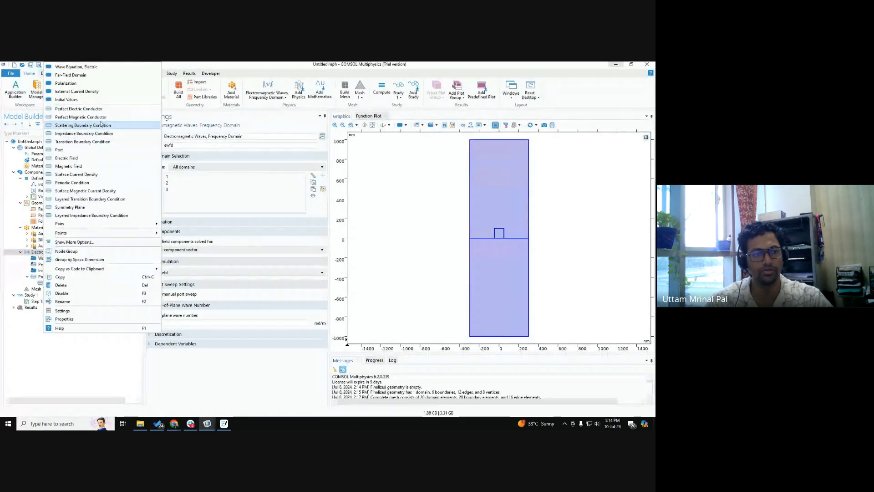
click(80, 154)
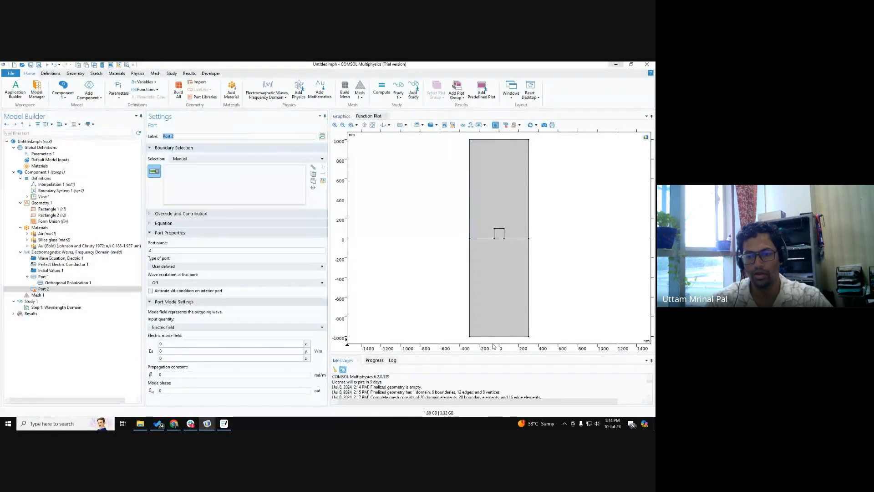
click(497, 337)
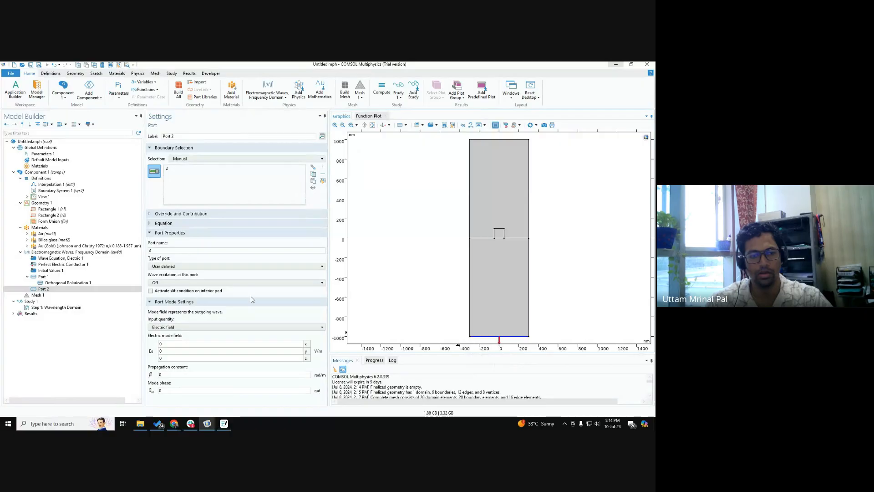
click(176, 266)
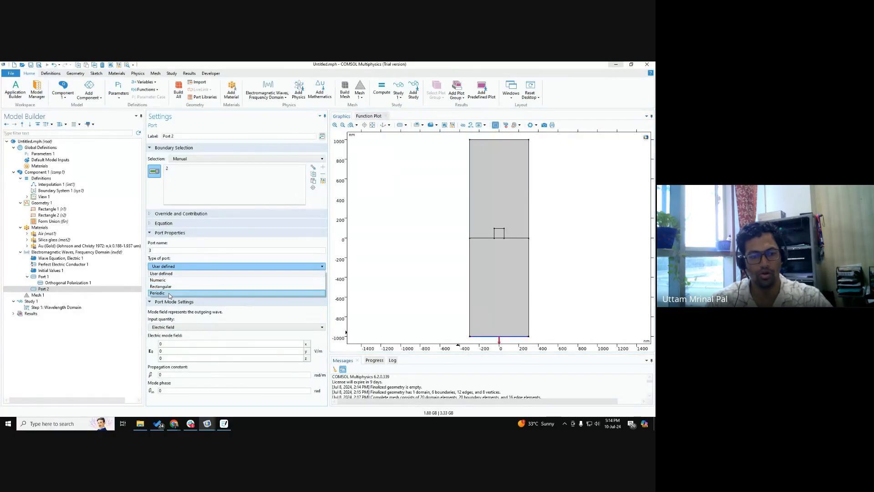
click(169, 292)
key(ctrl)
key(ctrl)
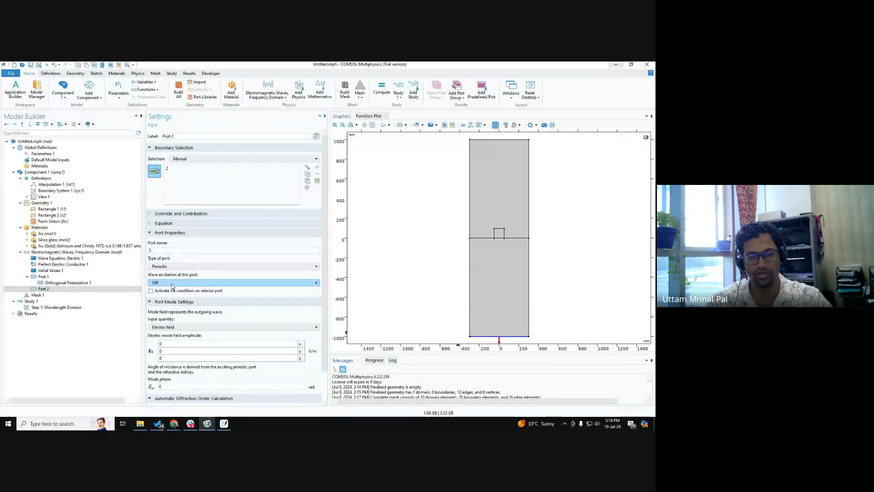
Step: Set Port 2's electric mode field amplitude to 1 in x and its real refractive index to silica glass's 1.45
double_click(174, 344)
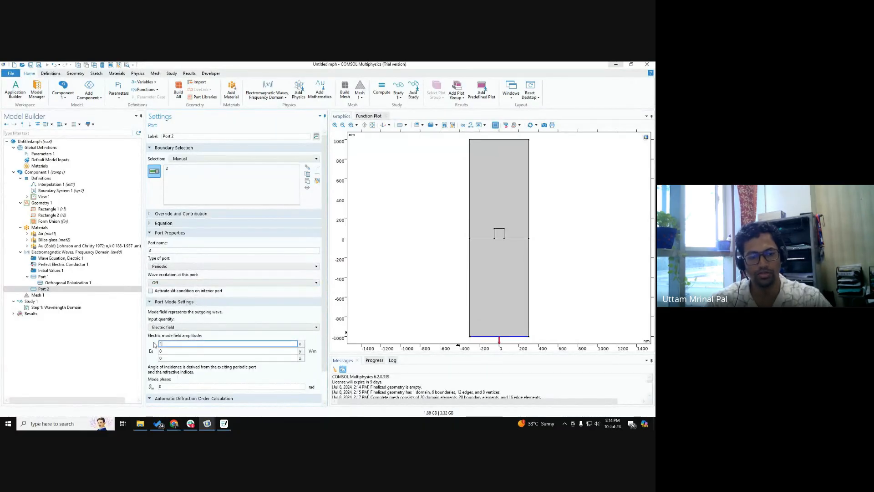
text(1)
scroll(177, 373, down, 2)
click(179, 391)
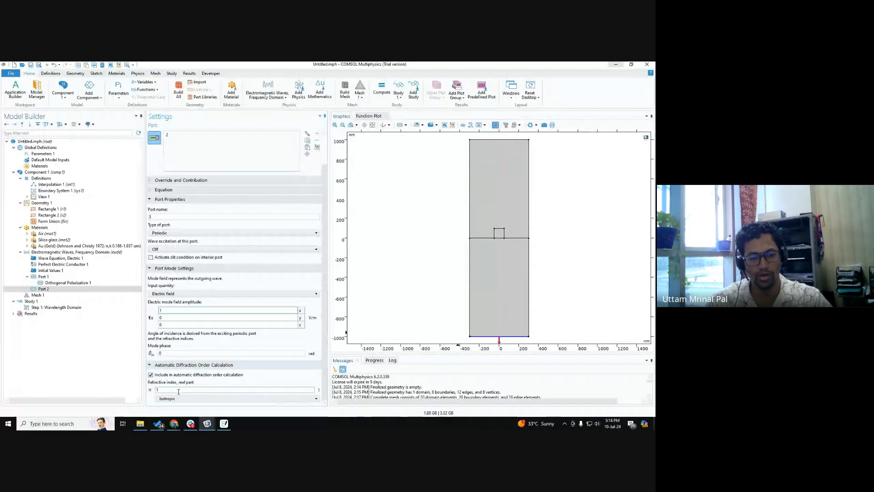
text(.4)
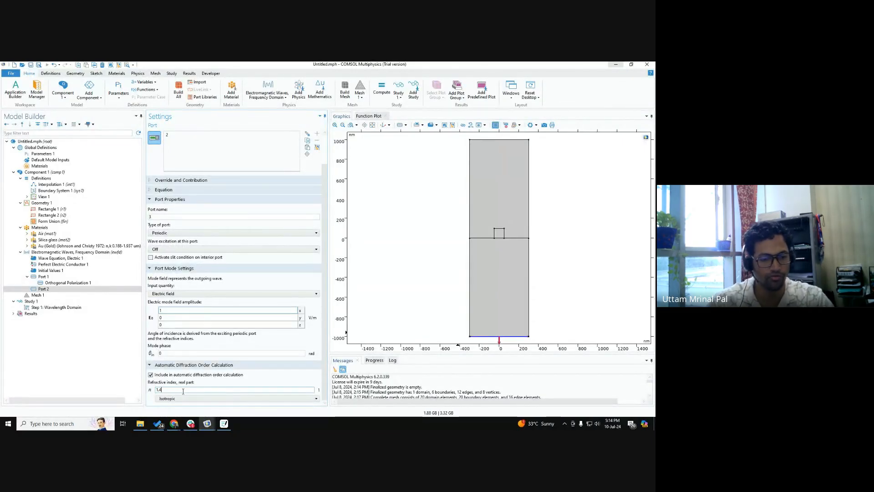
click(53, 240)
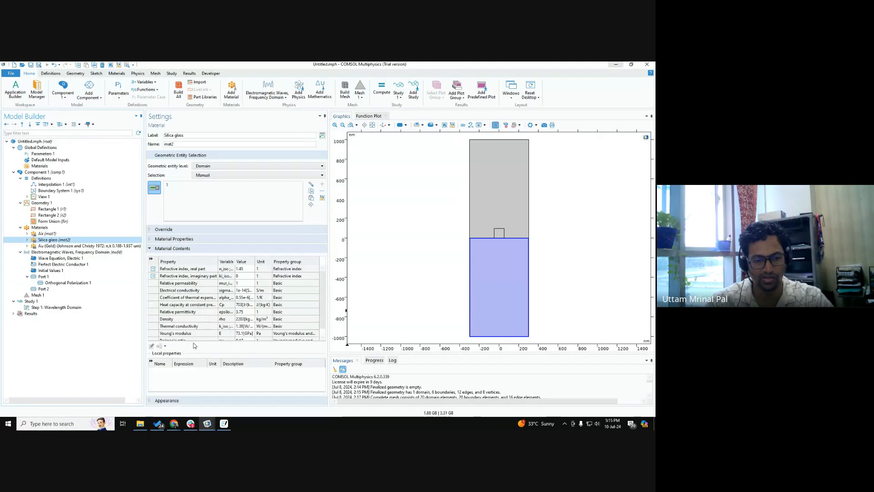
click(44, 288)
click(173, 390)
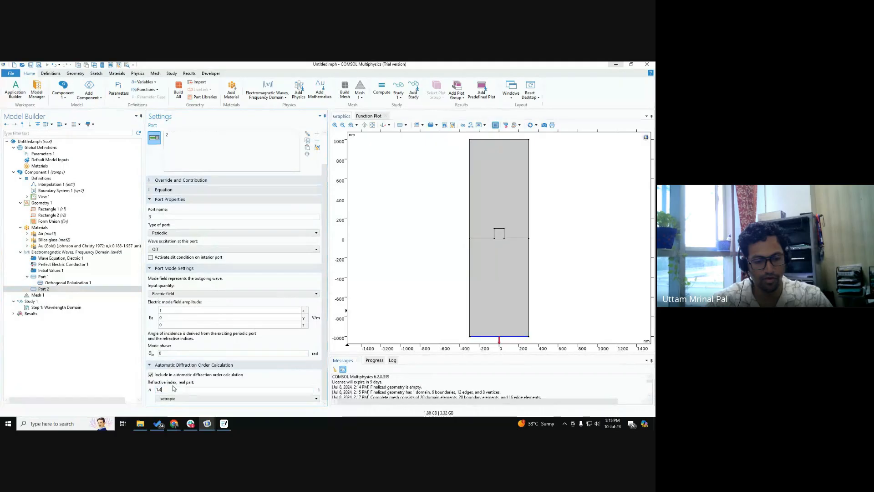
text(5)
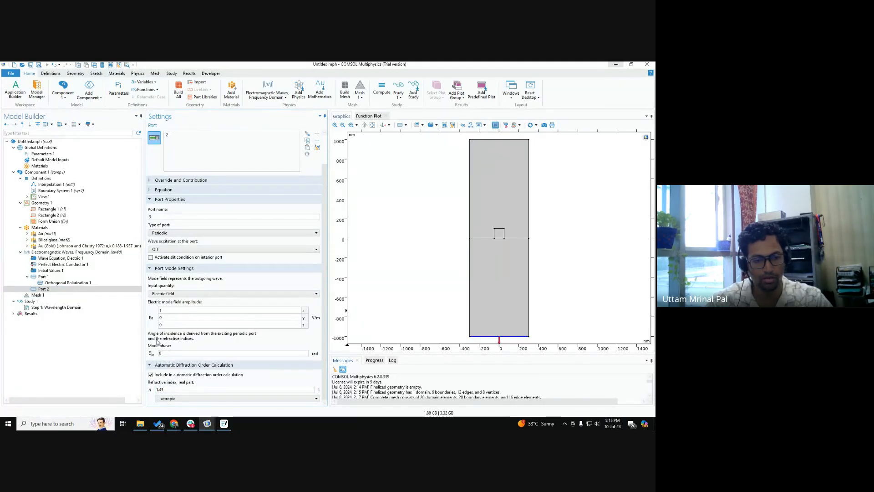
Step: Add the diffraction orders from Port 1 again so that Port 2 also gets its polarization subnode
click(44, 277)
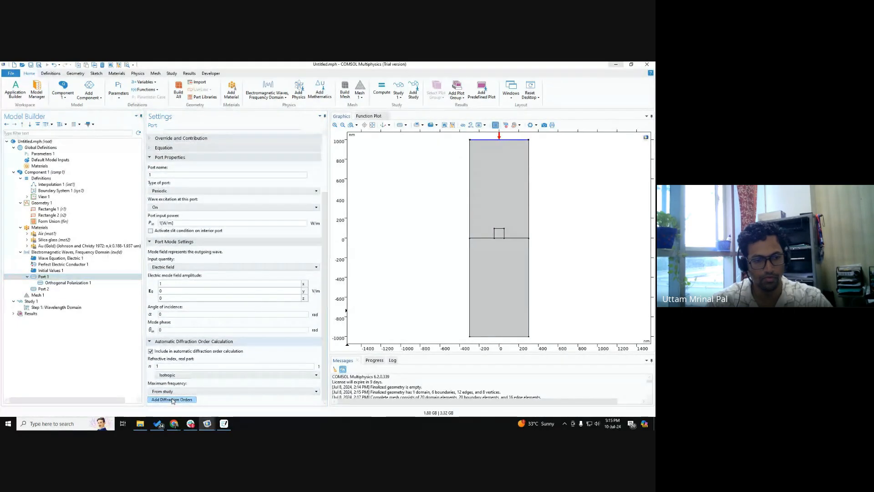
click(59, 283)
double_click(48, 289)
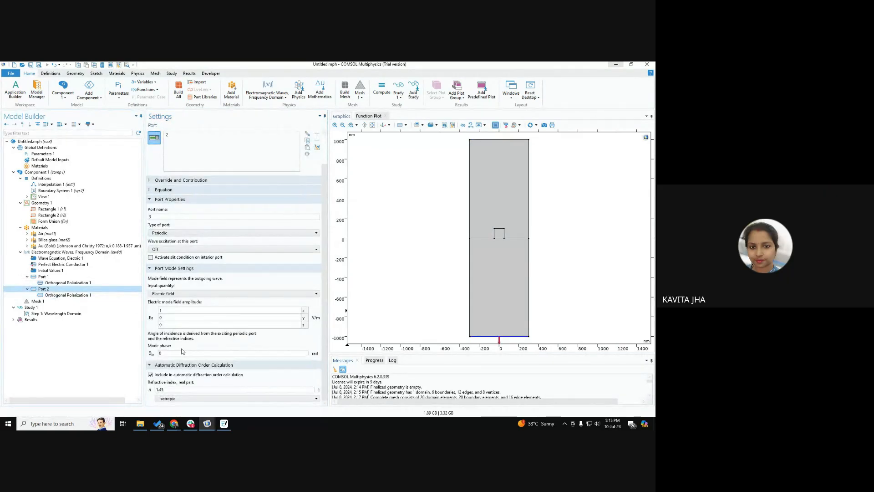
click(52, 279)
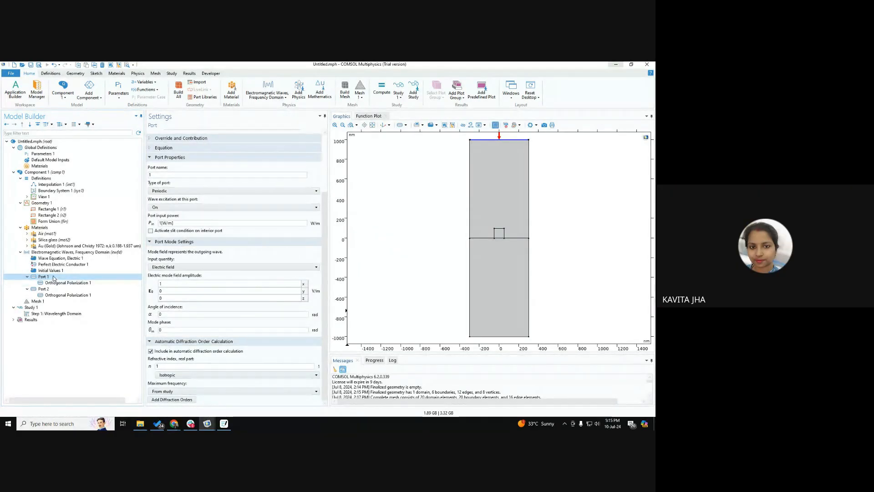
click(172, 400)
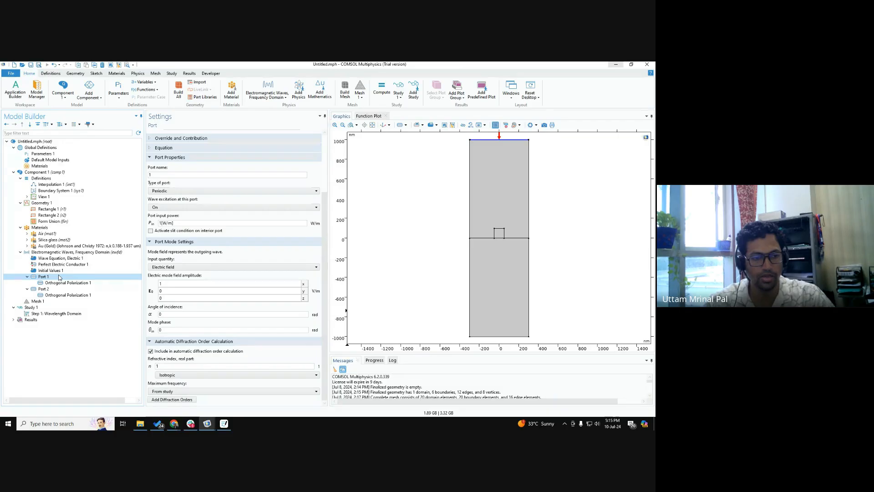
Step: Compare the refractive index settings and boundaries of Port 1 and Port 2, and examine the gold material's refractive index properties
click(40, 290)
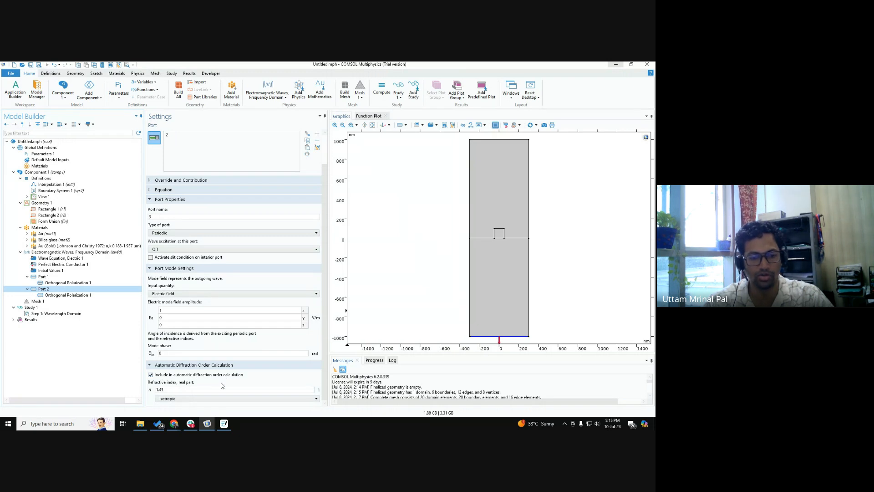
click(166, 390)
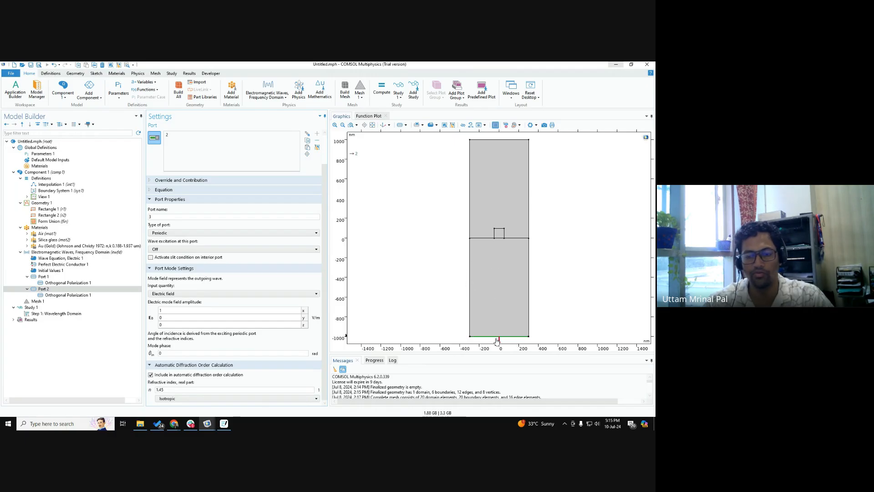
click(48, 277)
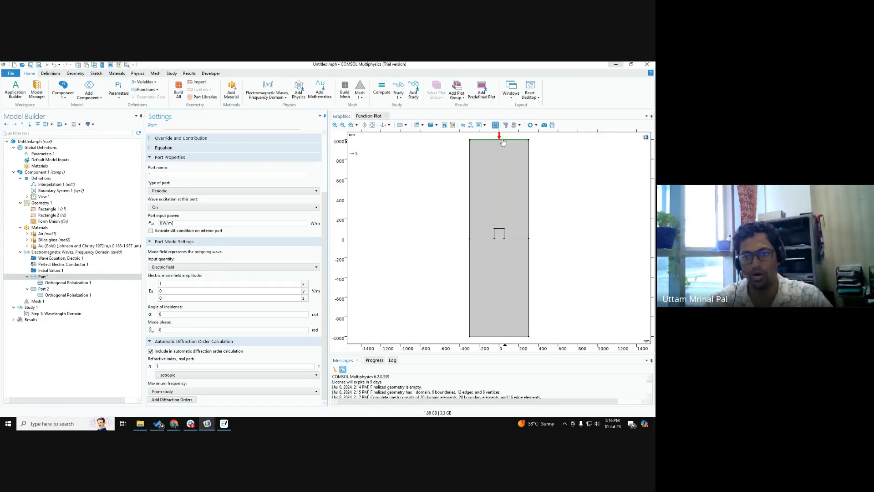
click(514, 142)
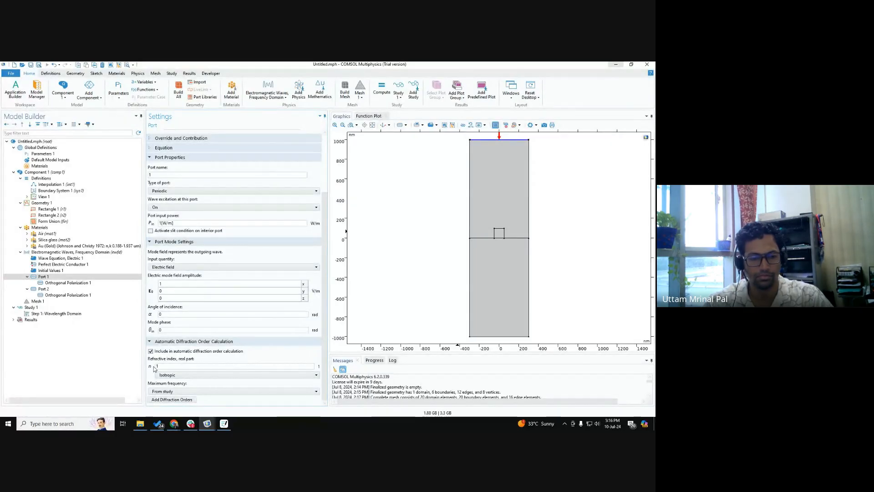
key(ctrl)
key(ctrl)
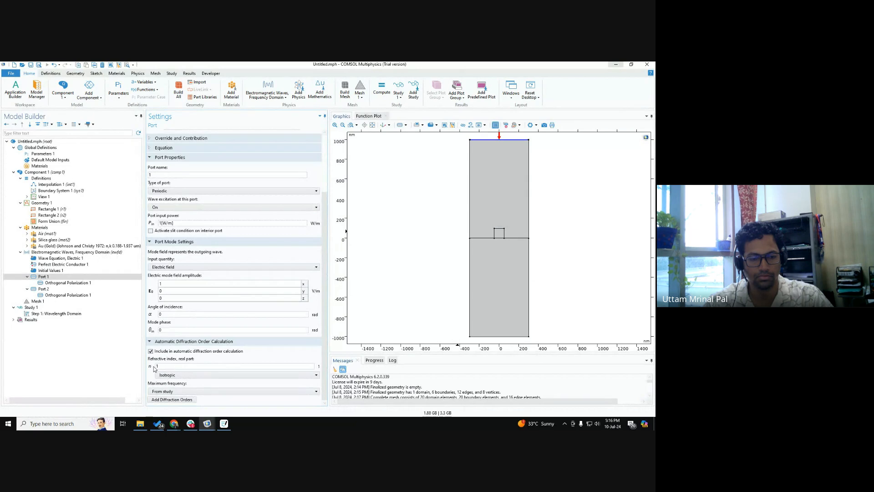
key(ctrl)
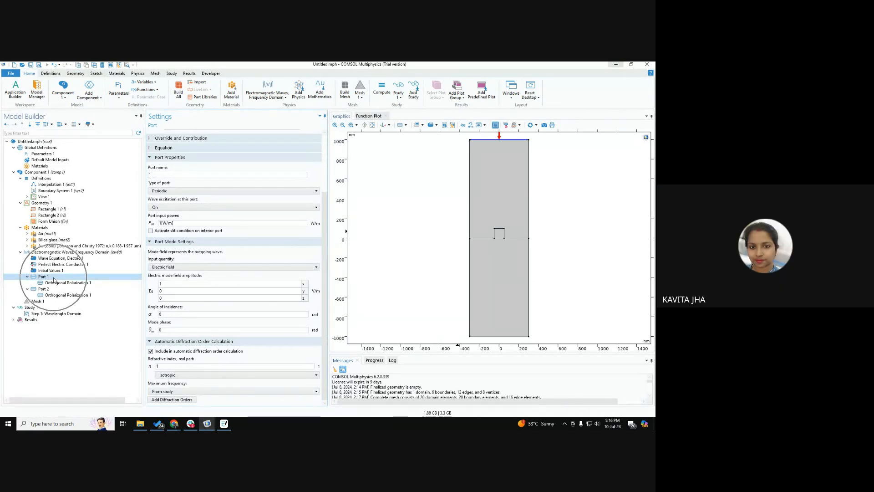
click(94, 291)
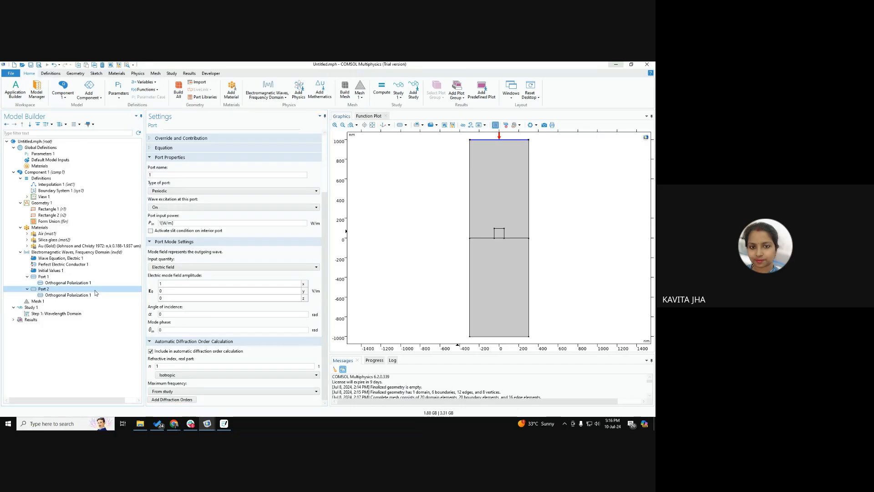
click(43, 276)
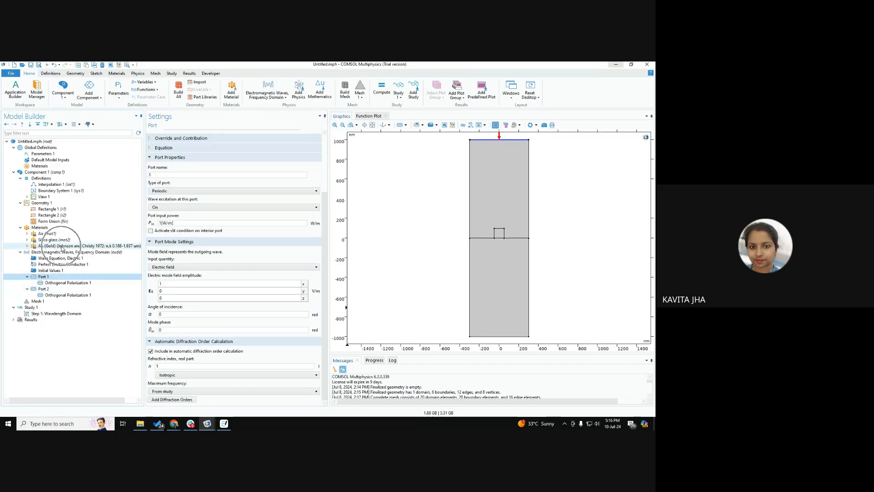
click(62, 247)
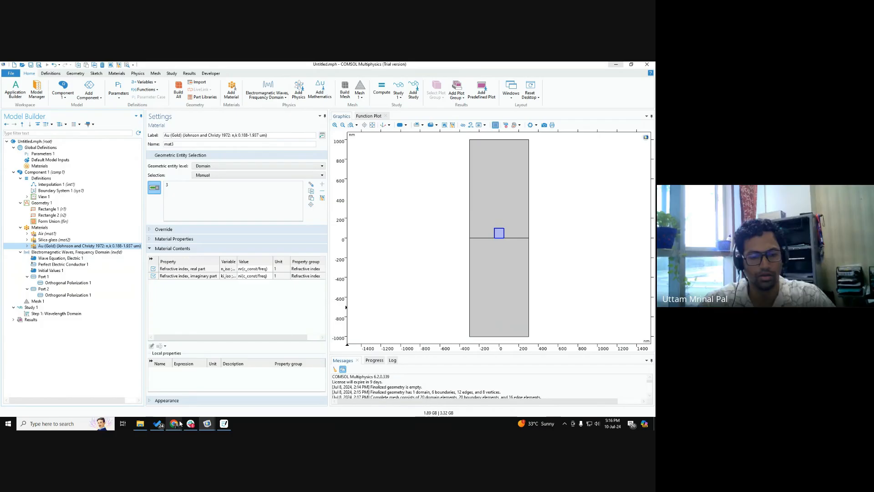
Step: Switch to the Google Meet call in the browser and stop presenting the screen
mouse_move(174, 424)
click(174, 395)
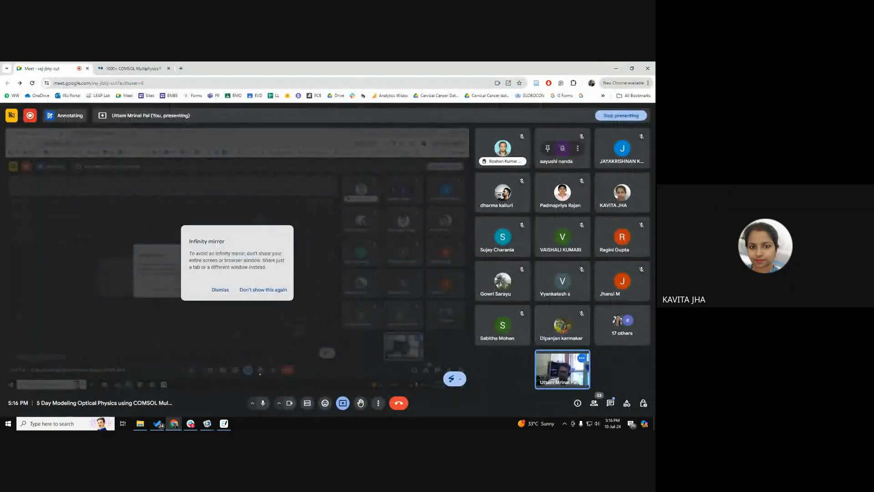
click(343, 403)
click(360, 381)
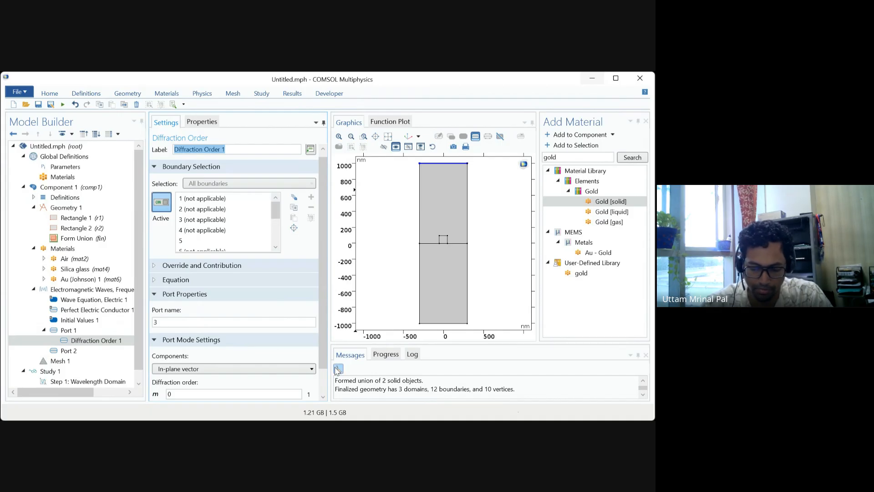
Step: In the other shared COMSOL model, set the components of Diffraction Order 1 under Port 1 to Out-of-plane vector
scroll(325, 381, down, 1)
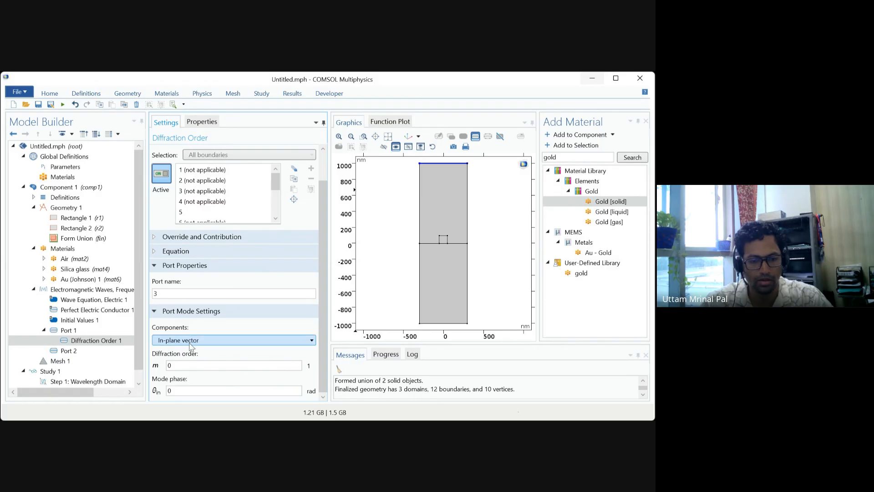
click(186, 362)
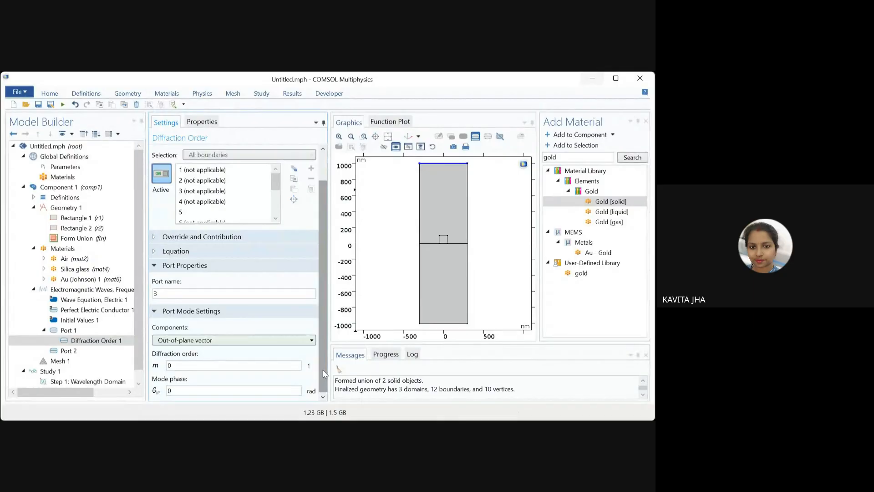
drag(329, 374, 324, 408)
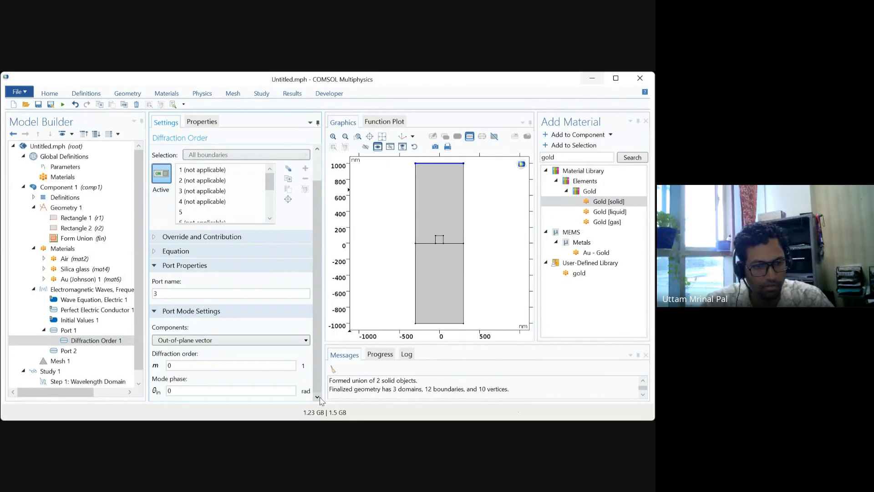
click(80, 345)
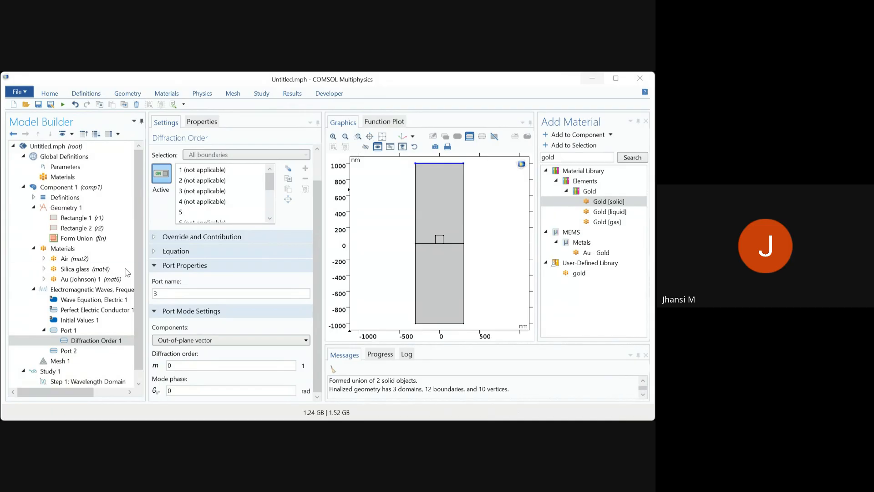
click(358, 284)
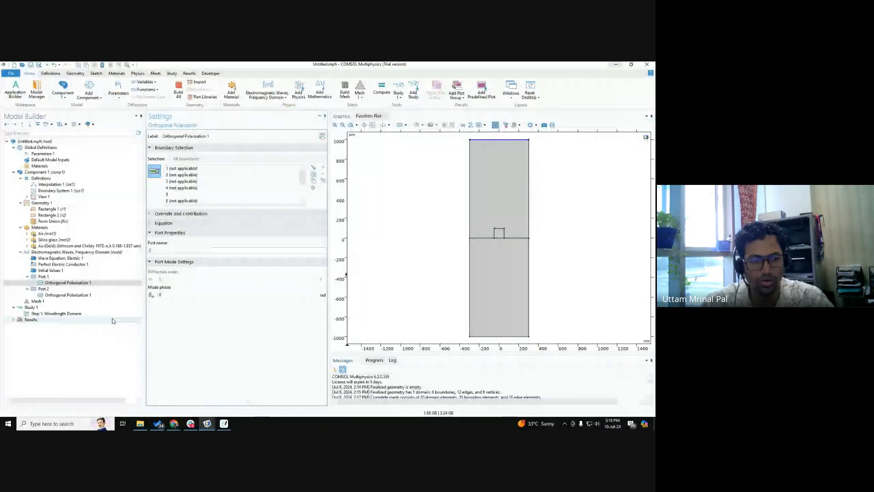
Step: Recheck Port 2's refractive index setting and rerun the diffraction order generation from Port 1
click(44, 288)
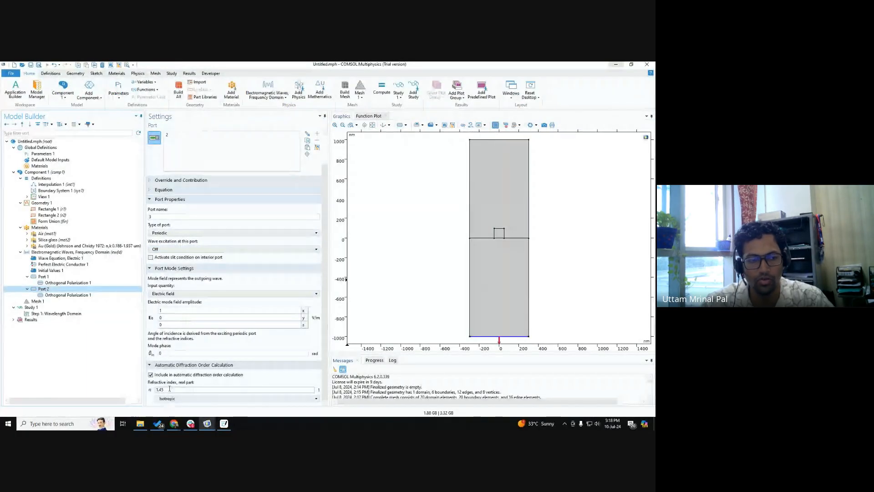
click(45, 277)
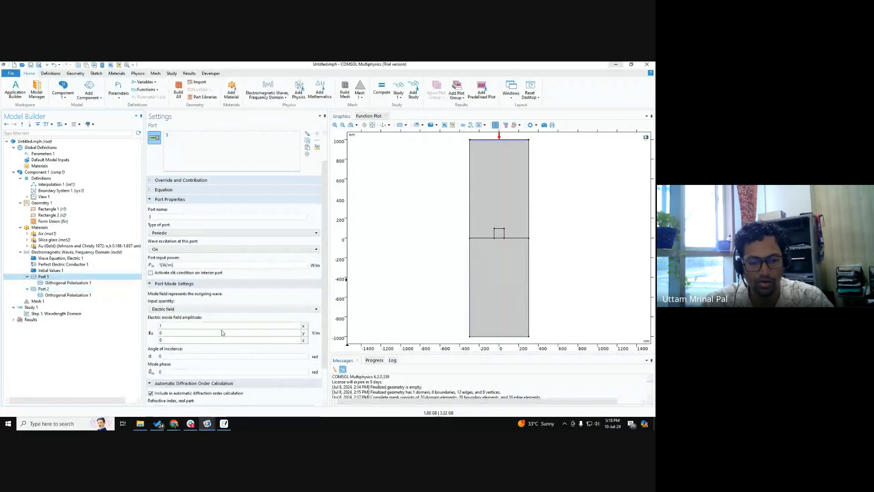
scroll(232, 319, down, 2)
click(173, 400)
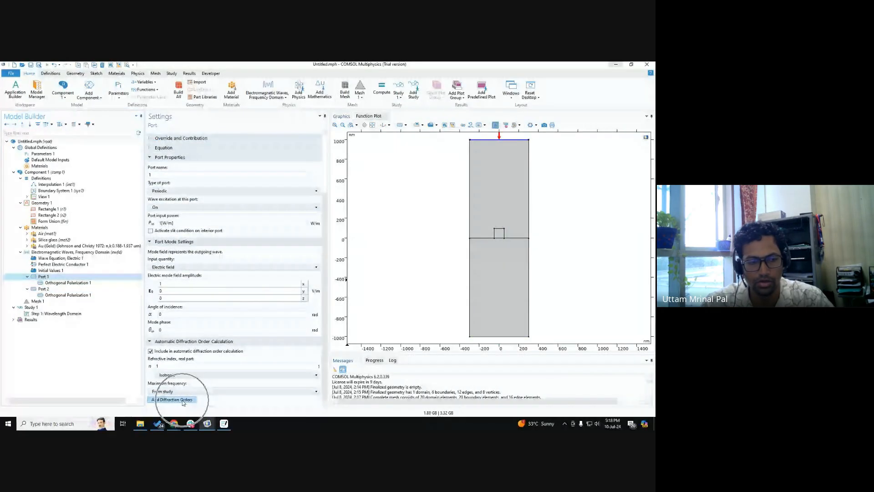
click(43, 289)
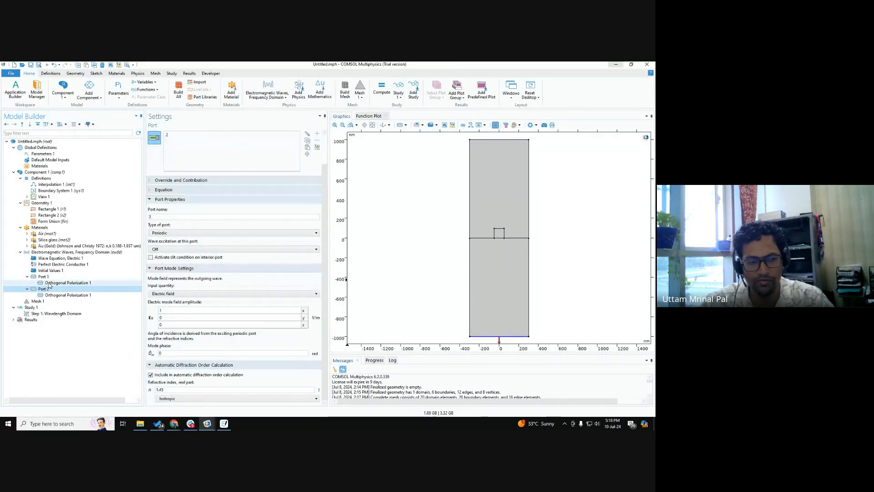
Step: Compare the settings of Port 1, Port 2 and their Orthogonal Polarization nodes, and look at the mesh settings
click(46, 283)
click(57, 297)
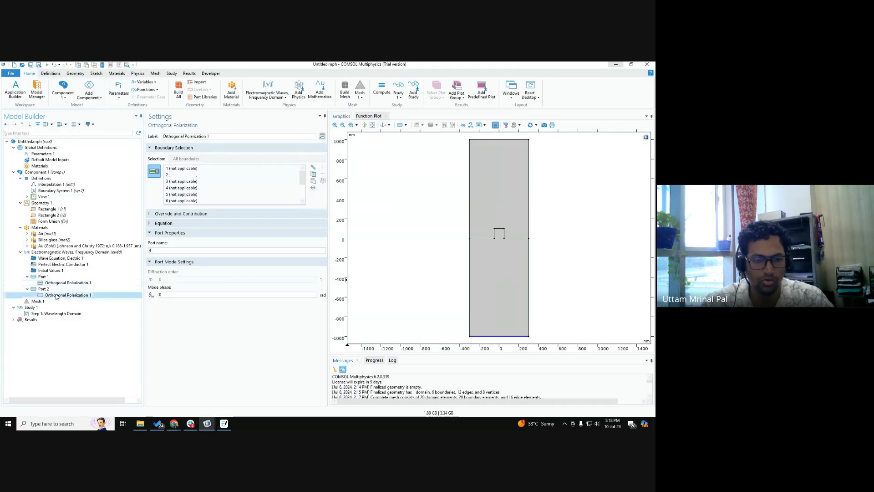
click(64, 285)
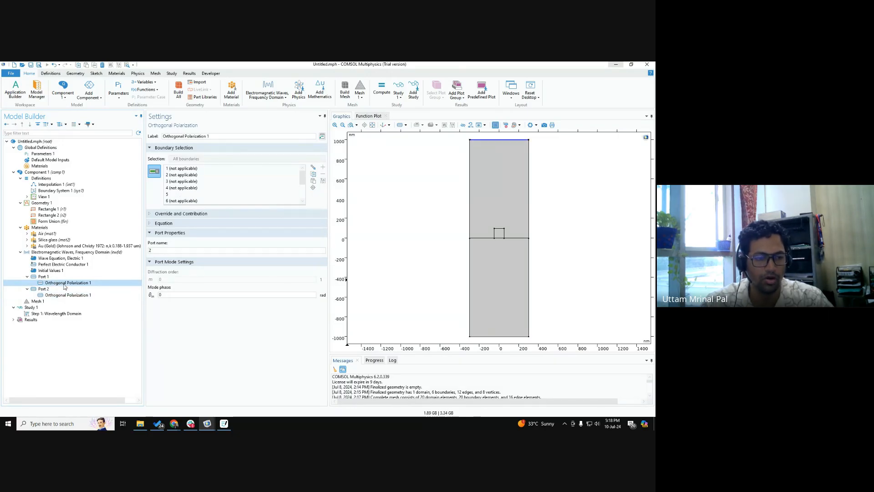
click(56, 295)
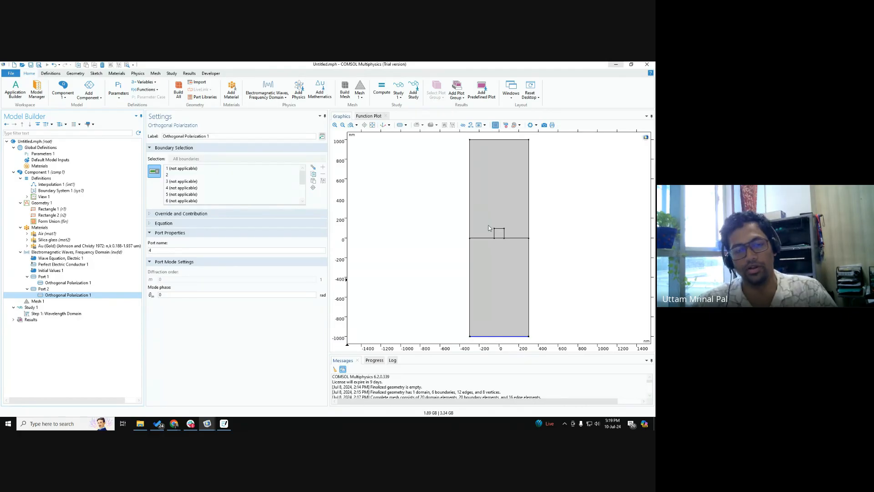
click(64, 279)
scroll(215, 337, down, 3)
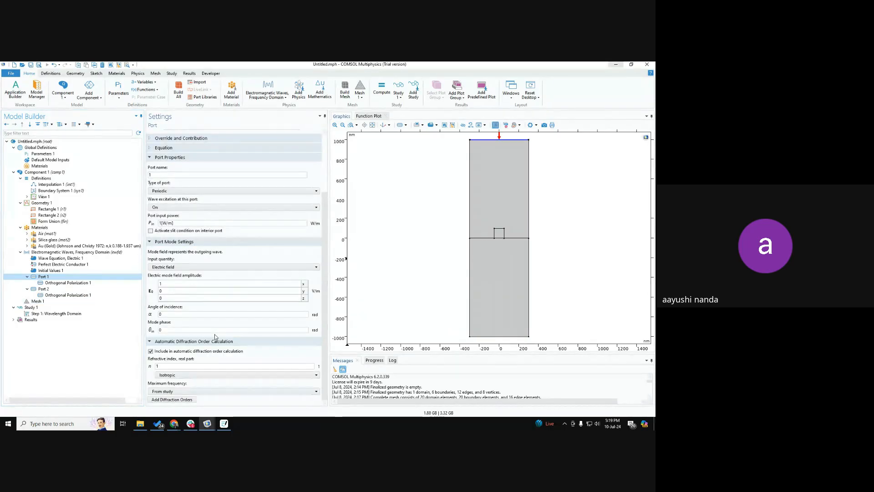
click(41, 290)
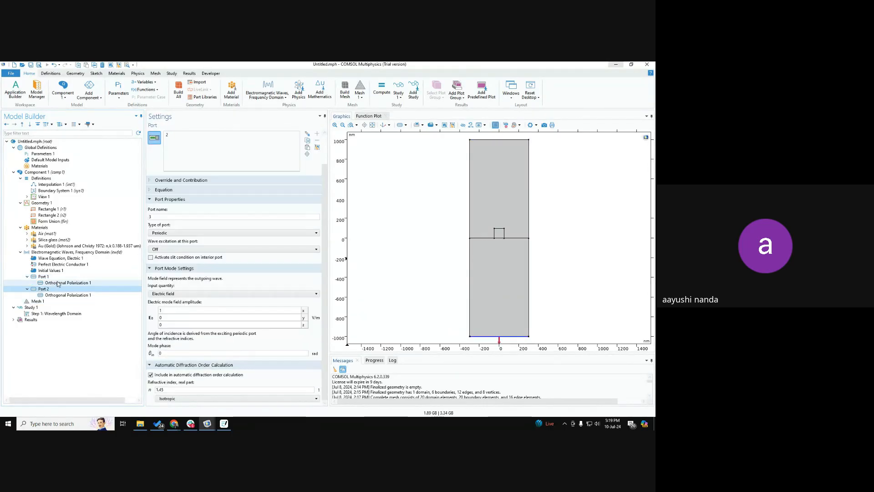
click(60, 282)
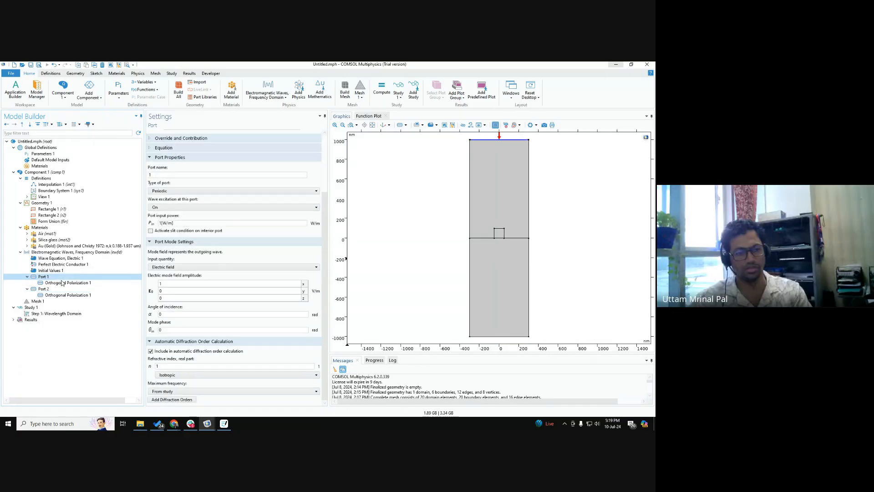
click(64, 289)
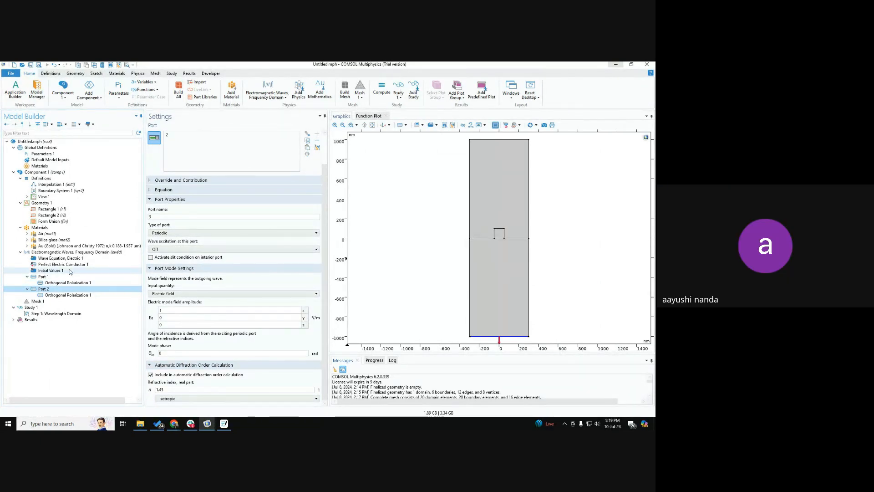
click(70, 276)
click(64, 289)
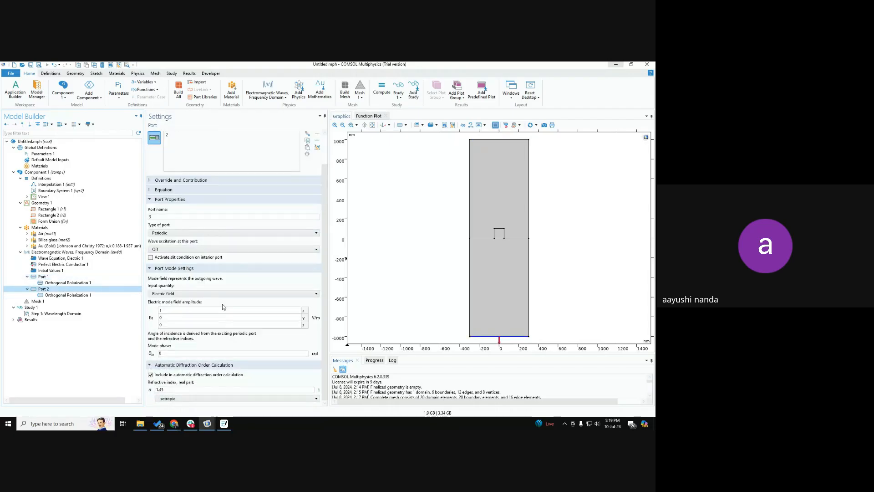
click(37, 301)
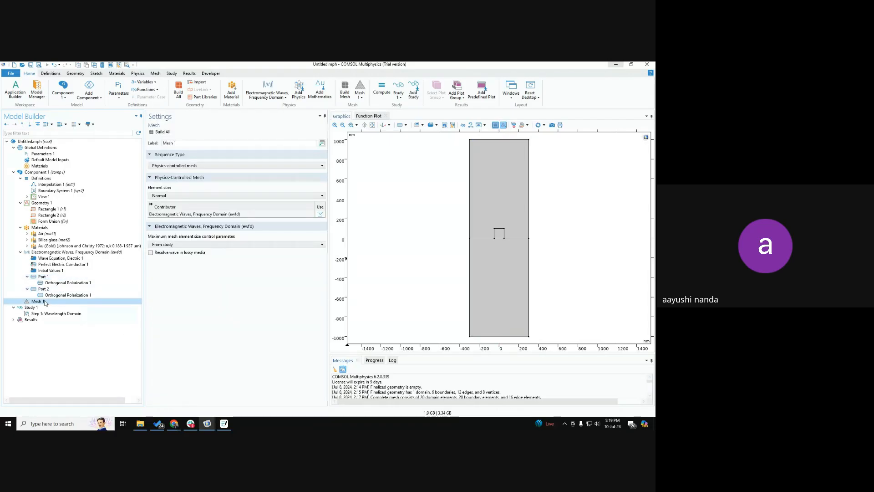
Step: Add a Periodic Condition to the electromagnetic waves physics on the outer left and right side boundaries 1, 3, 11 and 12
click(43, 252)
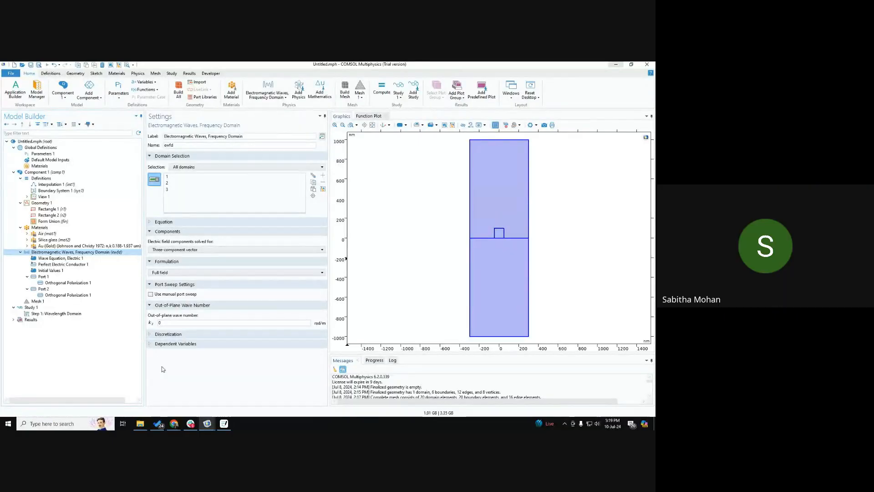
right_click(68, 252)
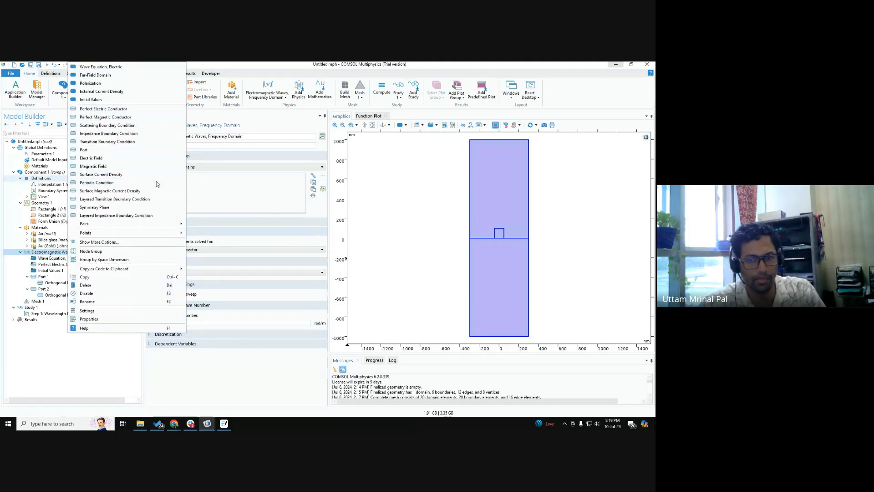
click(92, 182)
click(470, 217)
click(470, 272)
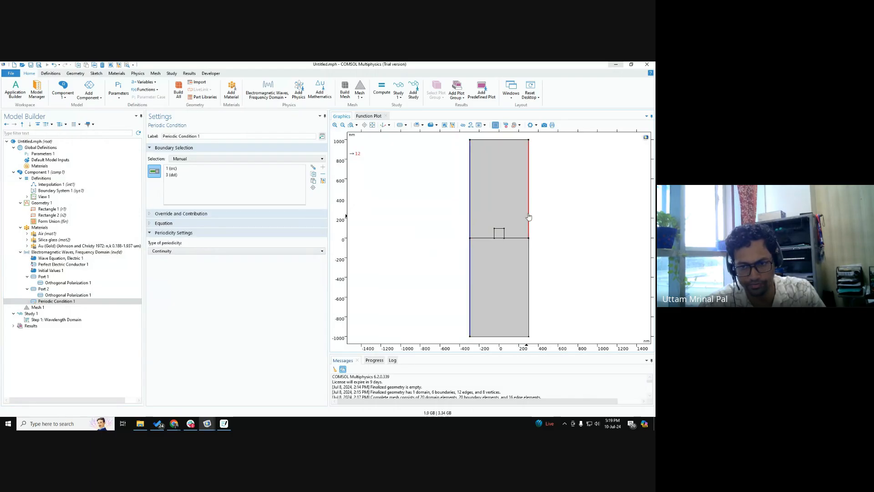
click(528, 218)
click(528, 262)
Step: Set the periodic condition to Floquet periodicity with its k-vector taken from the periodic port
click(173, 251)
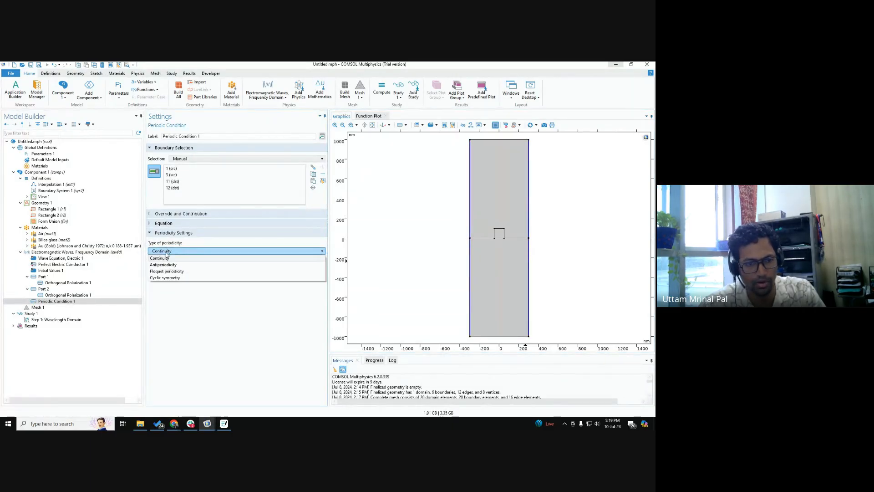
click(167, 273)
click(169, 268)
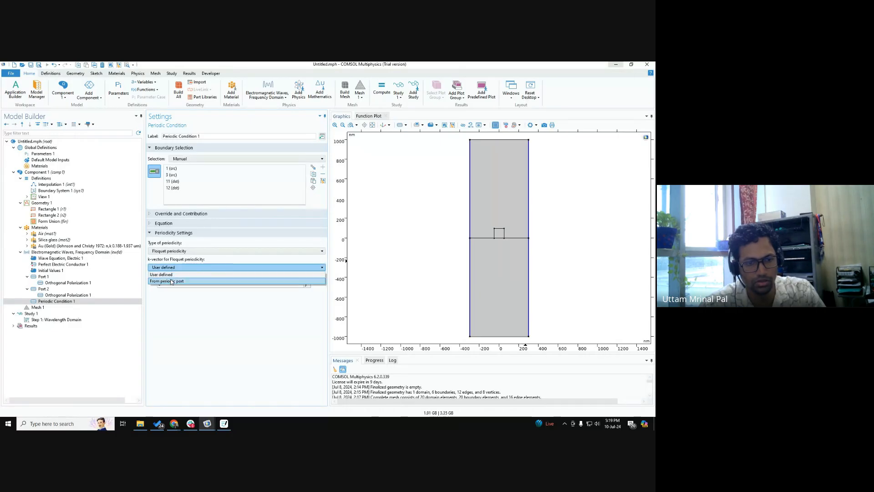
click(172, 281)
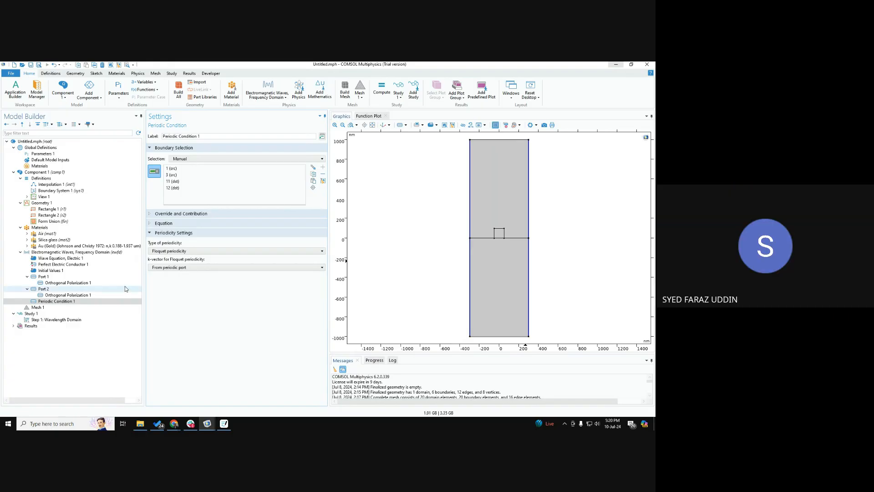
Step: Review the available boundary conditions of the physics, Port 1's settings and the periodicity types offered for Periodic Condition 1
right_click(117, 253)
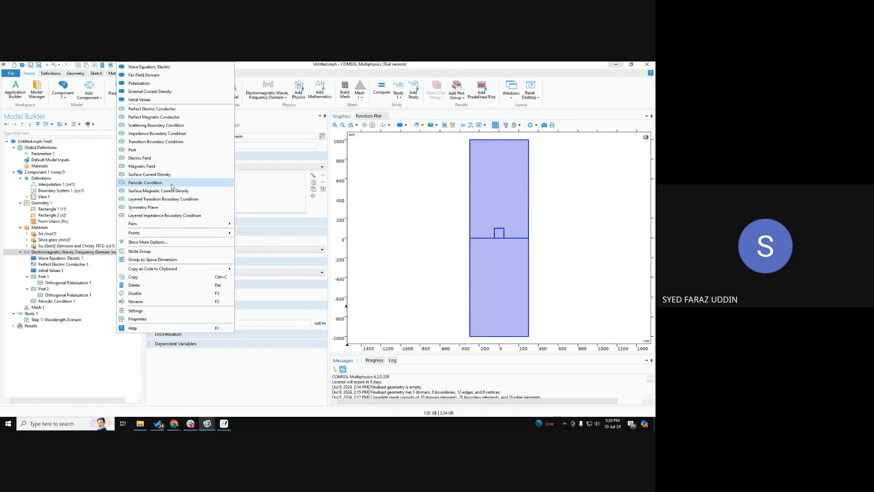
click(57, 301)
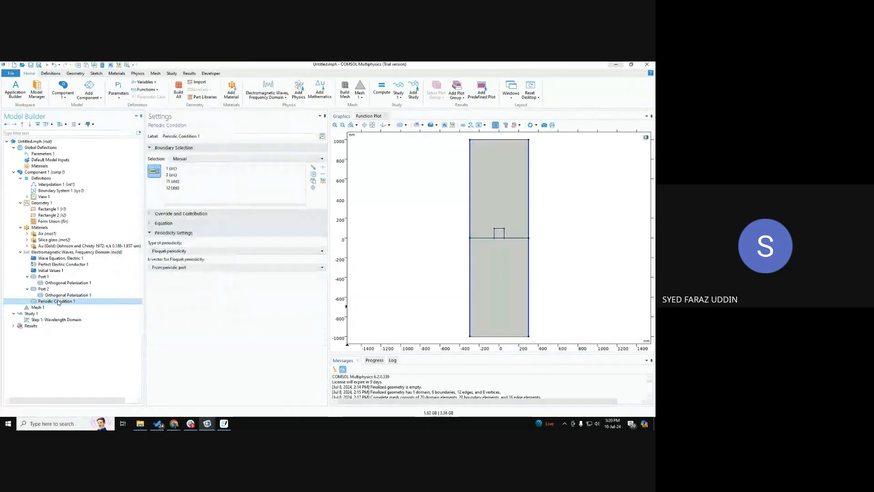
click(113, 254)
right_click(113, 254)
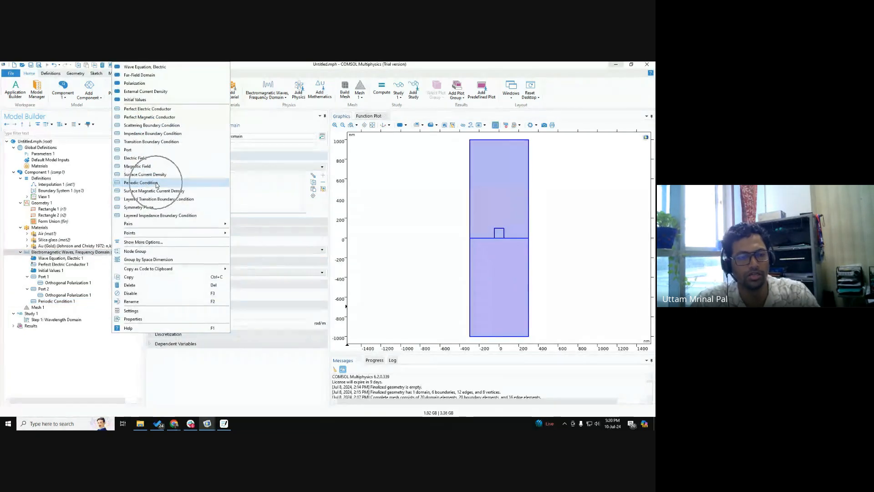
click(78, 303)
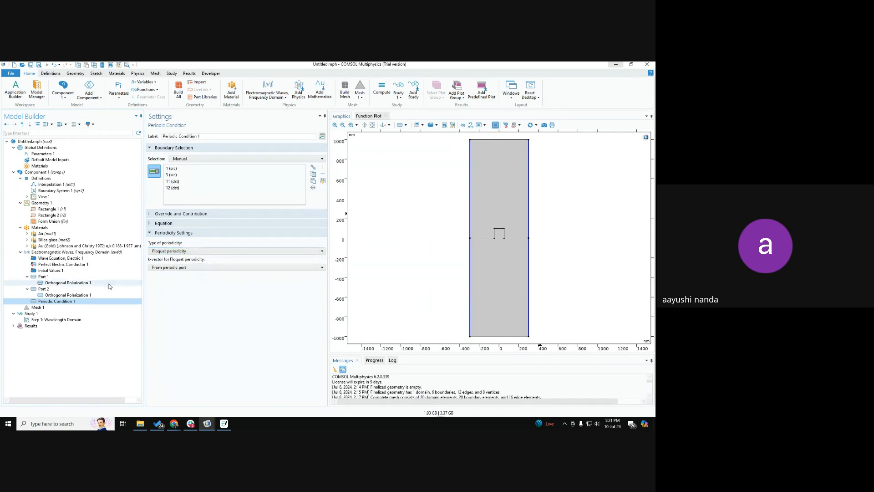
click(44, 276)
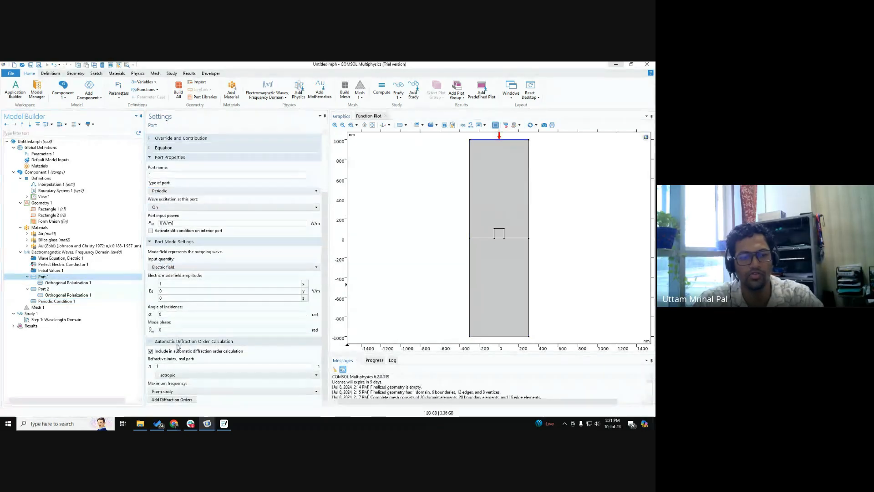
click(61, 302)
click(166, 250)
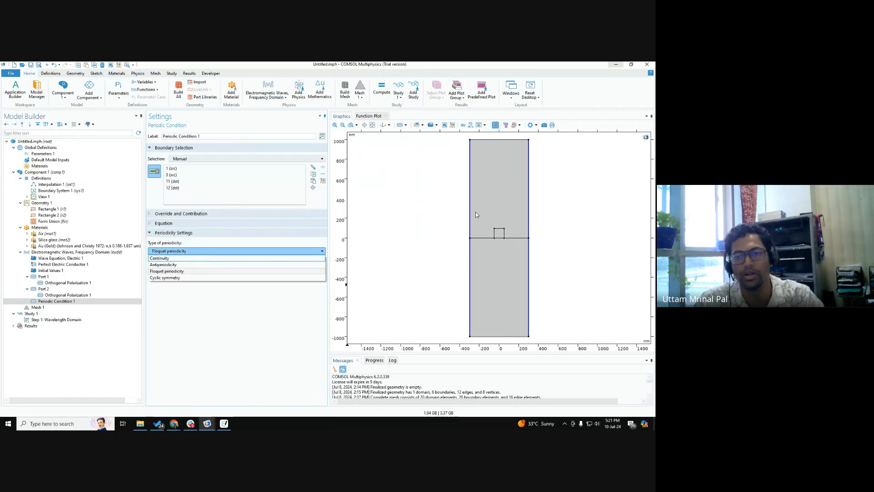
click(278, 331)
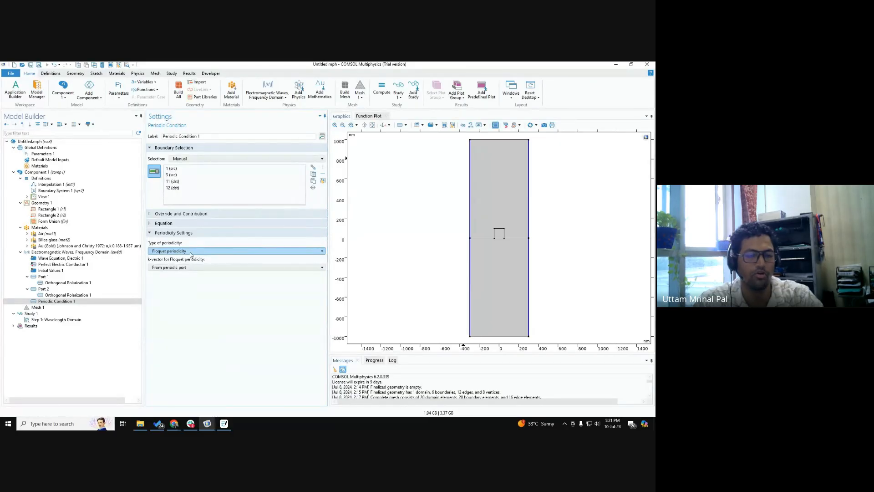
Step: Show the periodic condition's equations and compare them under Continuity and Floquet periodicity, ending on Floquet periodicity
click(176, 223)
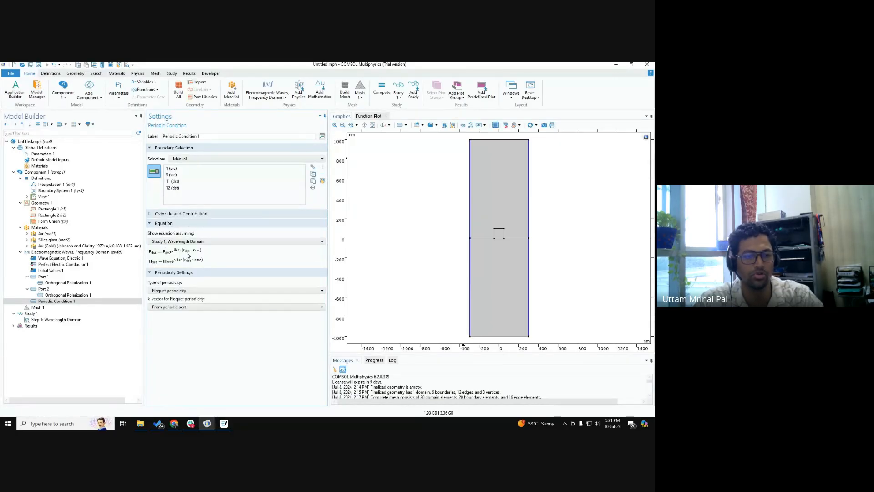
click(175, 290)
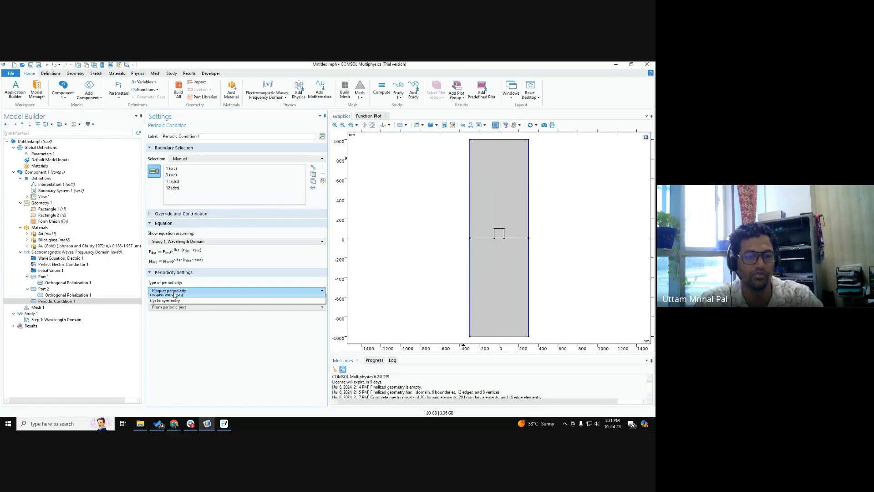
click(172, 297)
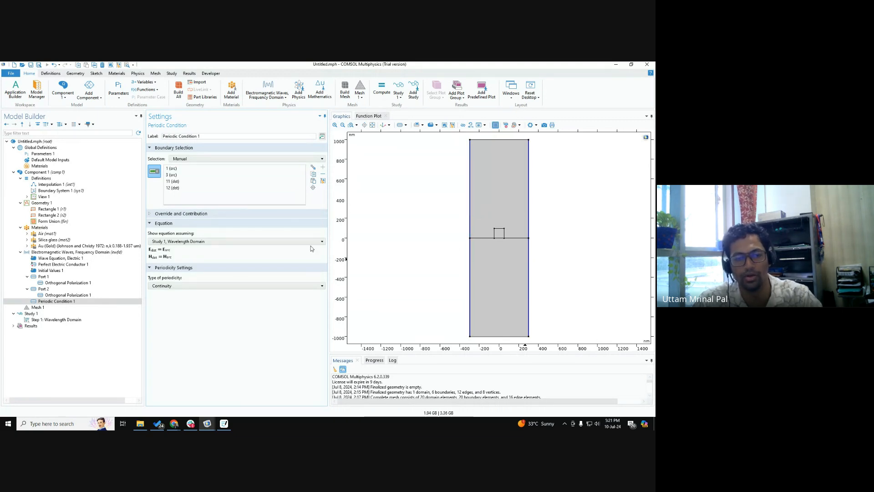
click(185, 286)
click(182, 305)
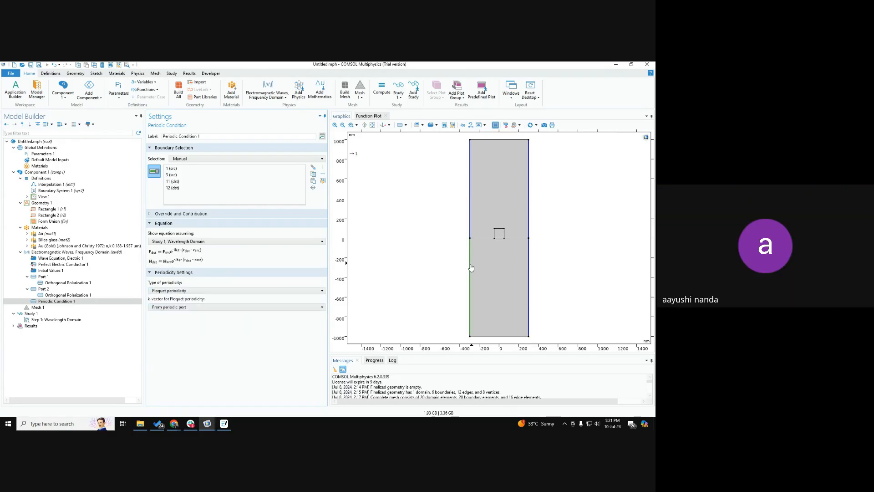
key(ctrl)
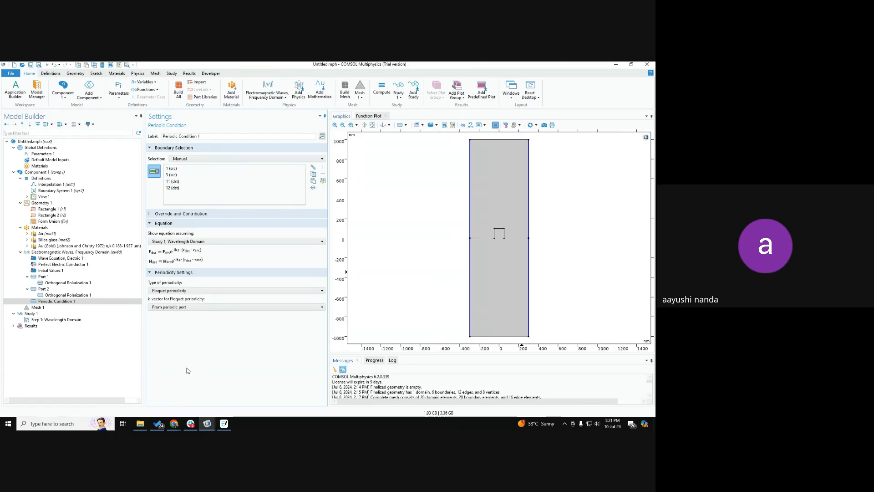
Step: Build the physics-controlled mesh of the whole geometry with Normal element size
click(51, 309)
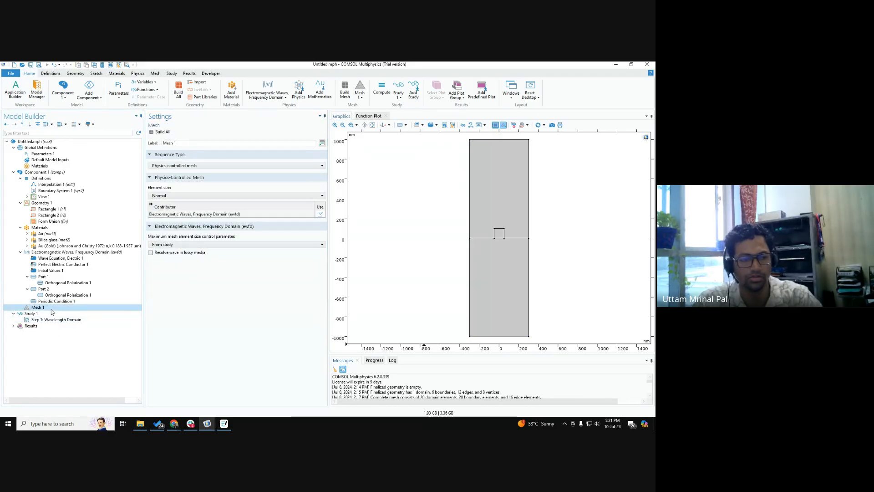
click(160, 132)
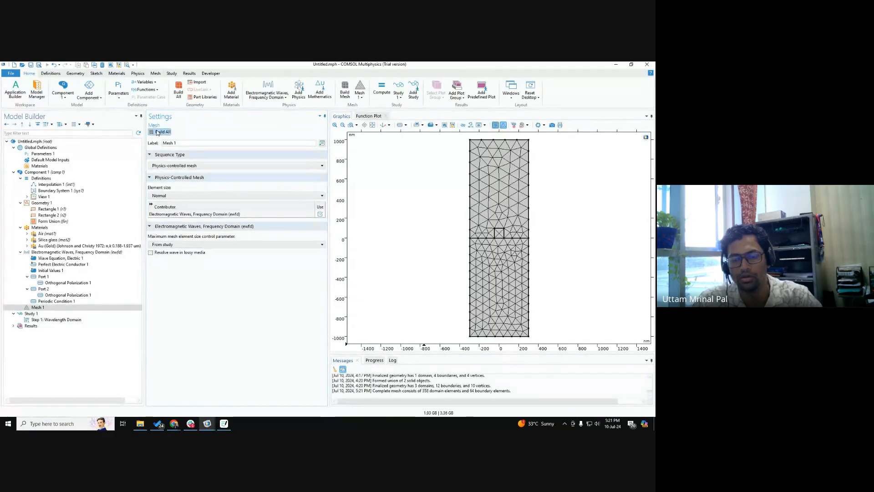
Step: Set the wavelengths of the Wavelength Domain study step to the parameter lda0
click(53, 320)
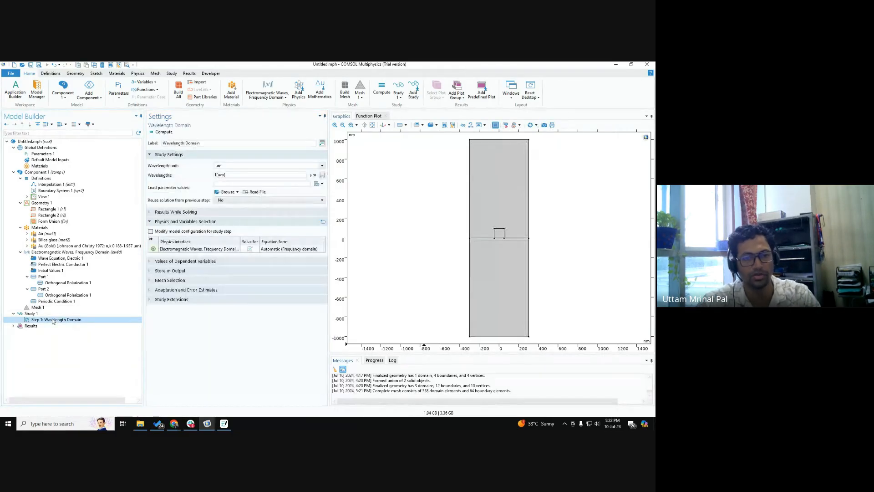
click(239, 175)
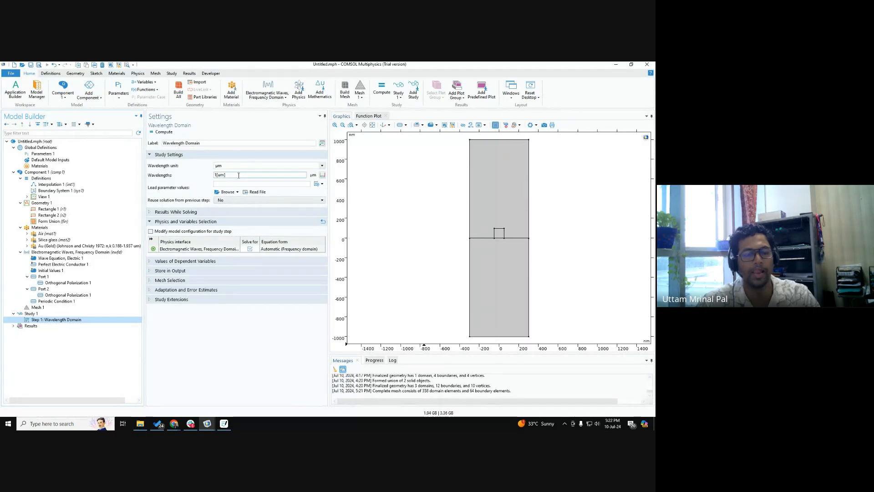
drag(238, 175, 141, 186)
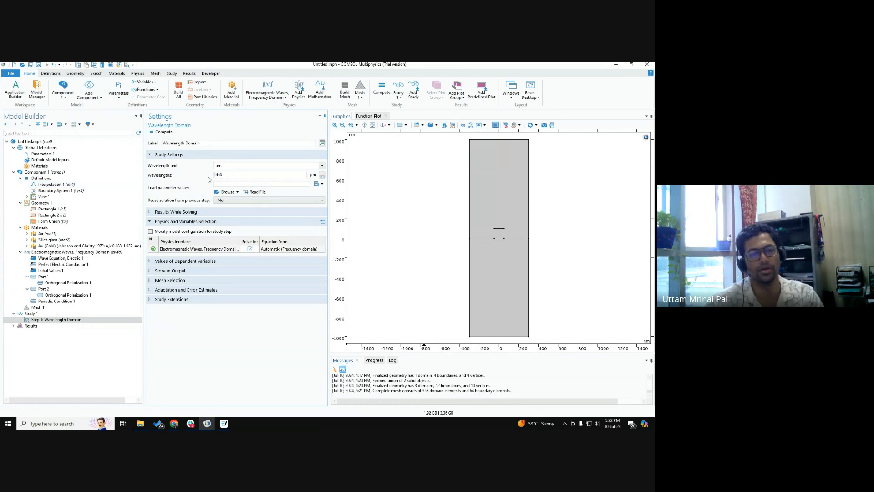
Step: Add a Parametric Sweep to Study 1 and include lda0 as its sweep parameter
right_click(43, 314)
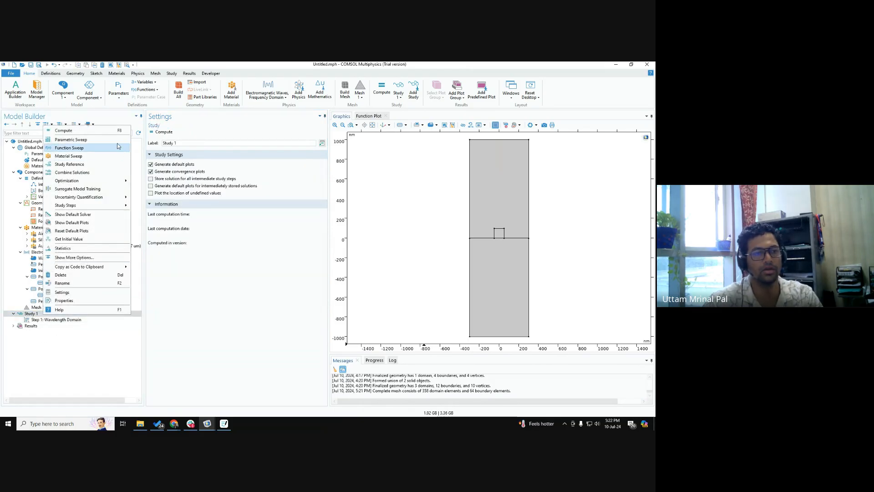
click(114, 141)
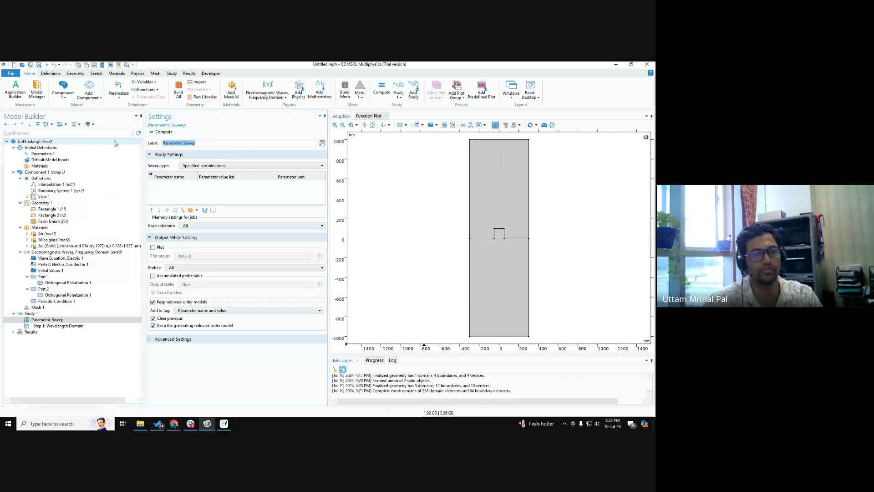
click(167, 211)
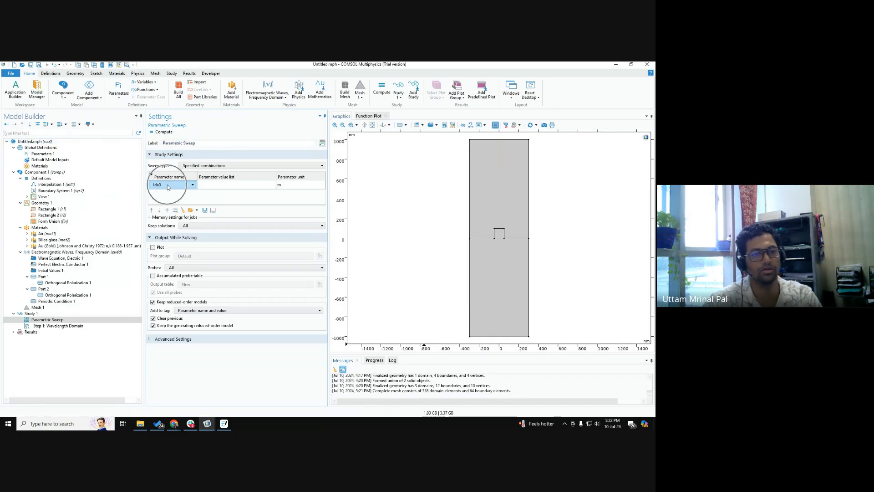
Step: Compare the Parametric Sweep's parameter table with the wavelengths entry of the Wavelength Domain study step
click(75, 321)
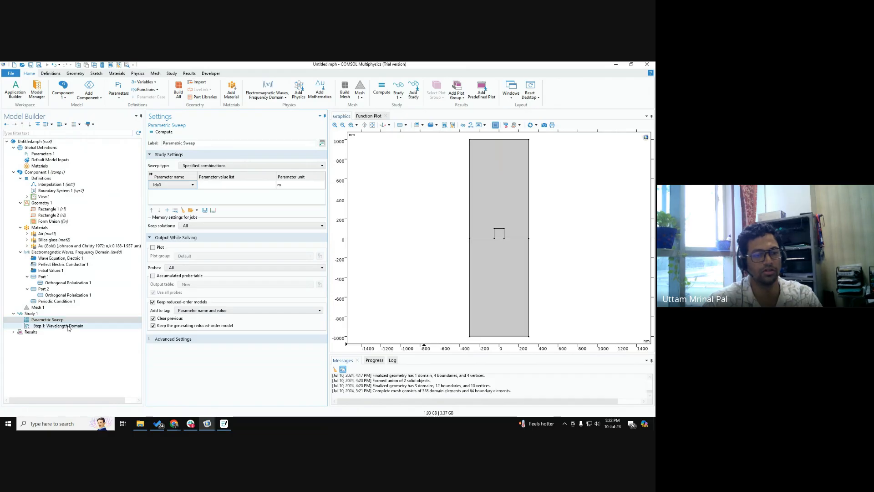
click(68, 326)
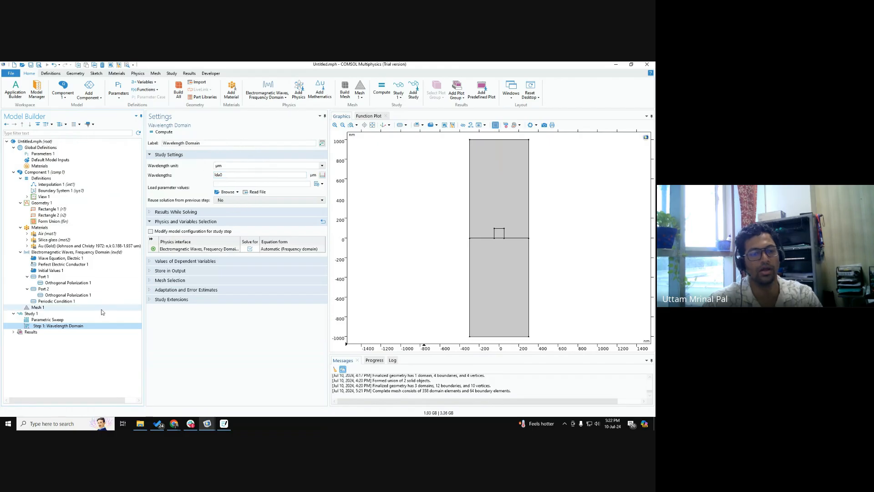
right_click(55, 313)
click(67, 318)
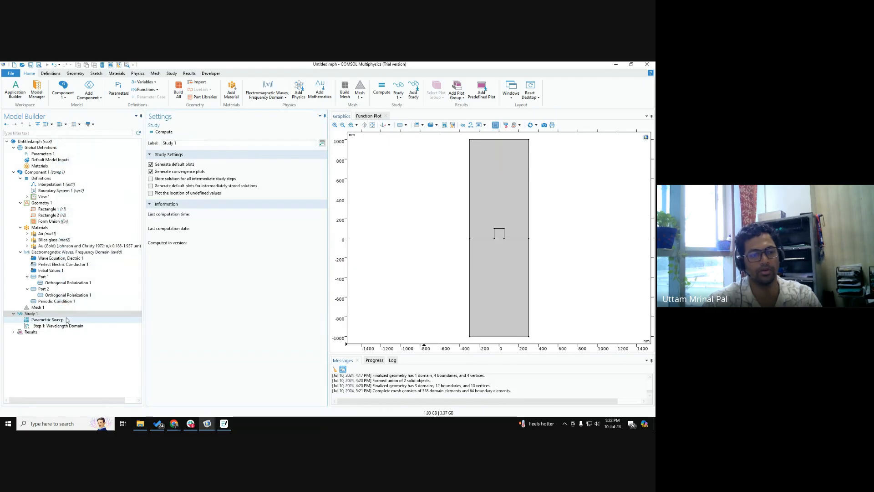
click(66, 320)
click(191, 183)
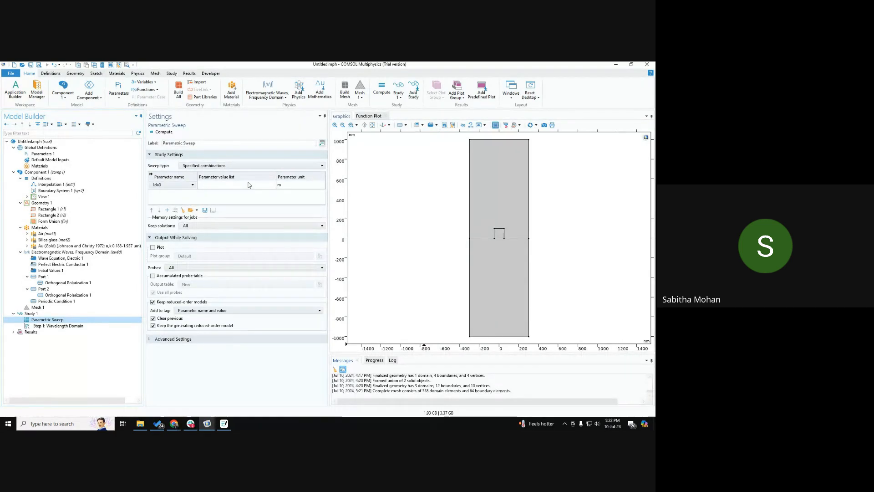
click(51, 326)
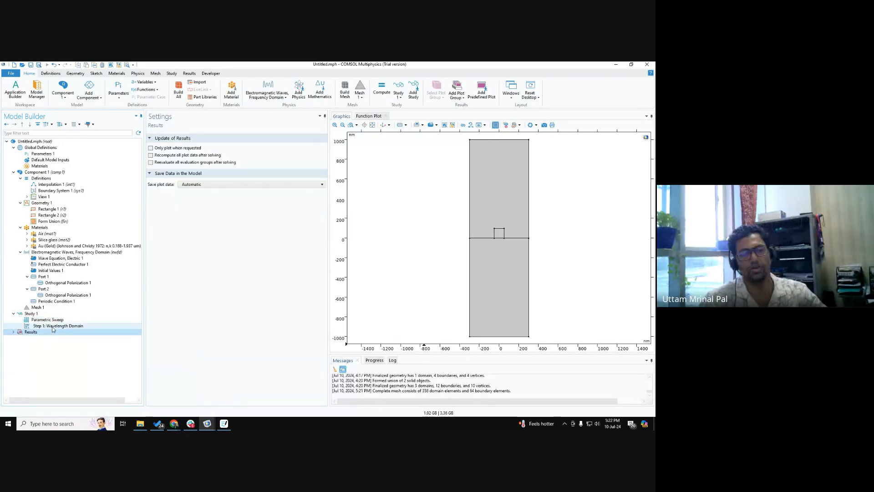
click(53, 328)
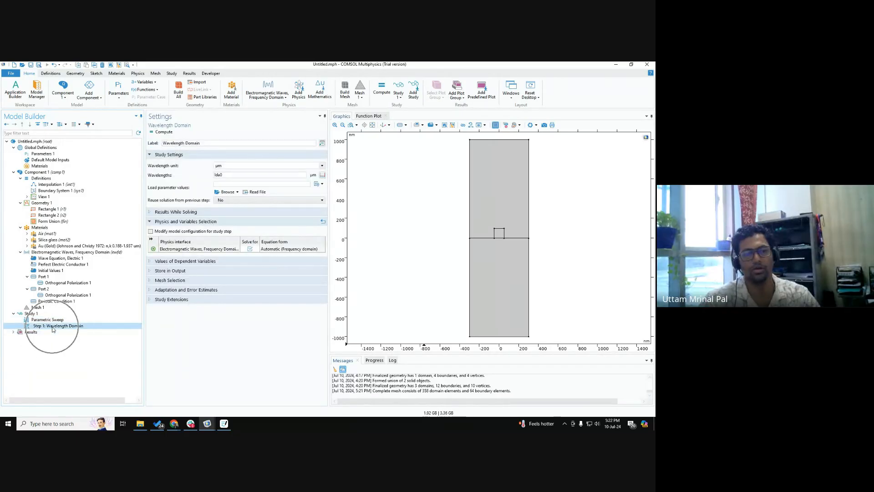
click(230, 177)
click(231, 176)
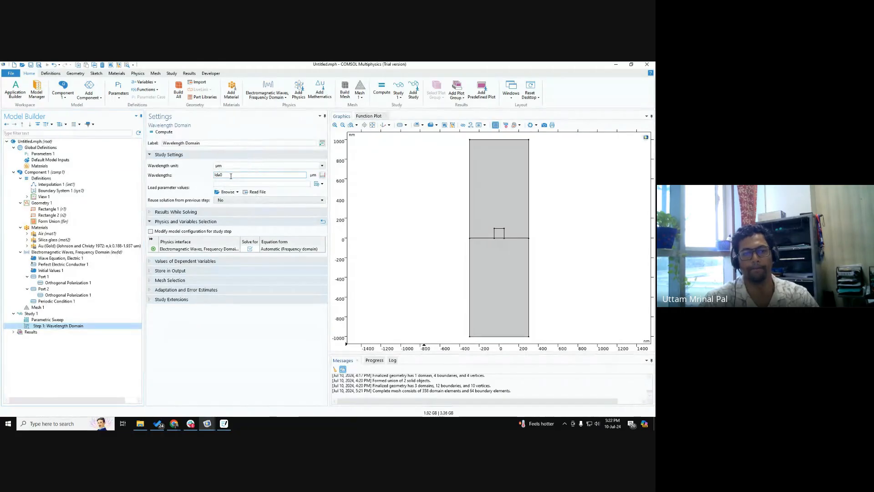
click(231, 177)
click(231, 176)
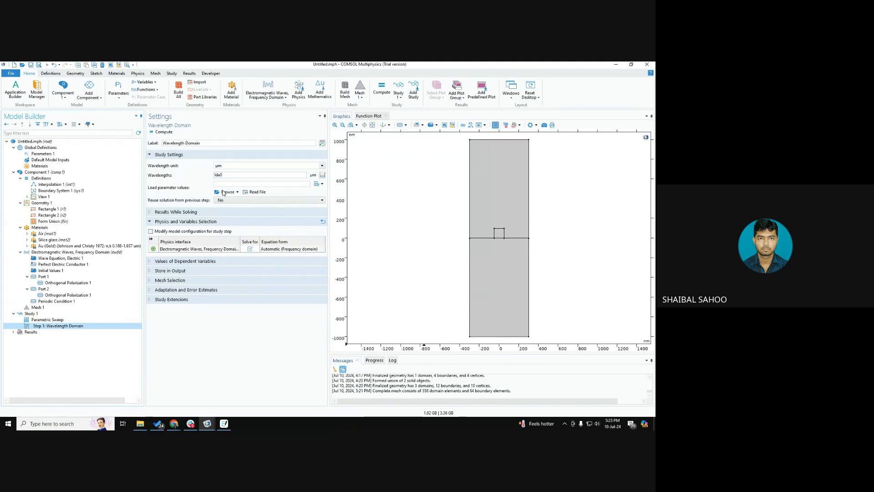
Step: Review Port 1's port type, wave excitation, input power and electric mode field amplitude
click(65, 277)
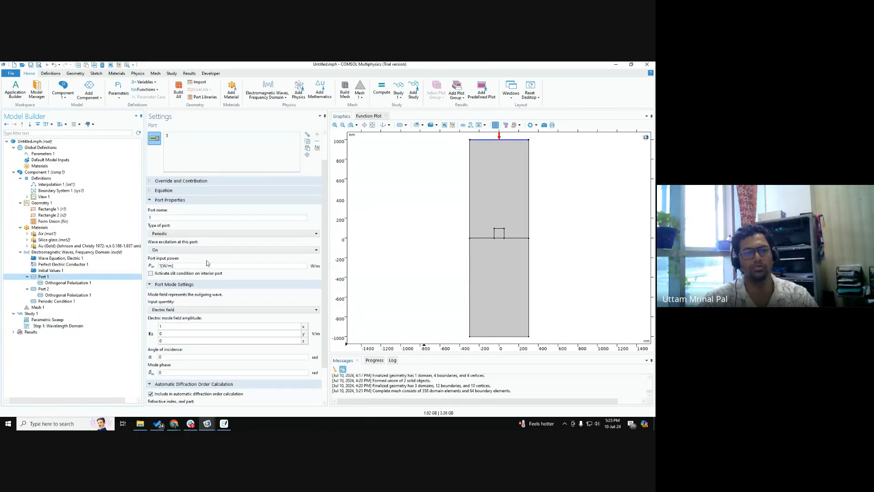
click(172, 233)
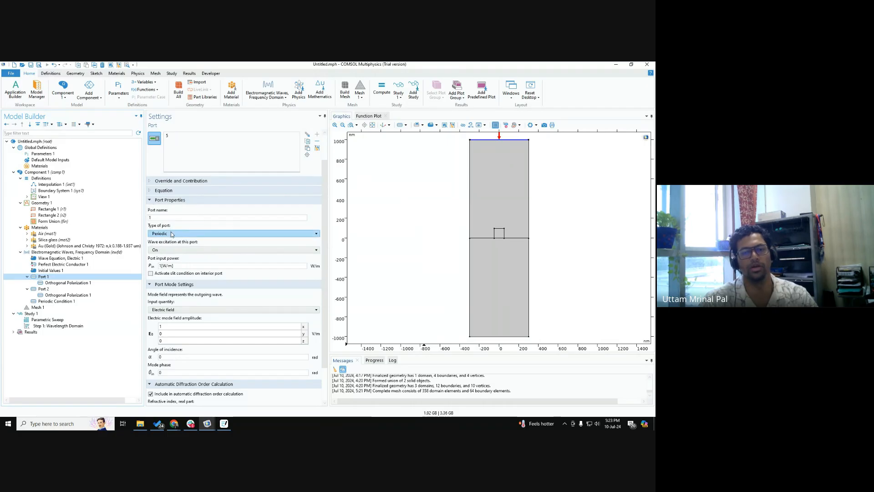
key(ctrl)
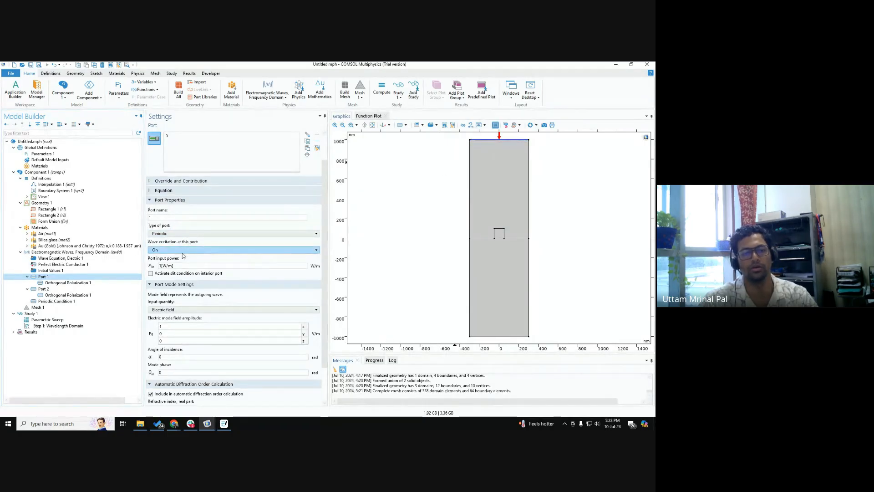
key(ctrl)
key(ctrl)
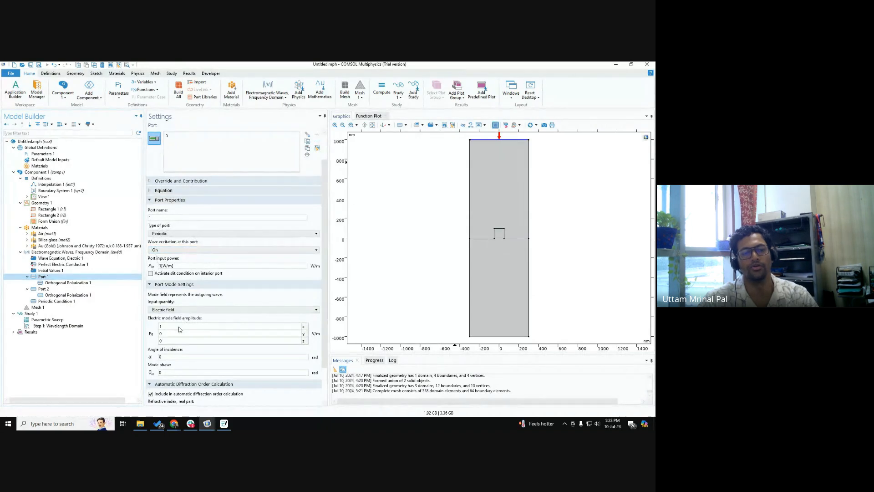
key(ctrl)
scroll(179, 329, down, 2)
scroll(179, 329, up, 4)
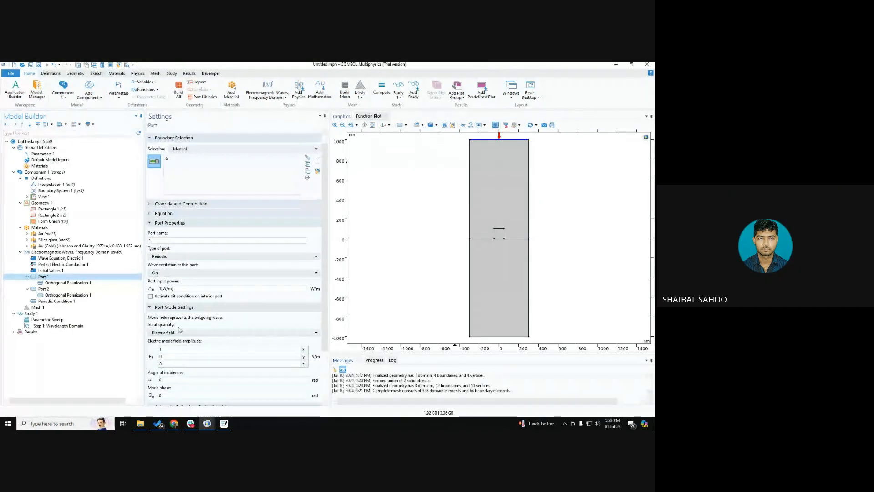
Step: Check Port 2's wave excitation, try the port name 2, and restore the name to 3
click(44, 289)
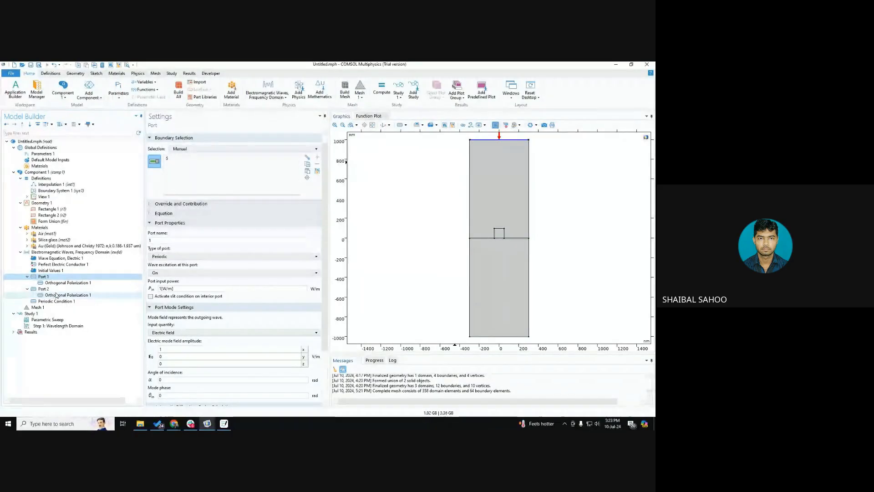
scroll(166, 220, down, 2)
click(166, 249)
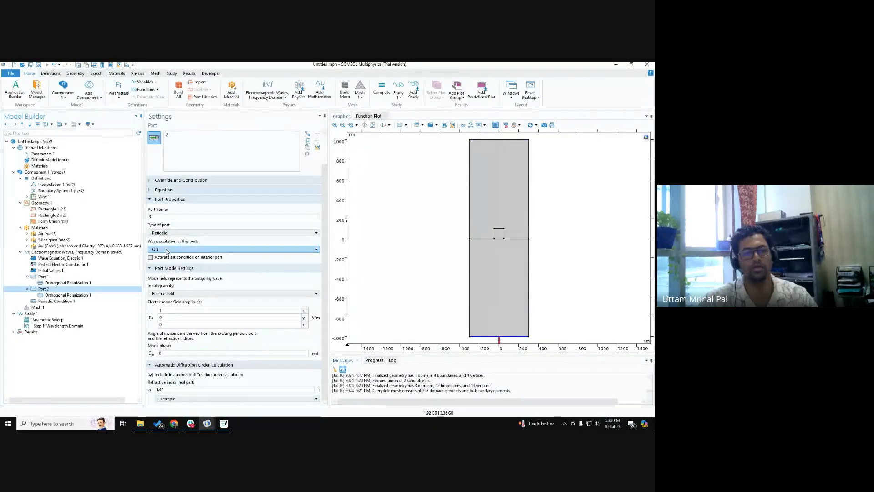
key(ctrl)
key(ctrl)
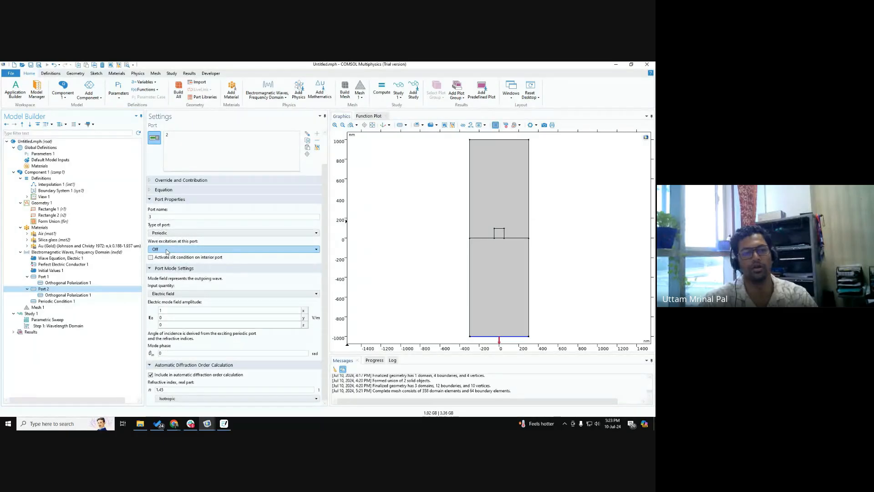
key(ctrl)
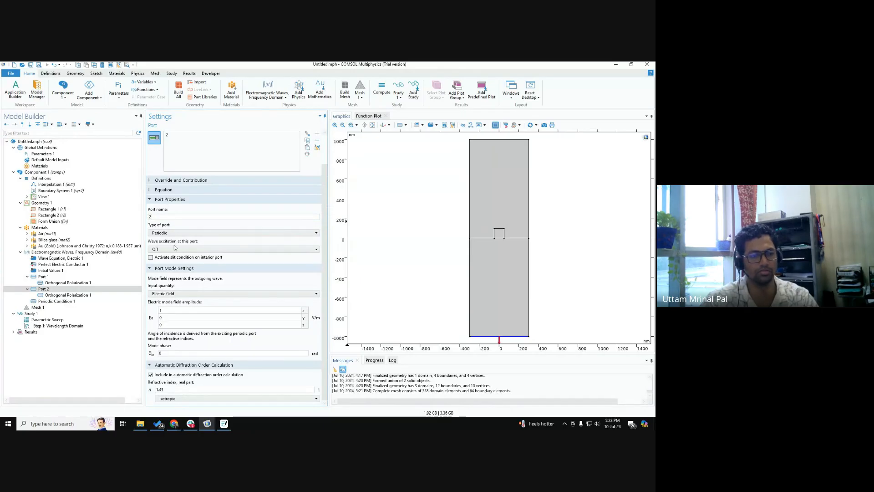
text(2)
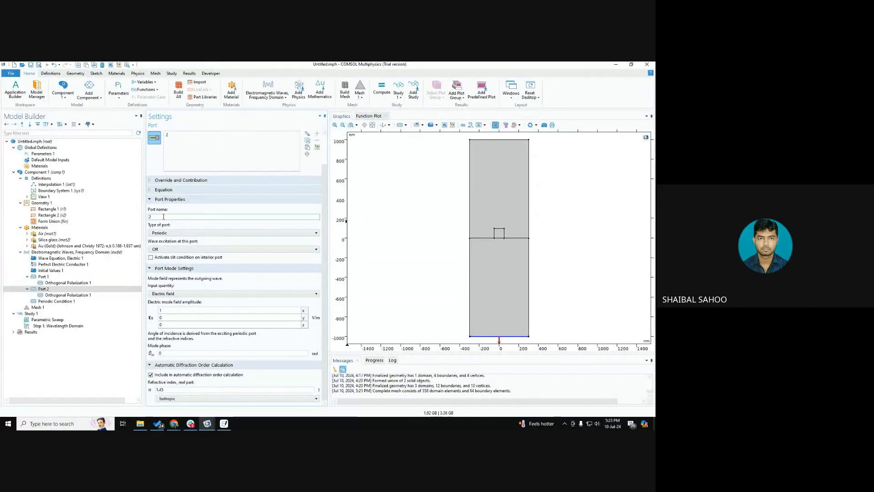
text(3)
Step: Check the port names of both Orthogonal Polarization subnodes and return to Port 2's settings
click(69, 283)
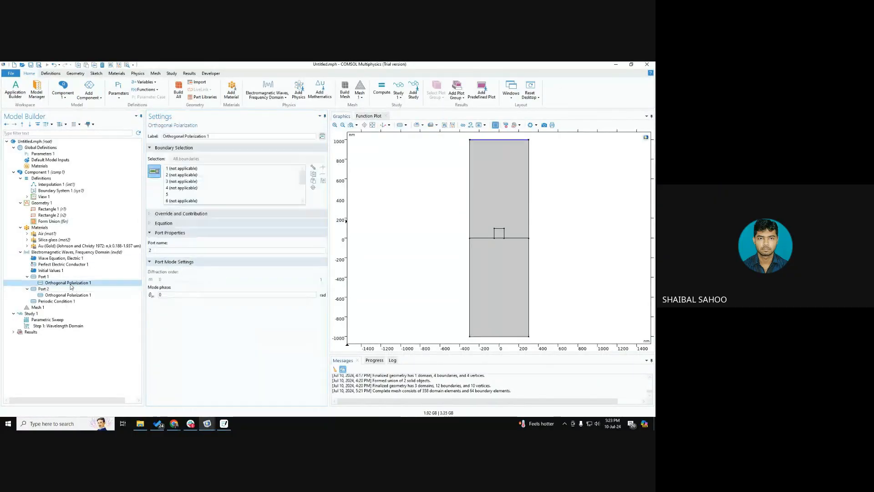
click(67, 296)
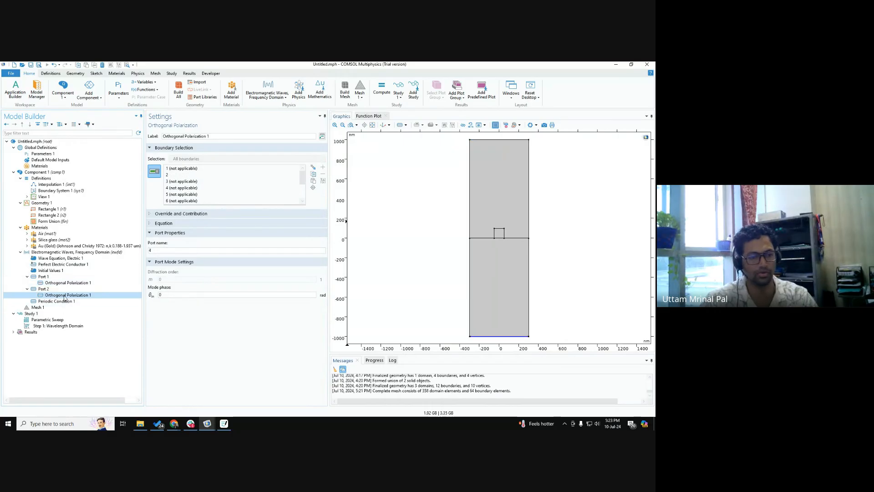
click(156, 249)
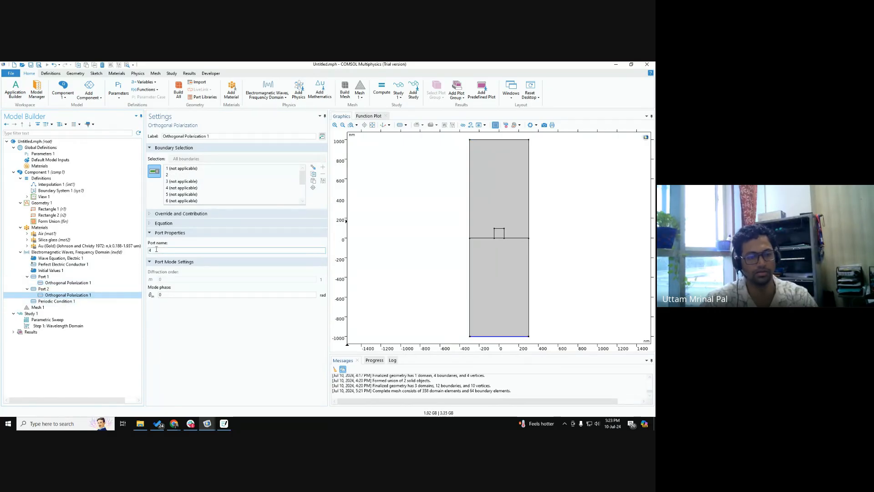
click(63, 289)
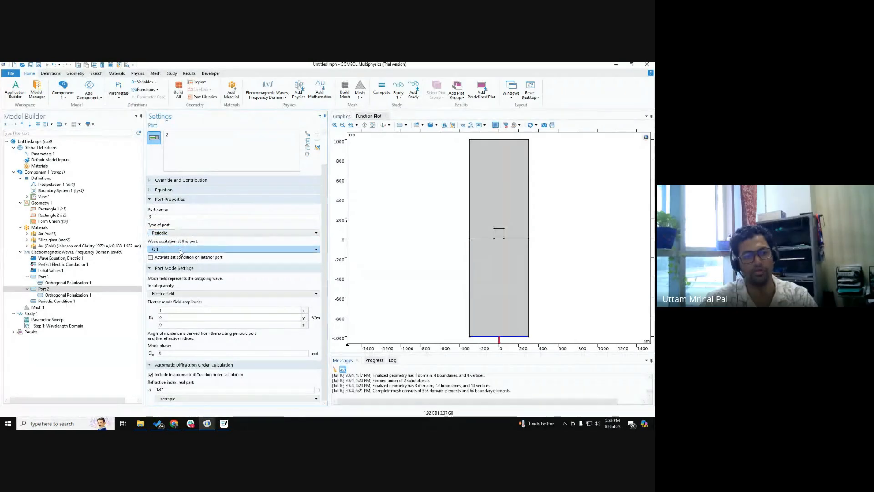
key(ctrl)
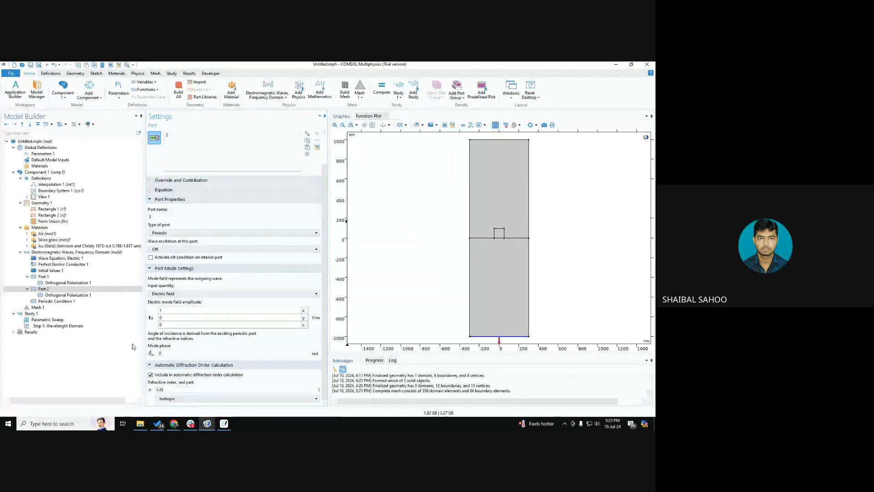
Step: Collapse the Port 1 and Port 2 nodes in the model tree and view each port's settings
click(27, 277)
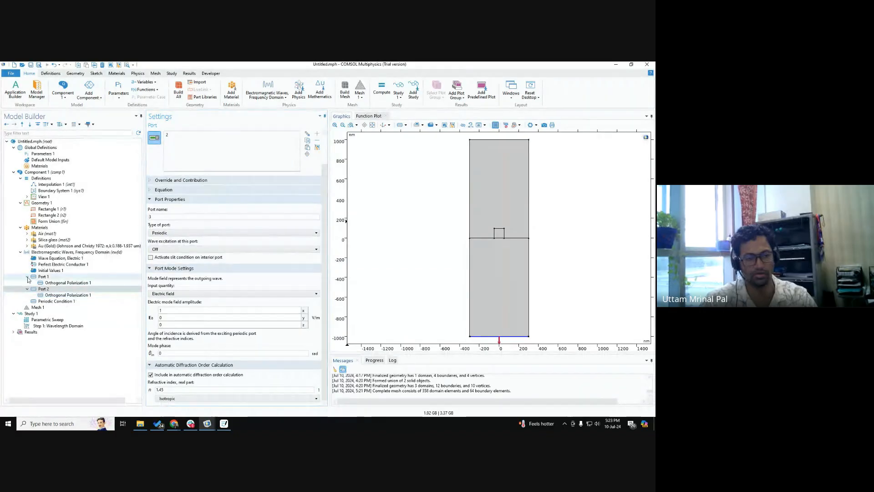
click(28, 283)
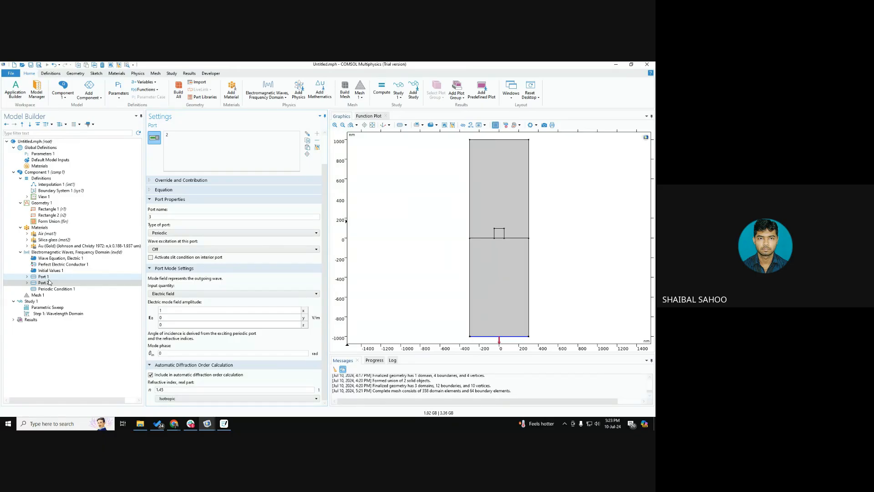
click(48, 279)
click(43, 283)
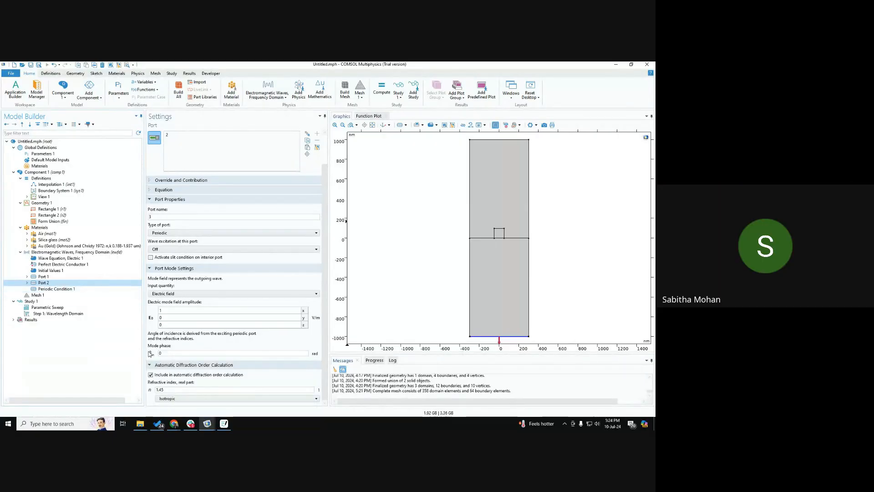
Step: Review Periodic Condition 1's boundaries and Floquet settings alongside the boundary conditions available for Electromagnetic Waves, Frequency Domain
click(54, 289)
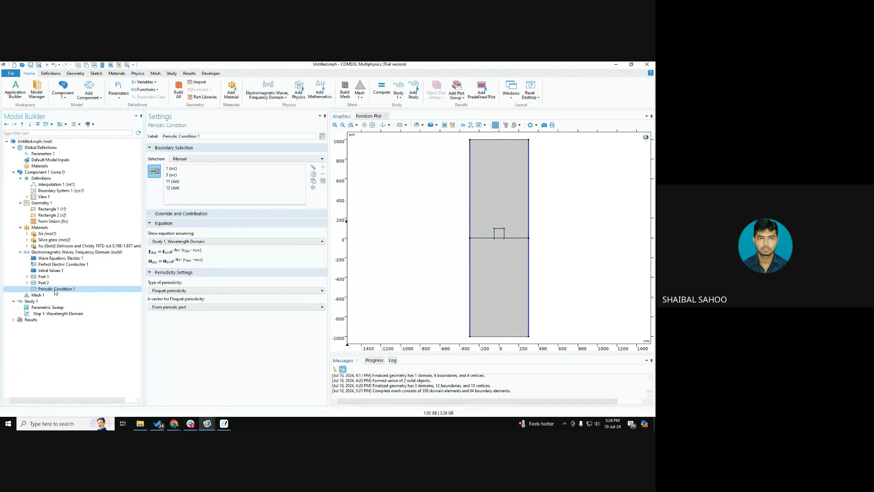
click(77, 252)
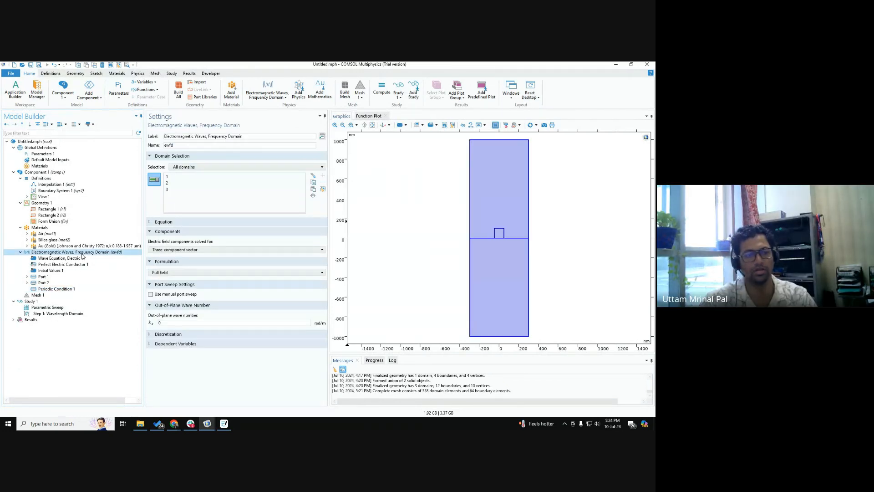
right_click(82, 253)
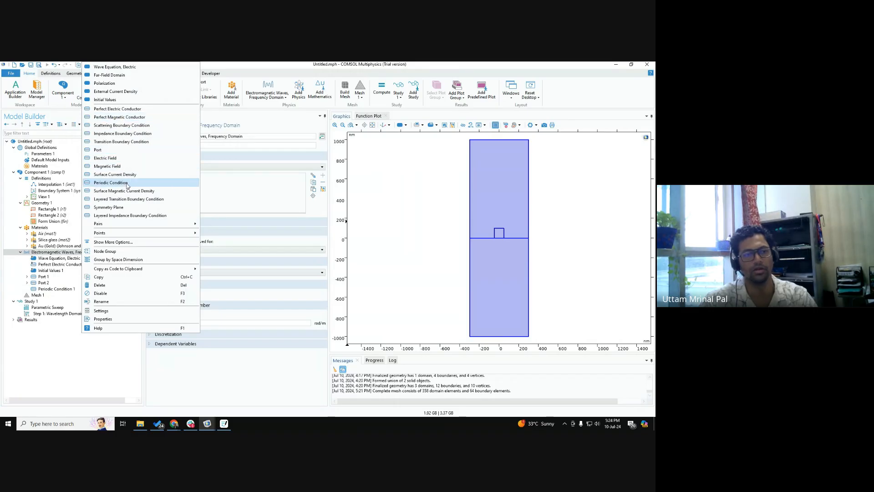
click(55, 289)
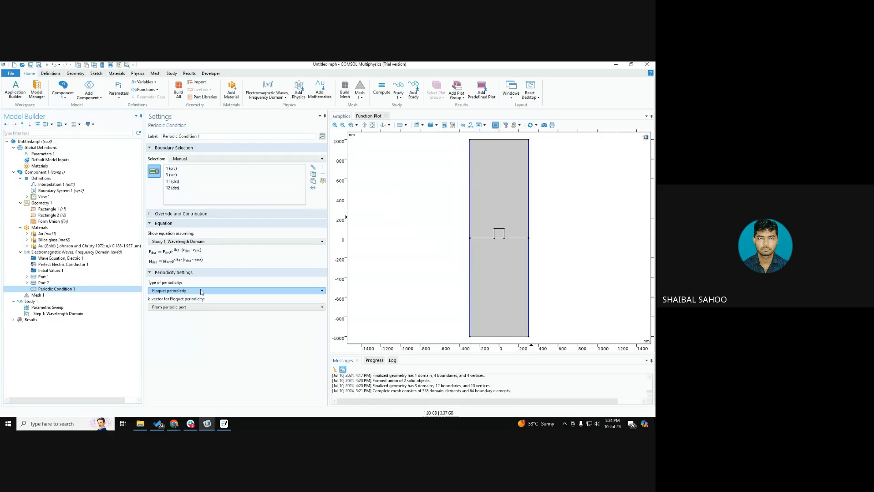
right_click(120, 253)
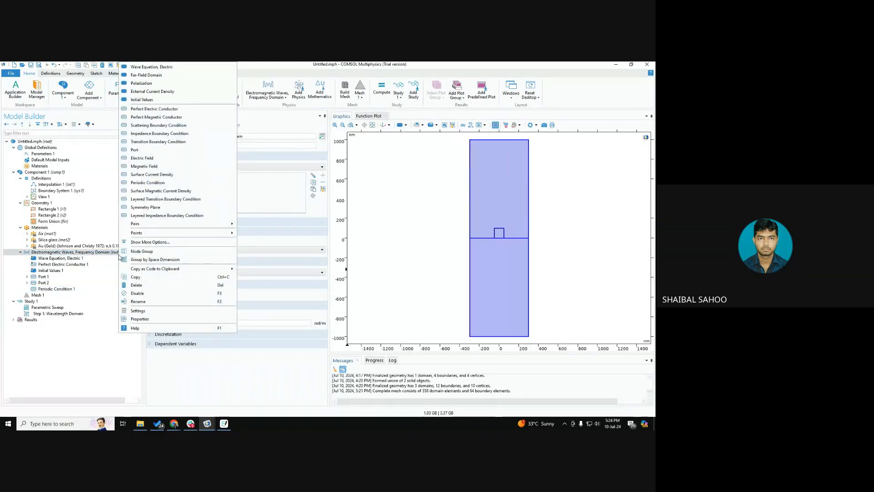
click(84, 288)
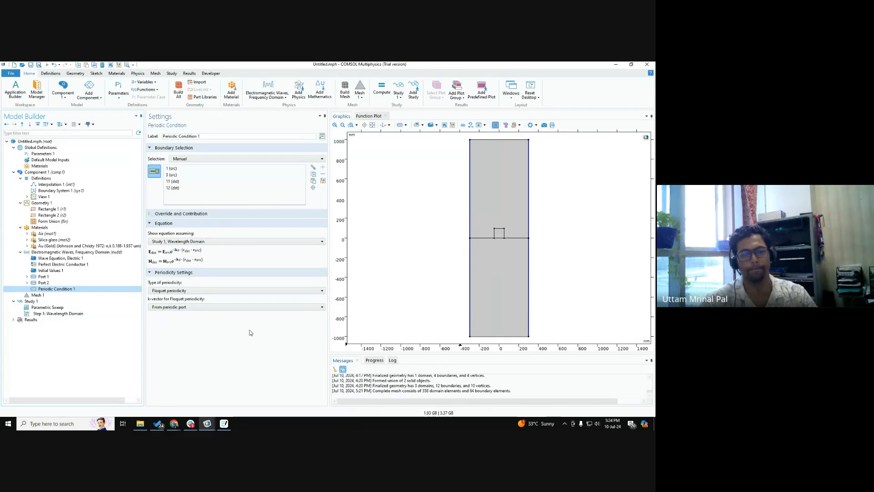
Step: Examine the periodicity types and the k-vector options available for Periodic Condition 1, keeping Floquet periodicity and From periodic port
click(197, 292)
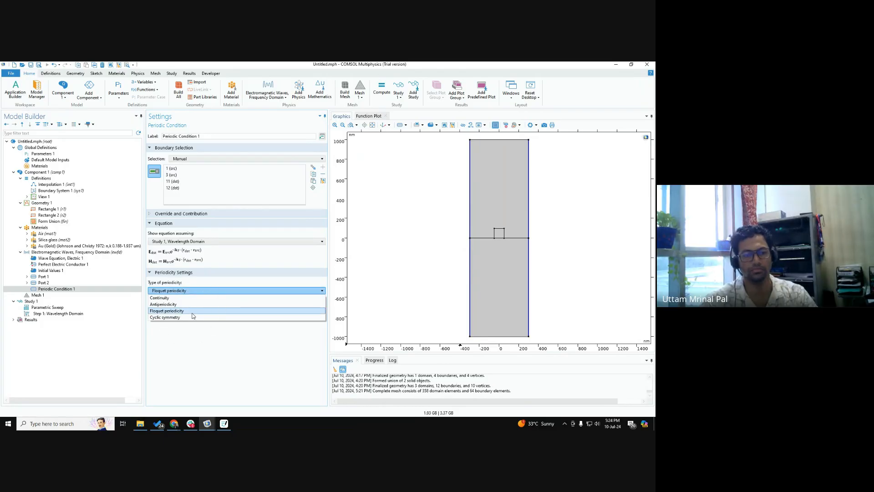
click(202, 344)
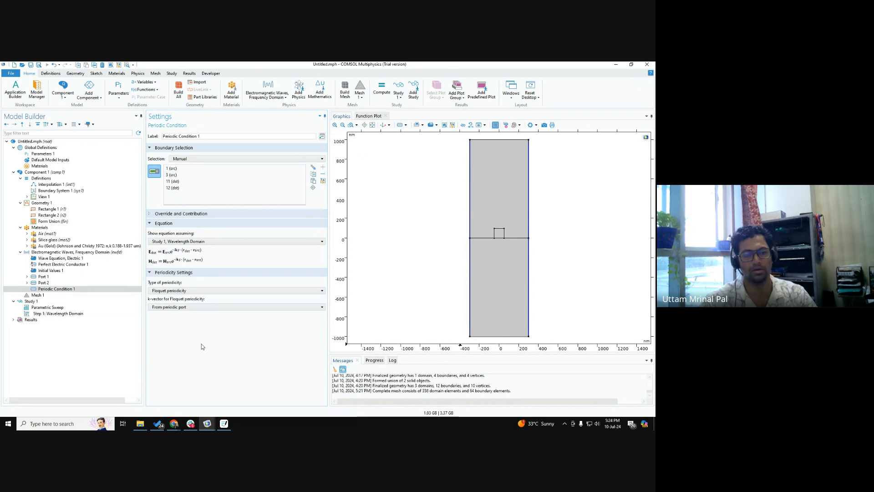
click(189, 308)
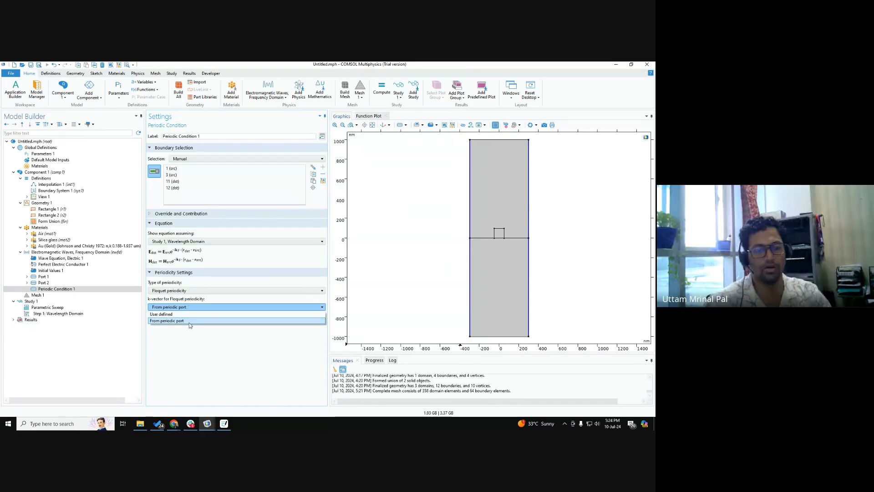
click(195, 348)
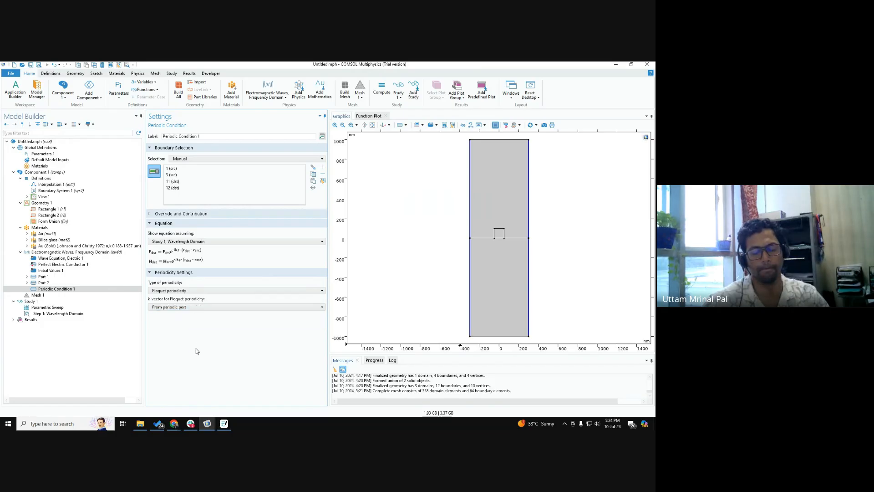
Step: Review the wavelength setting of Study 1's Wavelength Domain step
click(52, 314)
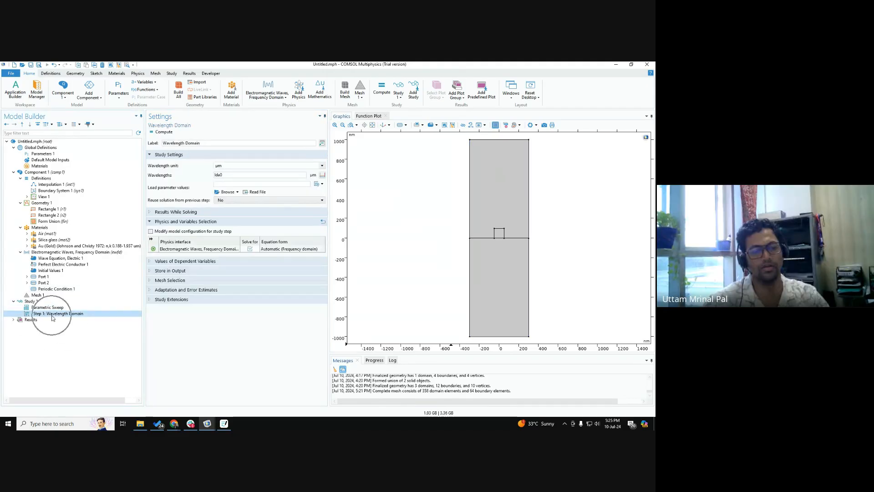
click(229, 175)
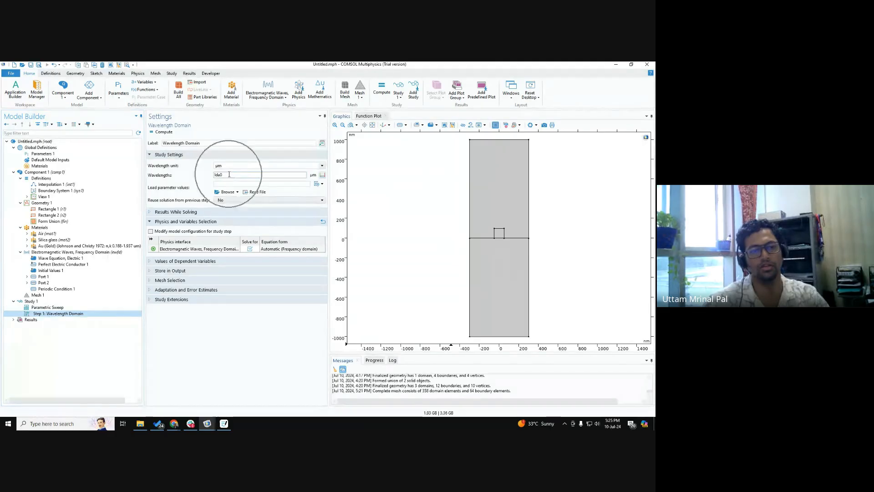
click(58, 153)
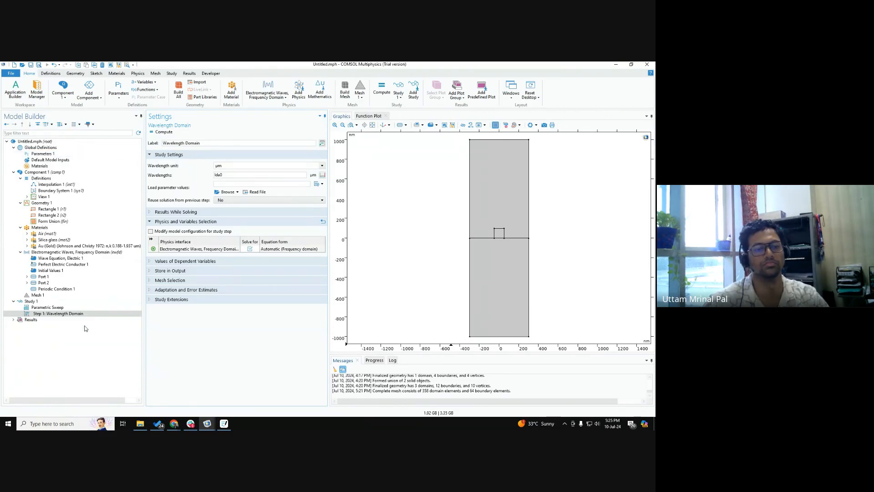
click(74, 314)
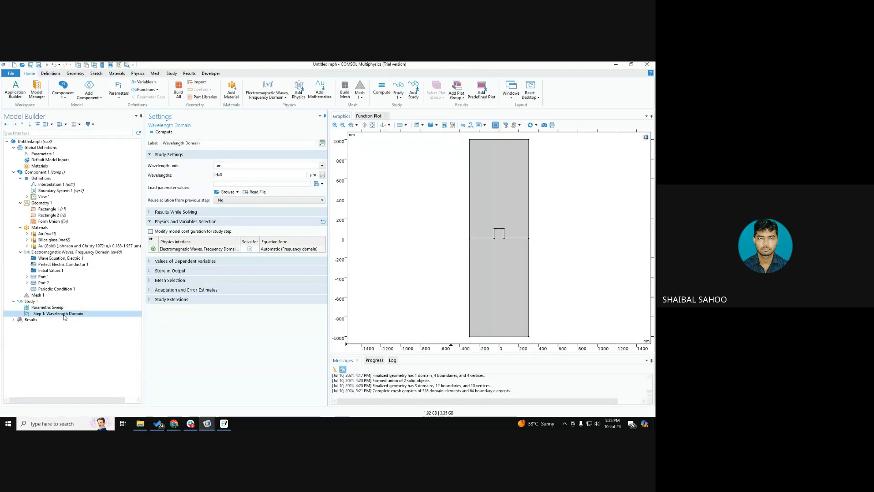
key(ctrl)
key(ctrl)
key(ctrl)
click(217, 175)
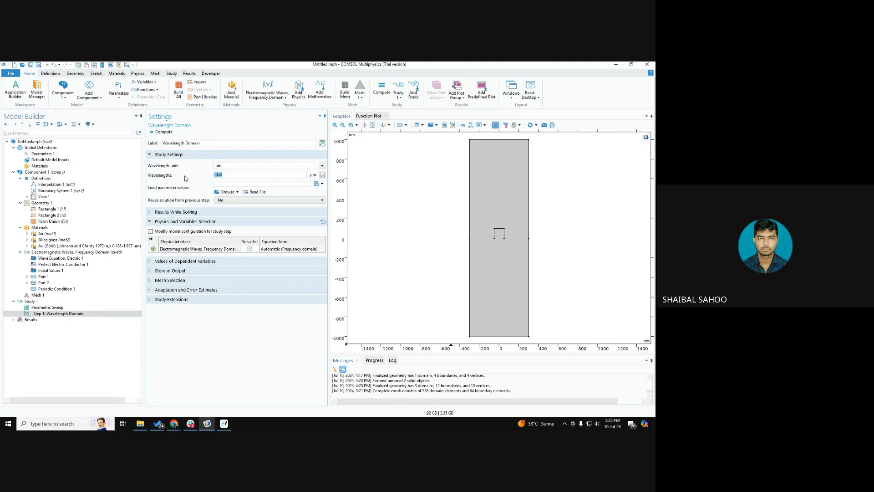
Step: Switch to the Google Meet window in Chrome to check the meeting and return to COMSOL
click(175, 424)
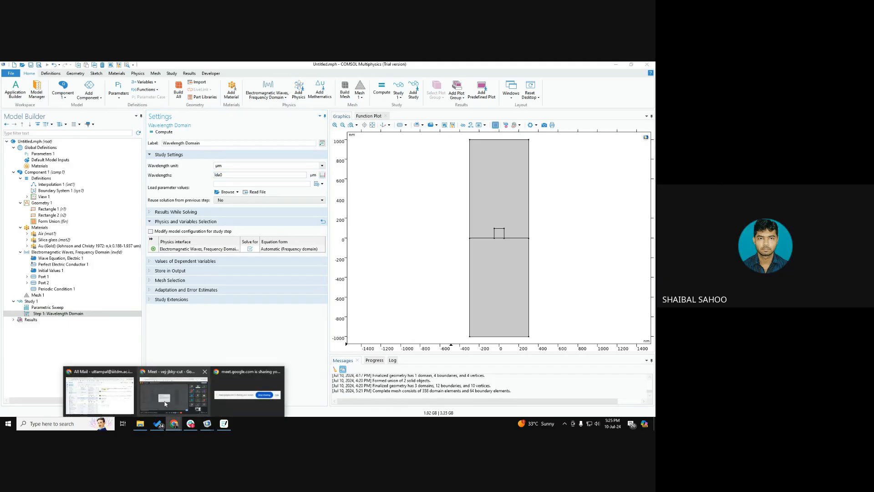
click(171, 397)
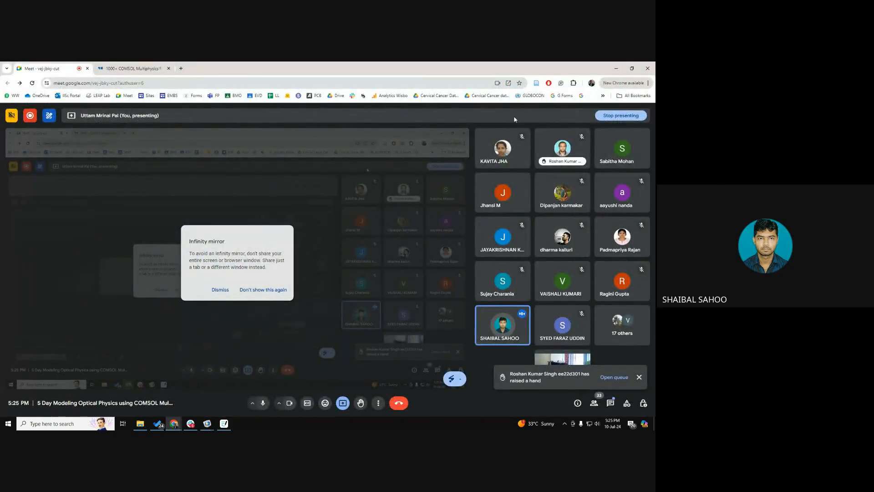
click(616, 68)
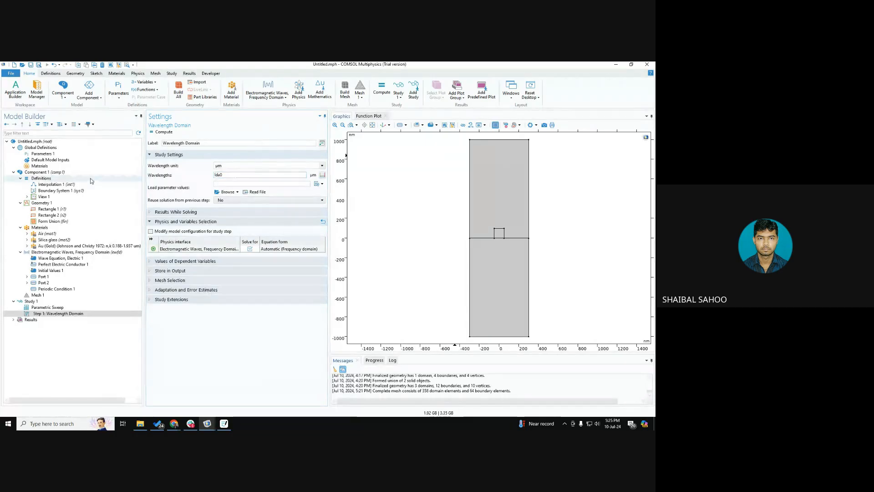
Step: Compare the lda0 definition in Parameters 1 with its use in the Parametric Sweep and the Wavelength Domain step
click(127, 154)
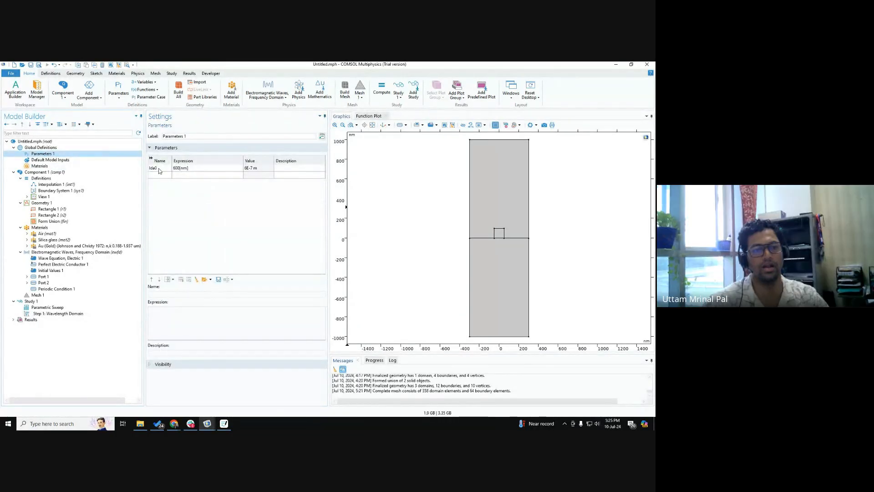
click(55, 308)
click(58, 314)
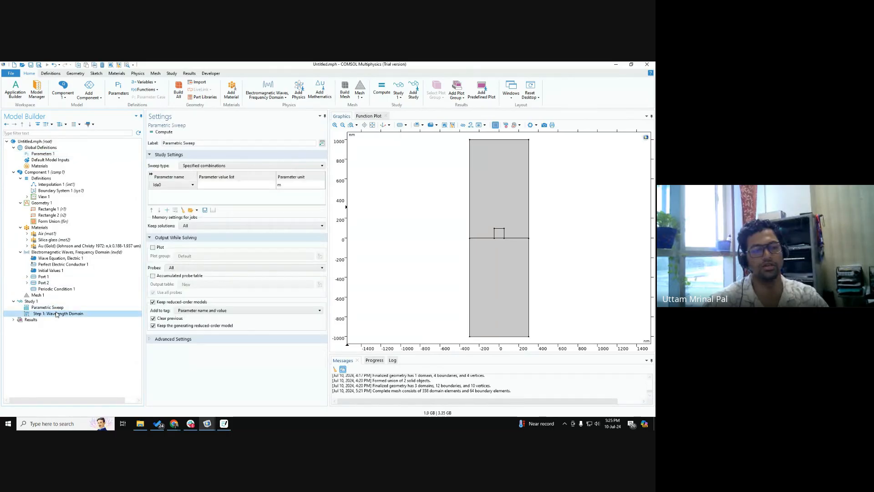
mouse_move(231, 176)
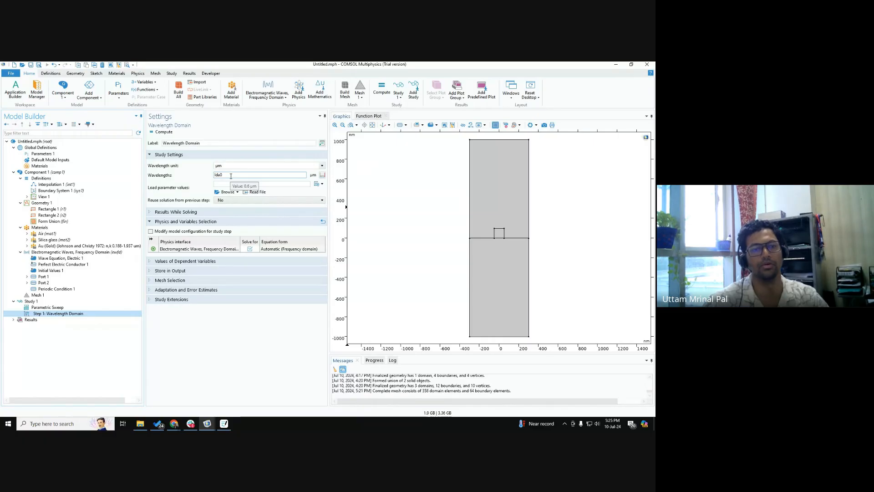
Step: Define a stepped range for lda0 in the Parametric Sweep with start 400[nm], step 20[nm] and stop 700[nm]
click(71, 308)
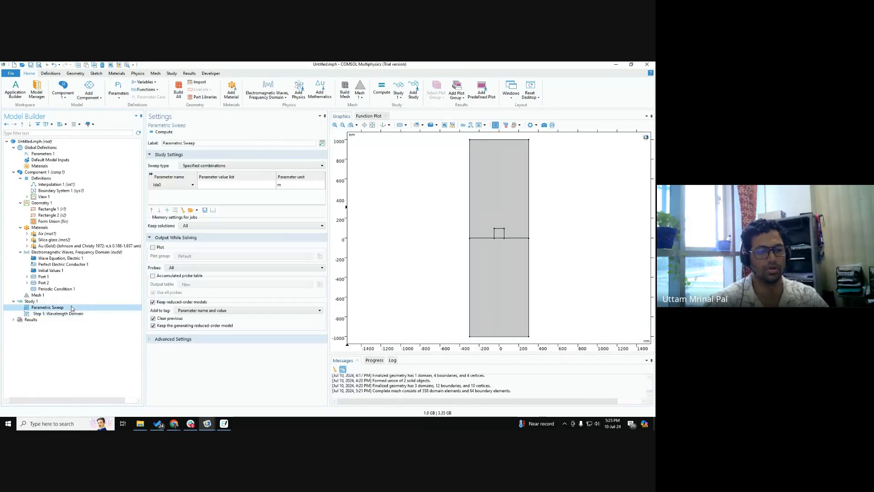
click(187, 198)
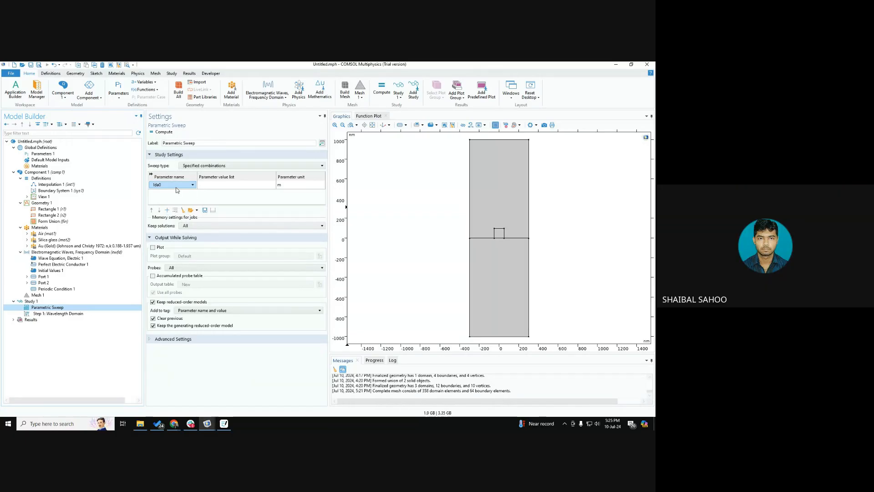
click(217, 187)
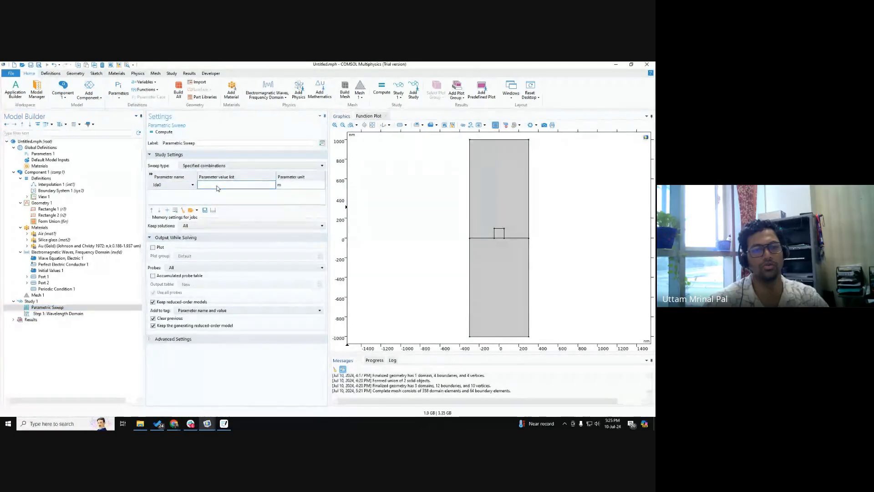
click(213, 212)
click(213, 211)
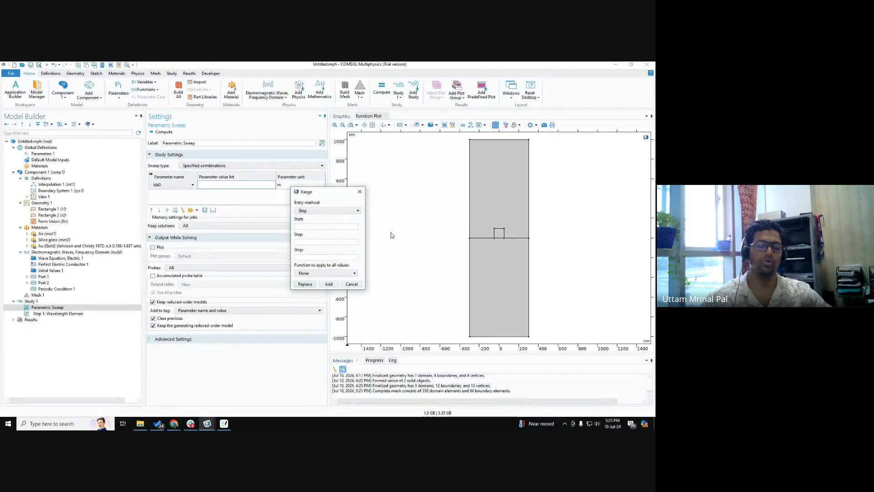
text(400)
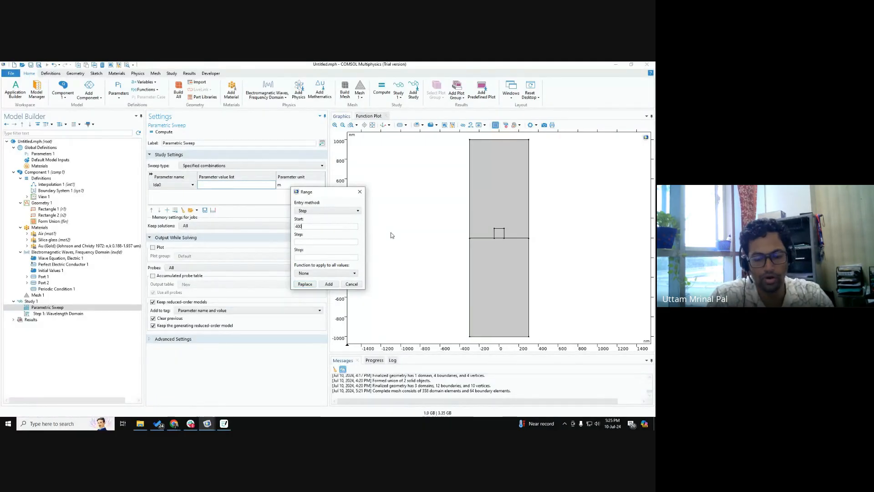
text([nm])
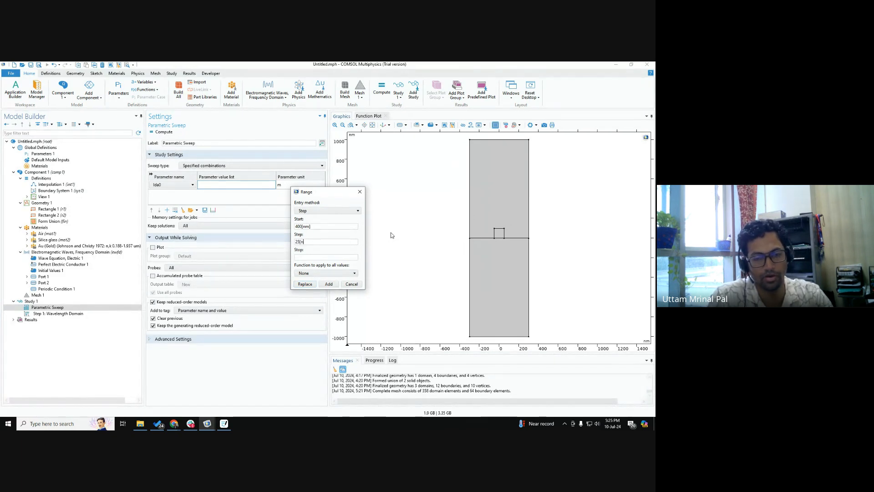
text(25)
key(BackSpace)
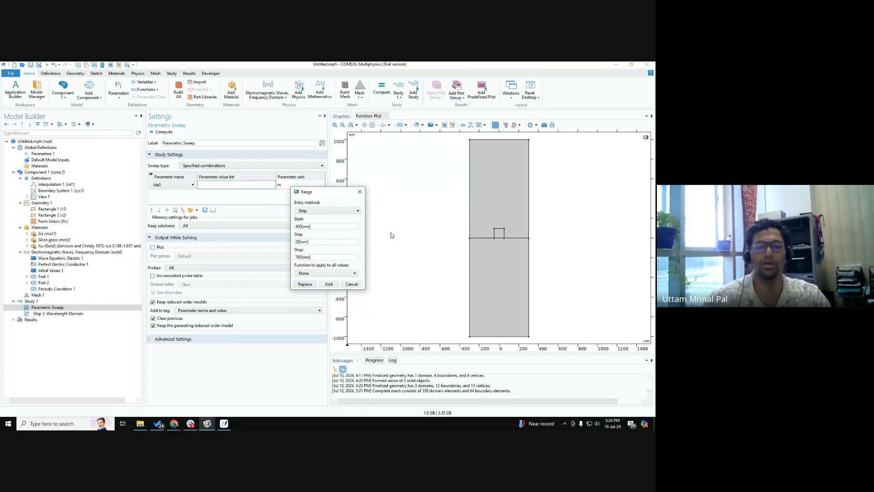
click(309, 286)
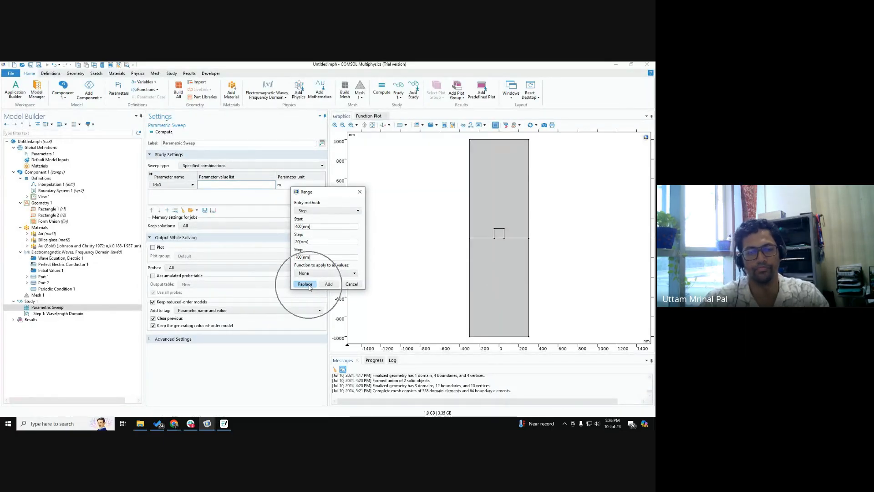
Step: Move the Range dialog clear of the sweep table and review the lda0 row alongside the range entries
drag(325, 193, 370, 154)
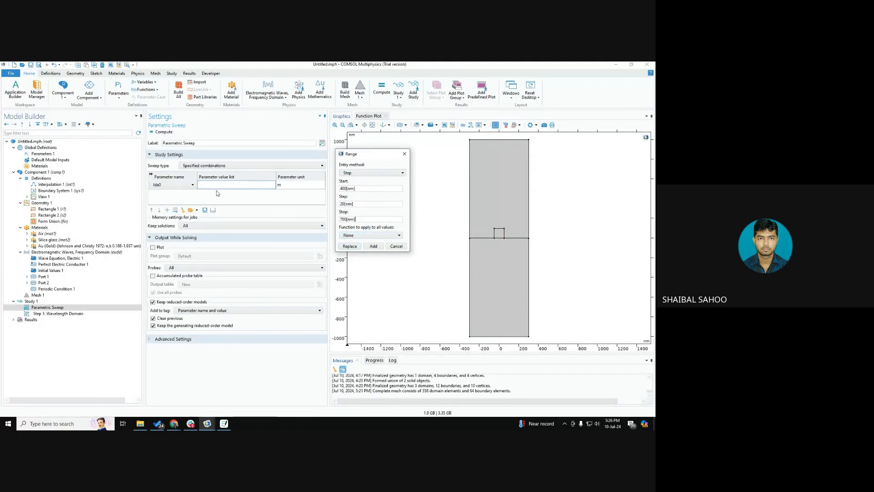
key(ctrl)
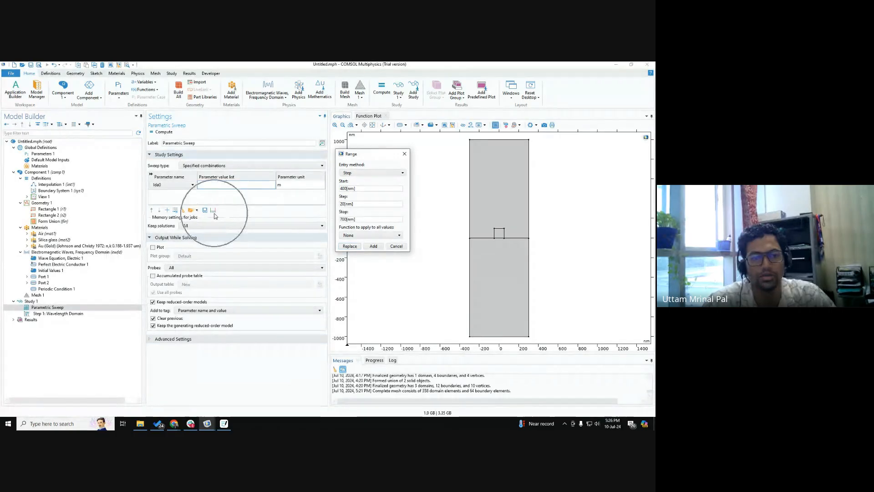
key(ctrl)
key(ctrl)
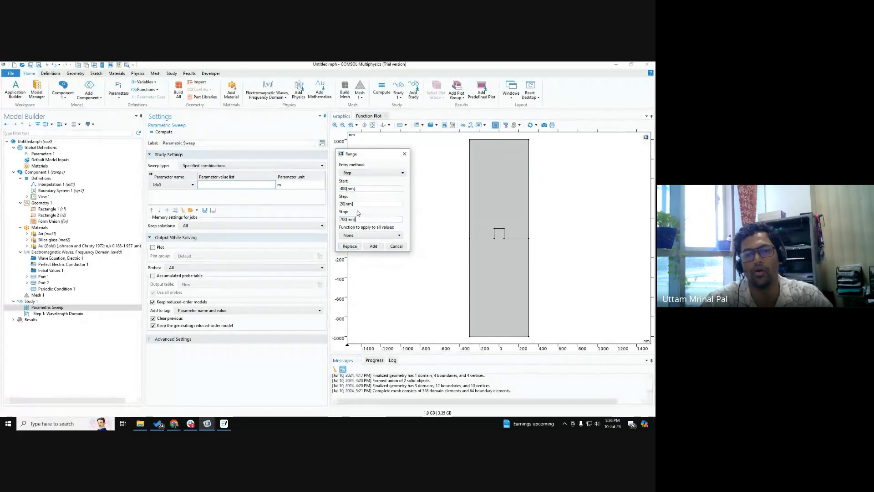
key(ctrl)
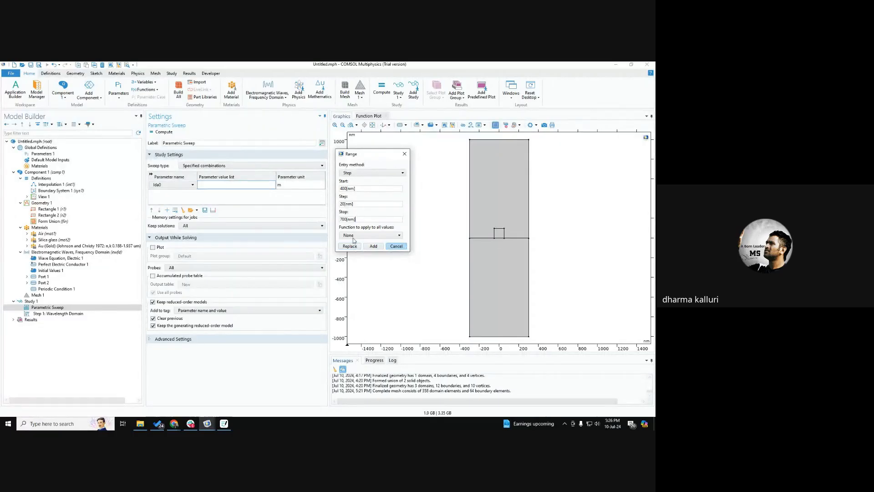
key(ctrl)
key(ctrl)
key(ctrl)
key(ctrl)
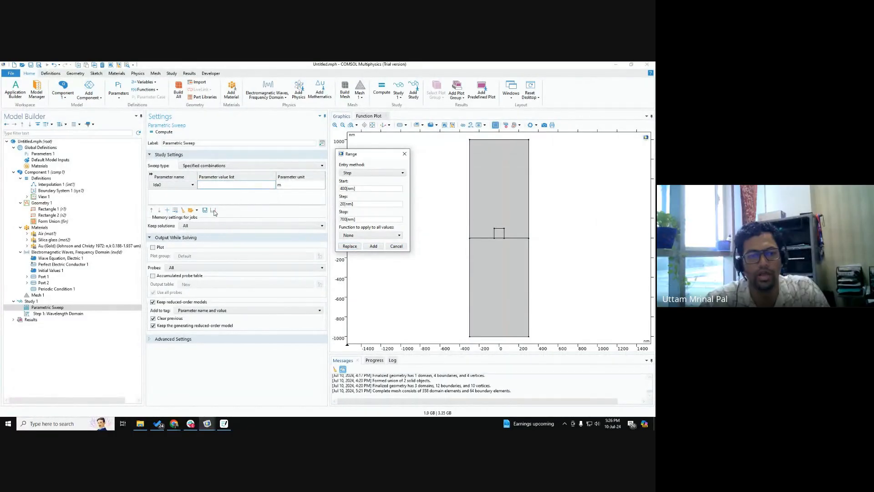
key(ctrl)
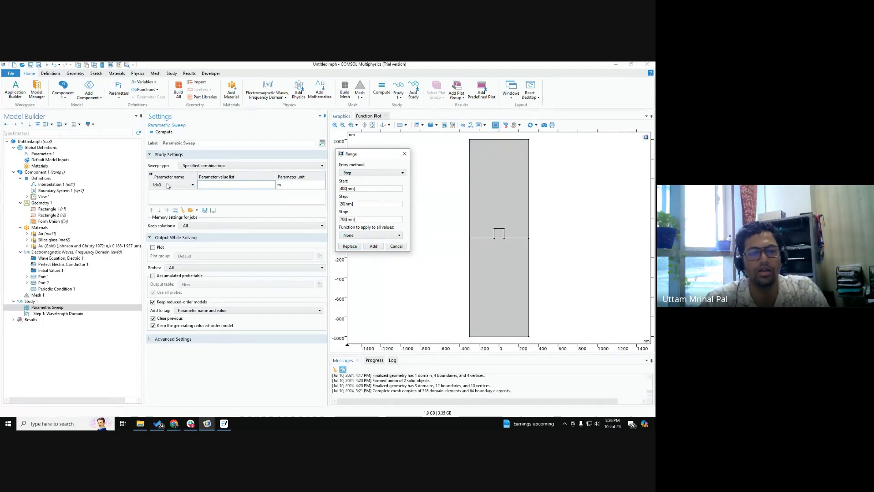
key(ctrl)
key(ctrl)
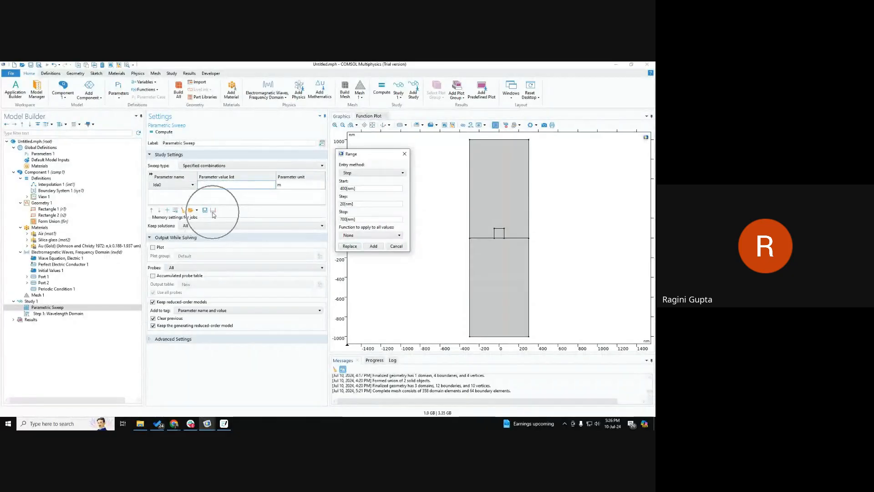
key(ctrl)
Step: Replace lda0's parameter value list with the range 400[nm] to 700[nm] in steps of 20[nm]
click(372, 173)
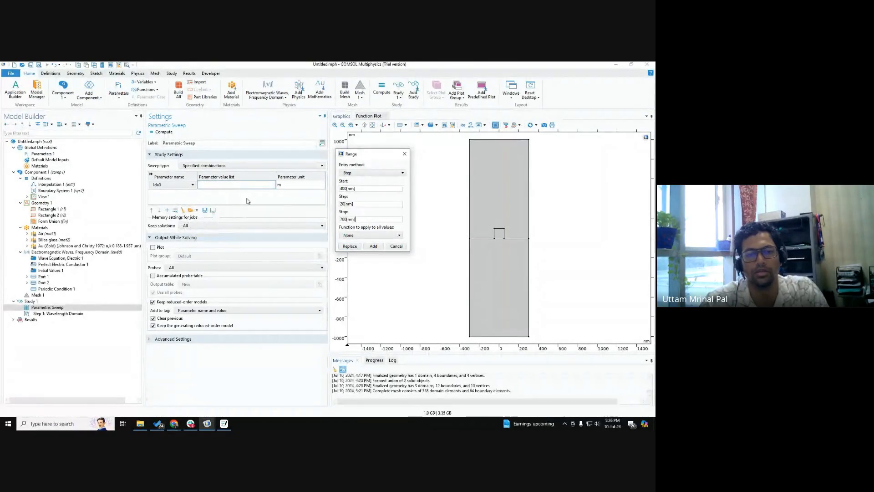
click(363, 189)
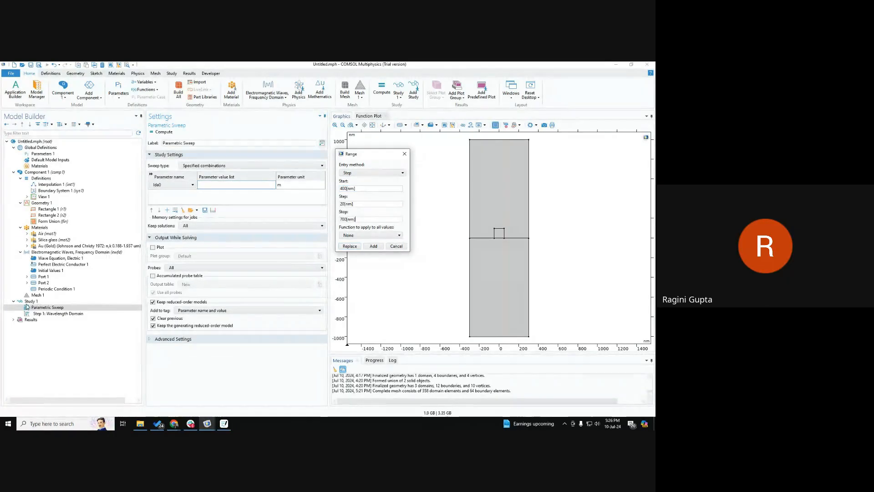
key(ctrl)
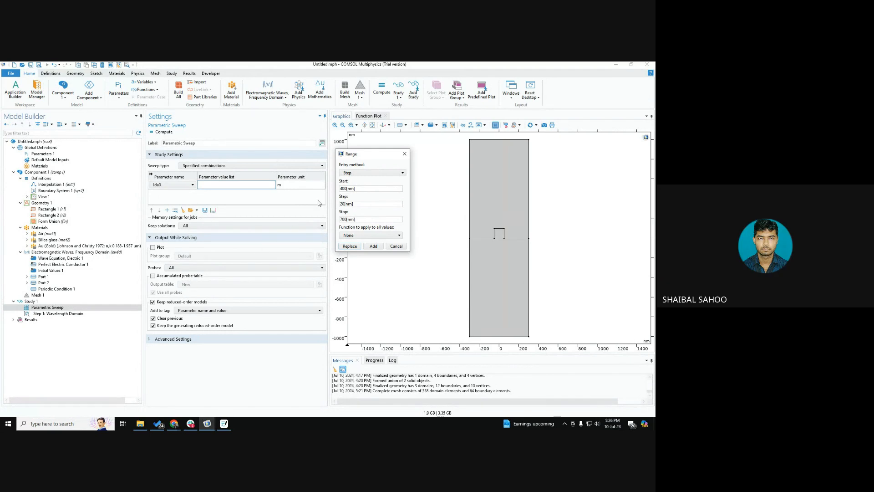
click(349, 204)
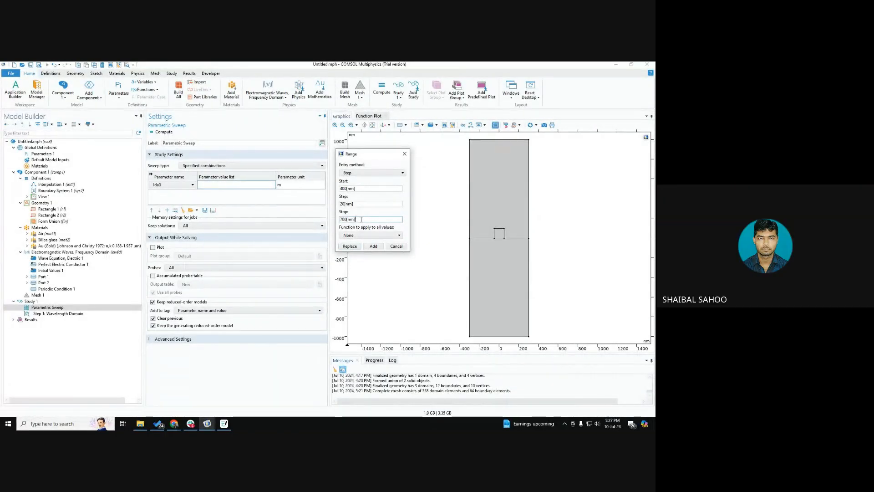
click(358, 247)
click(350, 246)
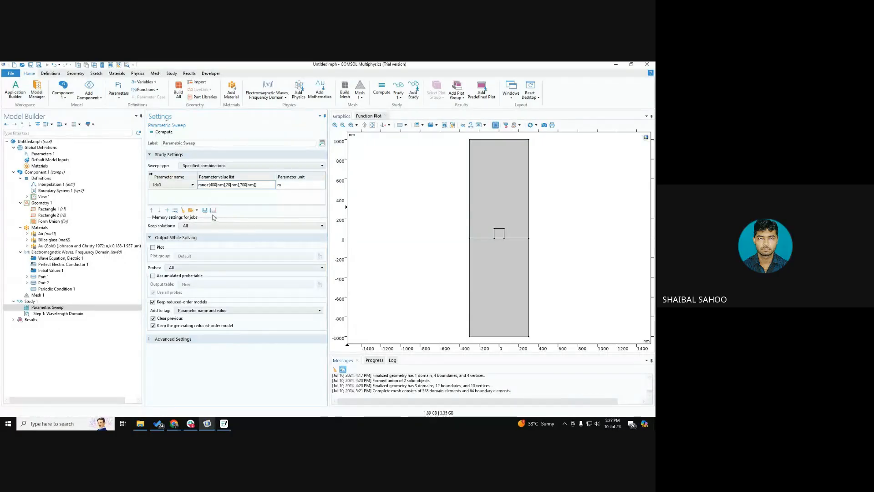
key(ctrl)
key(ctrl)
key(ctrl)
key(ctrl)
key(ctrl)
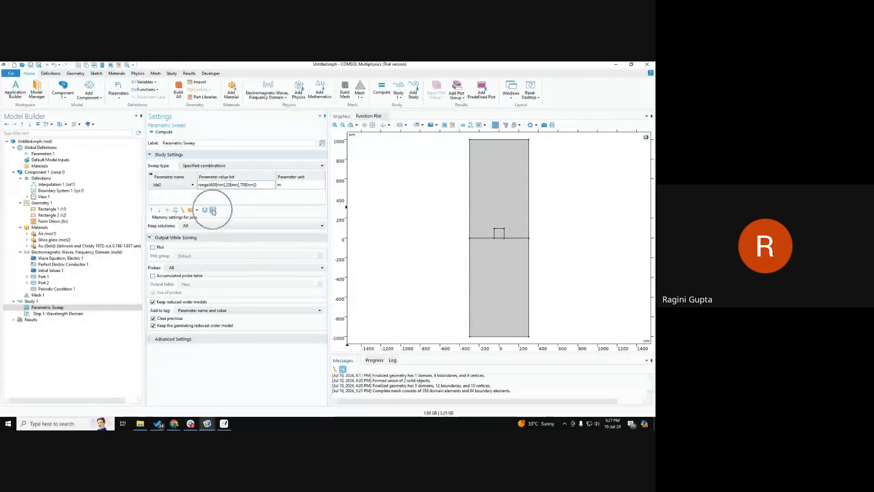
key(ctrl)
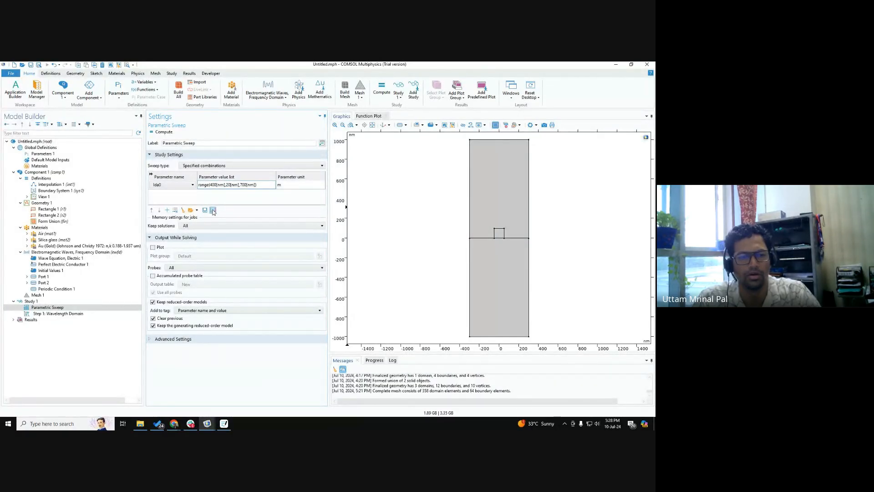
key(ctrl)
key(ctrl)
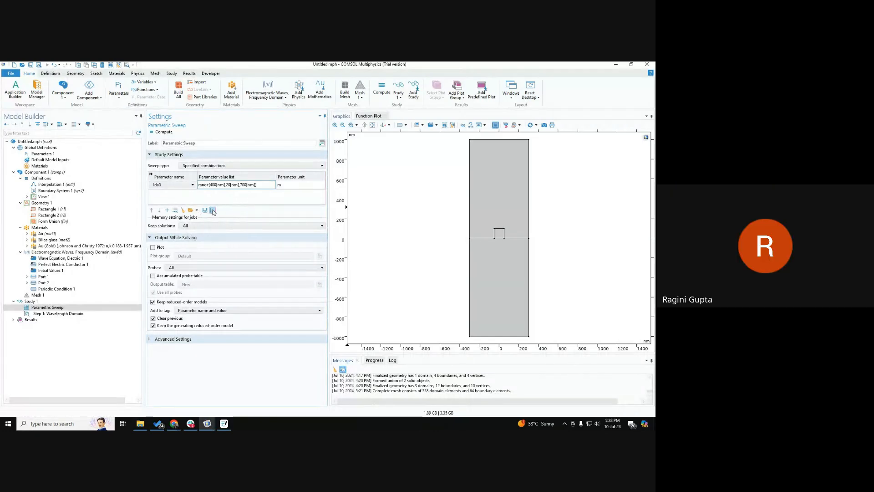
Step: Open the Range dialog for lda0, move it clear of the value list and review its start, step and stop entries
click(213, 212)
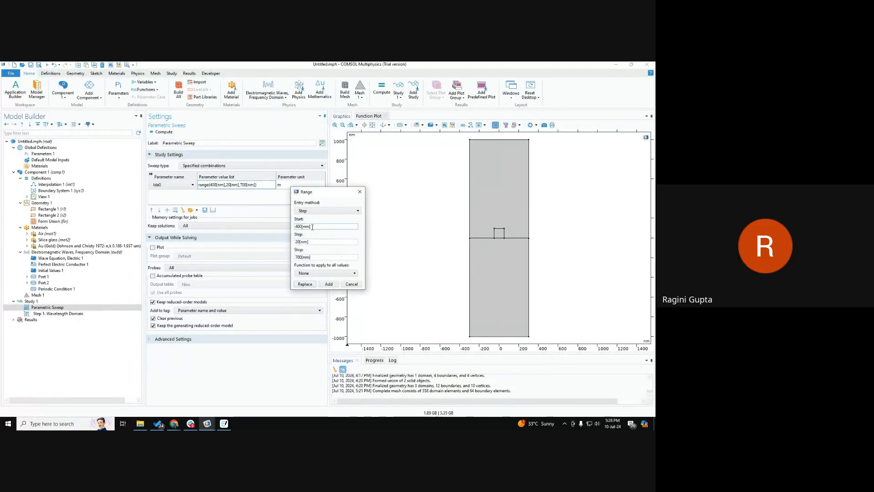
drag(328, 195, 351, 150)
key(ctrl)
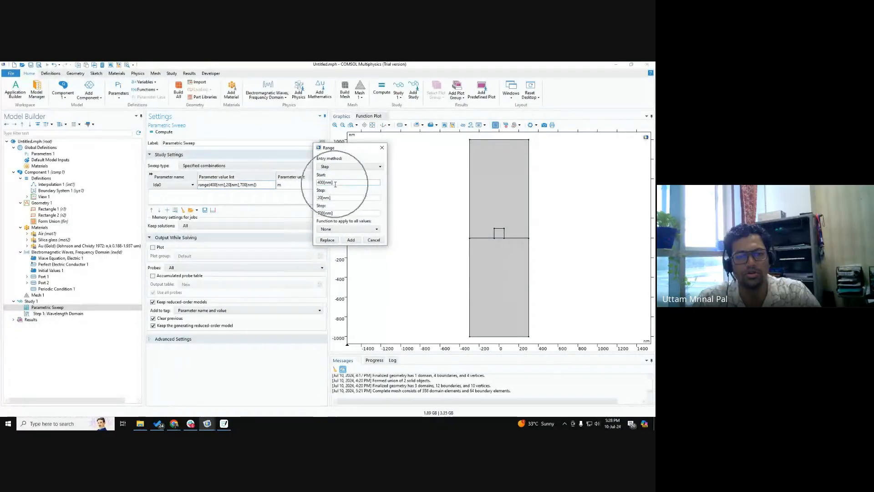
click(337, 213)
click(331, 182)
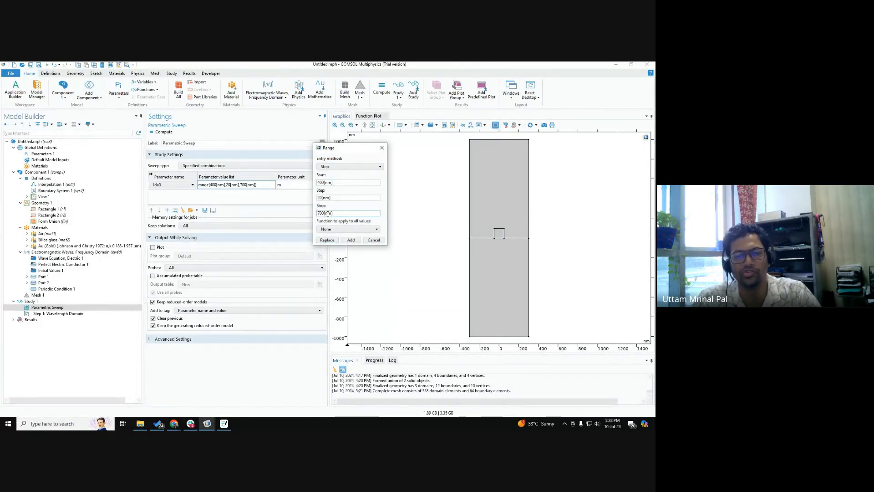
click(327, 197)
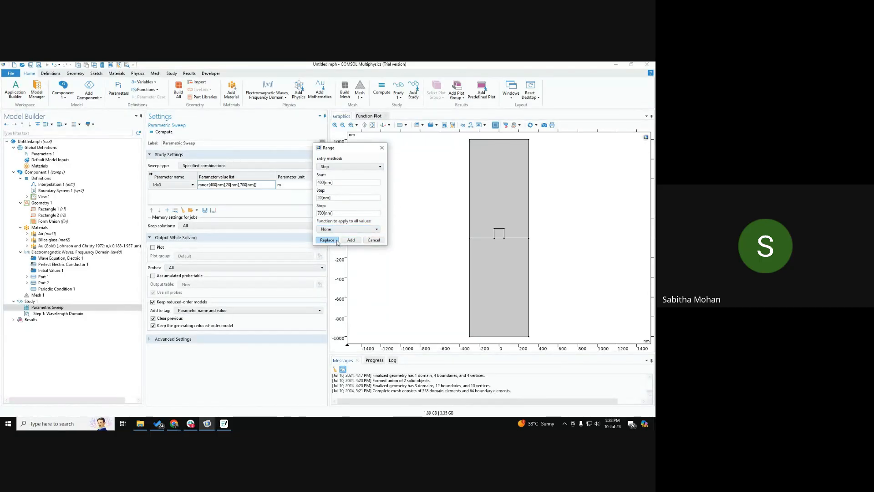
key(ctrl)
key(ctrl)
key(ctrl)
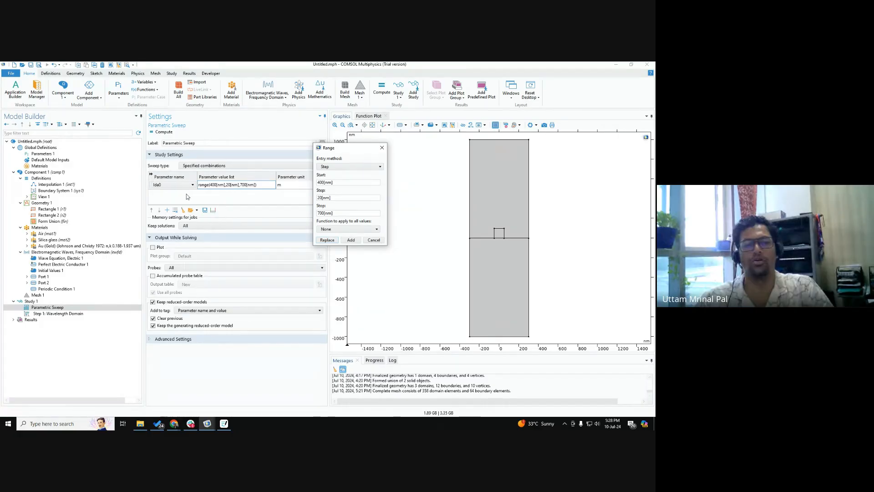
key(ctrl)
key(ctrl)
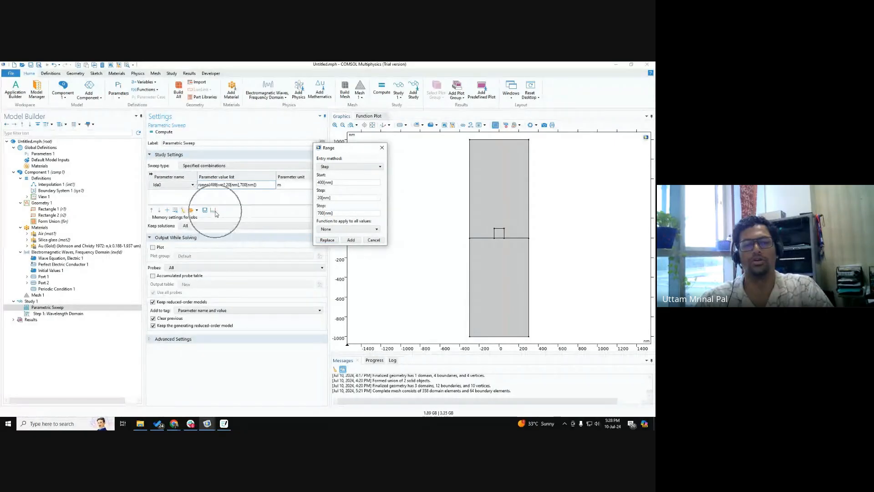
key(ctrl)
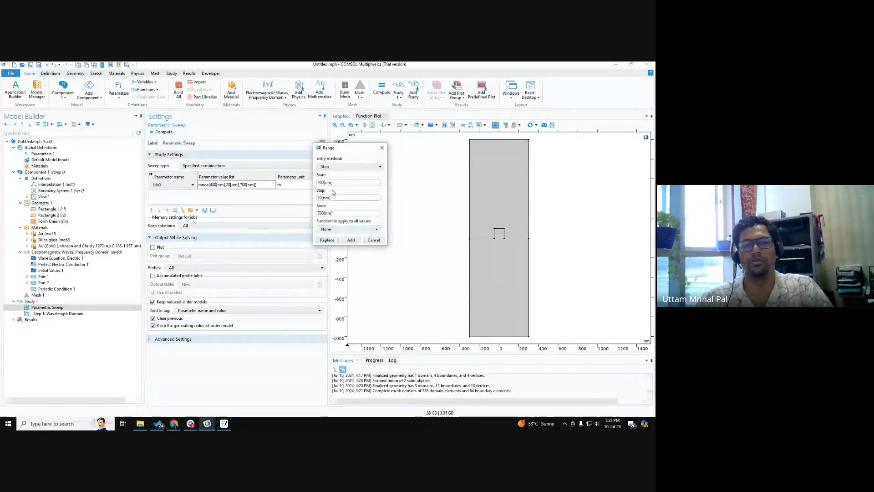
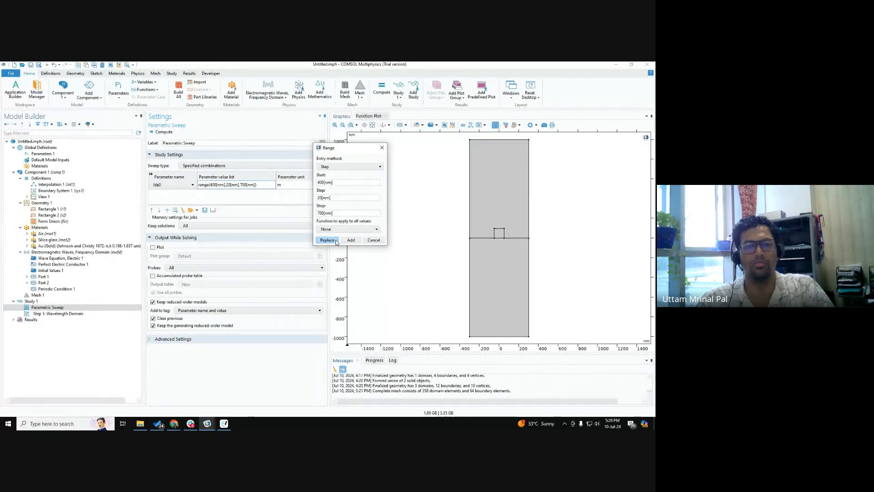
Step: Replace lda0's sweep values with the 400[nm] to 700[nm] range in 20[nm] steps, and rebuild Mesh 1
click(337, 242)
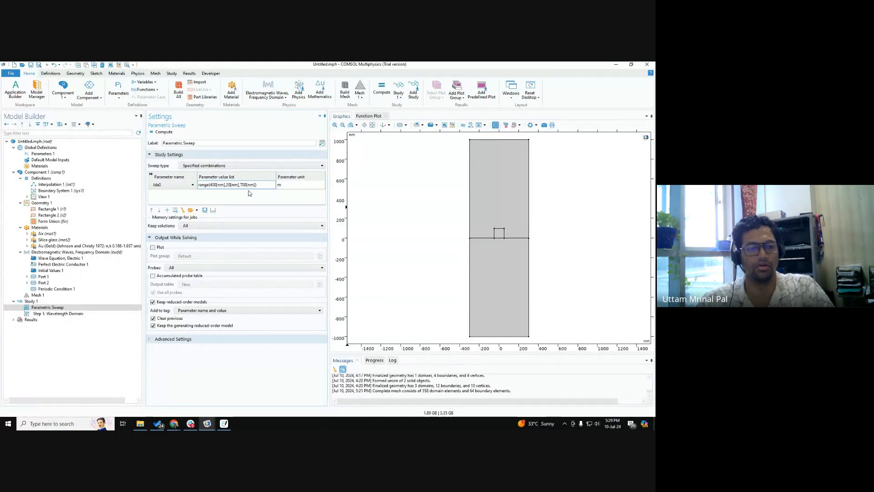
click(45, 297)
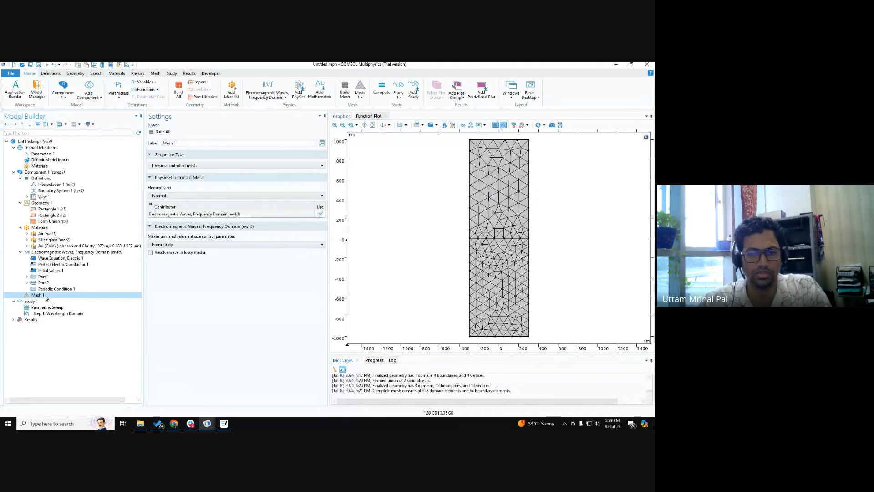
click(162, 132)
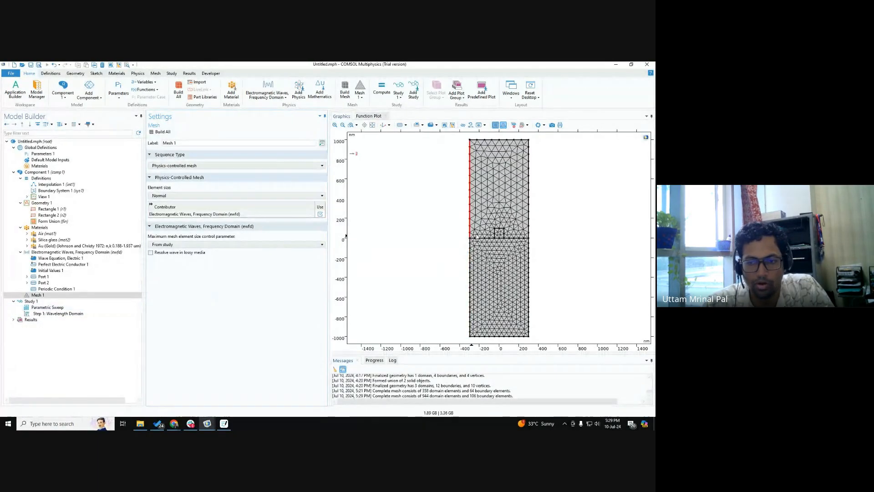
Step: Examine the rebuilt mesh around the small square nanostructure and the substrate interface, and check which domain the gold material is assigned to
scroll(500, 232, up, 3)
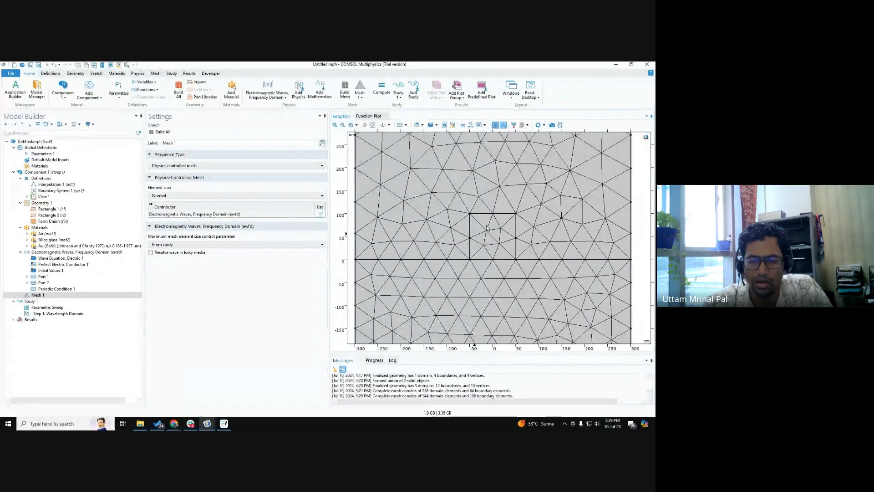
scroll(497, 247, down, 1)
scroll(487, 232, down, 1)
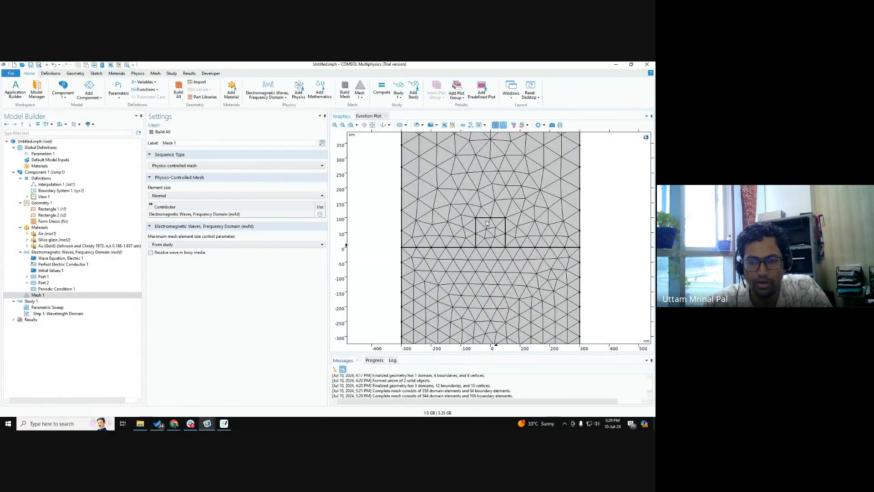
scroll(487, 226, down, 1)
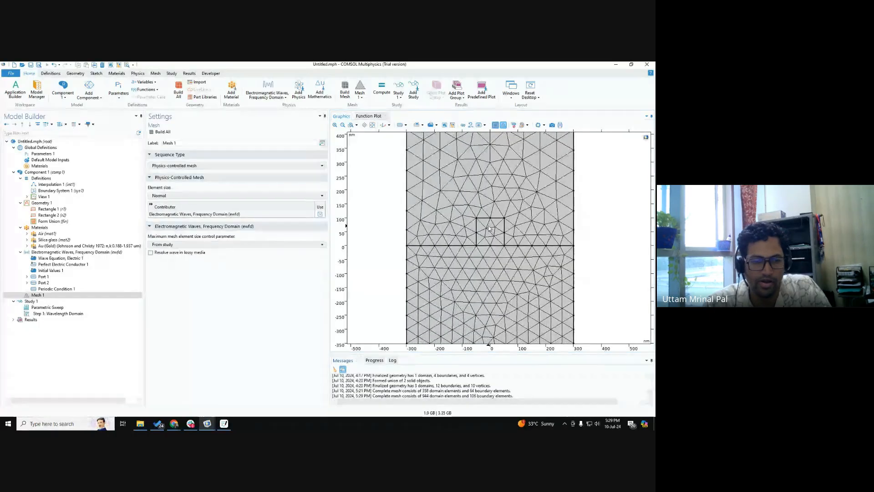
scroll(489, 229, down, 2)
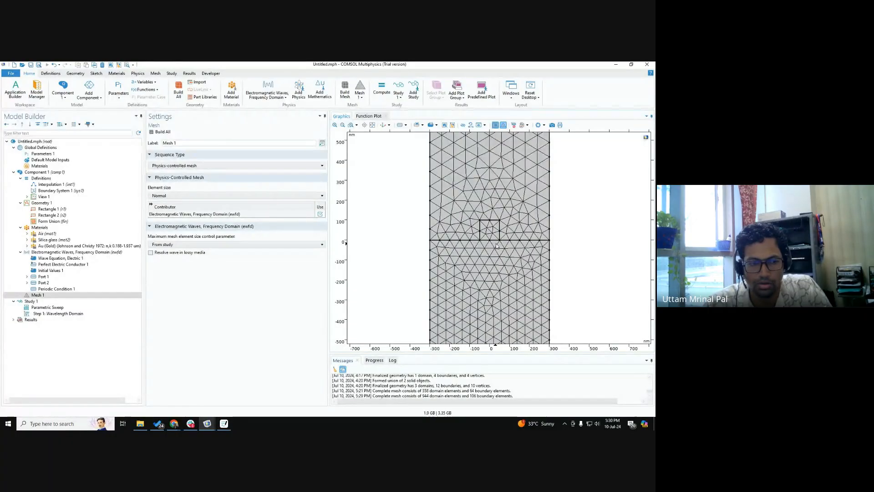
scroll(486, 234, down, 3)
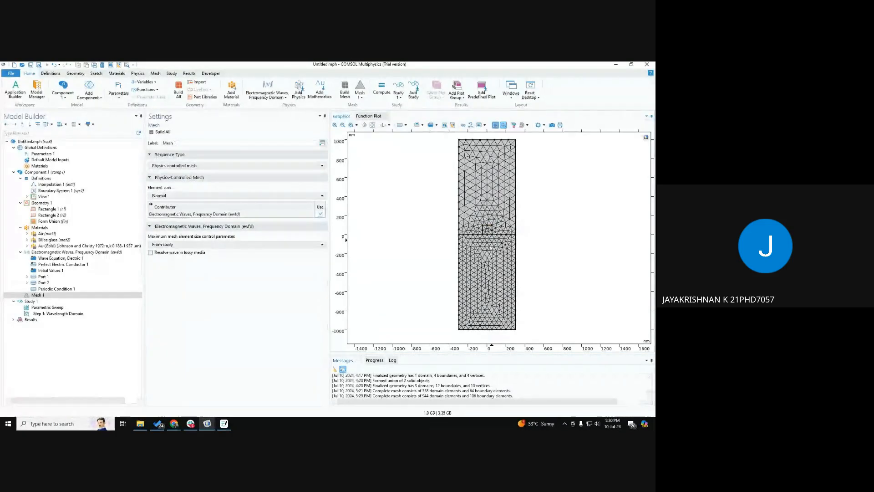
scroll(498, 222, up, 3)
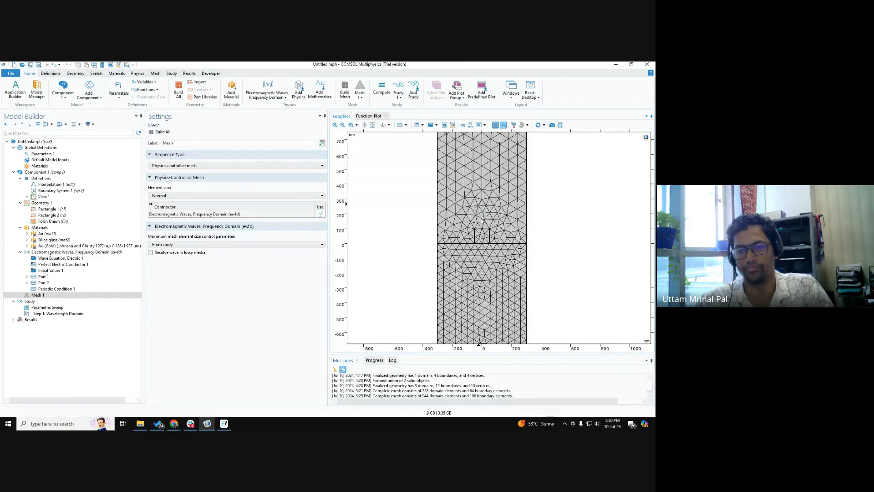
scroll(482, 221, up, 5)
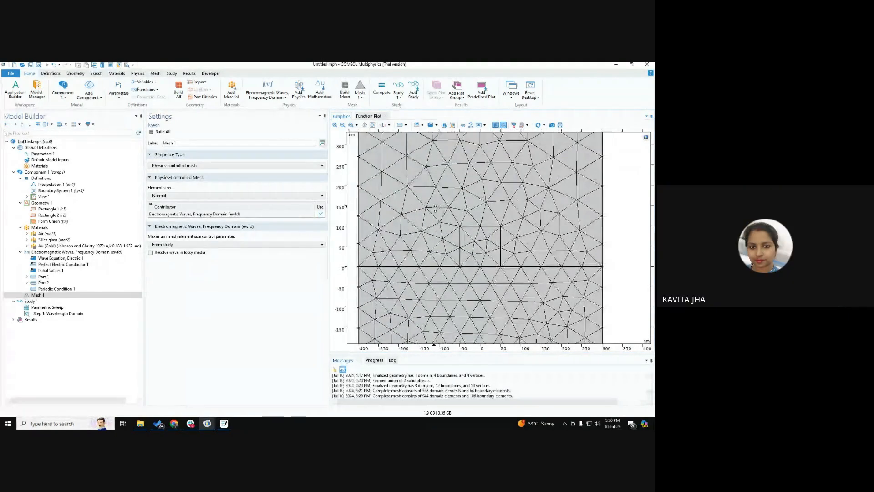
scroll(483, 237, down, 5)
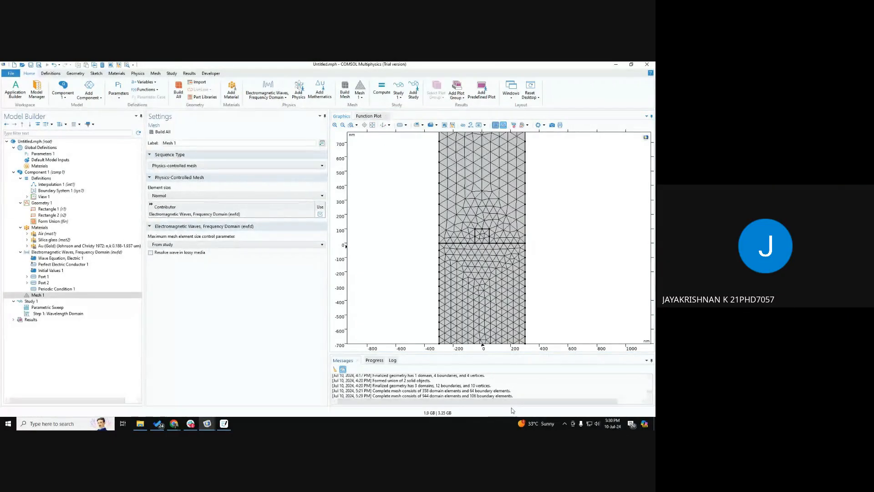
key(ctrl)
key(ctrl)
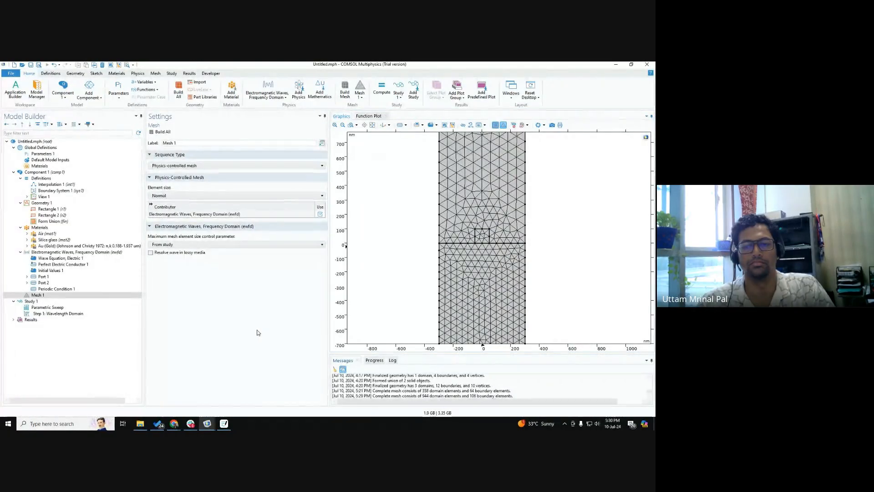
scroll(499, 231, down, 3)
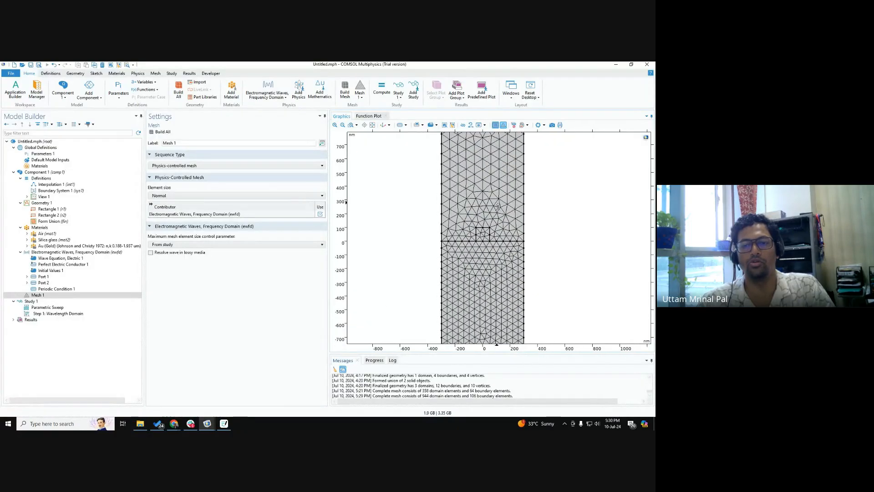
scroll(485, 219, up, 3)
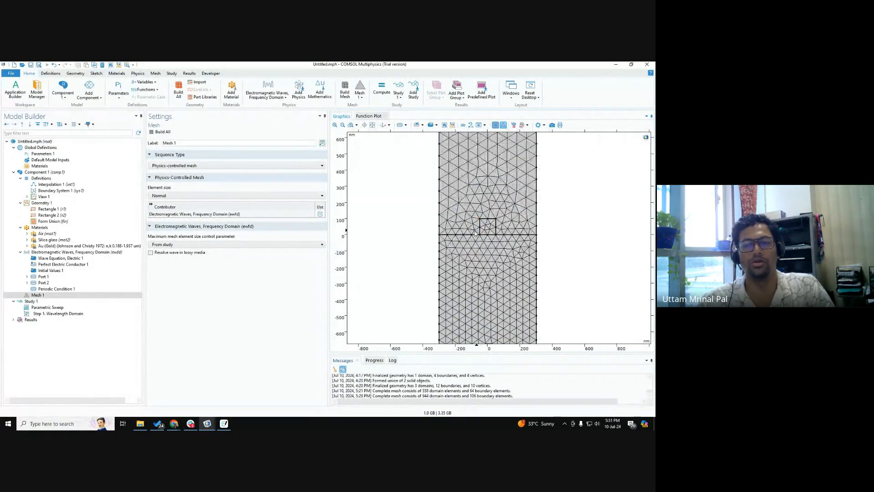
click(69, 246)
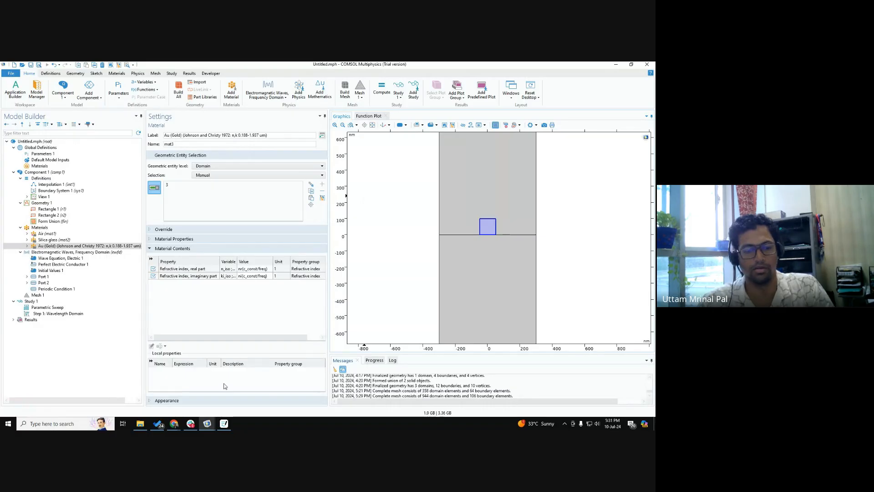
Step: Switch to Goodnotes and add a blank page at the end of the COMSOL OPTICS notes
key(alt+Tab)
scroll(64, 359, down, 4)
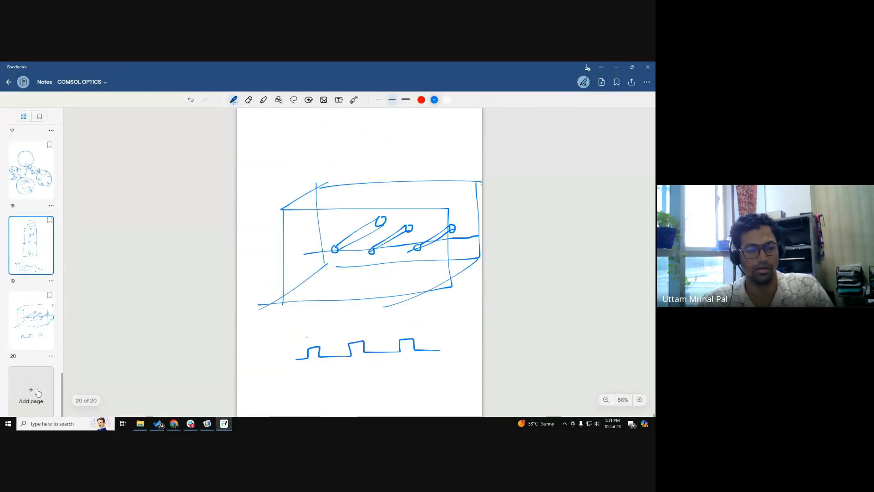
click(35, 394)
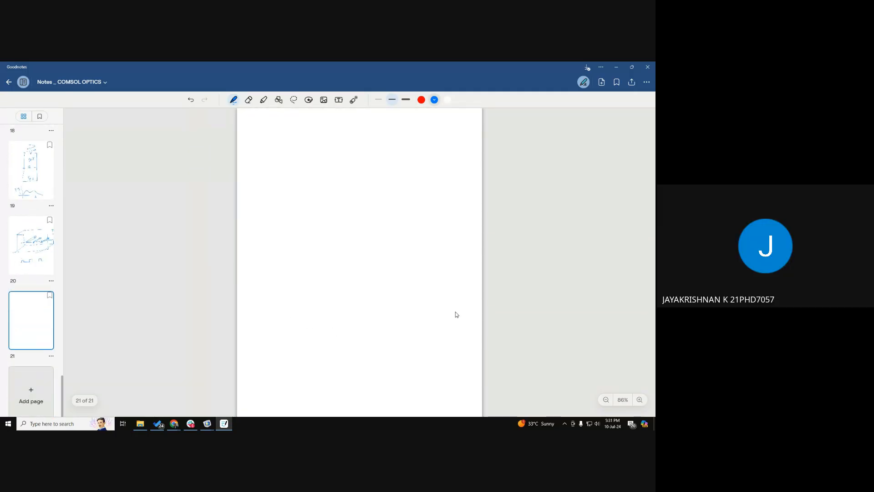
Step: Draw a blue horizontal substrate line across the blank page with a rounded particle outline sitting on it
click(234, 100)
click(274, 316)
drag(276, 316, 482, 317)
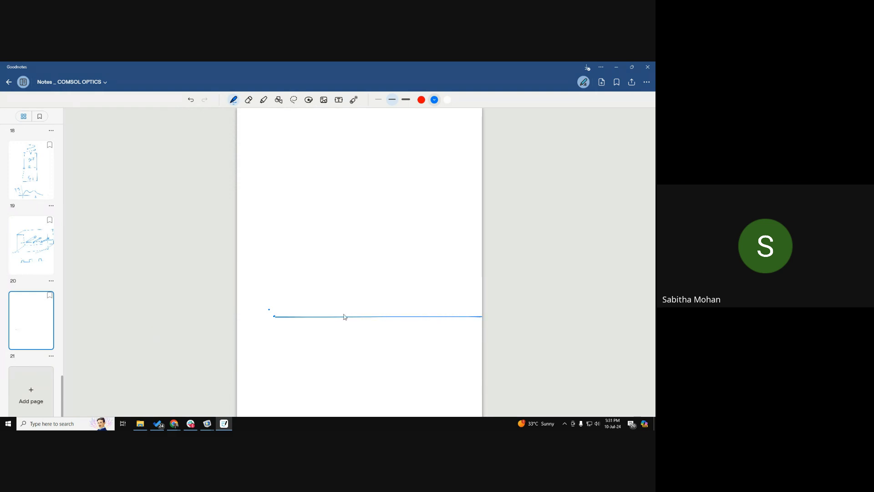
mouse_move(337, 314)
mouse_down()
mouse_move(378, 242)
mouse_move(419, 308)
mouse_move(402, 316)
mouse_up()
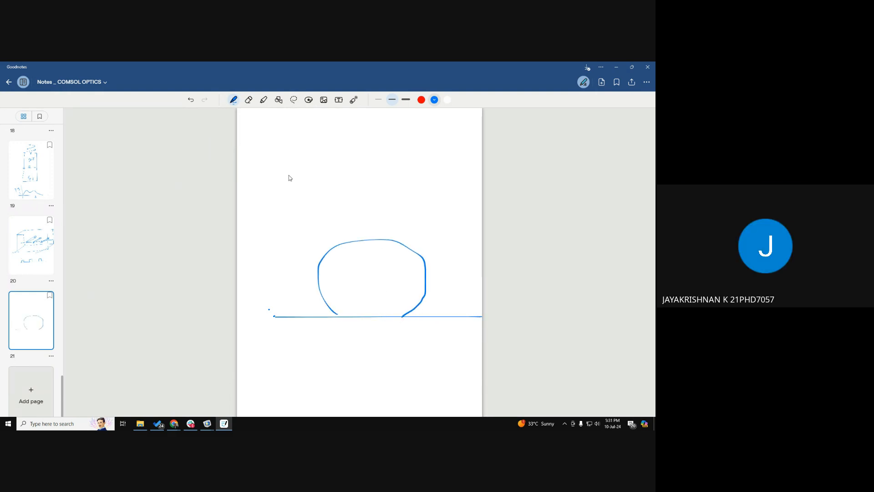
Step: Draw a wavy incident light arrow pointing down at the particle and an outgoing arrow rising away from its top
drag(261, 176, 314, 211)
mouse_move(265, 194)
mouse_down()
mouse_move(305, 212)
mouse_move(319, 197)
mouse_move(323, 215)
mouse_move(343, 228)
mouse_up()
mouse_move(334, 217)
mouse_down()
mouse_move(342, 228)
mouse_move(322, 230)
mouse_up()
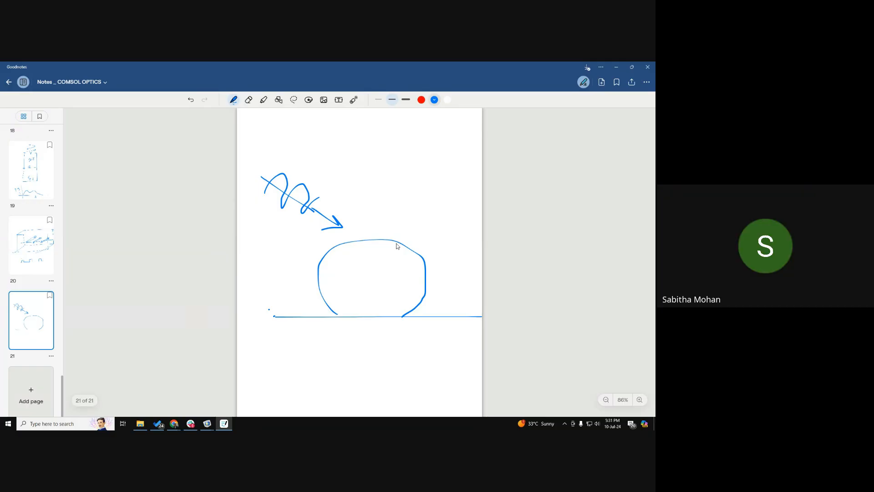
mouse_move(391, 233)
mouse_down()
mouse_move(435, 185)
mouse_move(435, 209)
mouse_up()
Step: Label the inside of the particle "Au" in blue
drag(367, 295, 367, 308)
drag(368, 295, 374, 301)
drag(380, 297, 391, 303)
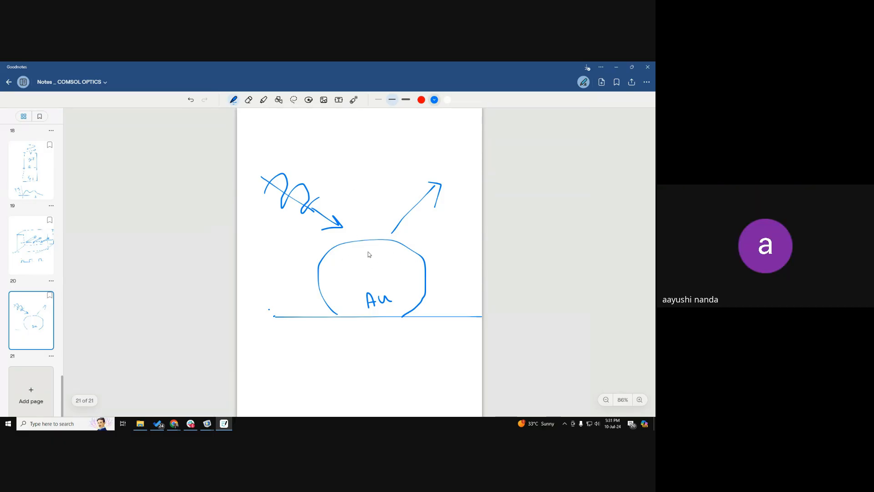
Step: Draw red arrows along the inside of the particle's upper surface, following its curve
click(421, 99)
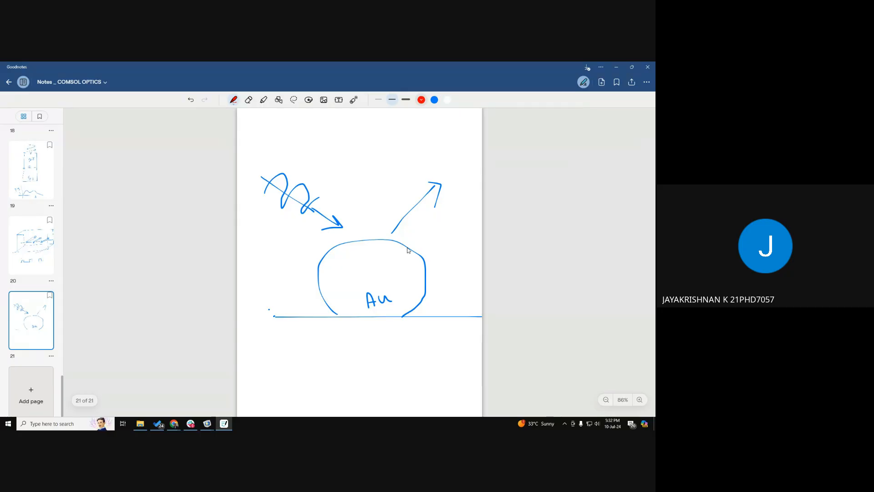
click(350, 249)
mouse_move(350, 247)
mouse_down()
mouse_move(387, 243)
mouse_move(404, 256)
mouse_up()
drag(324, 264, 343, 258)
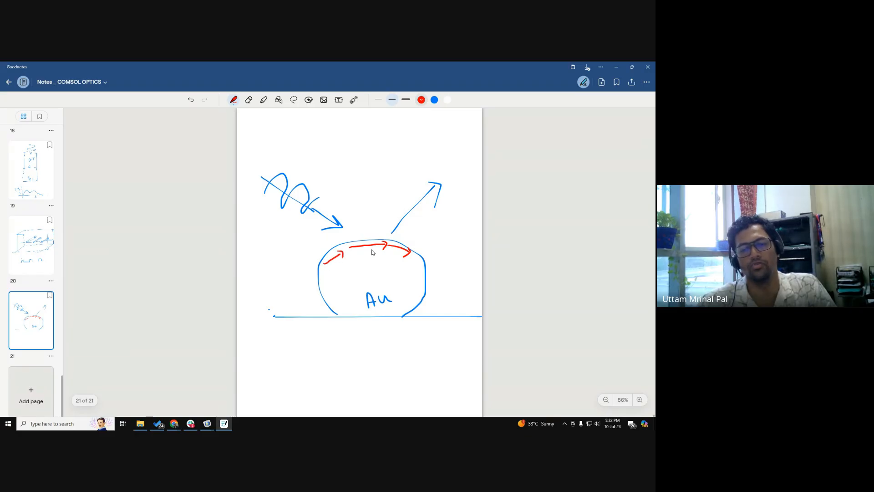
Step: Add a red vertical axis with a decay curve at the particle's top, and mark the thin surface layer with opposing arrows
click(640, 400)
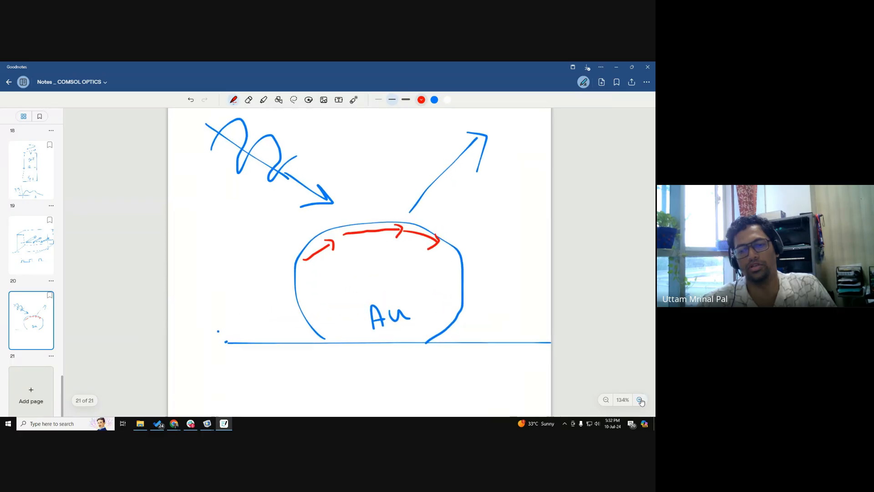
click(640, 400)
drag(375, 193, 388, 263)
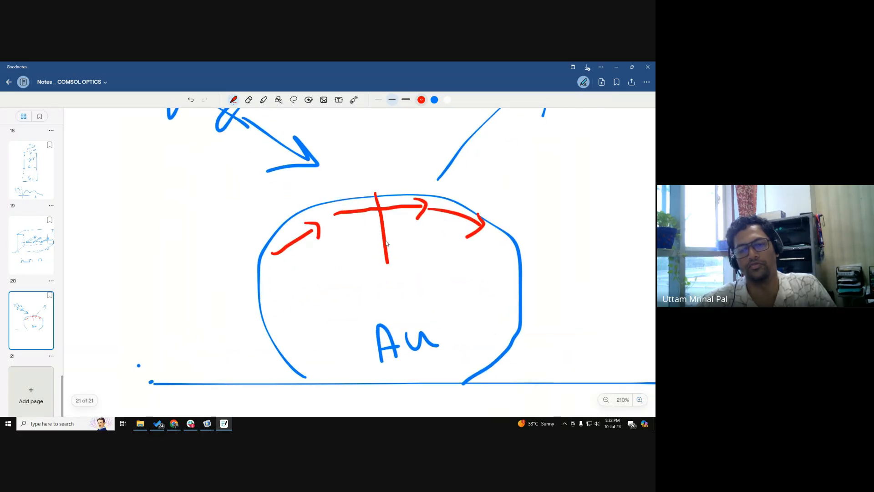
mouse_move(385, 223)
mouse_down()
mouse_move(388, 201)
mouse_move(405, 195)
mouse_up()
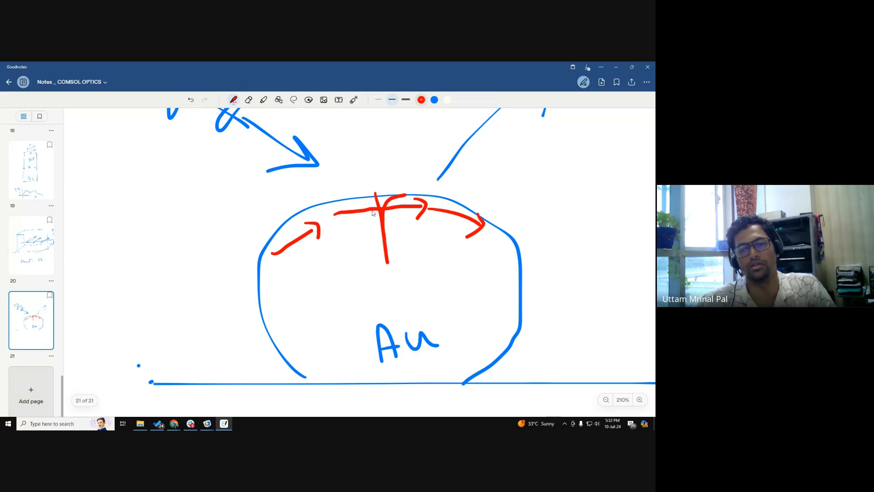
drag(322, 199, 365, 194)
mouse_move(347, 175)
mouse_down()
mouse_move(350, 195)
mouse_move(359, 186)
mouse_up()
mouse_move(354, 218)
mouse_down()
mouse_move(357, 238)
mouse_move(359, 221)
mouse_move(367, 224)
mouse_up()
Step: Write the red skin depth expression δ = I0/e beside the marked surface layer
mouse_move(217, 209)
mouse_down()
mouse_move(233, 208)
mouse_move(226, 222)
mouse_move(244, 210)
mouse_move(236, 206)
mouse_up()
mouse_move(202, 237)
mouse_down()
mouse_move(267, 233)
mouse_move(232, 247)
mouse_move(236, 258)
mouse_up()
drag(162, 231, 176, 236)
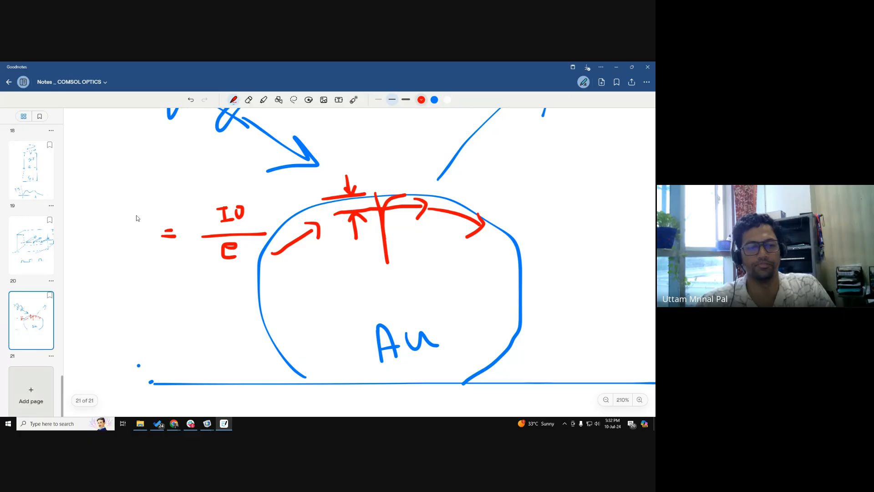
mouse_move(133, 214)
mouse_down()
mouse_move(129, 244)
mouse_move(133, 236)
mouse_up()
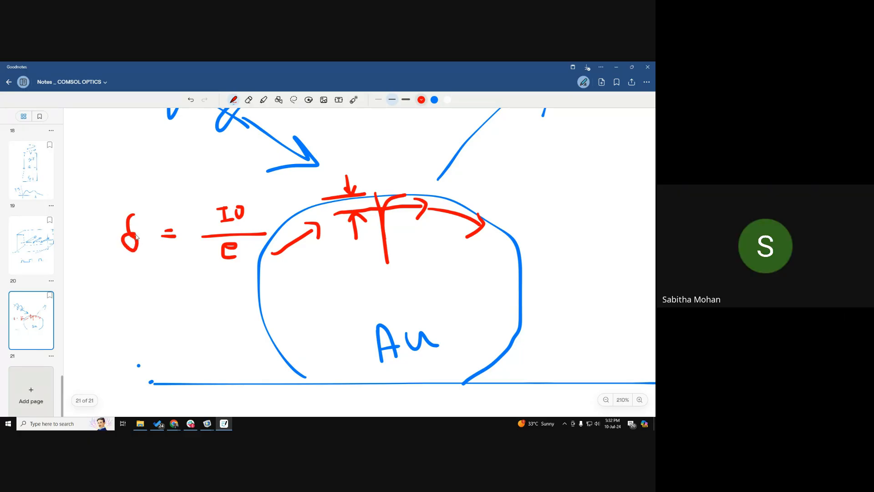
click(606, 400)
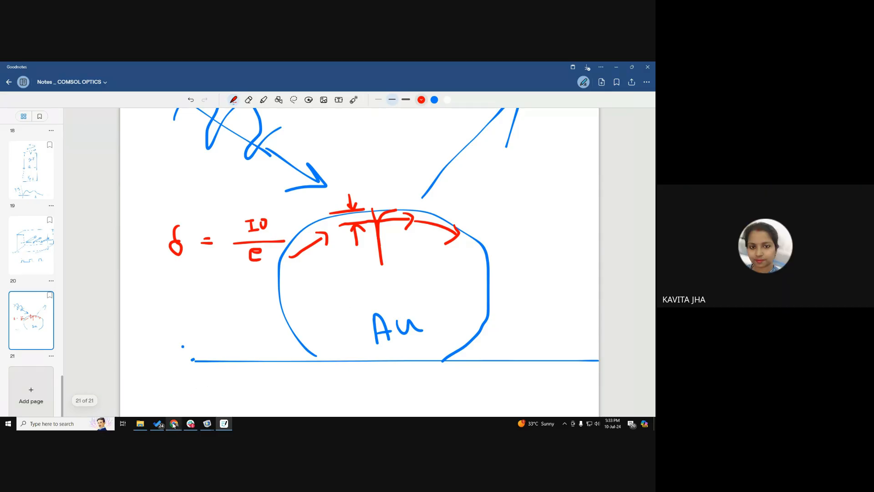
Step: Switch to Chrome and open the Plasmonic Waveguide Filter entry in the COMSOL Application Gallery
click(174, 395)
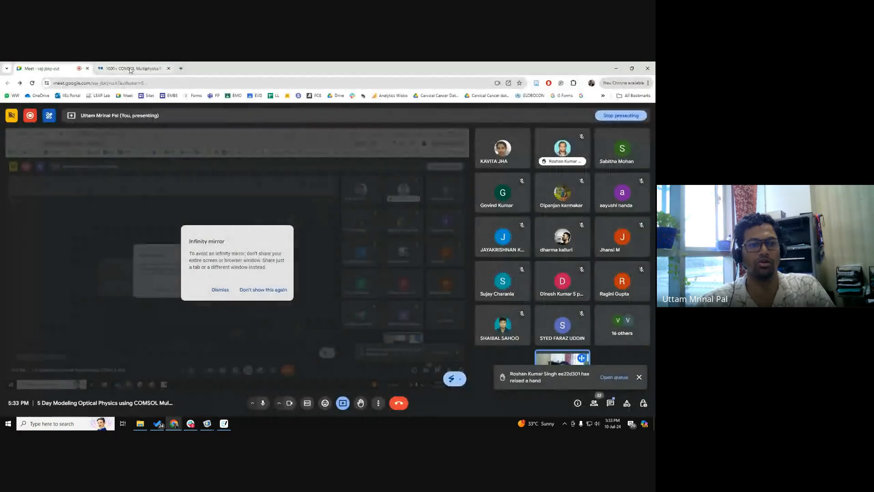
click(129, 69)
click(375, 323)
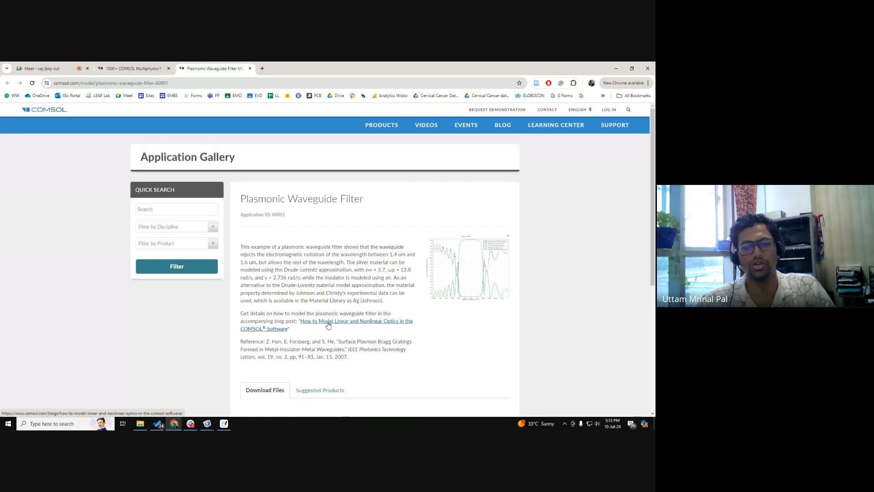
Step: Open the blog post on modeling linear and nonlinear optics and examine the plasmonic waveguide filter's schematic and transmittance/reflectance plot
click(328, 321)
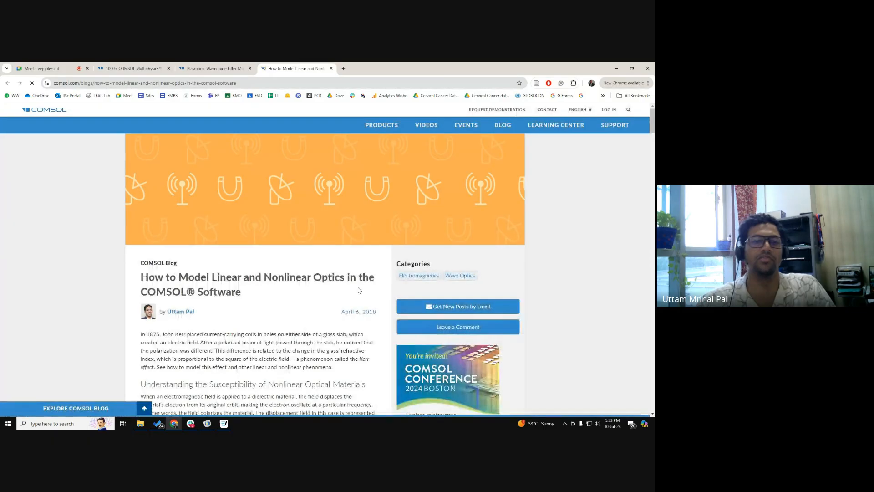
scroll(358, 288, down, 10)
scroll(293, 309, down, 4)
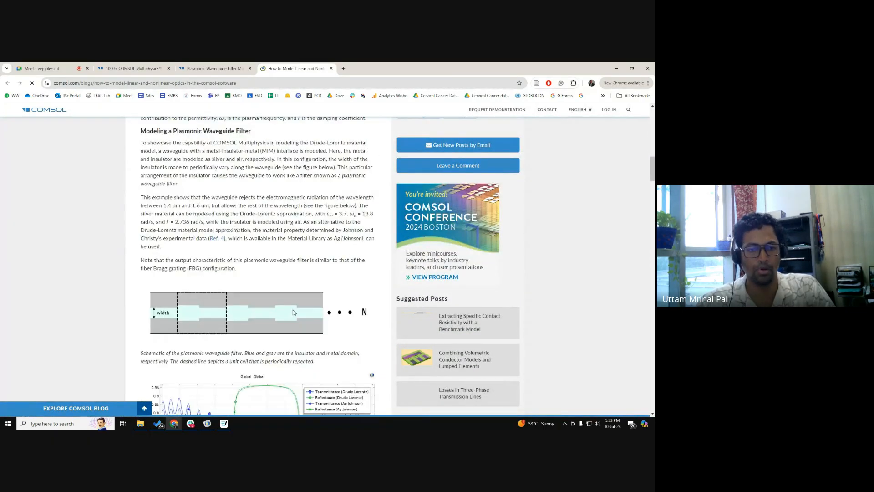
scroll(345, 313, down, 2)
scroll(346, 313, down, 1)
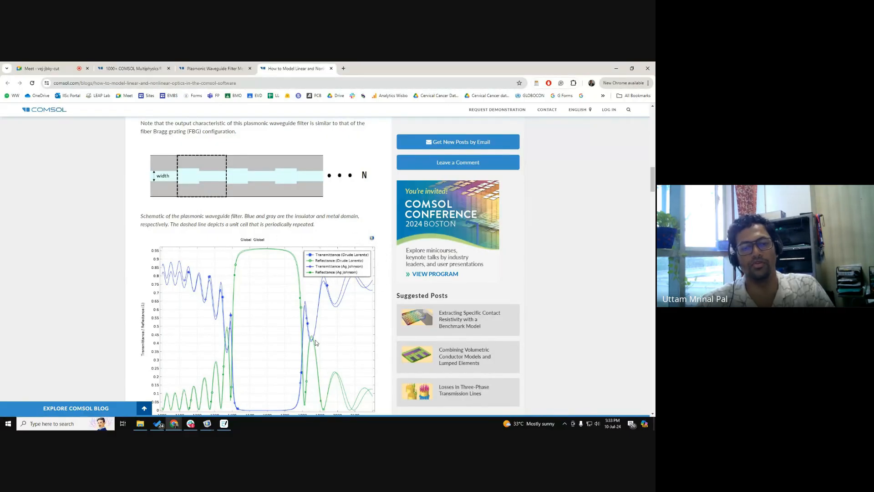
scroll(270, 288, down, 1)
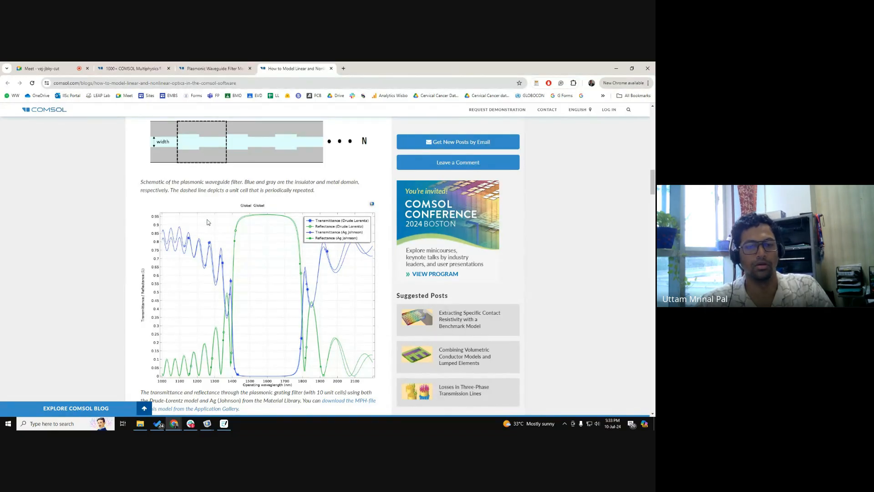
Step: Switch to the Goodnotes page, circle the δ symbol in red and retrace the thin layer at the particle's top surface
key(alt+Tab)
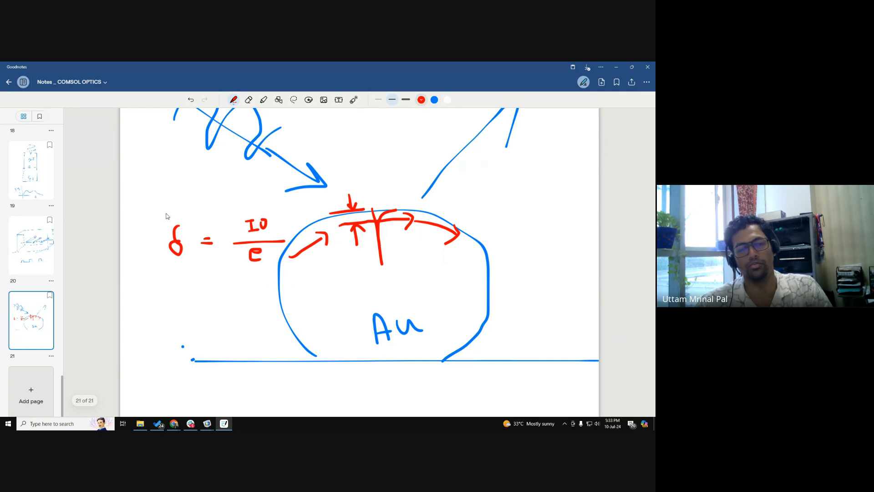
mouse_move(154, 234)
mouse_down()
mouse_move(194, 260)
mouse_move(164, 211)
mouse_move(156, 221)
mouse_up()
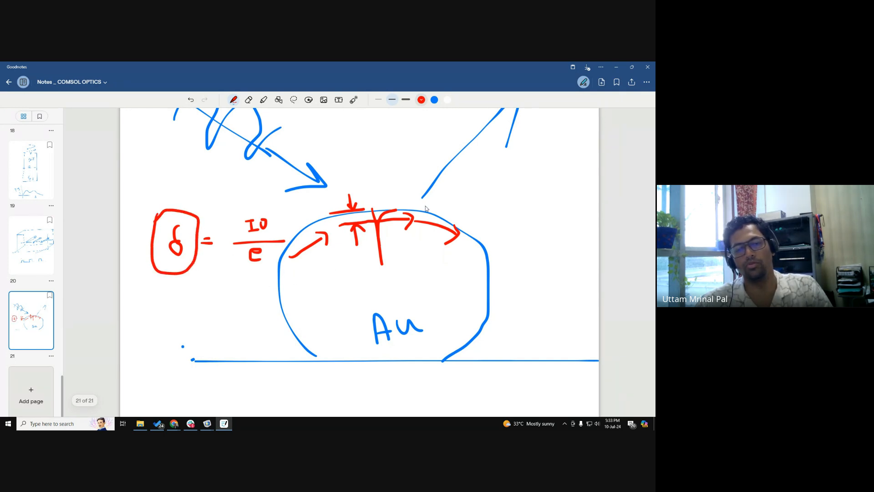
drag(341, 224, 390, 214)
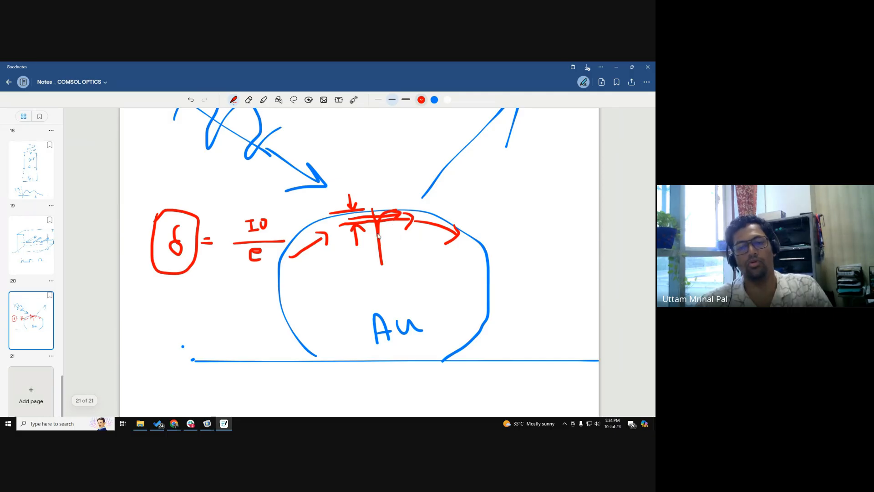
Step: Switch to COMSOL, add a Transition Boundary Condition to the Electromagnetic Waves, Frequency Domain physics and expand its Skin Depth Calculator
key(alt+Tab)
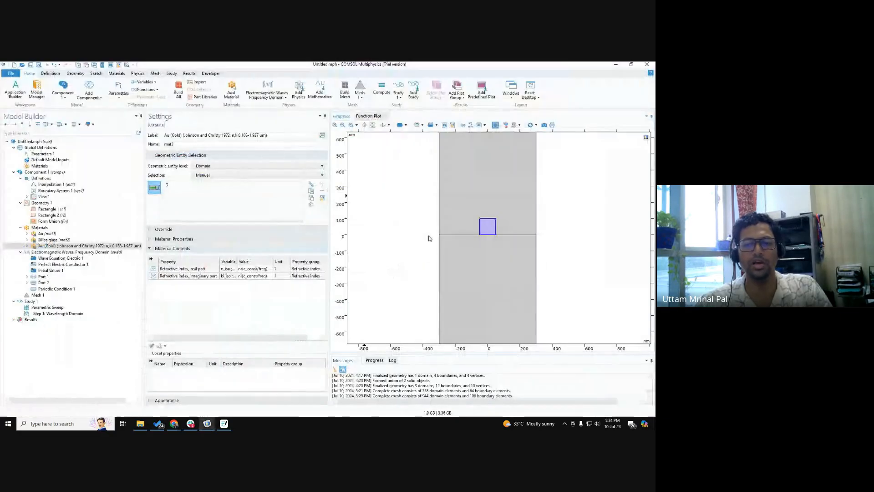
scroll(493, 227, up, 2)
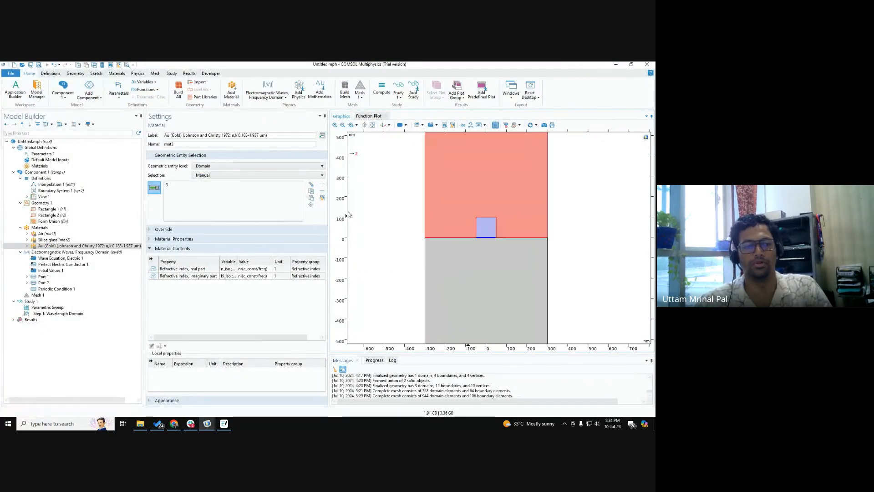
click(37, 295)
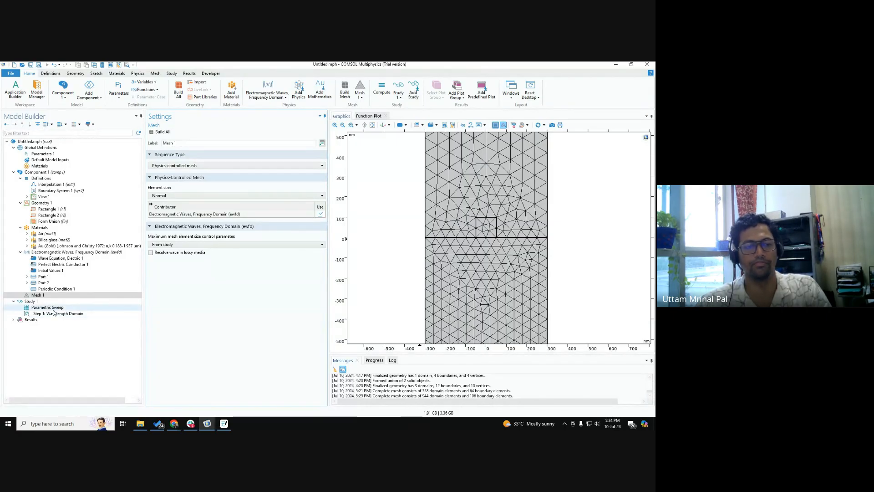
right_click(46, 252)
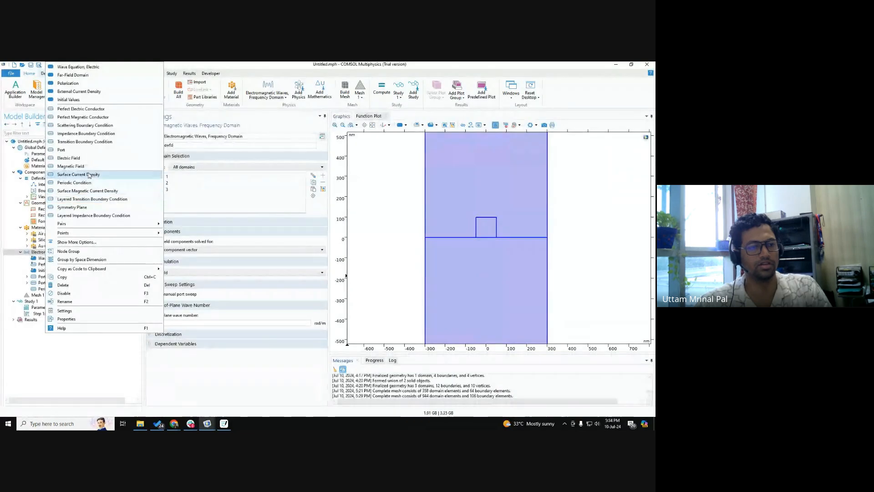
click(221, 309)
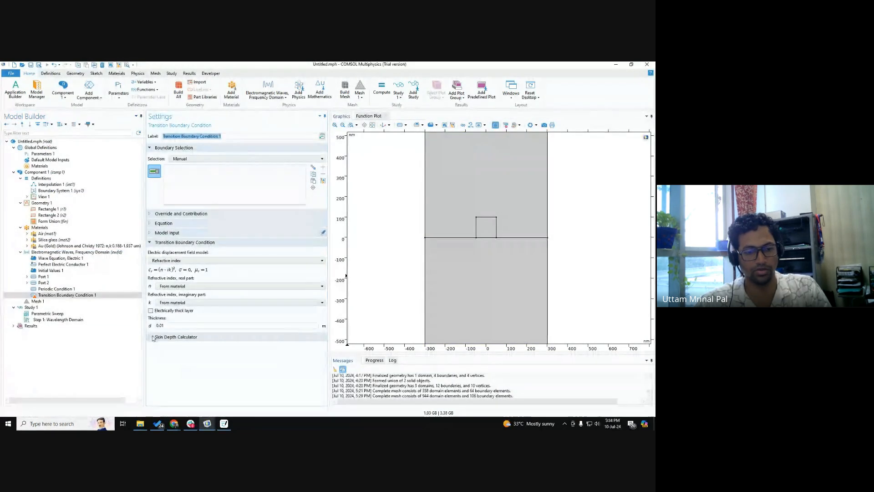
click(170, 336)
scroll(166, 339, down, 2)
click(165, 337)
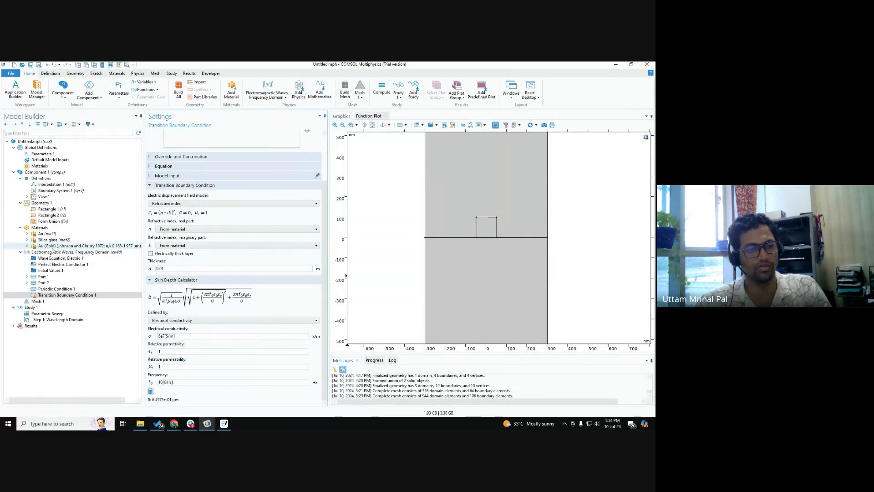
Step: Set the Skin Depth Calculator's frequency to c_const/400[nm]
click(172, 352)
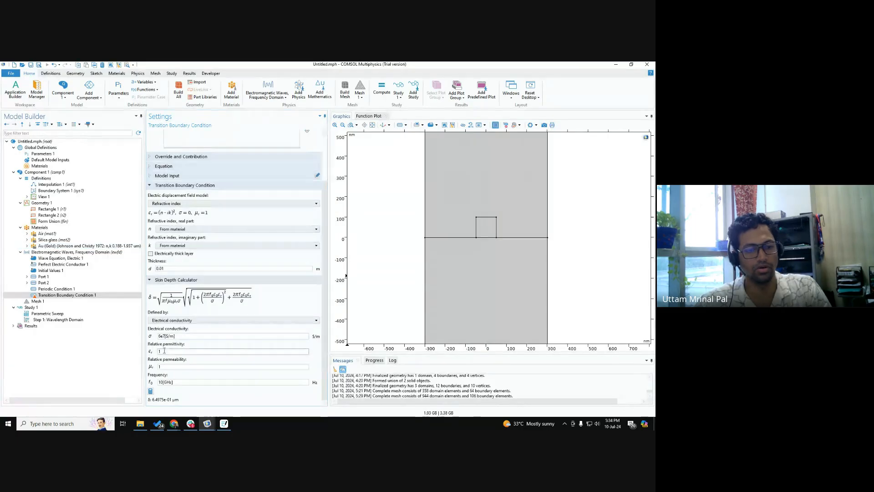
click(163, 382)
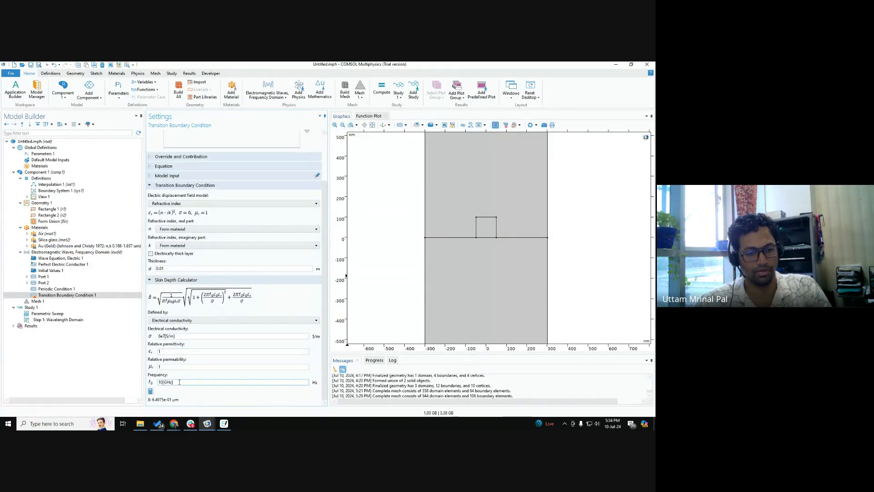
drag(178, 382, 134, 375)
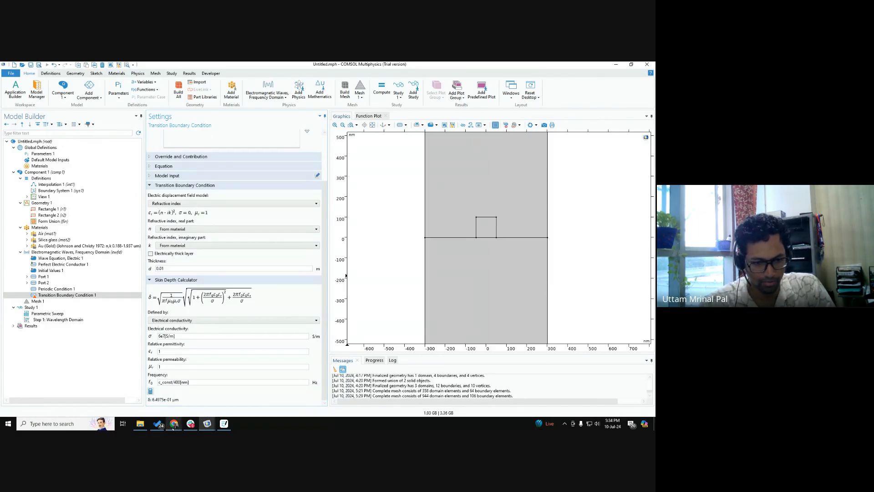
Step: Switch to Chrome and search Google in a new tab for "electric conductivity of gold"
mouse_move(175, 423)
click(153, 408)
key(ctrl+t)
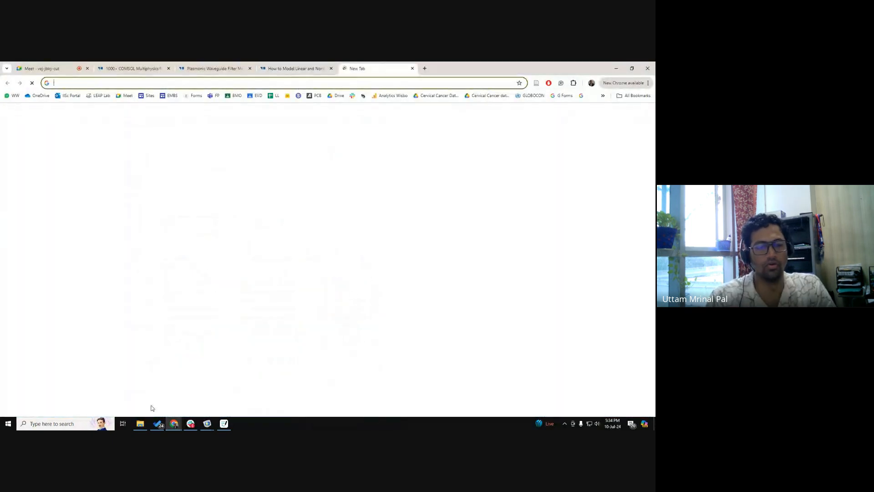
text(conductivity)
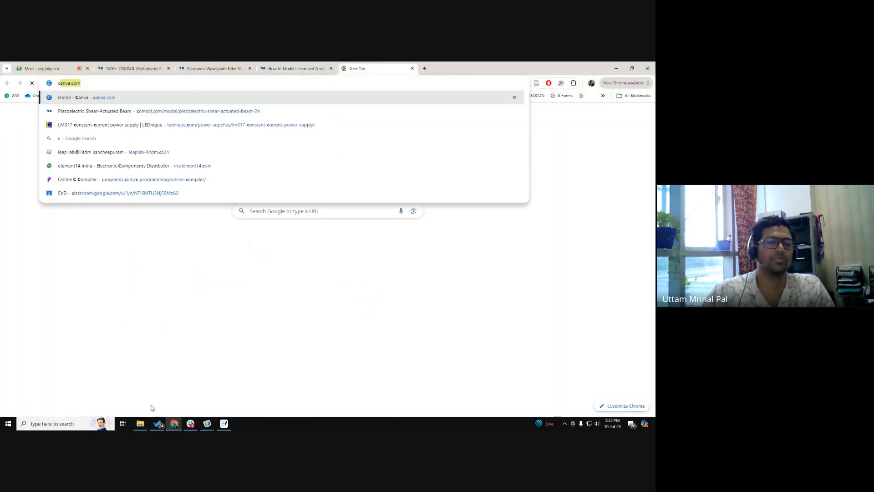
text( of go)
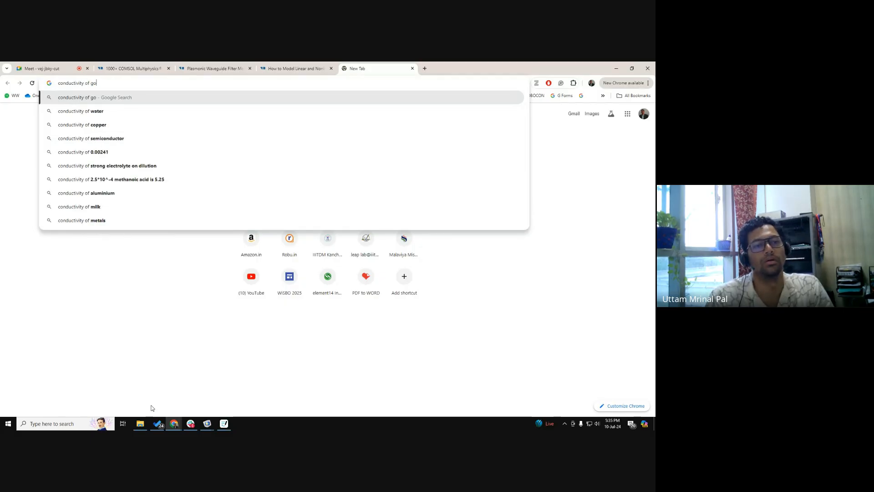
text(ld)
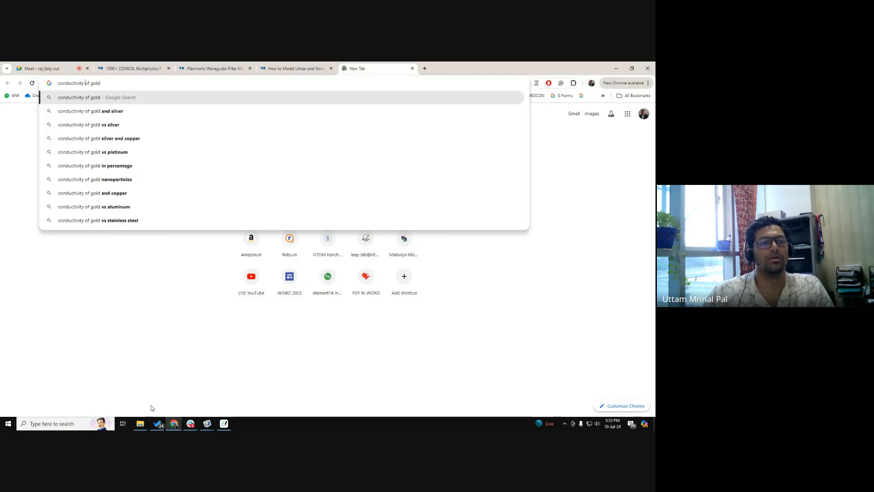
text(delectric)
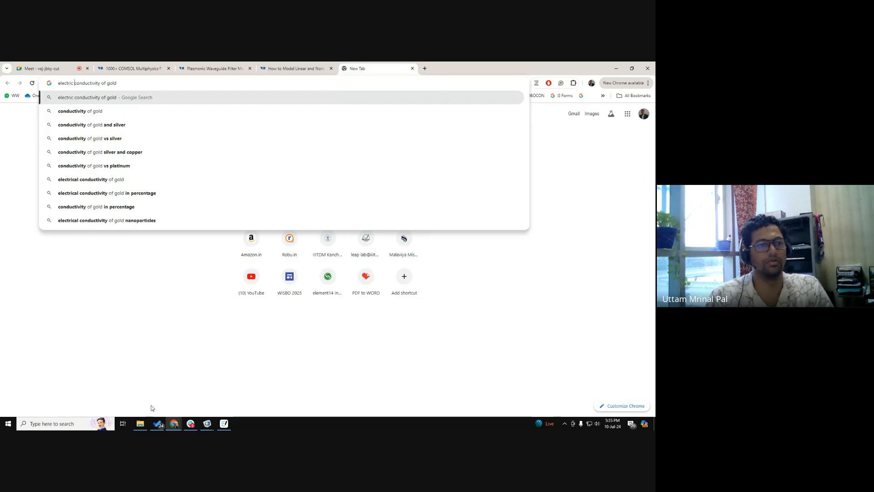
key(Return)
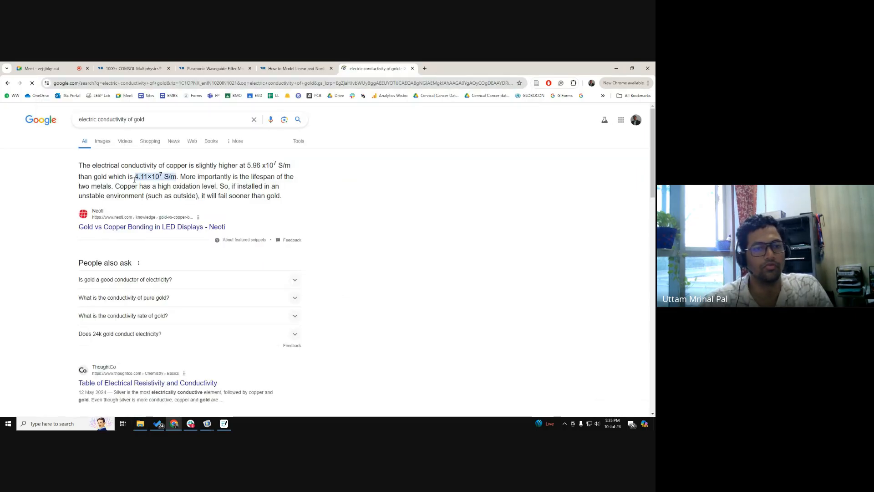
Step: Switch back to COMSOL, set the calculator's electrical conductivity to 4e7[S/m] and calculate the skin depth
key(alt+Tab)
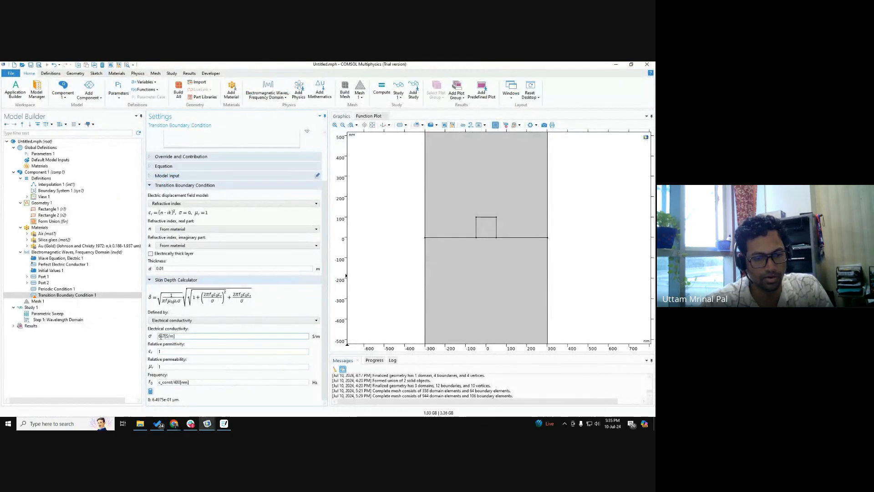
text(4)
click(151, 391)
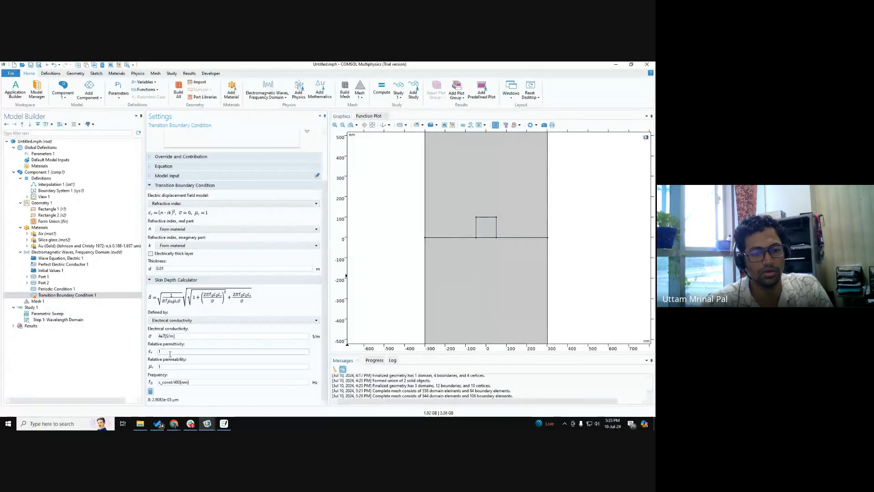
Step: Disable the Transition Boundary Condition in the Electromagnetic Waves physics
click(61, 296)
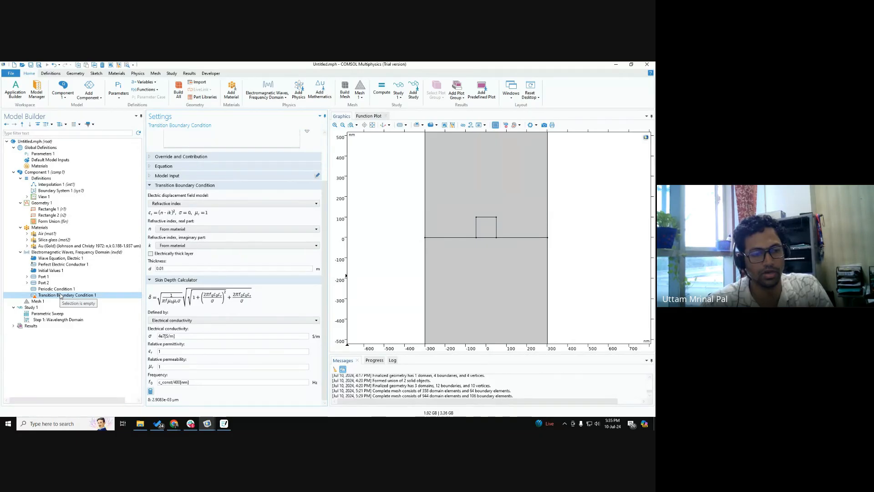
right_click(61, 295)
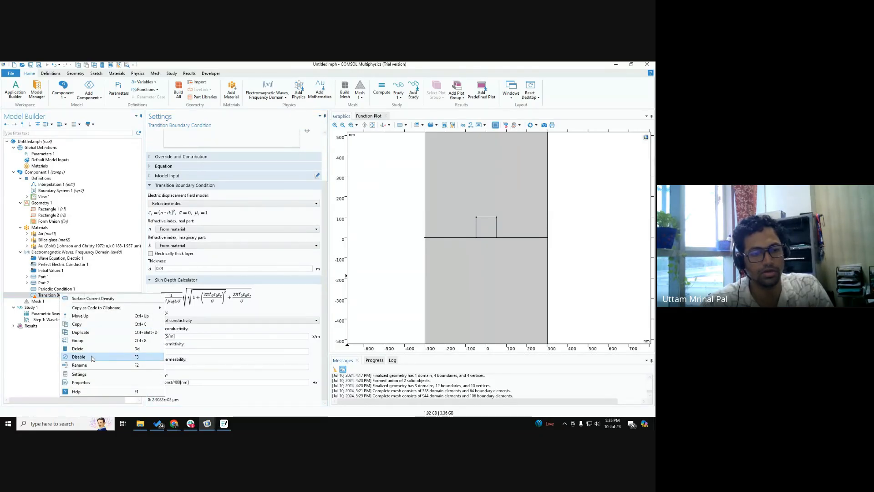
click(75, 329)
Step: Review the whole mesh, the Parametric Sweep range for lda0 and the Wavelength Domain study settings
click(71, 301)
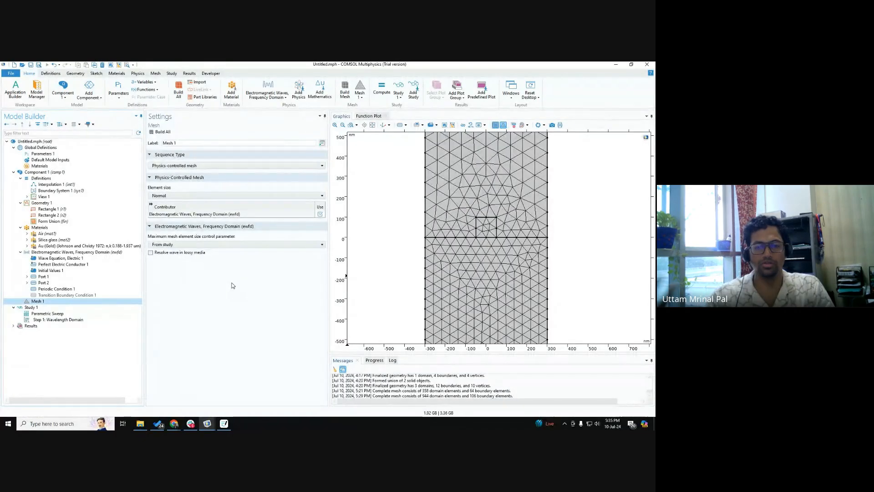
click(182, 195)
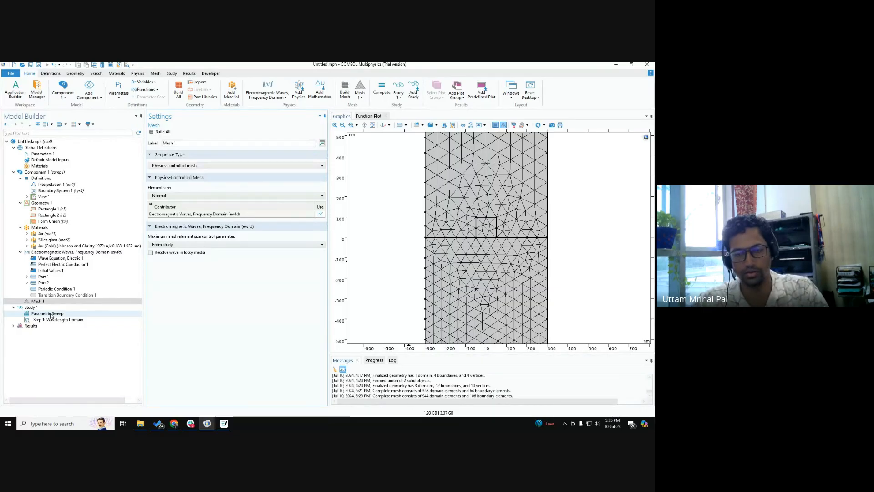
click(373, 124)
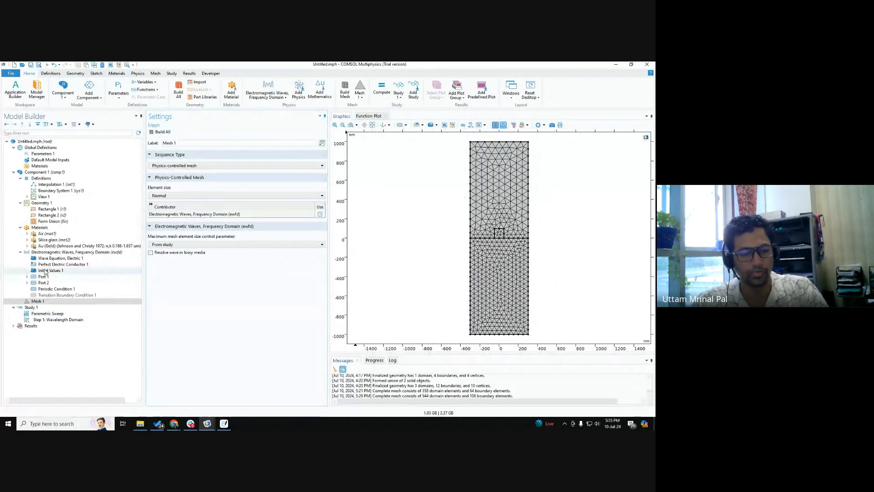
click(46, 314)
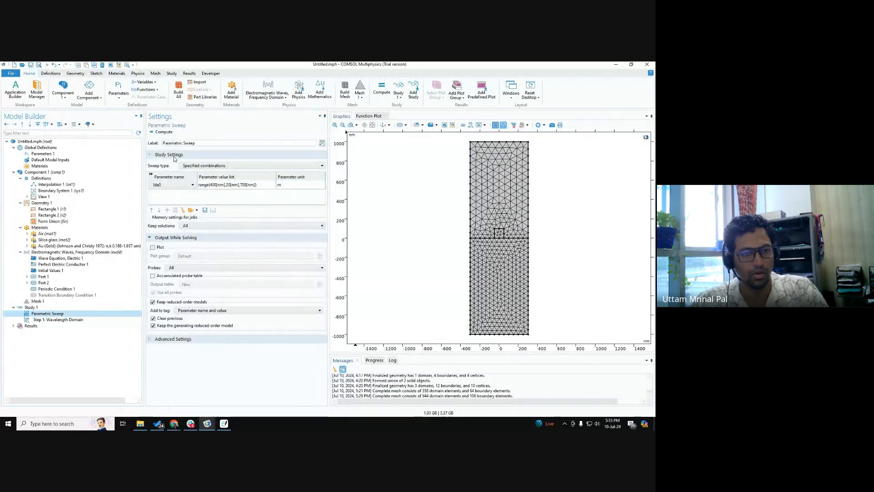
click(58, 318)
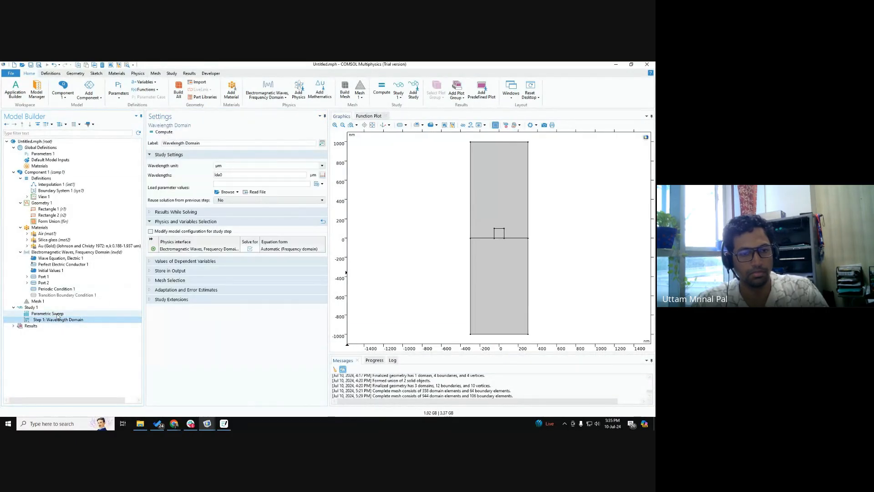
click(55, 314)
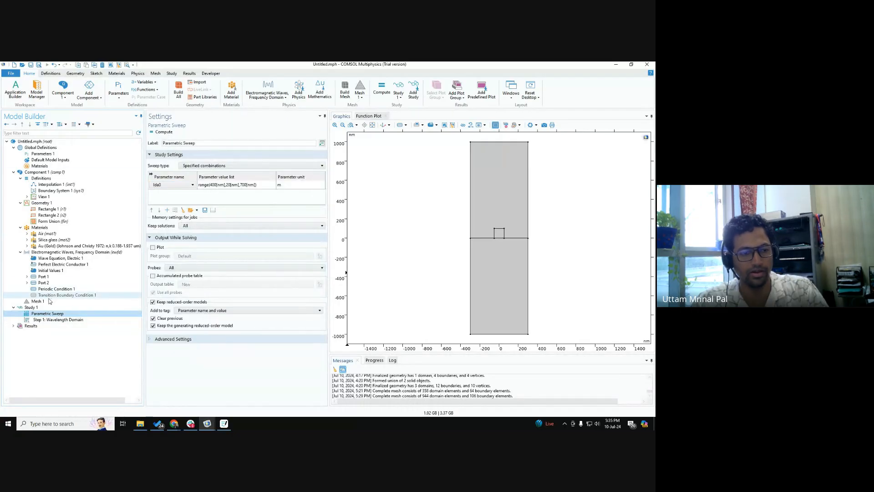
click(50, 301)
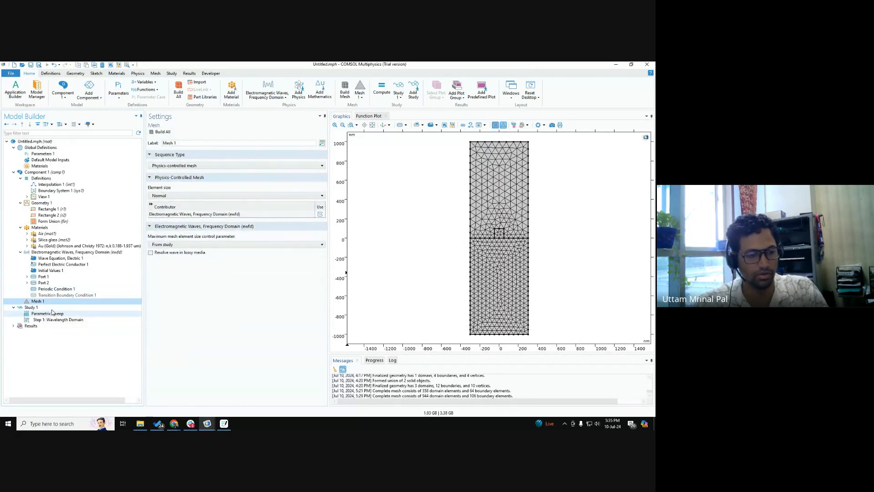
click(55, 307)
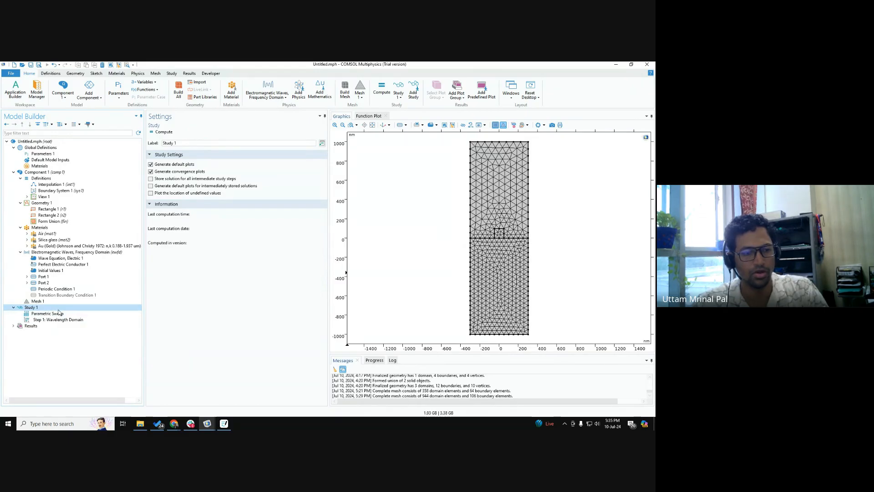
click(50, 314)
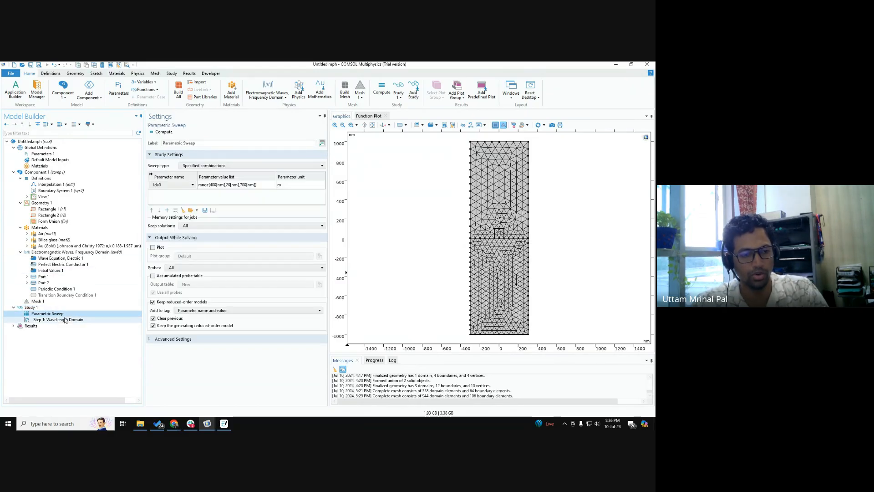
click(64, 320)
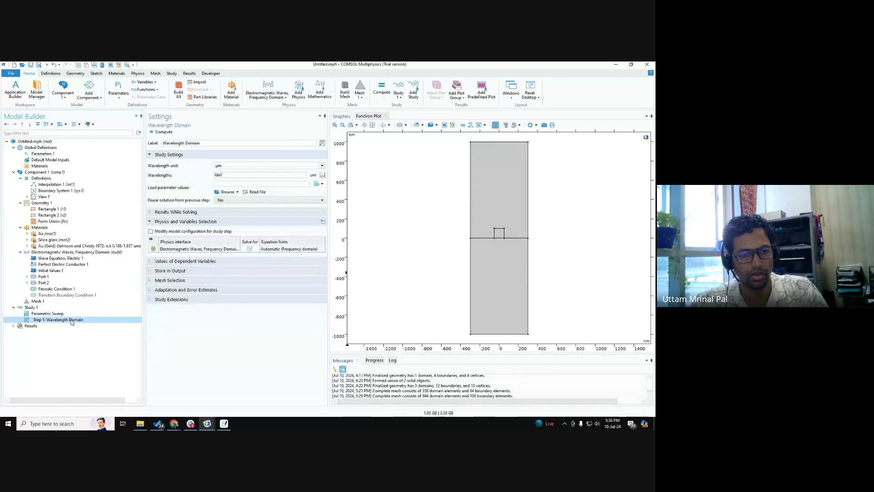
click(231, 176)
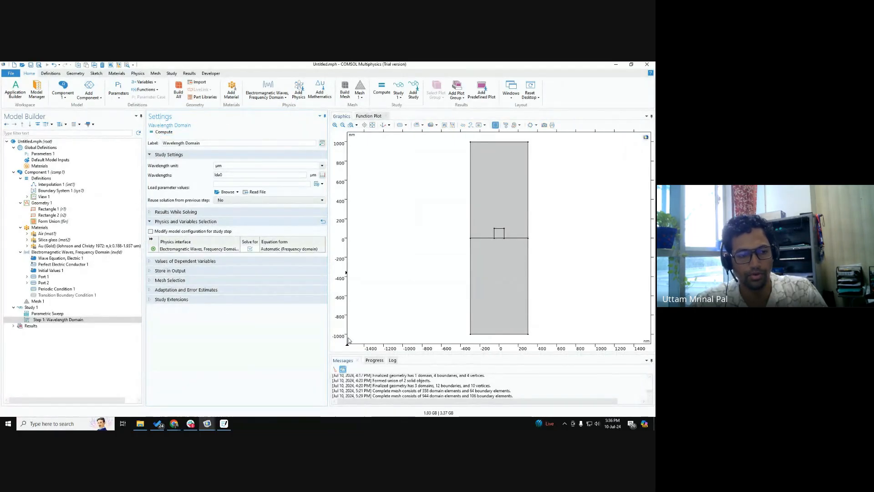
Step: Compute the study with the message area enlarged, and display the solver's progress
drag(387, 356, 387, 315)
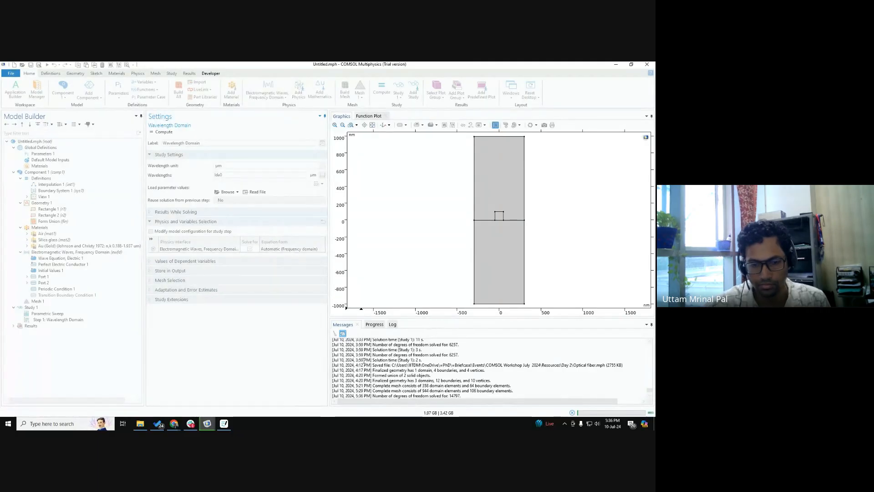
click(376, 325)
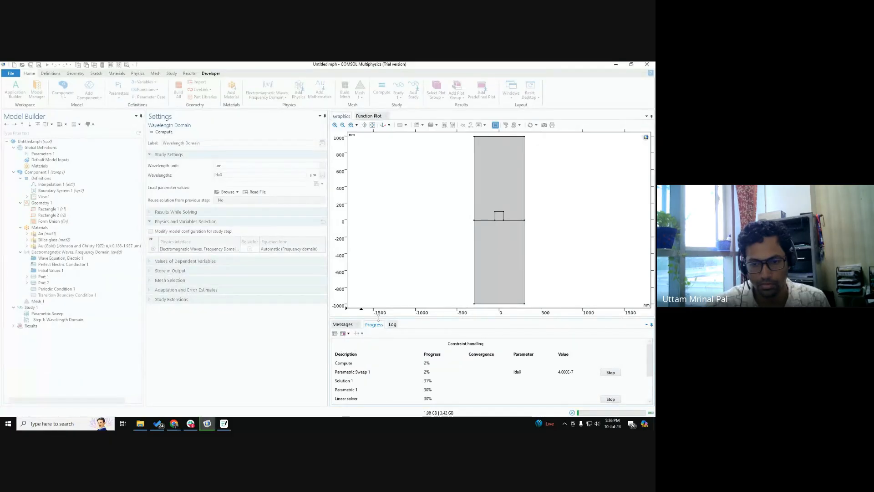
Step: Enlarge the solver output area and check the progress and the message log while the study computes
drag(378, 317, 379, 304)
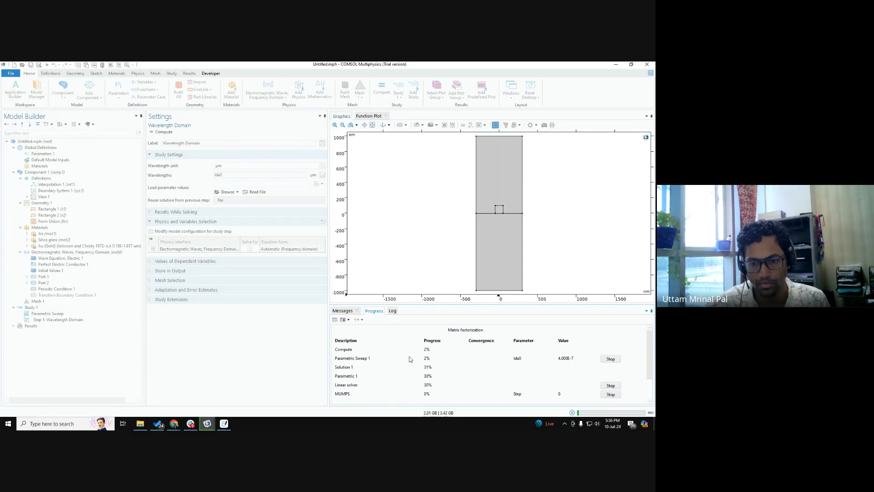
click(341, 311)
click(368, 311)
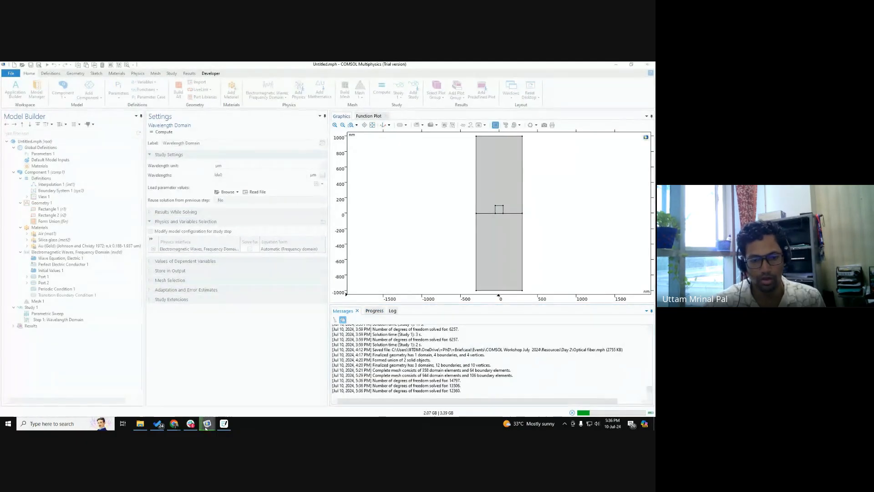
Step: Switch to the focusing_lens.mph window and list the Gratings and Metamaterials examples of the Wave Optics Module, with Verification Examples and Waveguides collapsed
mouse_move(207, 423)
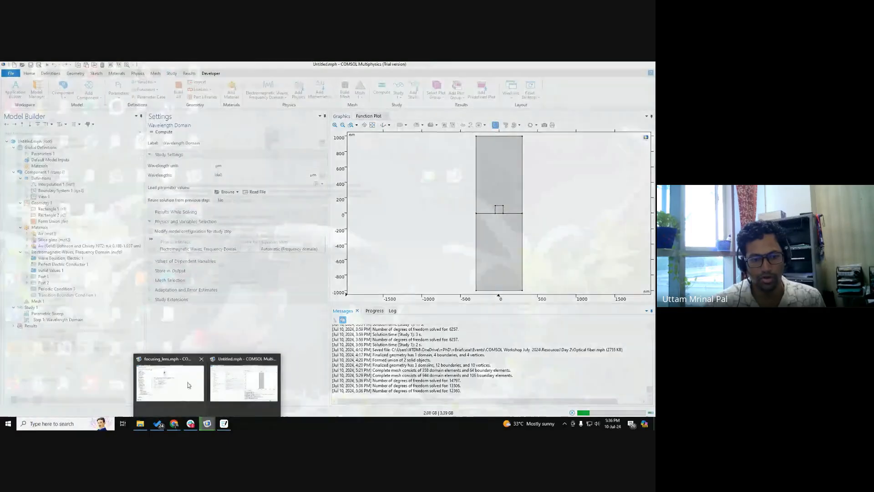
click(258, 386)
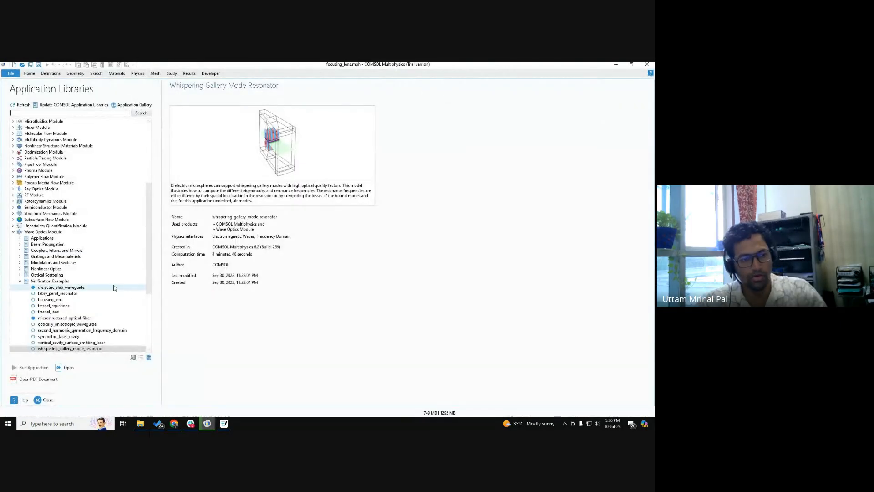
scroll(49, 291, down, 2)
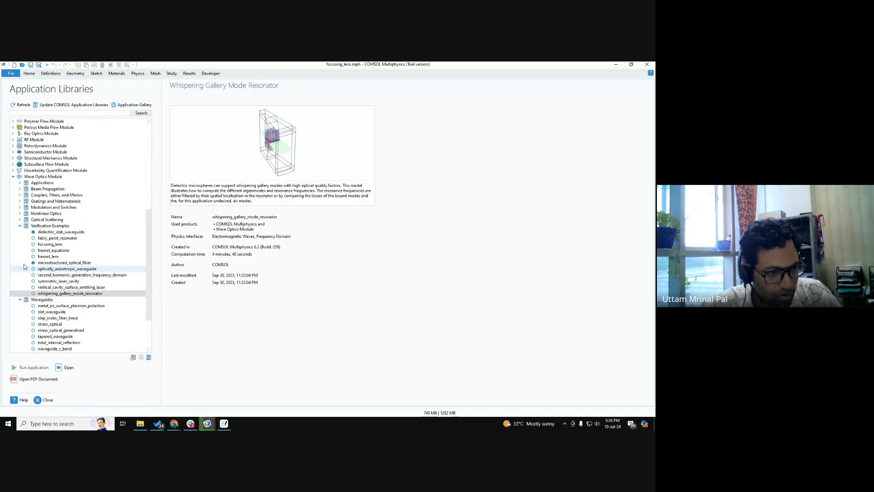
click(20, 226)
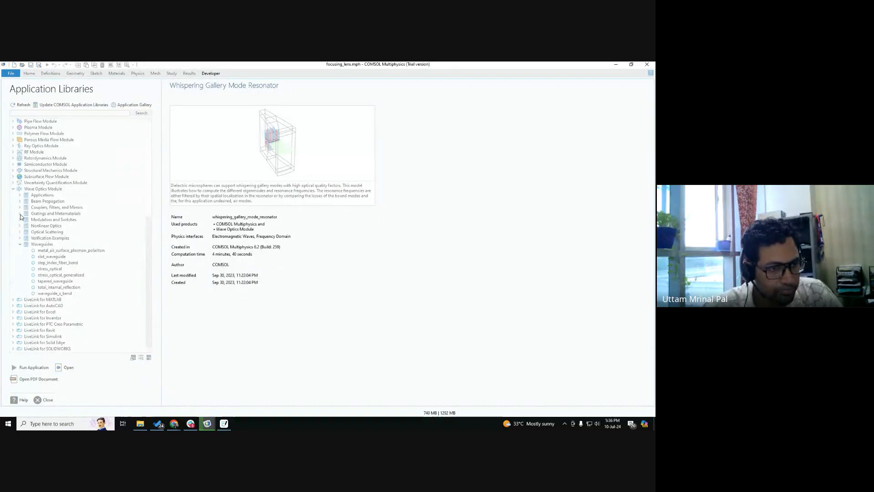
click(20, 245)
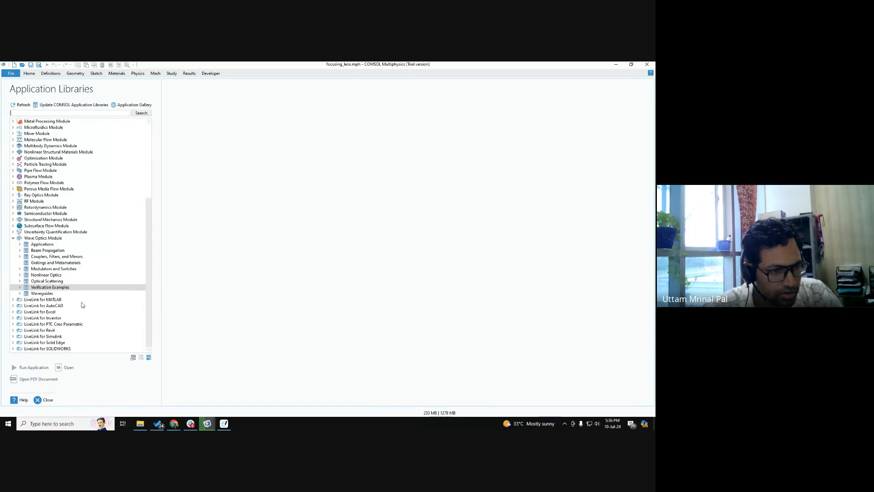
click(51, 287)
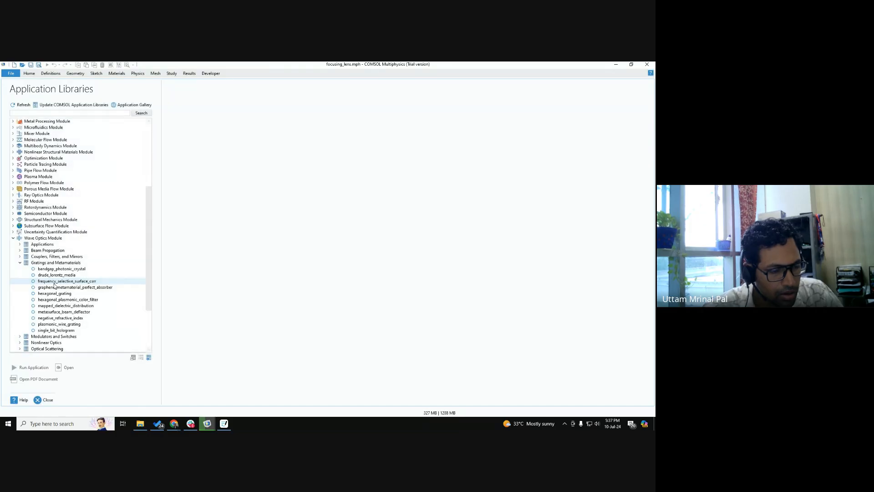
Step: Preview the drude_lorentz_media example, and open plasmonic_wire_grating as the local compact file
click(61, 270)
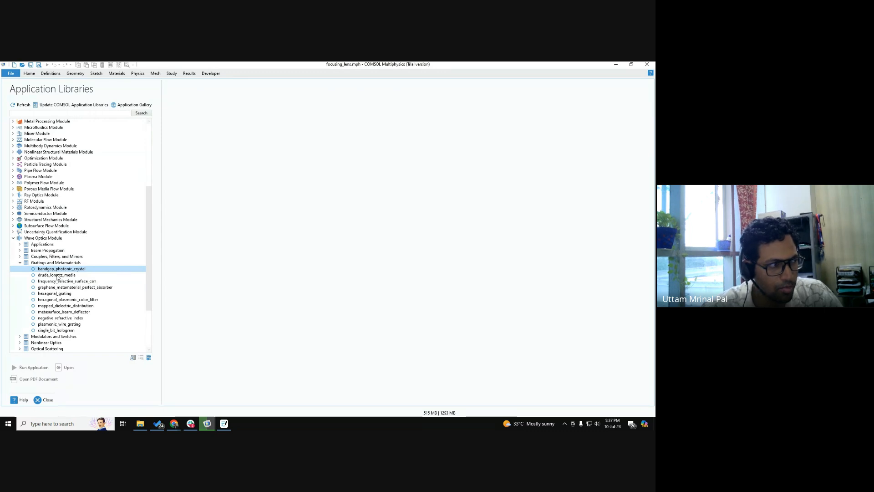
click(57, 275)
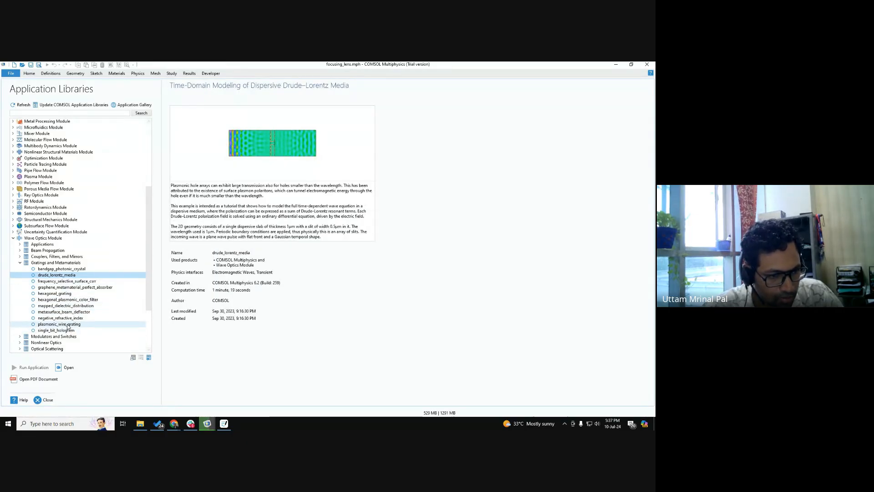
click(68, 325)
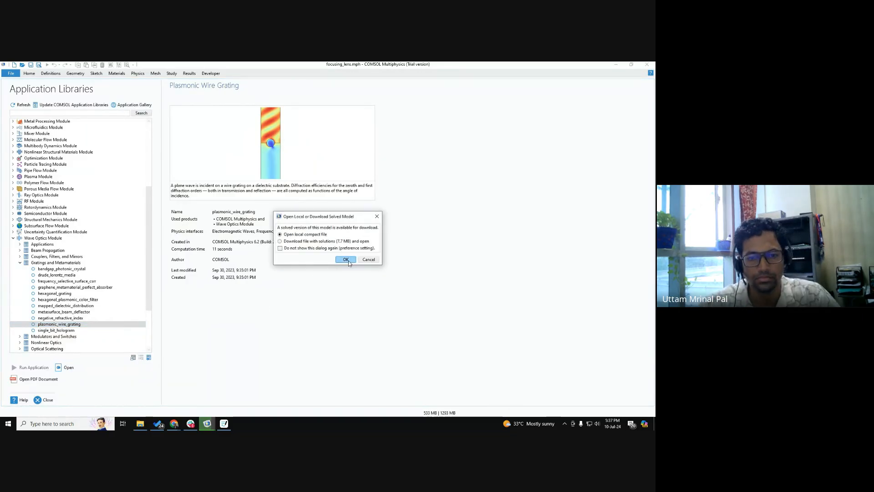
click(348, 260)
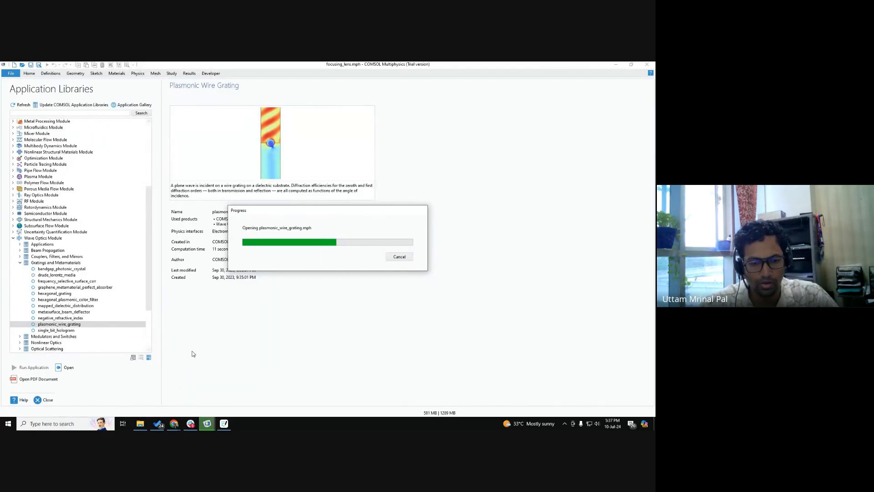
Step: Switch to Chrome and search the COMSOL Application Gallery for "plasmonic wire grating"
mouse_move(174, 424)
click(187, 397)
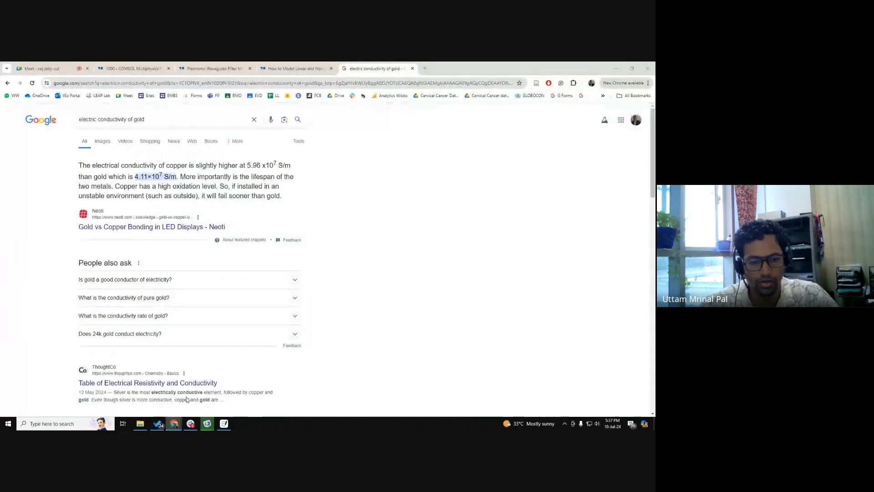
click(126, 68)
drag(170, 175, 165, 181)
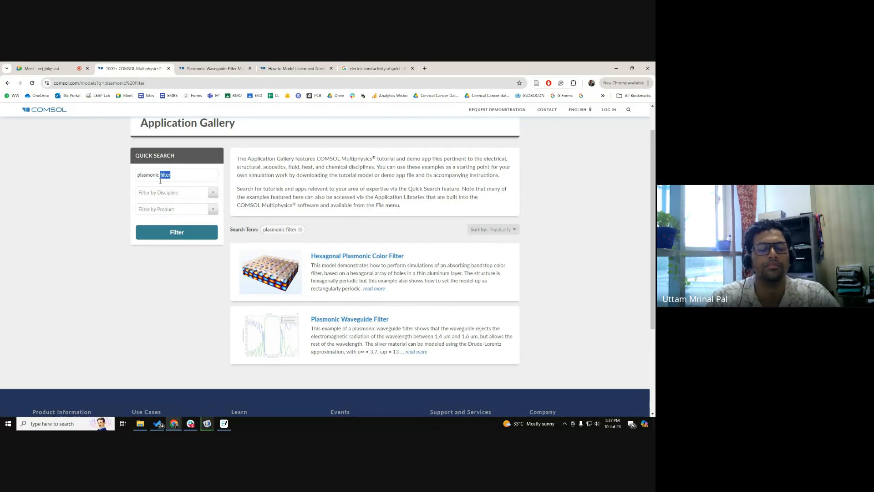
text(wire grating)
key(Return)
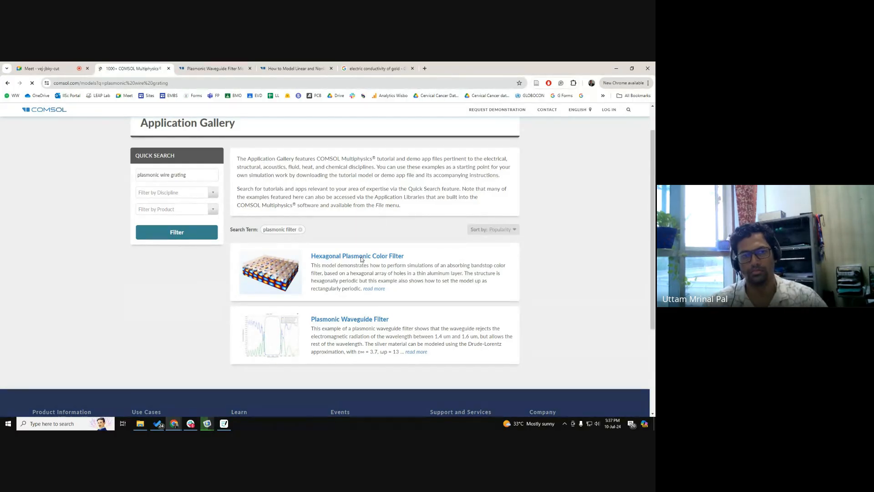
Step: Open the Plasmonic Wire Grating (RF) result in a new tab and copy its page address
scroll(362, 259, down, 1)
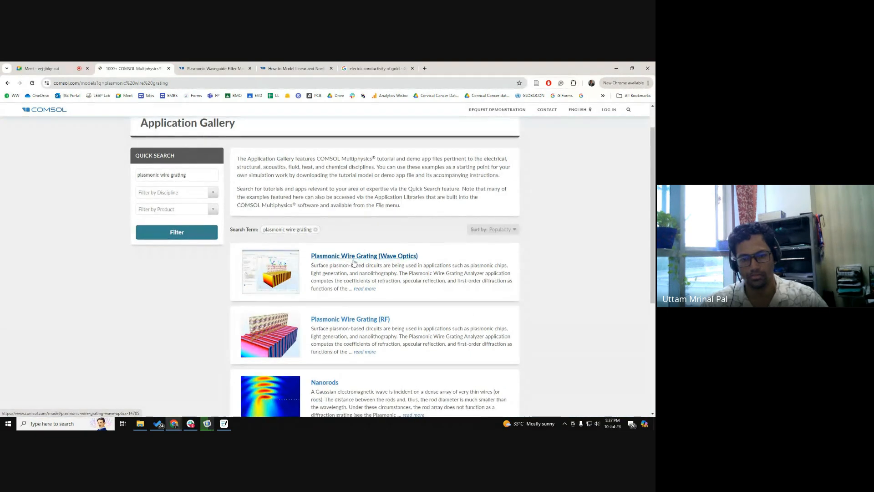
scroll(357, 268, down, 2)
middle_click(351, 250)
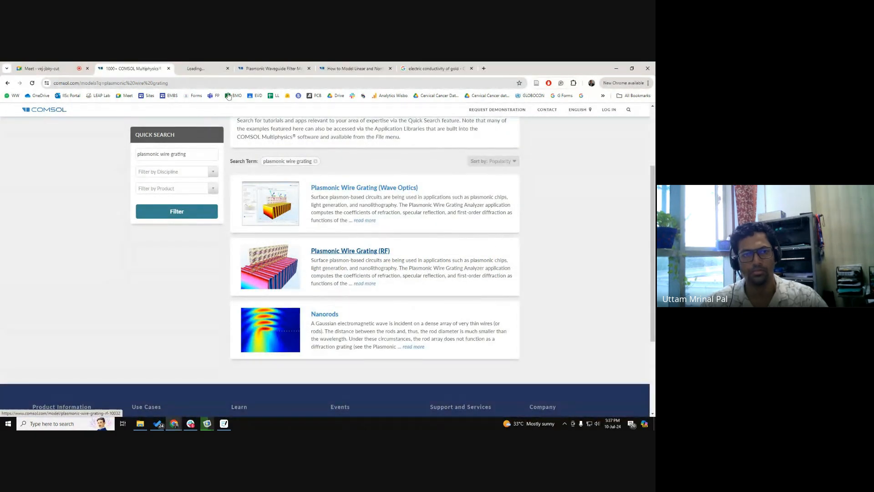
click(196, 69)
click(187, 83)
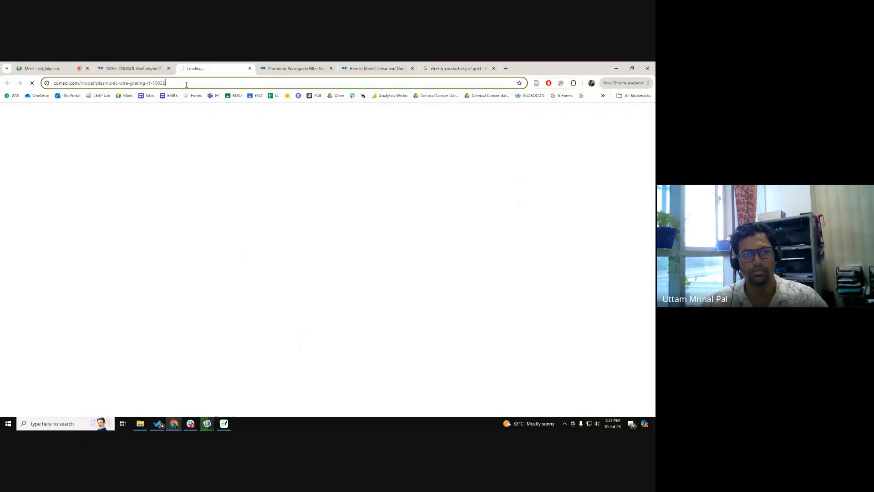
Step: Close the model page and post its copied link in the Google Meet in-call chat, closing the chat when sent
click(250, 68)
click(41, 68)
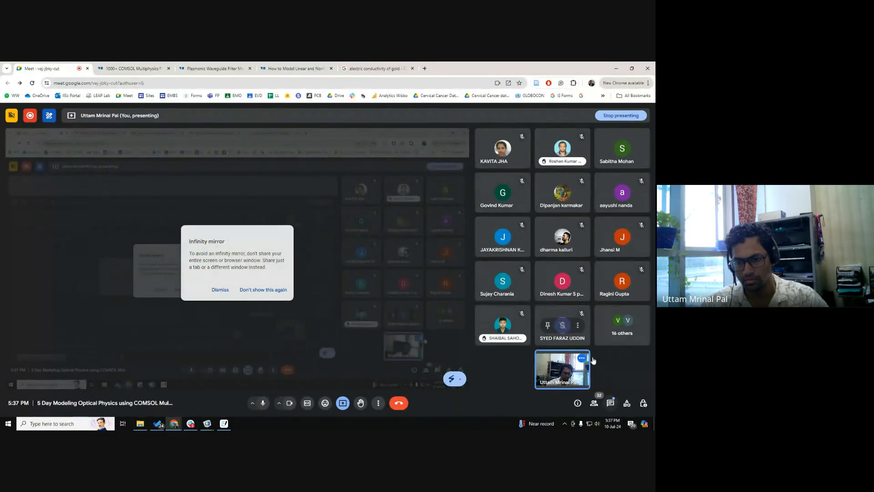
click(611, 401)
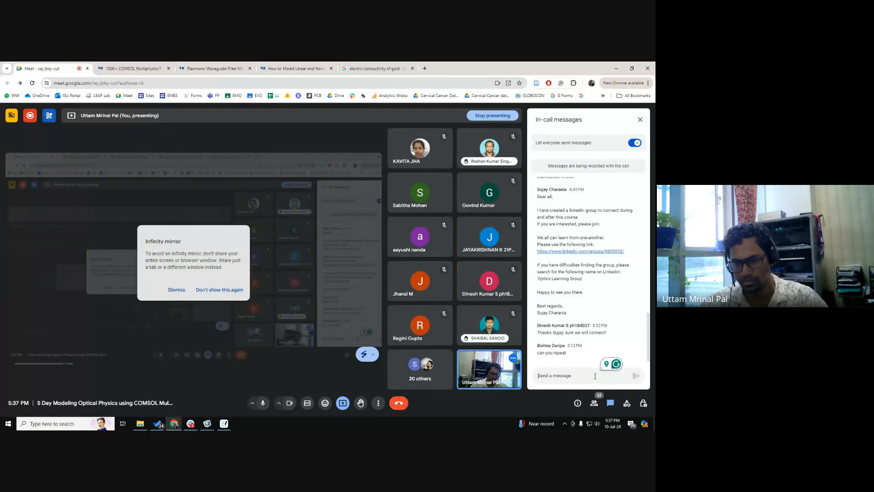
text(https://www.comsol.com/model/plasmonic-wire-grating-rf-10032)
key(Return)
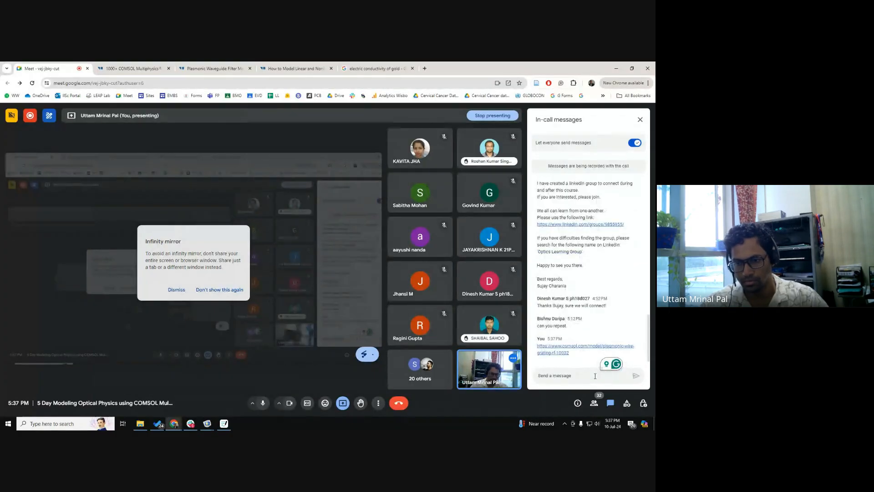
click(641, 120)
Step: Switch to the computed Untitled.mph model in COMSOL, check the wire grating file's loading, and enlarge the Electric Field plot area
mouse_move(207, 423)
click(267, 382)
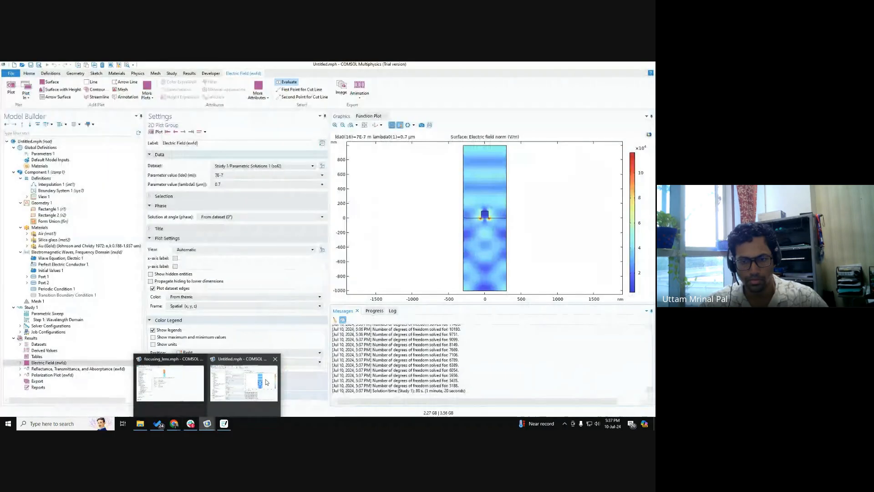
click(184, 393)
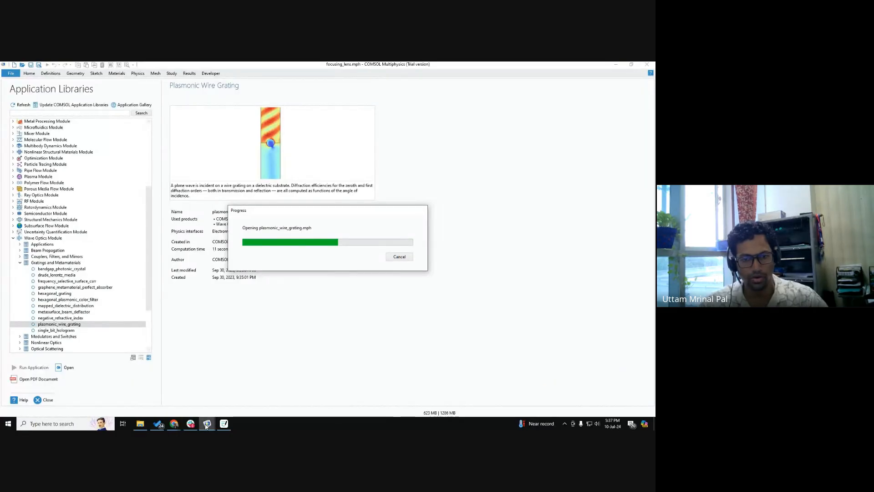
click(253, 382)
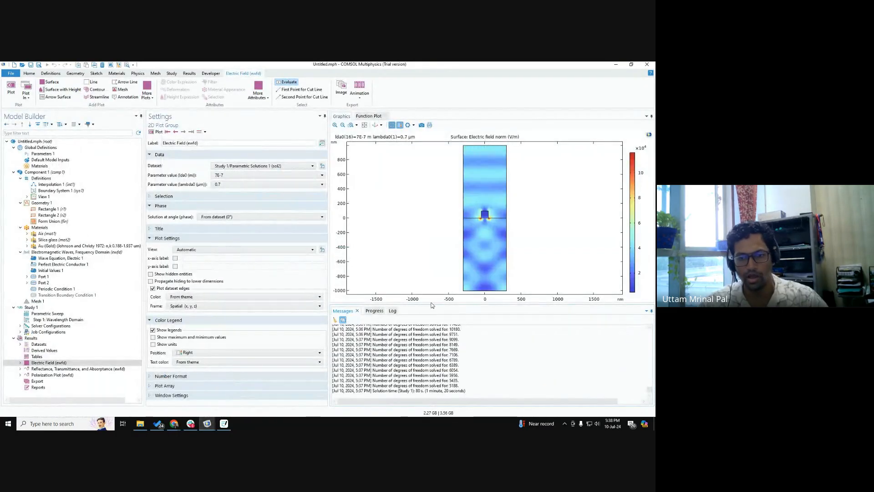
drag(432, 305, 433, 337)
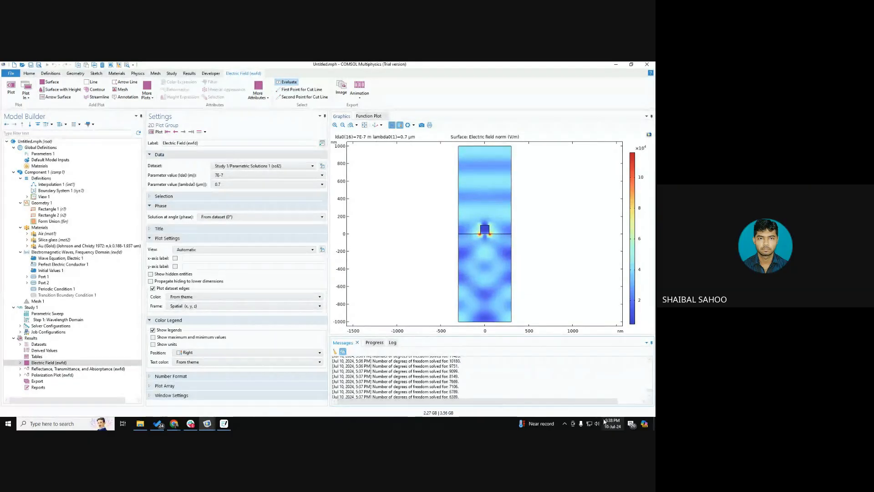
click(597, 423)
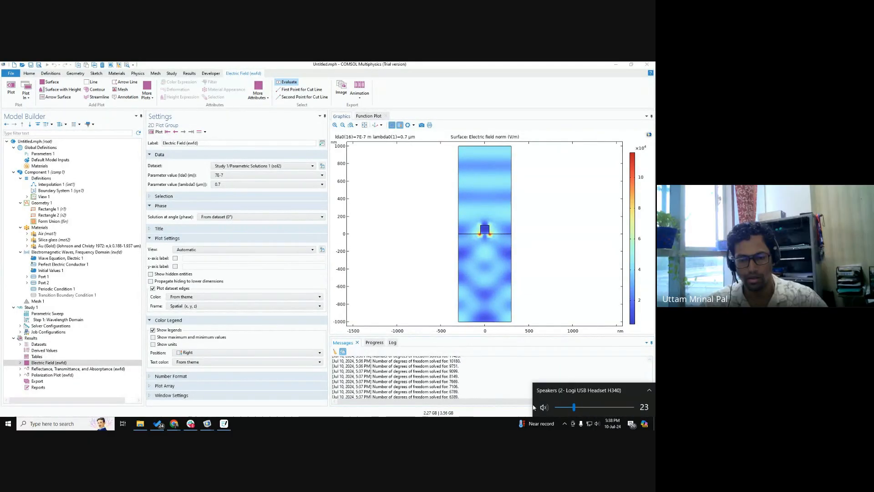
click(441, 344)
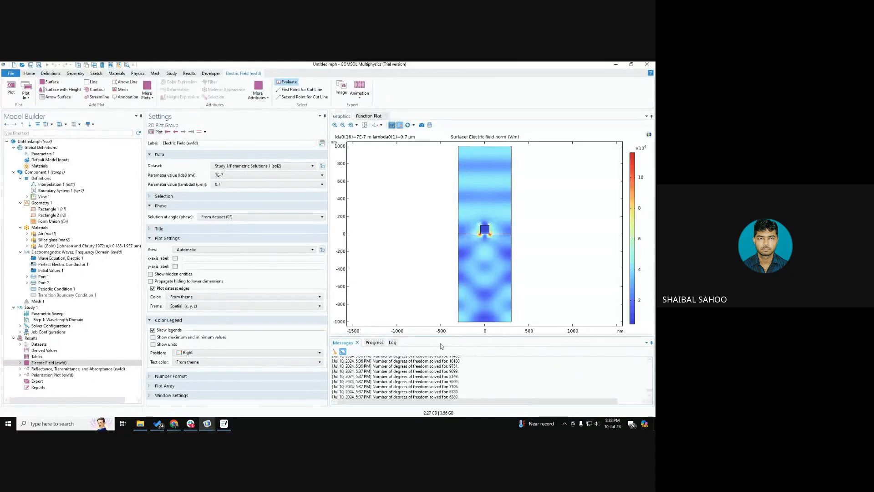
Step: Delete the disabled Transition Boundary Condition from the Electromagnetic Waves physics
right_click(62, 299)
click(87, 353)
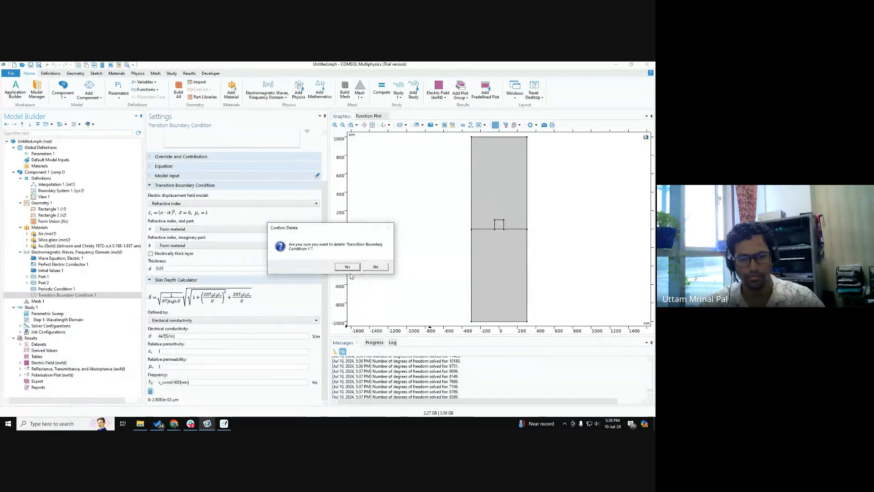
click(345, 267)
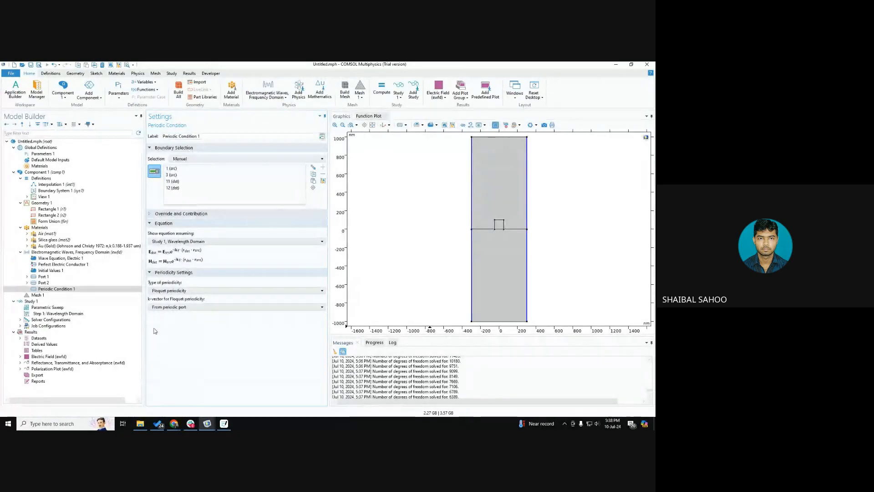
Step: Review which domains the Air, Silica glass and Au (Gold) materials are assigned to, and display the Electric Field plot
click(41, 235)
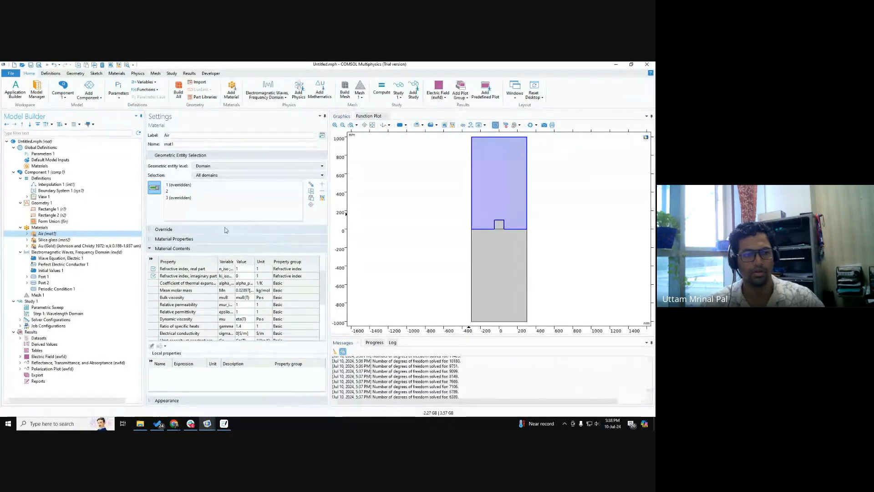
click(51, 240)
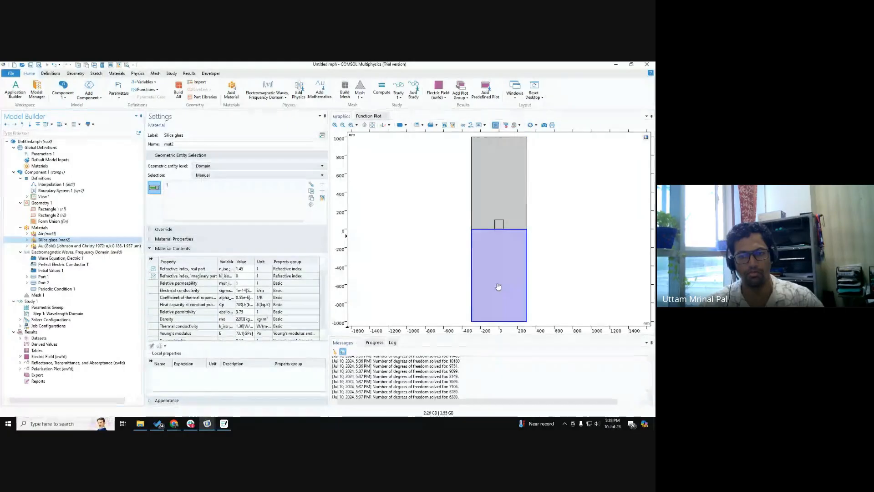
click(65, 246)
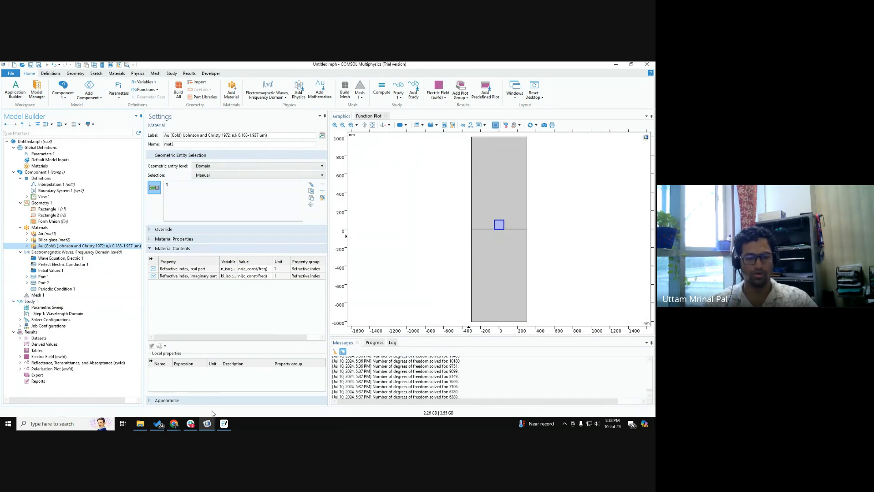
click(44, 357)
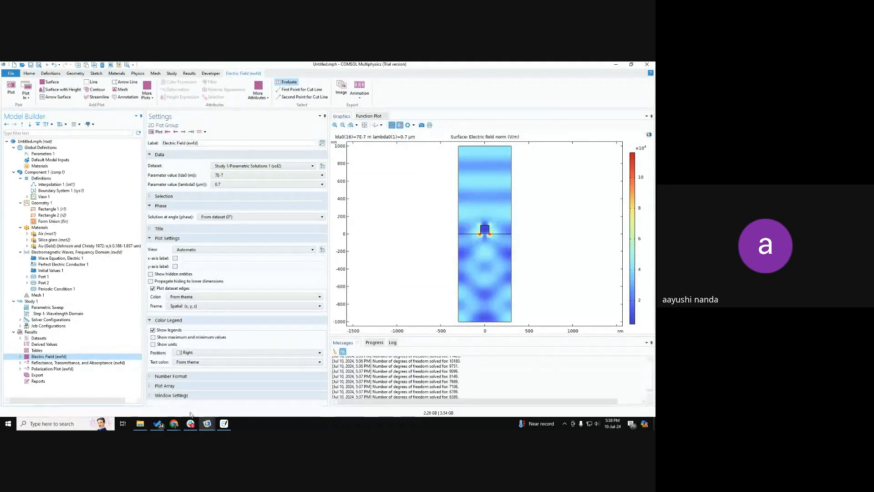
Step: Check the participants in the Google Meet call and switch back to the COMSOL model
mouse_move(174, 424)
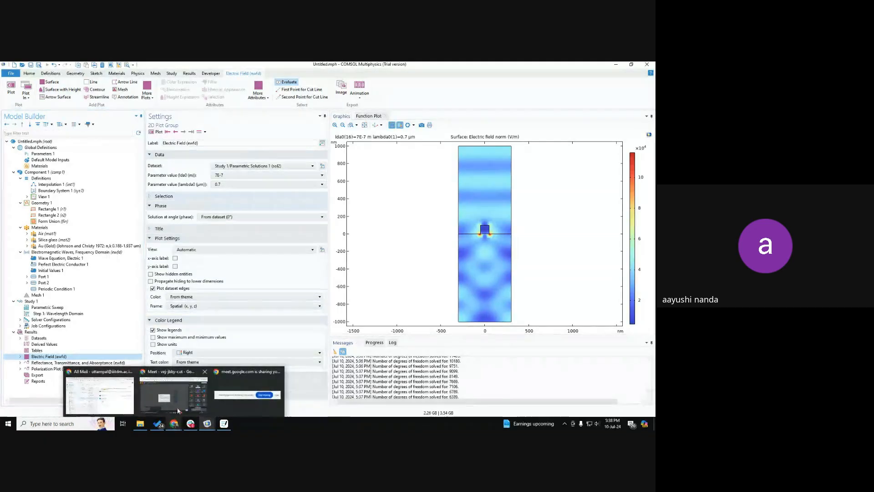
click(177, 401)
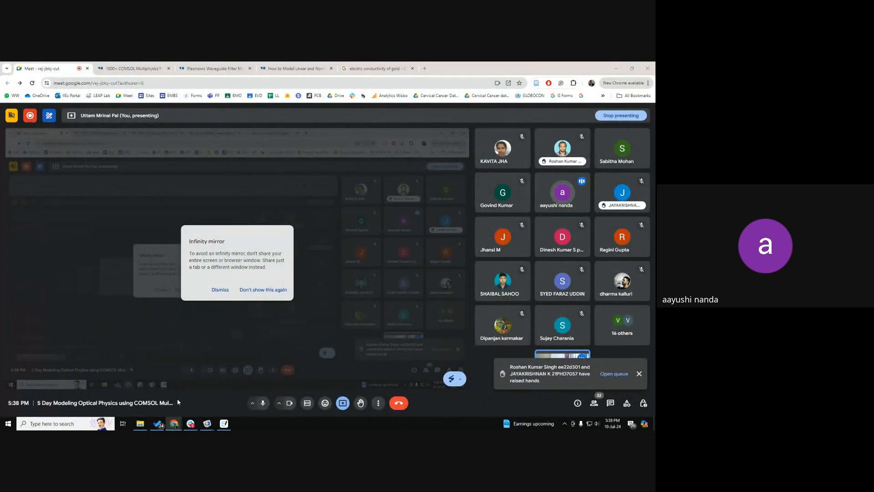
key(alt+Tab)
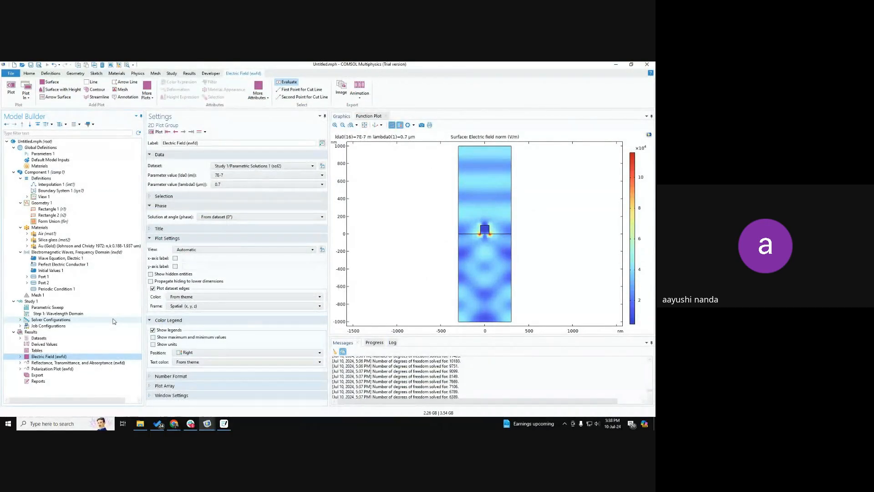
Step: Review the Parametric Sweep and Wavelength Domain step under Study 1
click(59, 308)
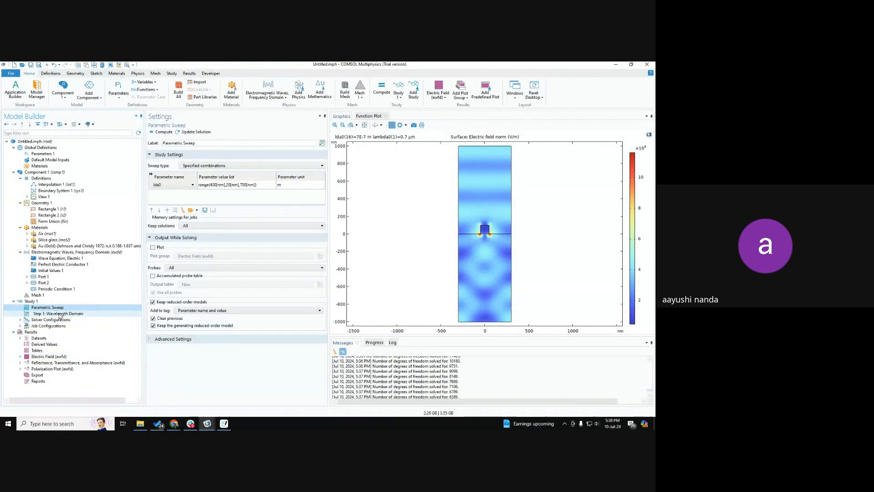
click(59, 314)
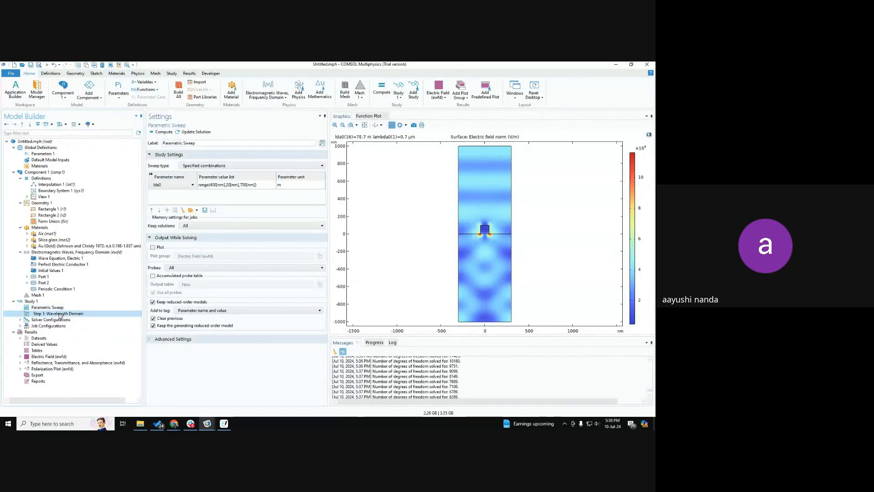
click(56, 308)
Step: Switch to the Google Meet call and stop presenting the screen
key(alt+Tab)
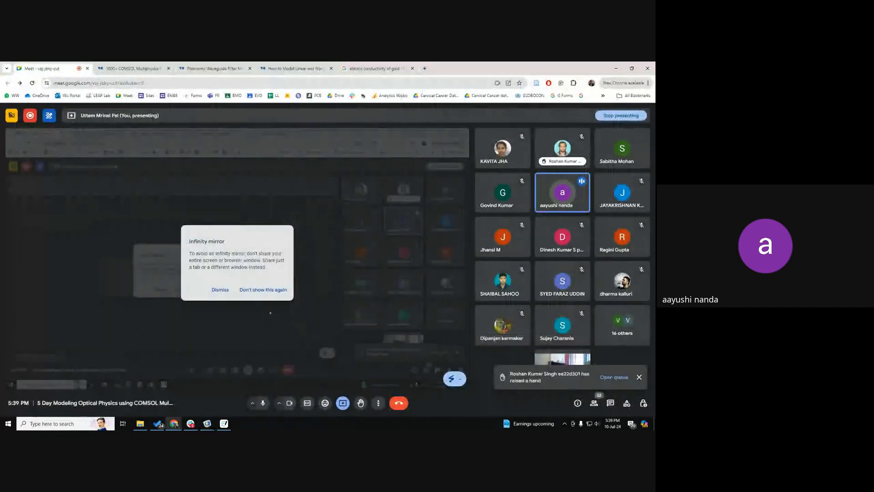
click(346, 404)
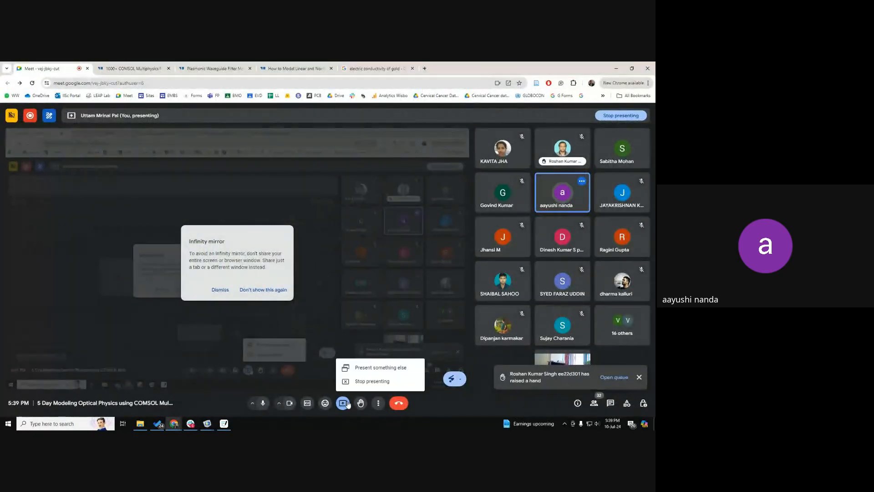
click(357, 382)
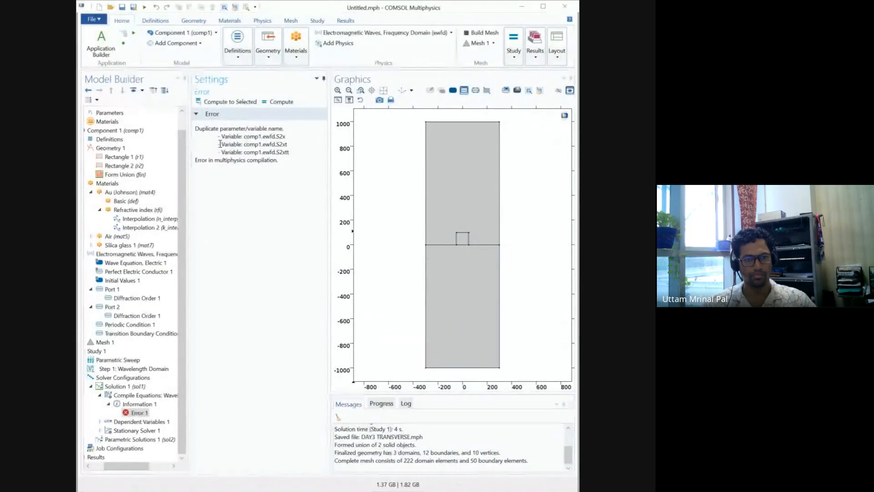
Step: Highlight the full Error 1 message in the participant's shared model to read which variables are duplicated
mouse_move(209, 129)
mouse_down()
mouse_move(258, 175)
mouse_move(236, 145)
mouse_move(211, 135)
mouse_up()
click(258, 176)
drag(204, 135, 272, 165)
click(196, 129)
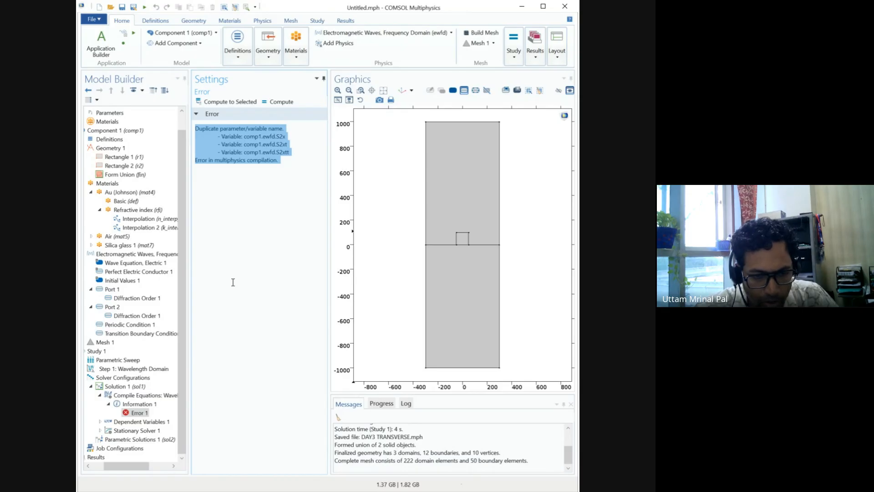
Step: Check the diffraction order under Port 1, then set Port 2's port name to 3 and its Diffraction Order 1 port name to 4
click(139, 299)
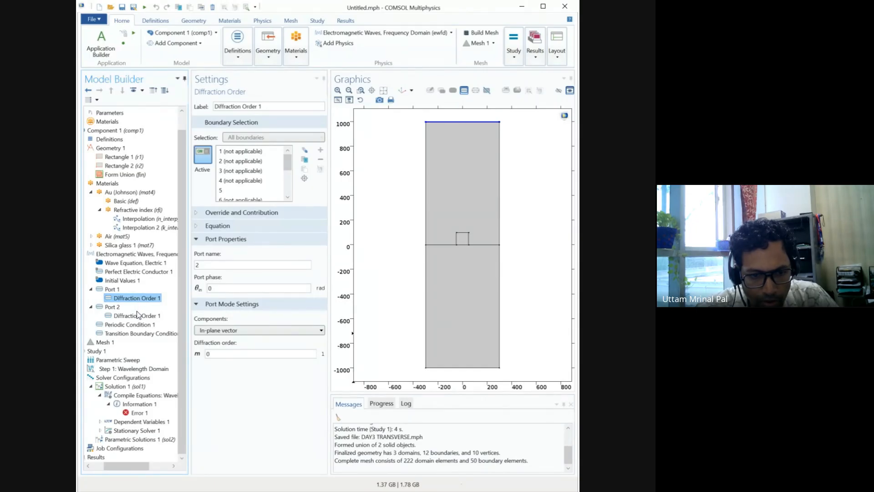
click(121, 308)
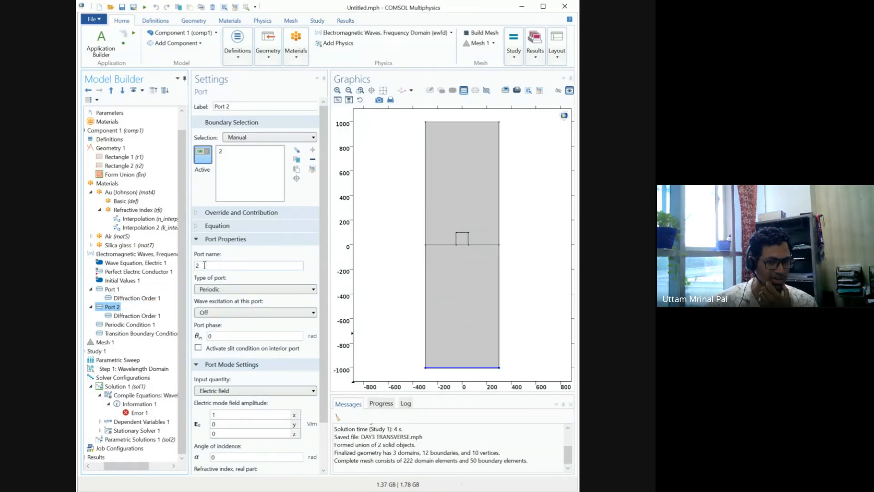
drag(205, 265, 190, 266)
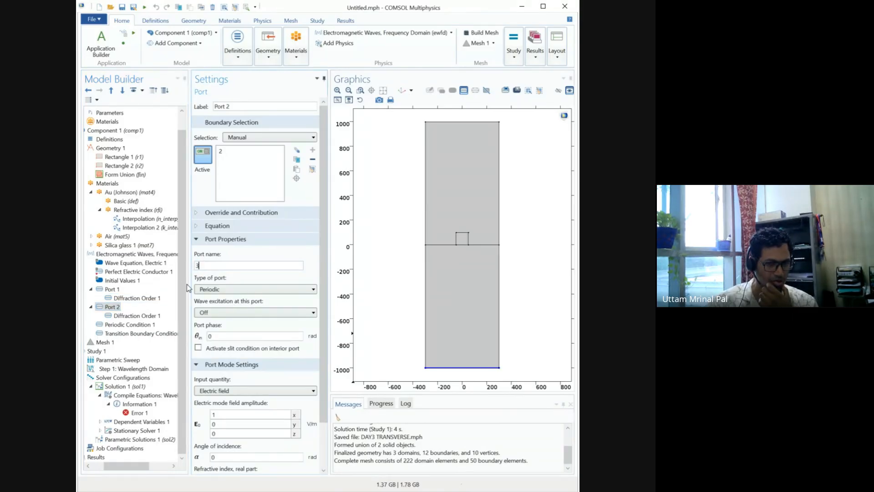
text(3)
click(135, 315)
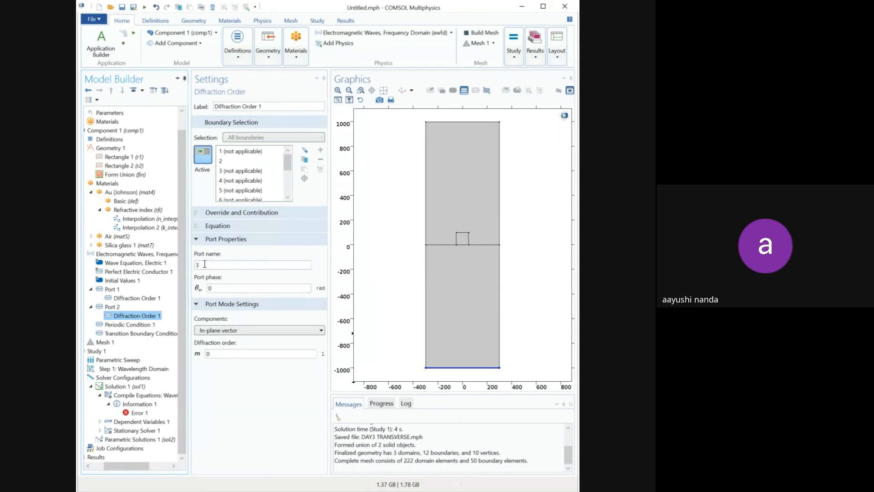
drag(204, 264, 194, 269)
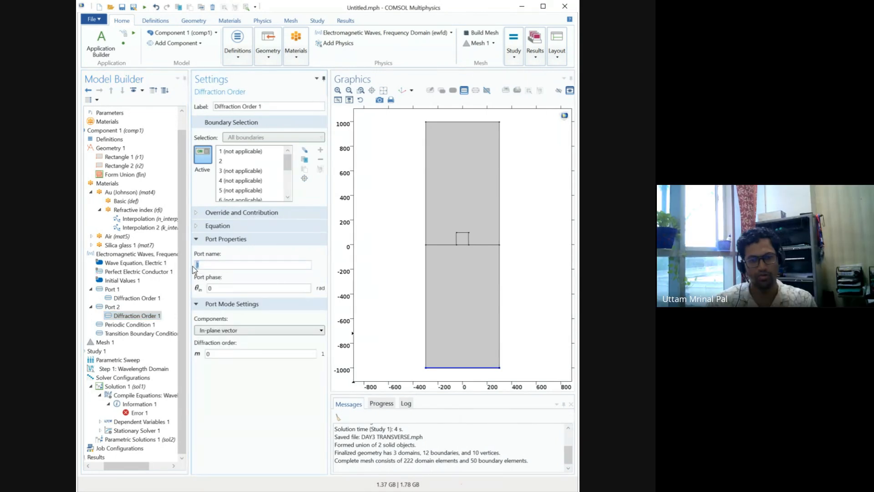
text(4)
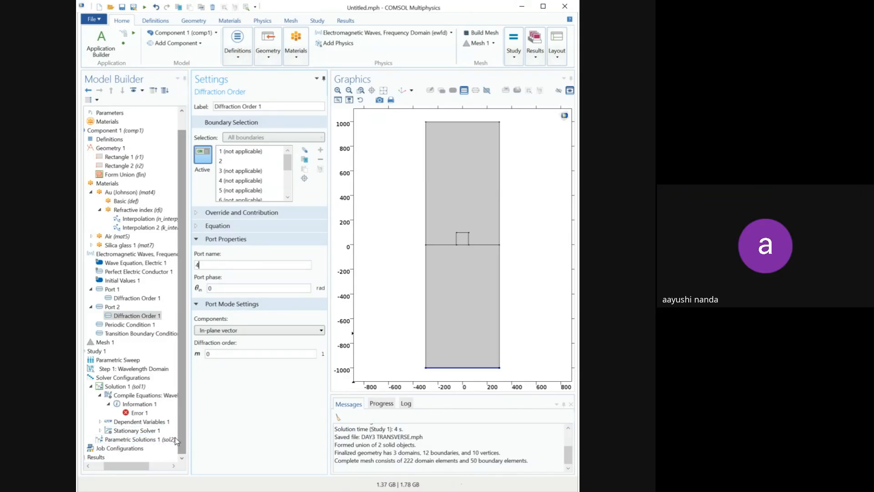
Step: Compute the study with its Parametric Sweep and display the solver progress
click(136, 361)
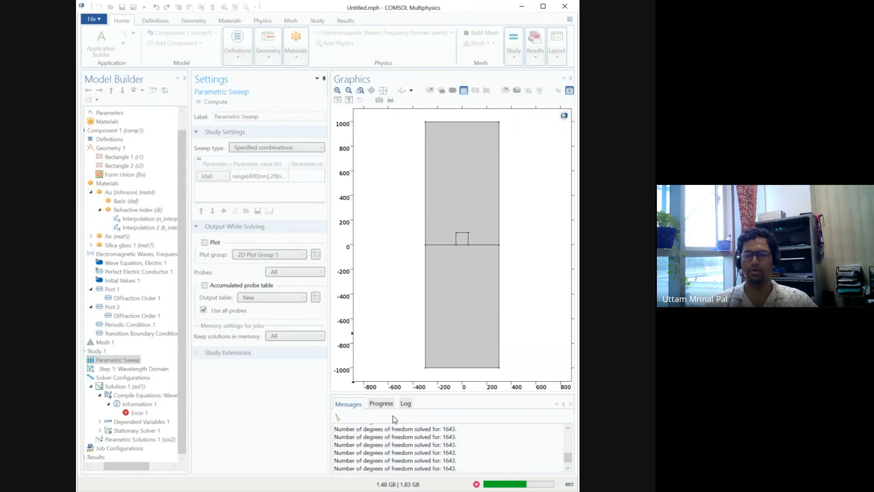
click(382, 403)
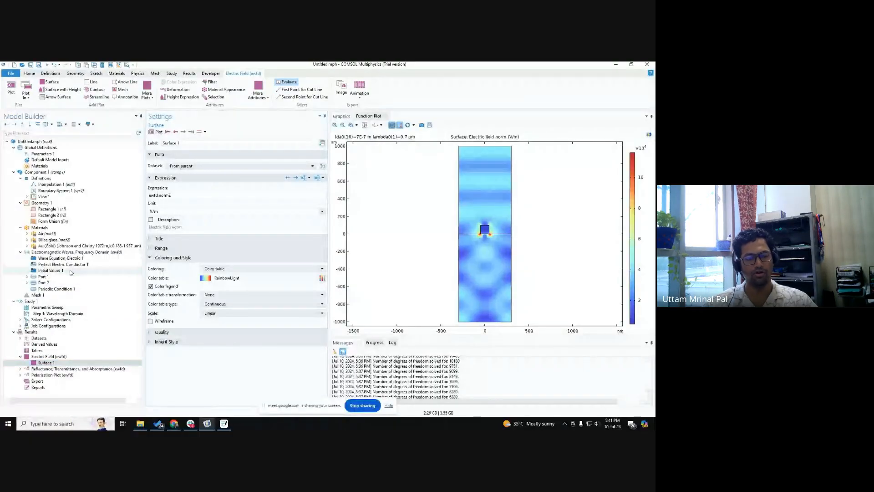
Step: Check the Air material's domains, then set the Electric Field surface expression to ewfd.Ex, plot it and enlarge the plot area
click(46, 234)
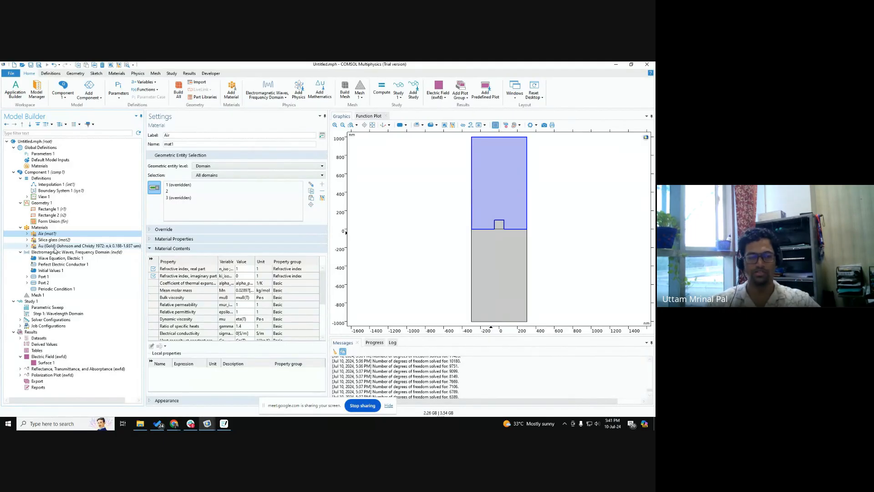
click(54, 363)
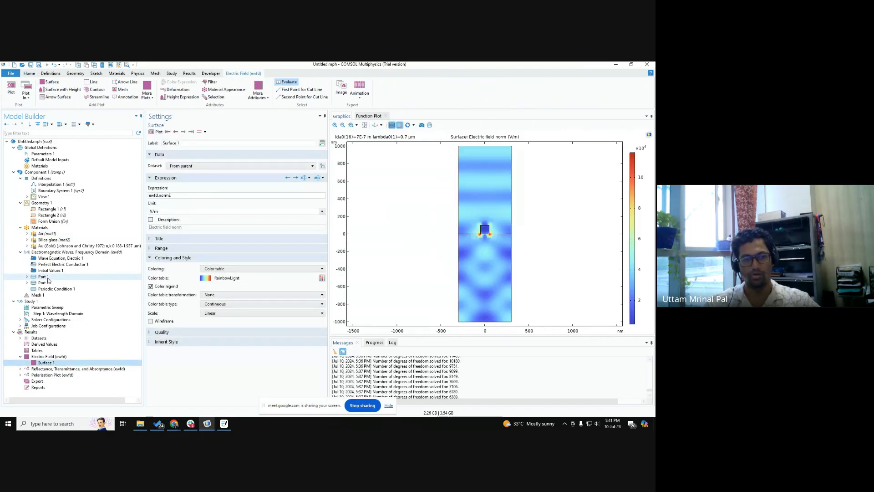
click(160, 195)
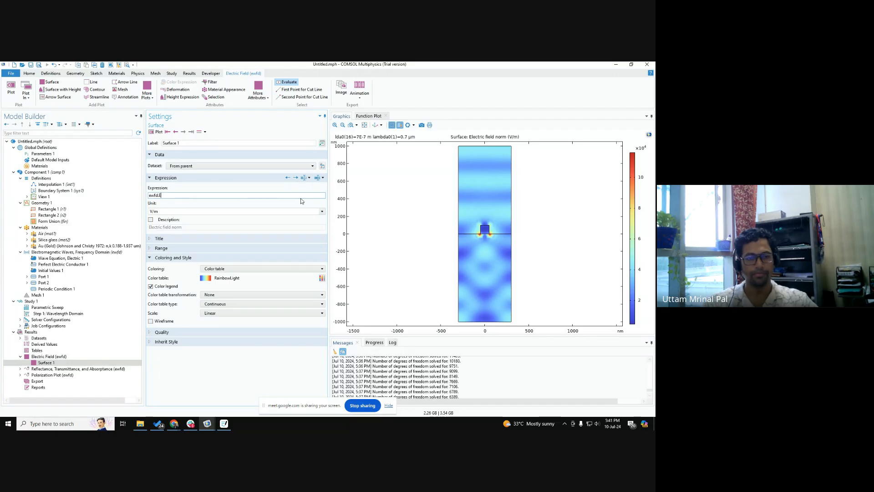
text(Ex)
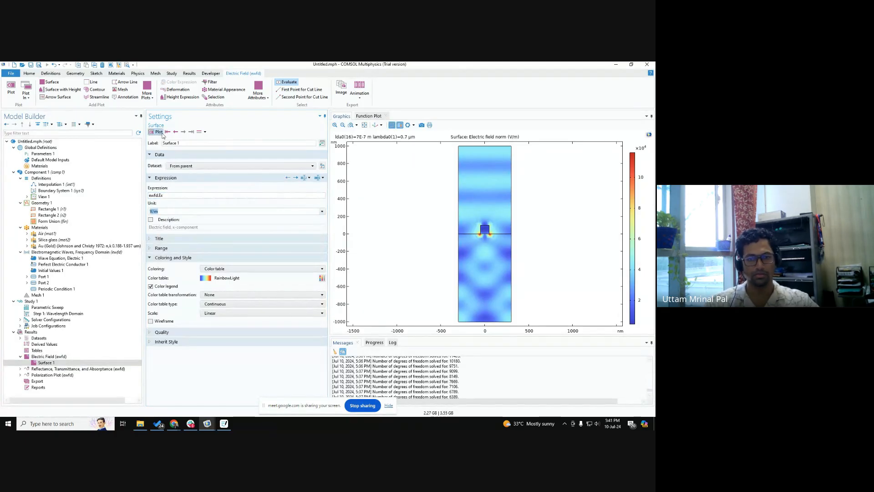
click(158, 132)
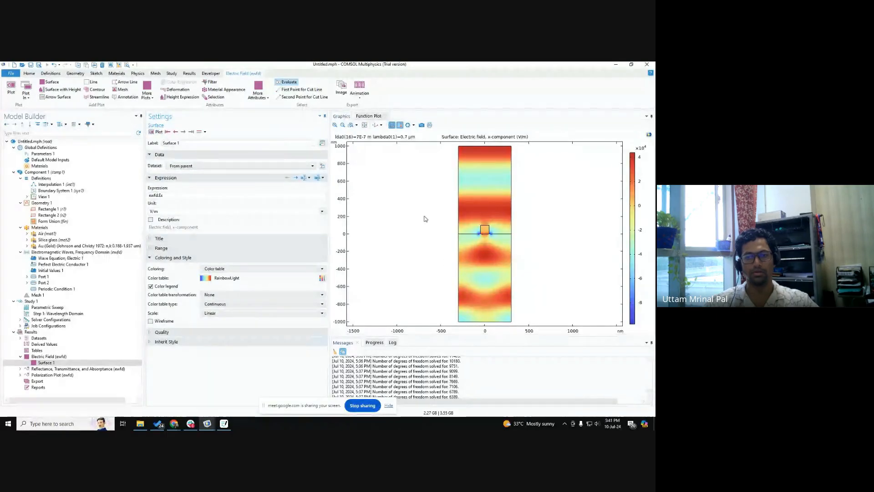
scroll(425, 218, down, 2)
right_drag(426, 224, 425, 231)
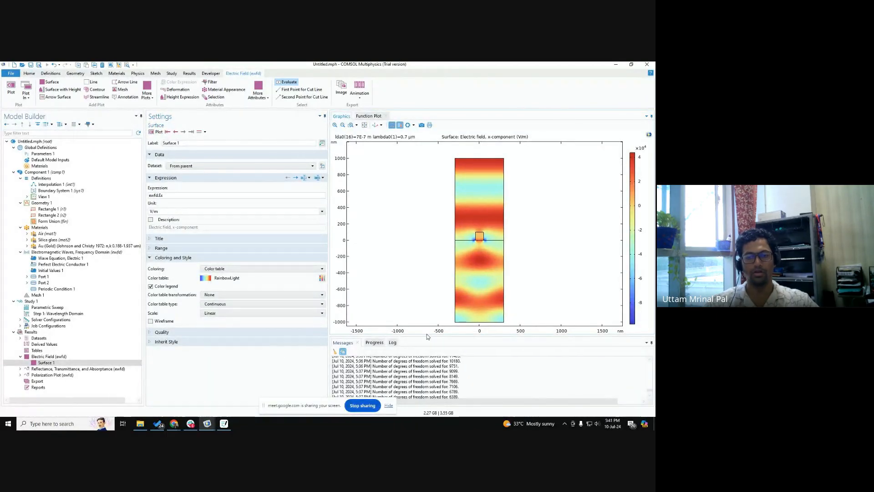
drag(426, 335, 427, 347)
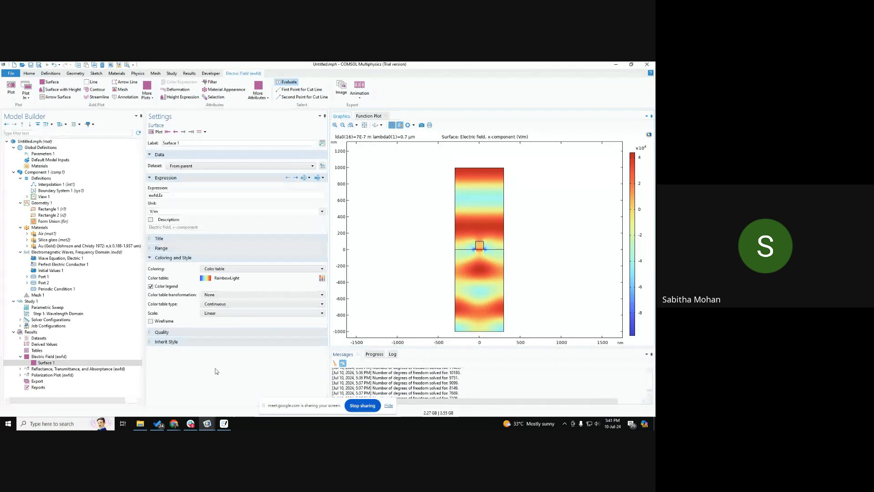
Step: Return to Surface 1 and create a player animation of the Electric Field plot, dismissing the error dialog
click(46, 363)
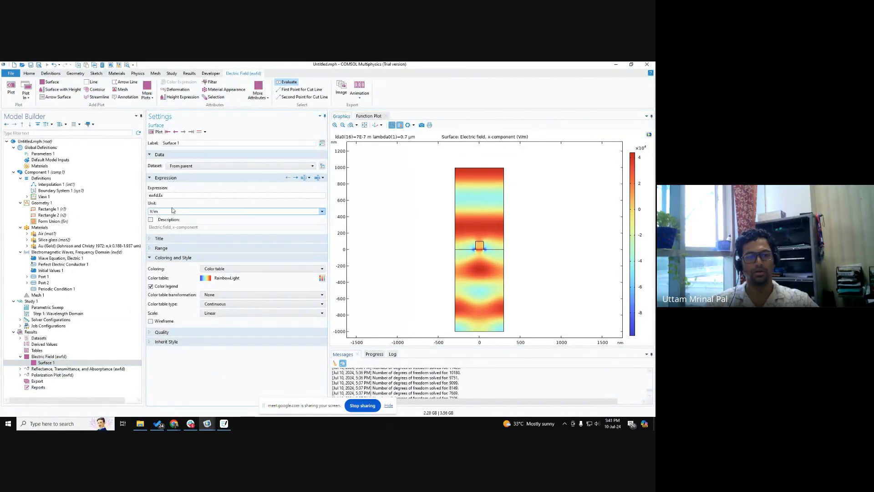
click(160, 196)
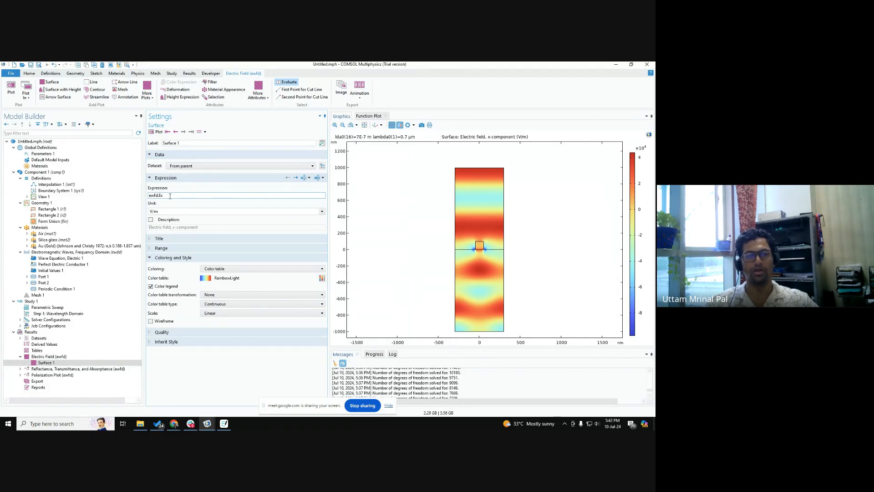
click(360, 94)
click(372, 106)
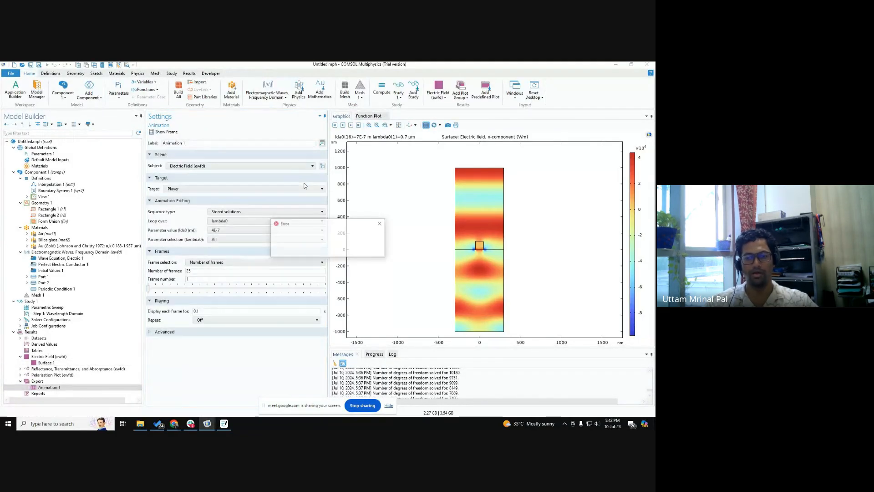
click(370, 251)
Step: Set the animation's sequence type to Dynamic data extension and its repeat option to Forever
click(267, 212)
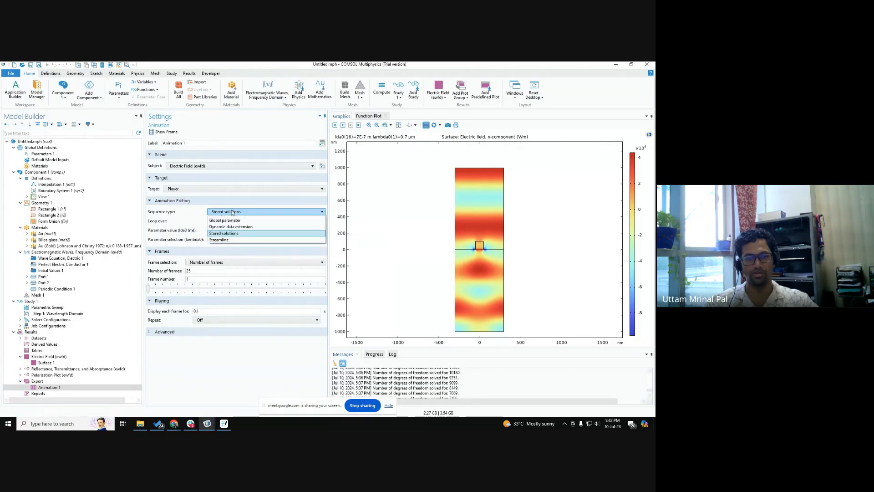
click(233, 229)
click(246, 211)
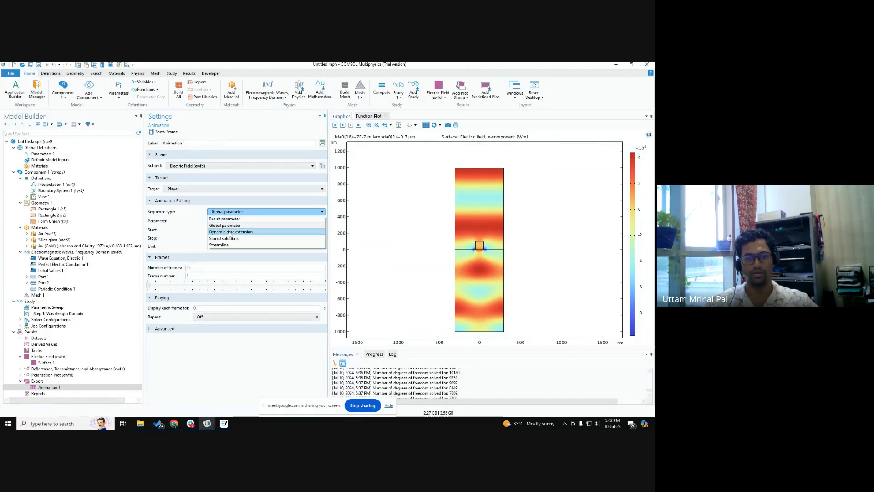
click(228, 231)
click(207, 292)
click(202, 306)
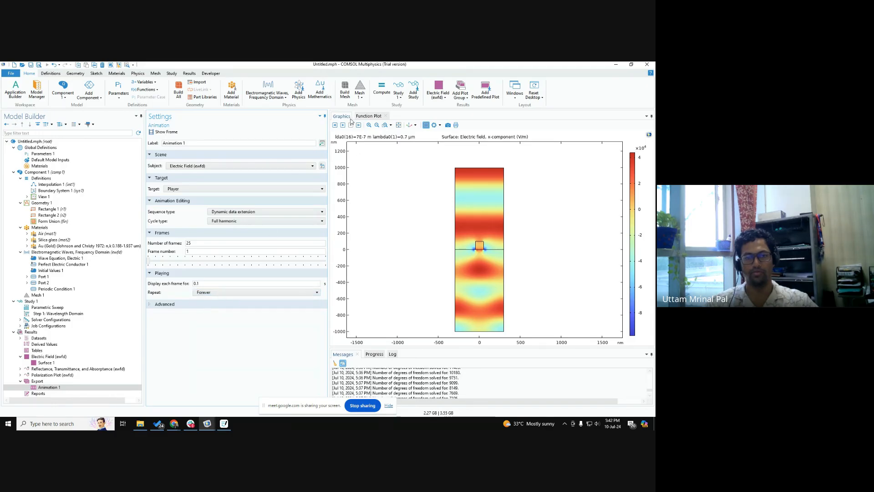
Step: Play the electric field animation, enlarge the graphics area to watch it, and stop the playback
click(344, 126)
drag(433, 347, 434, 362)
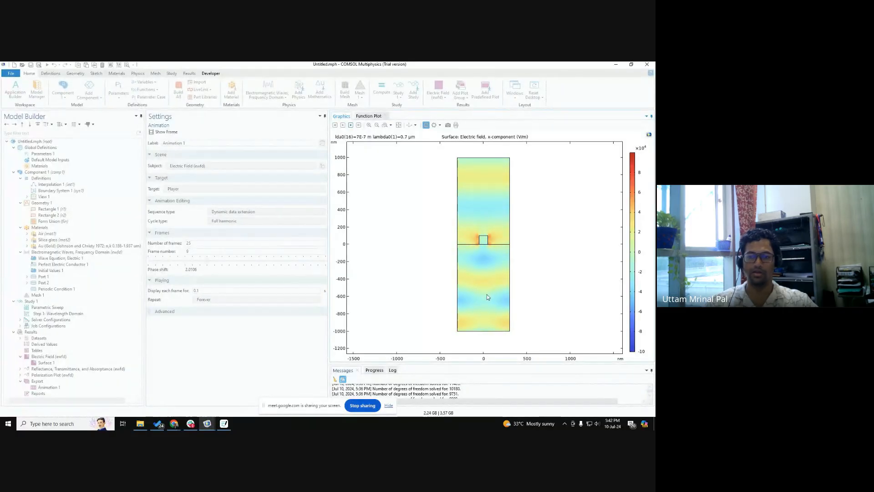
click(351, 126)
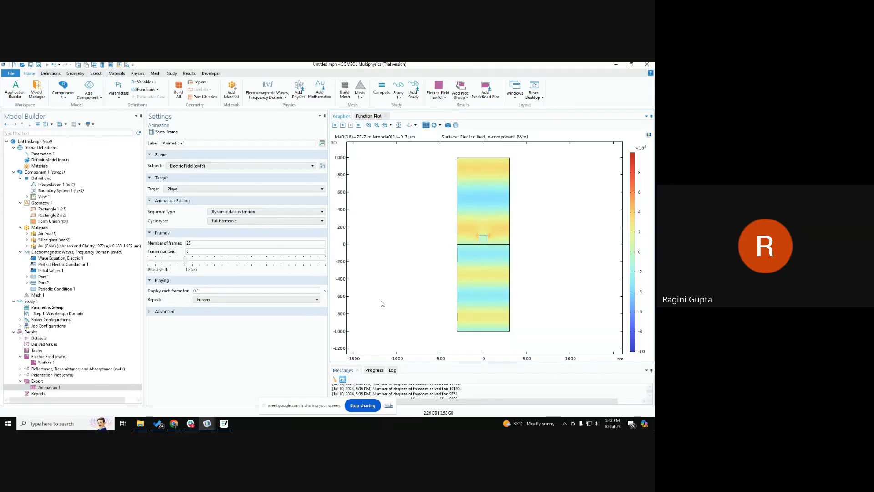
Step: Review the Surface 1 expression, the available Animation export targets and the Animation 1 settings used for the field animation
click(57, 363)
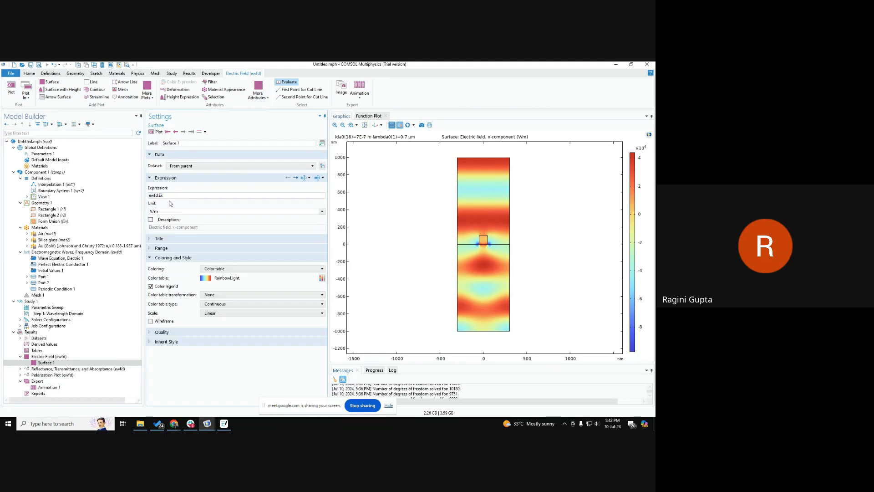
click(363, 92)
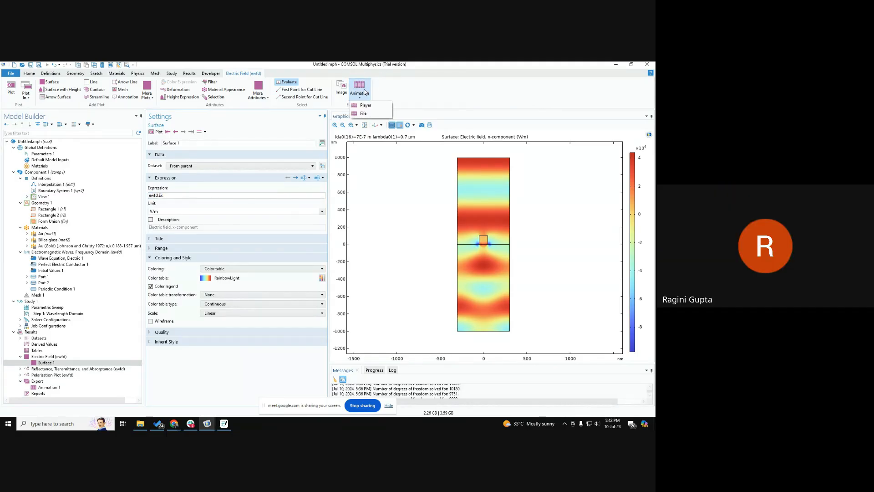
click(191, 377)
click(47, 387)
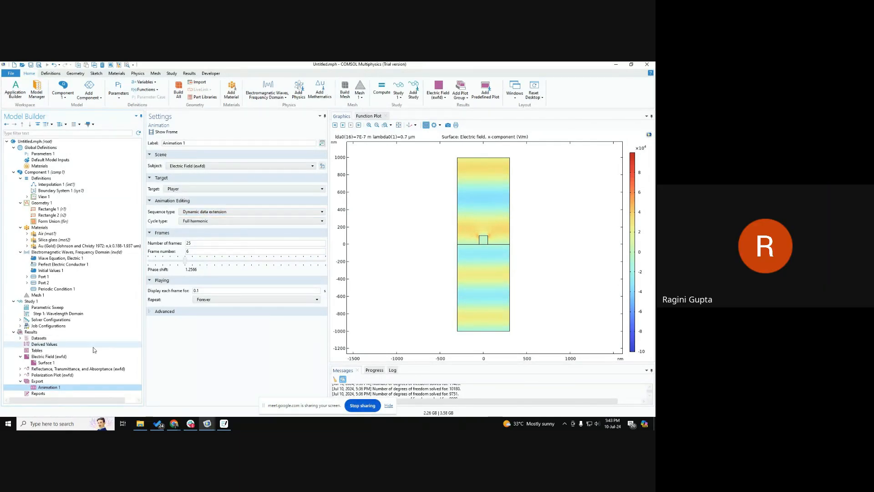
click(76, 362)
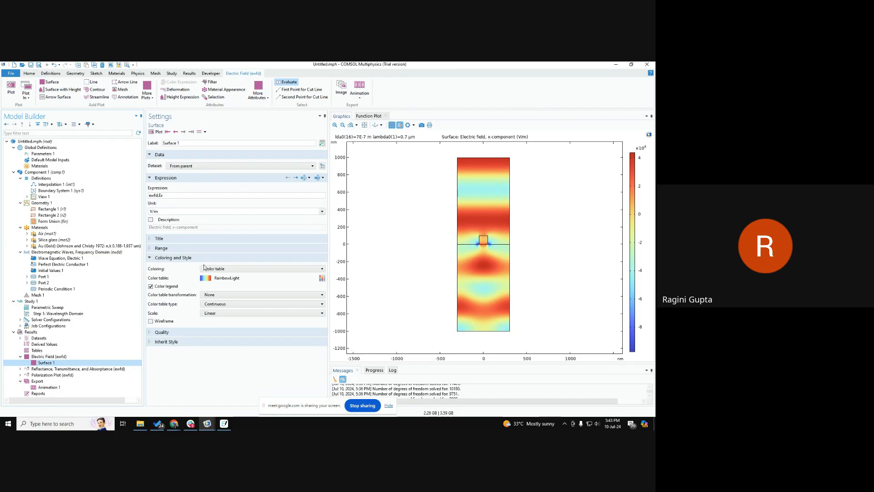
click(355, 91)
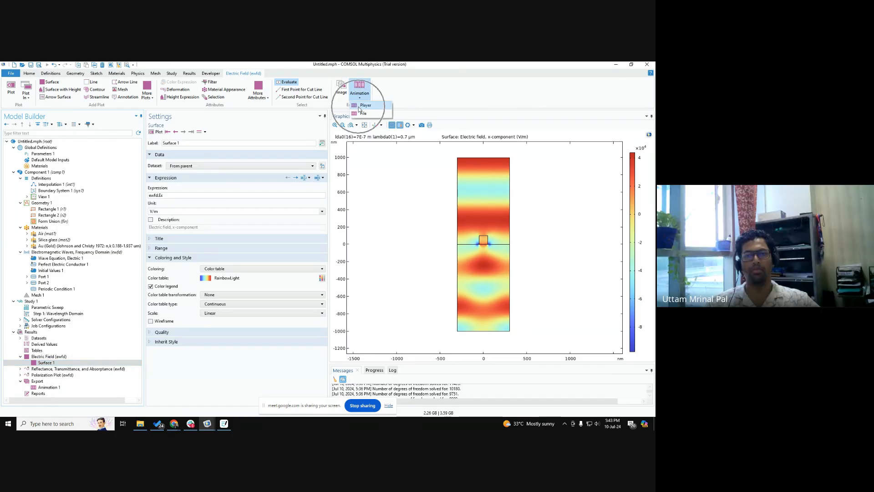
click(188, 367)
click(46, 388)
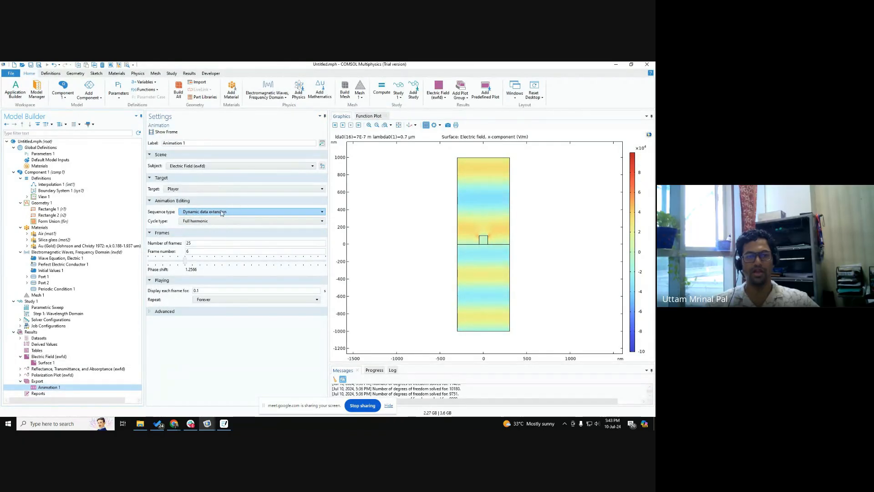
Step: Examine the sequence type options available for Animation 1 and close the list without choosing another
key(ctrl)
key(ctrl)
key(ctrl)
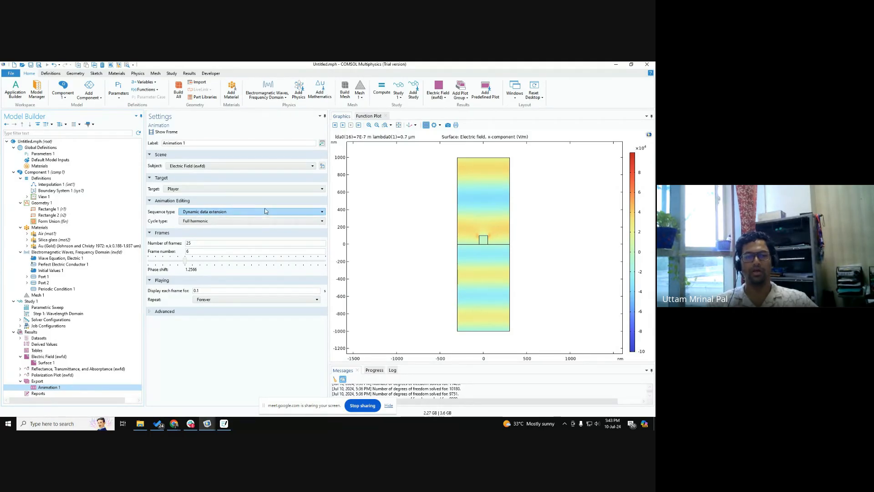
click(237, 213)
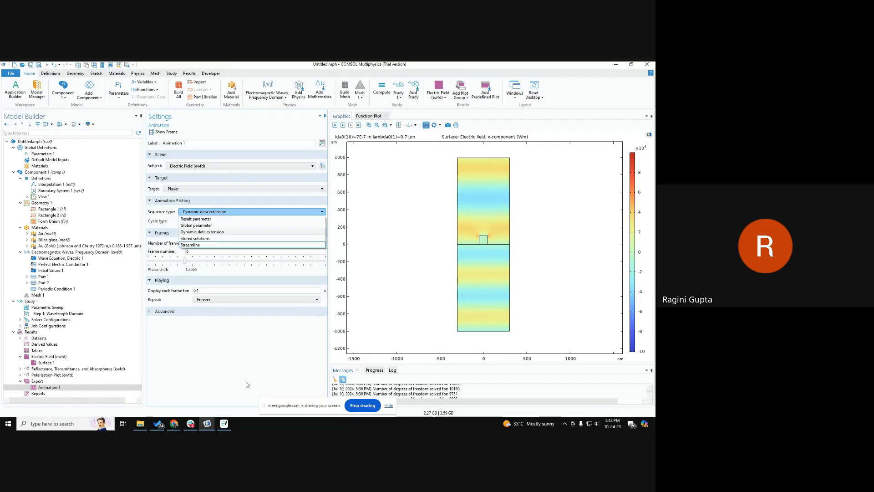
click(242, 395)
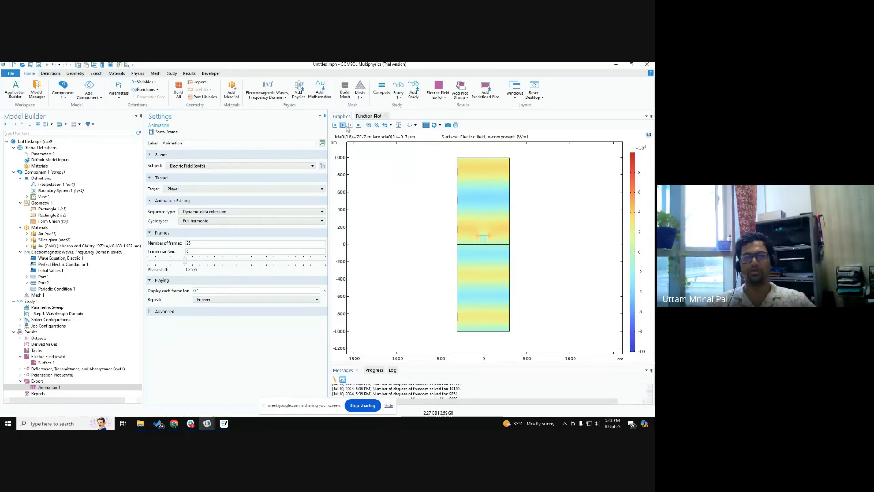
key(ctrl)
key(ctrl)
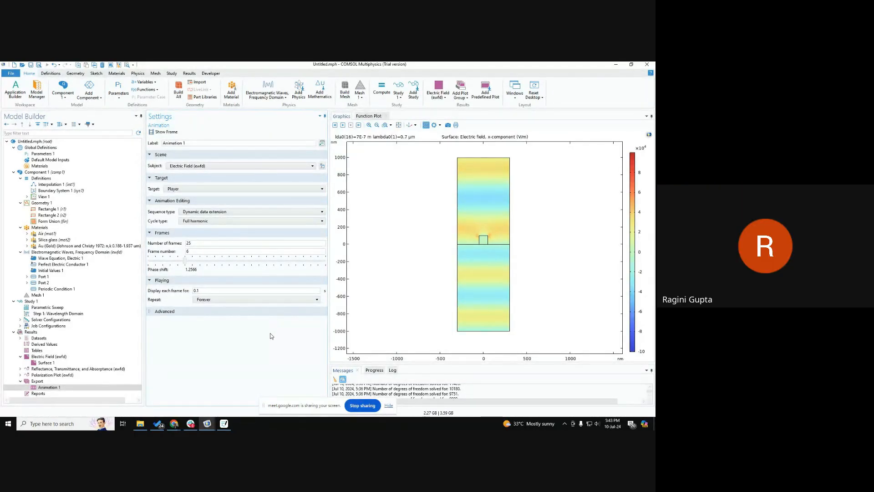
Step: Switch to the Google Meet call in Chrome and stop sharing the screen
mouse_move(174, 424)
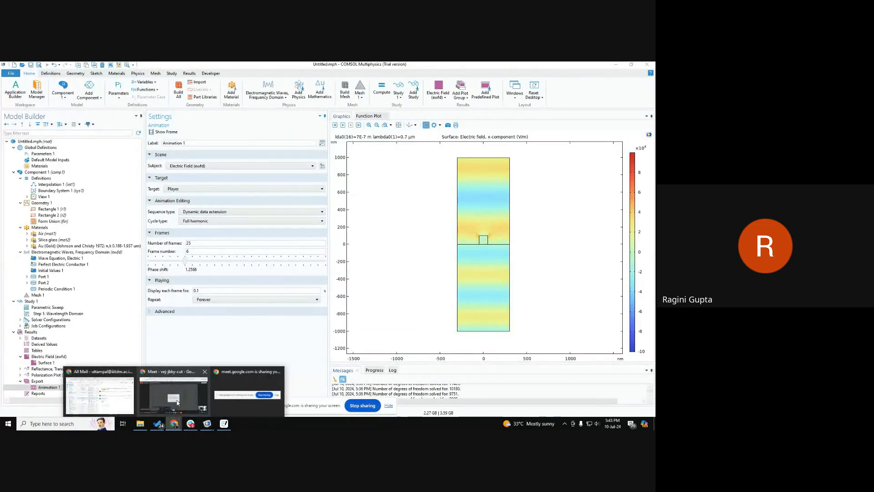
click(178, 402)
click(360, 405)
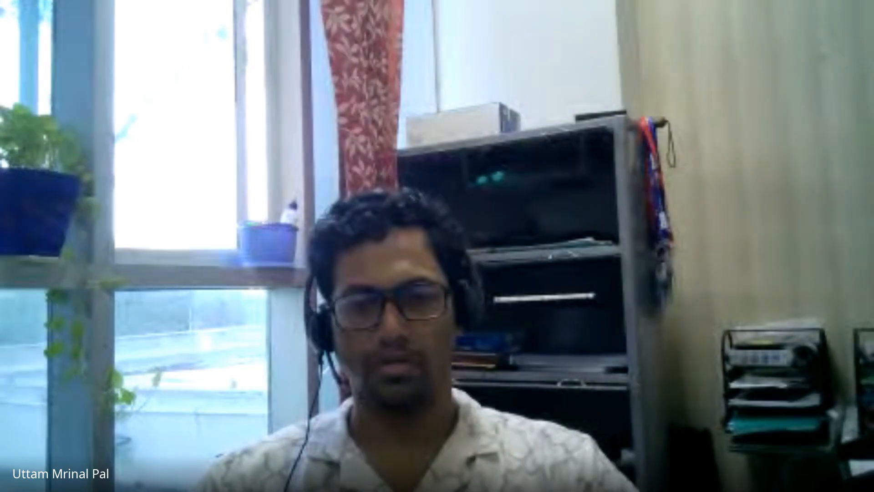
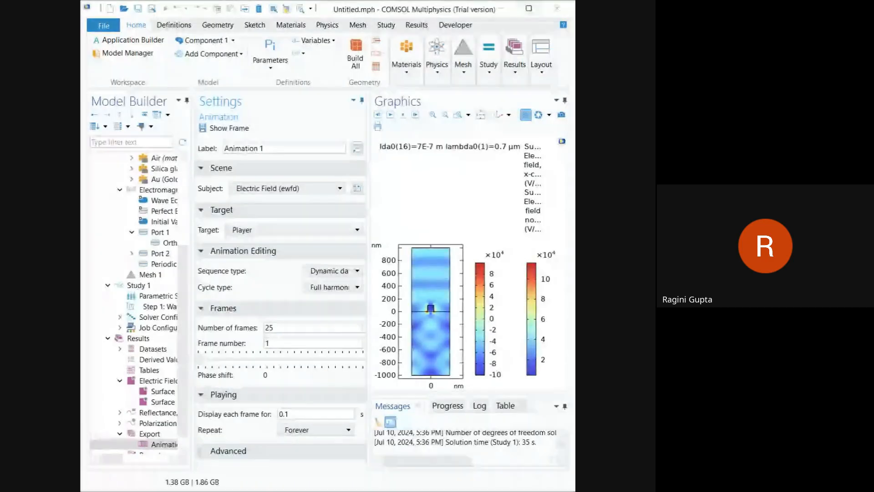
Step: Delete the Surface 2 electric field norm plot from the Electric Field (ewfd) group
drag(572, 337, 633, 330)
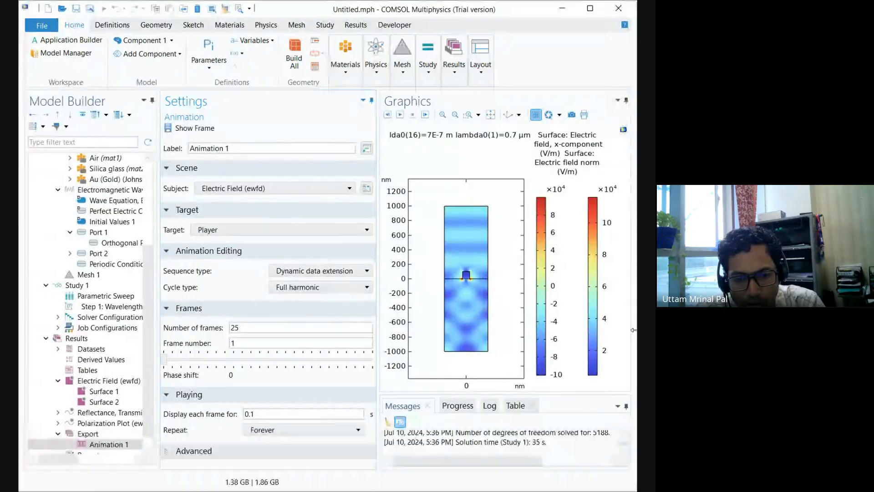
click(101, 392)
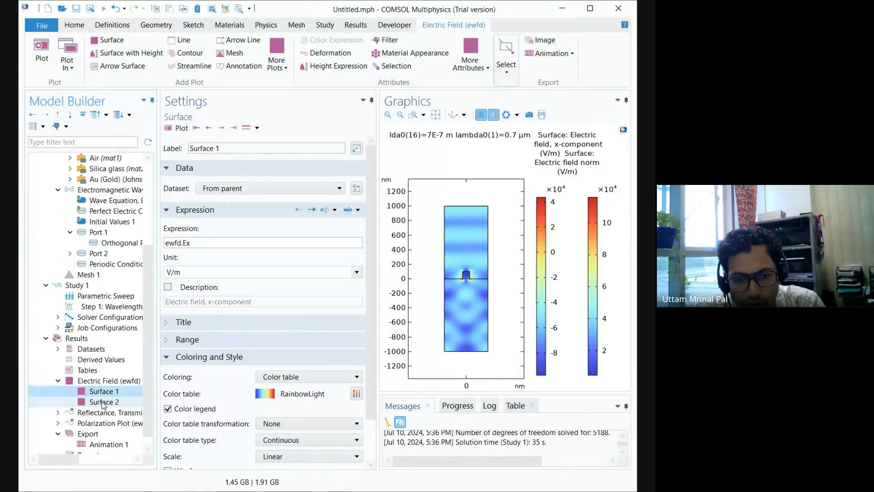
click(103, 403)
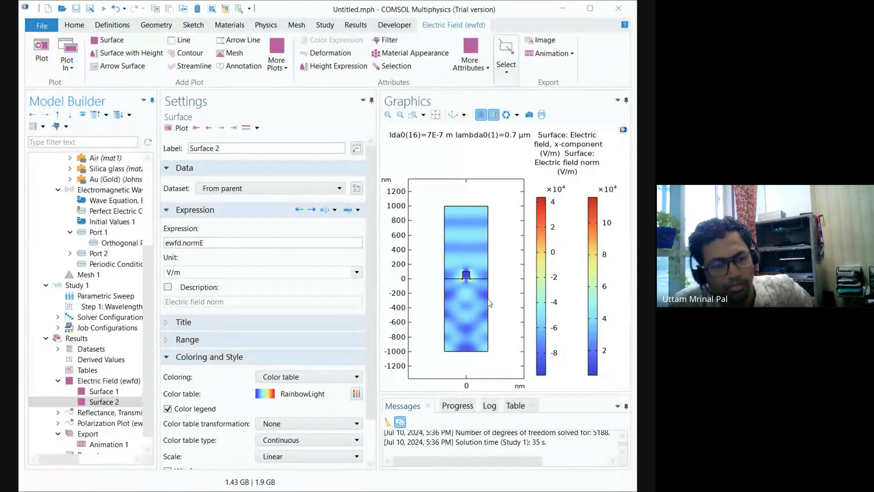
key(Delete)
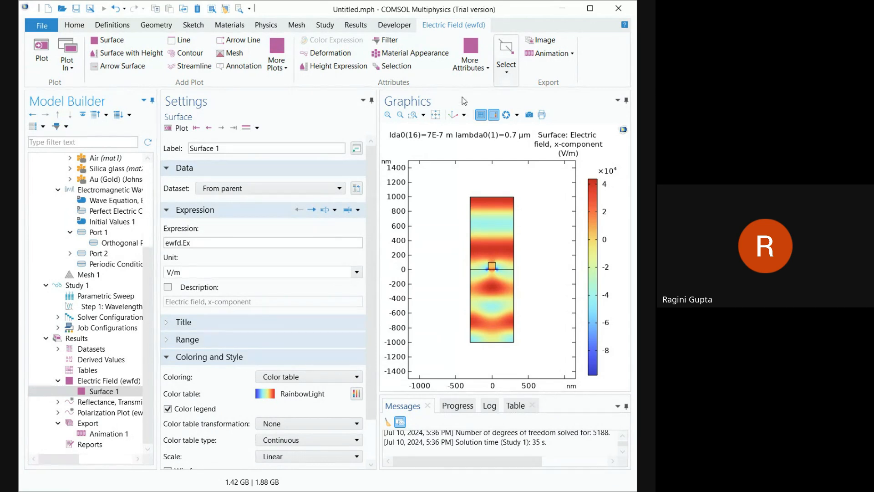
Step: Add another animation of the Electric Field (ewfd) plot group and play Animation 1 for the x-component
click(551, 54)
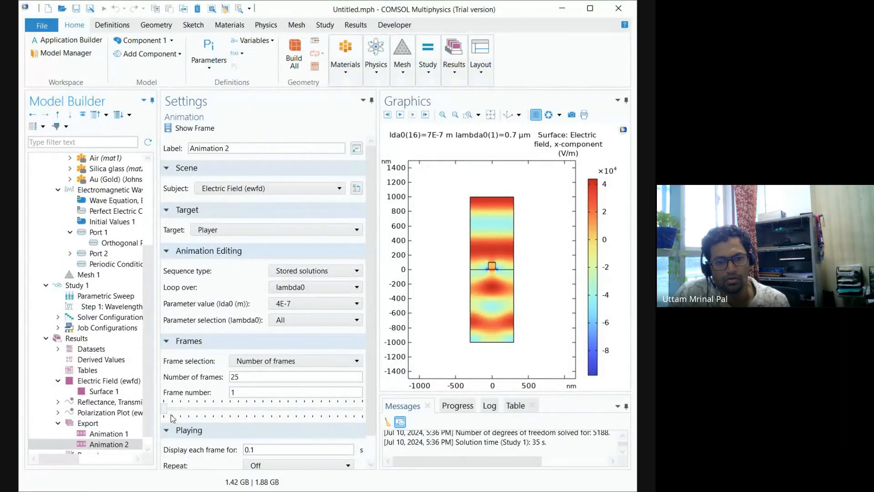
click(123, 434)
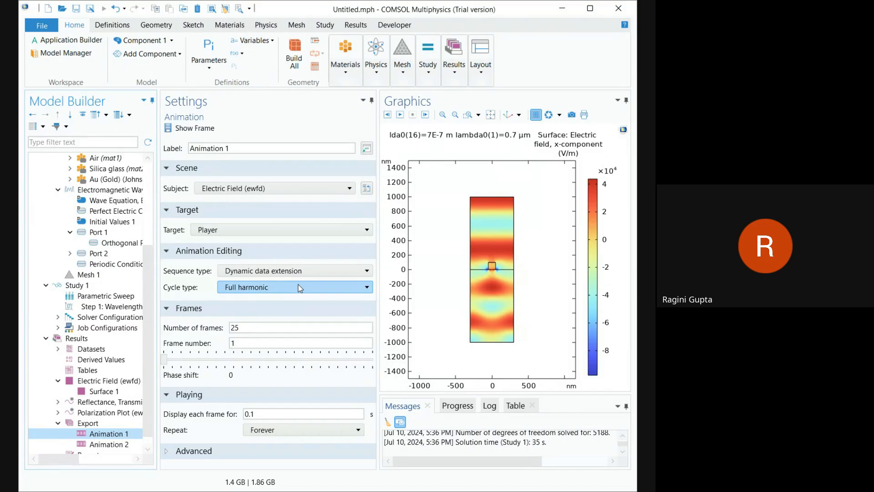
click(400, 116)
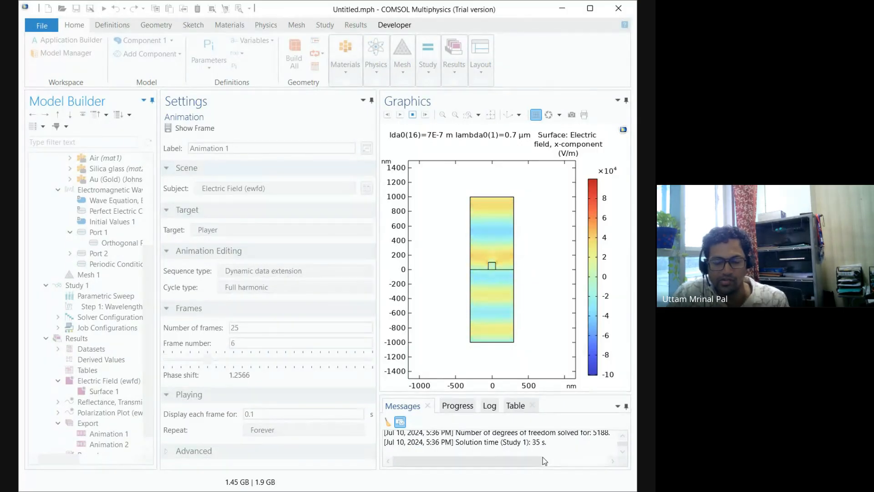
drag(521, 160, 520, 242)
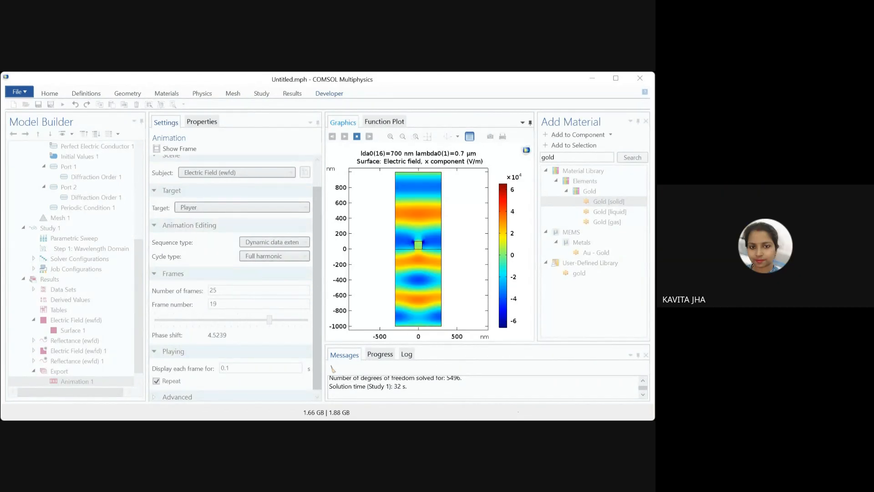
Step: Stop the animation playback and review the wave excitation and port mode settings of Port 1 and Port 2
click(358, 139)
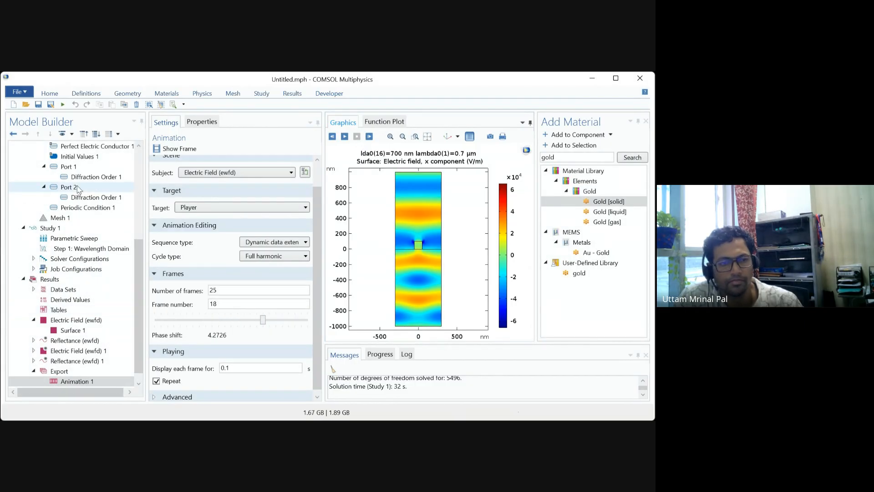
click(73, 167)
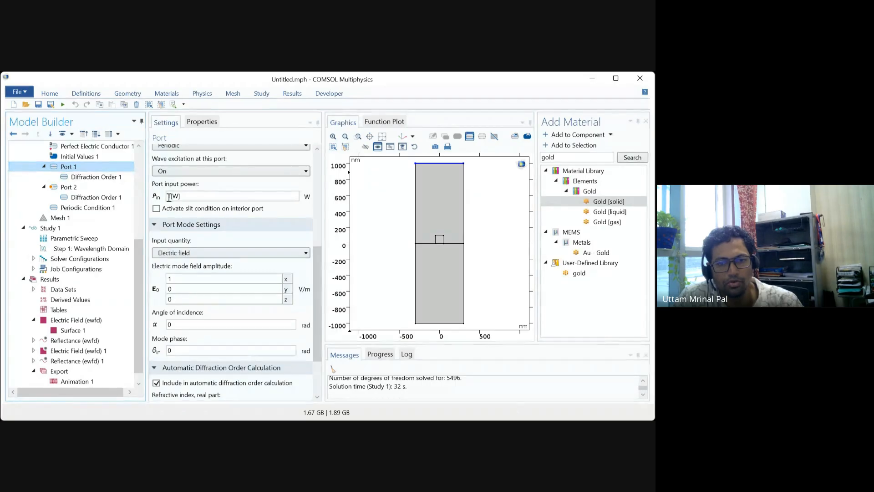
click(71, 188)
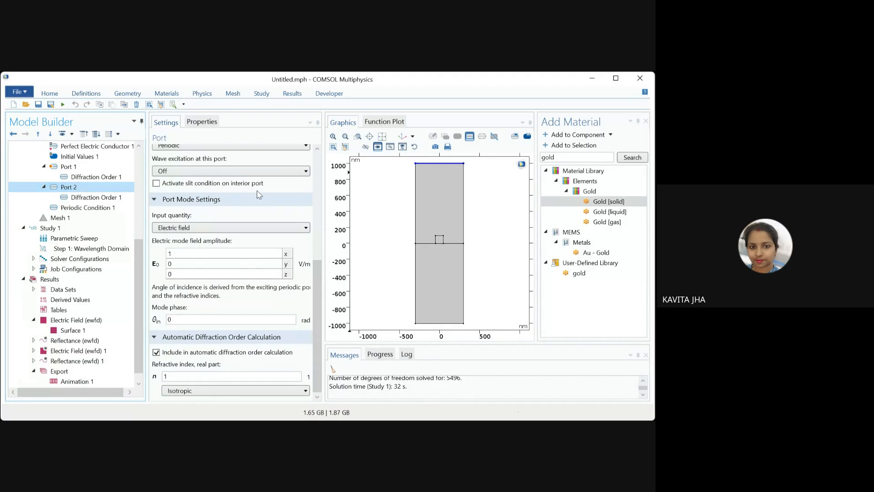
click(320, 161)
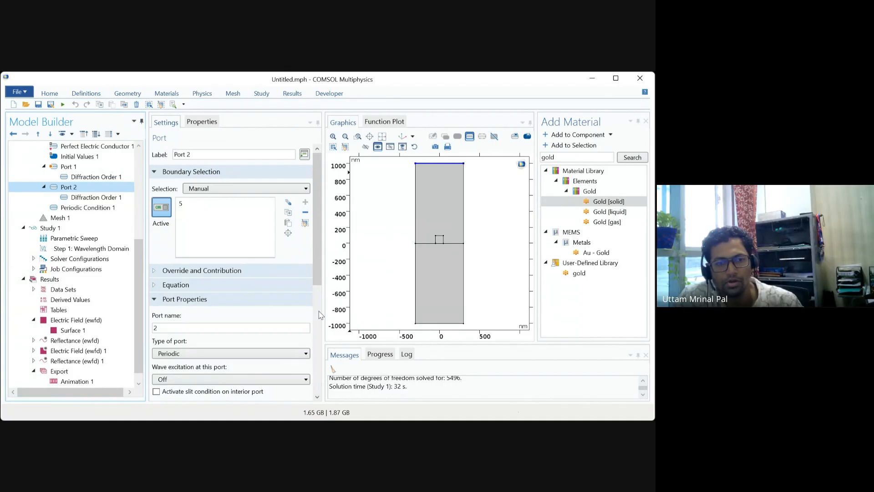
scroll(320, 317, down, 5)
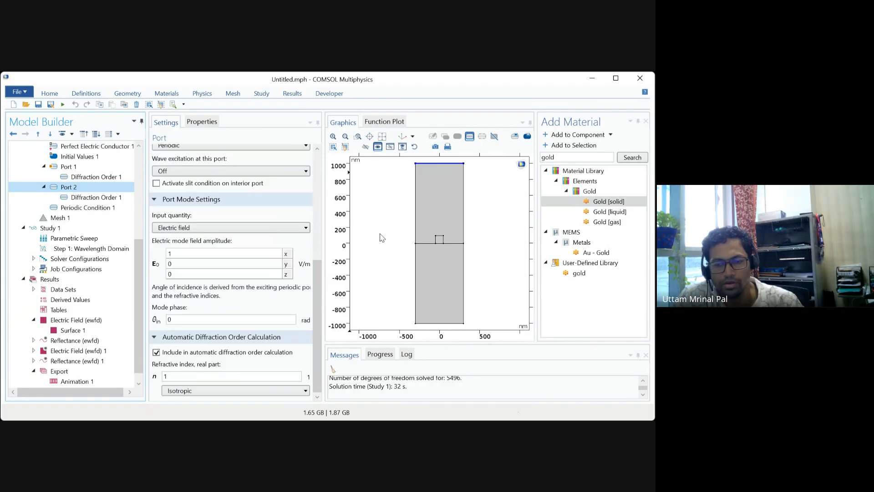
Step: Examine which geometry boundaries are assigned to Port 1 and Port 2
click(442, 167)
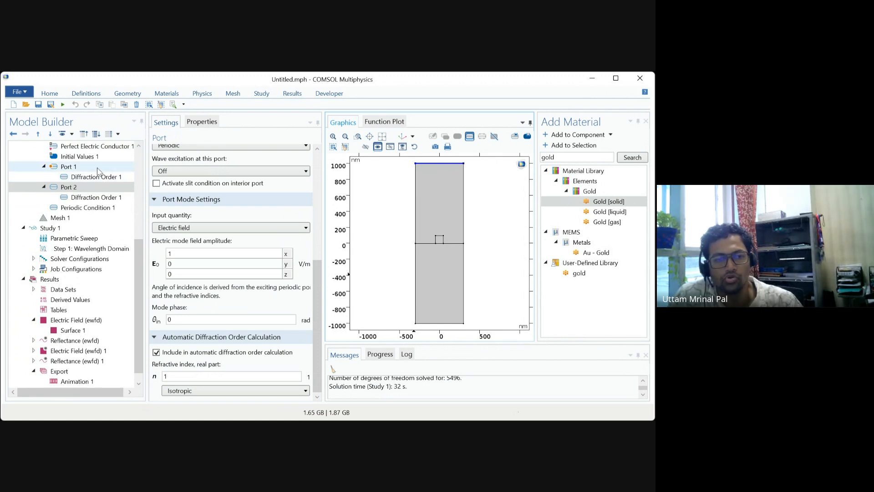
click(83, 167)
click(72, 187)
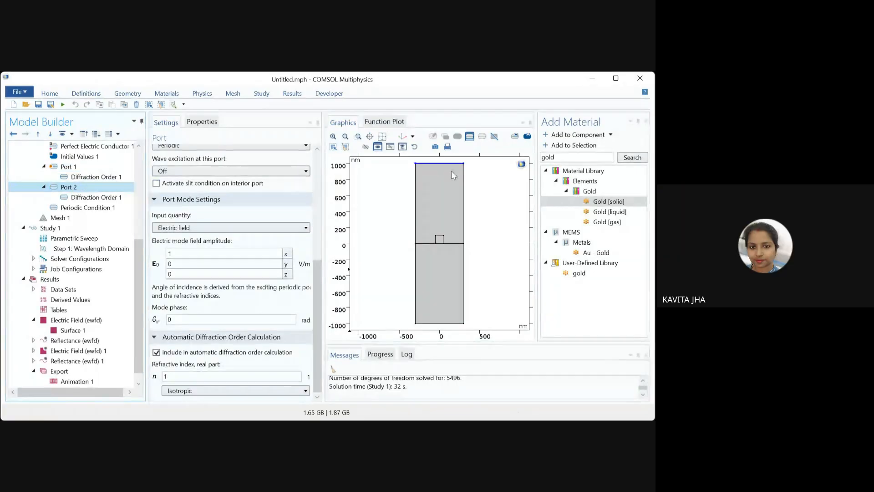
click(429, 324)
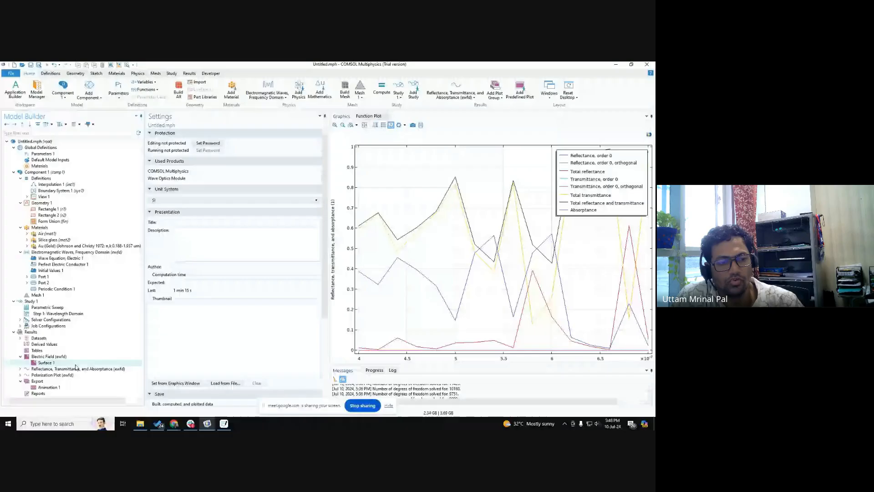
Step: Add a 1D plot group to the results and insert a Global plot in it
click(65, 370)
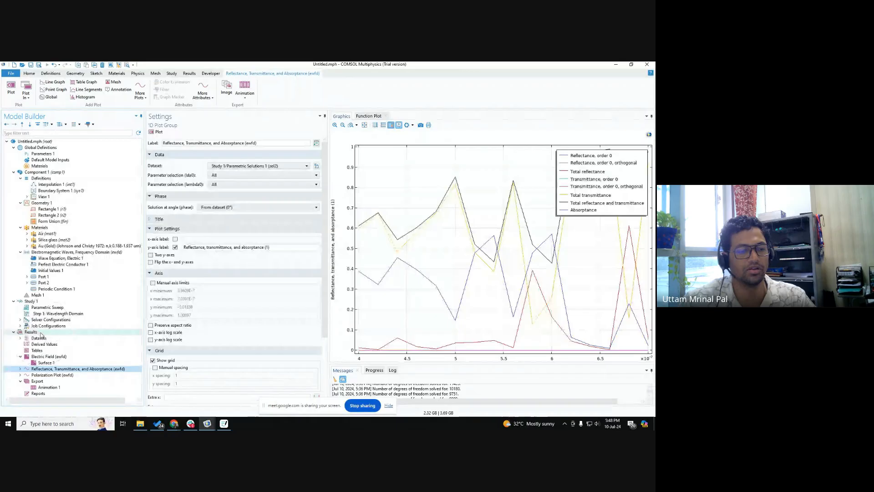
right_click(31, 332)
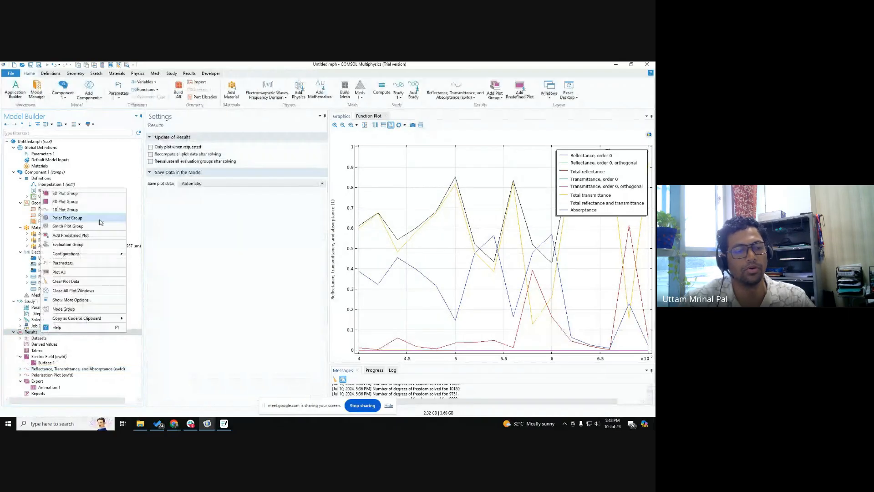
click(65, 210)
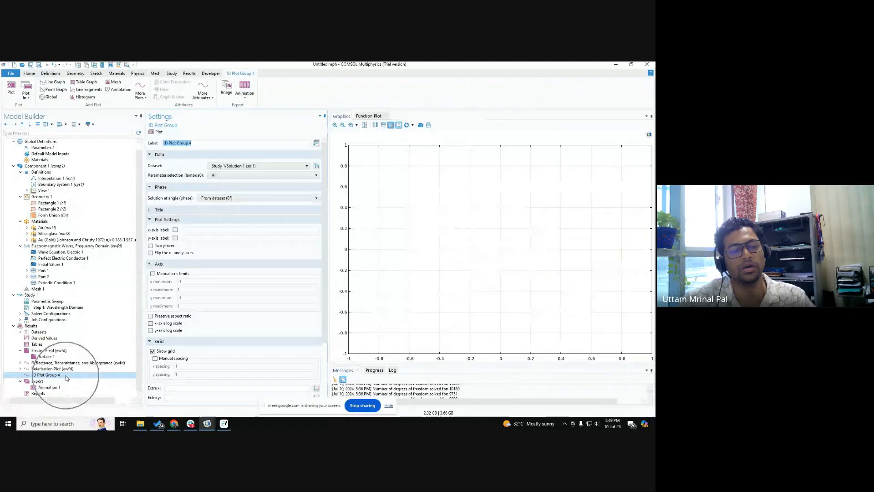
right_click(66, 375)
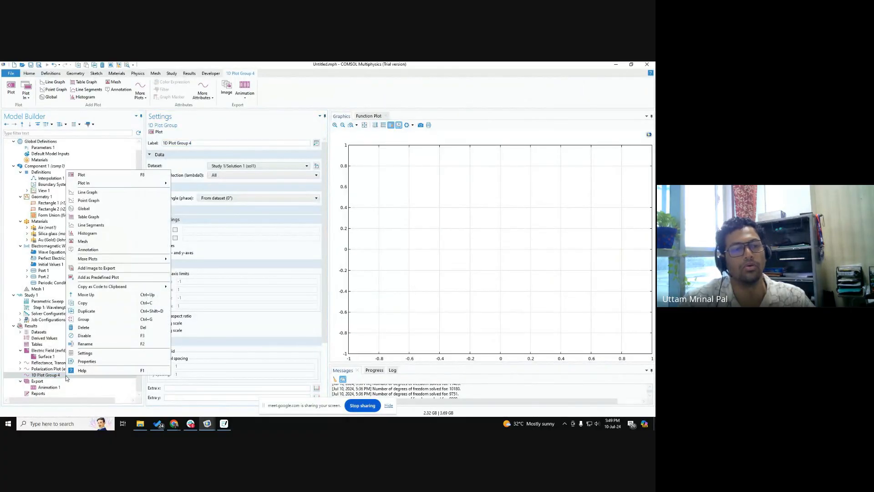
click(84, 209)
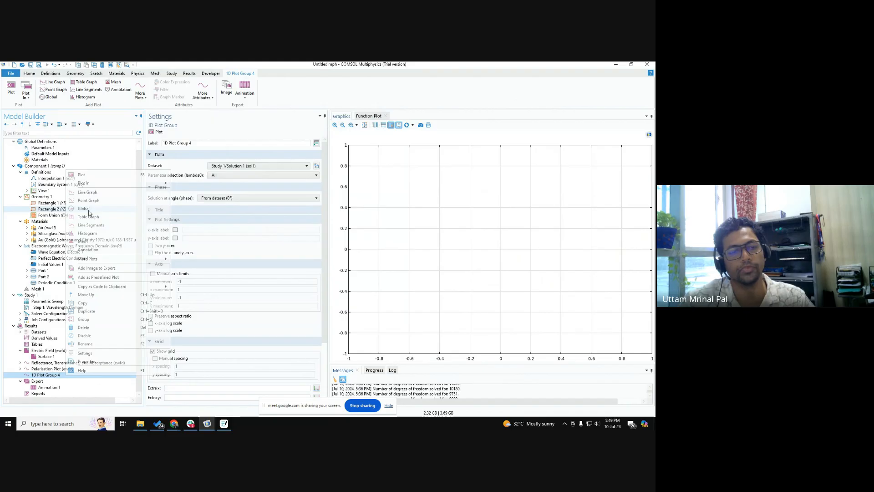
Step: Enter abs(ewfd.S31)^2 as the Global plot's first y-axis expression with the description T
click(177, 201)
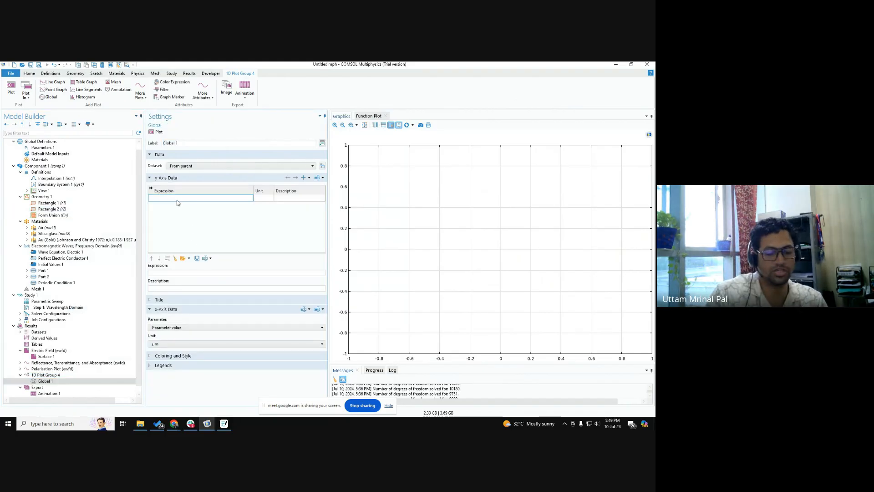
text(abs()
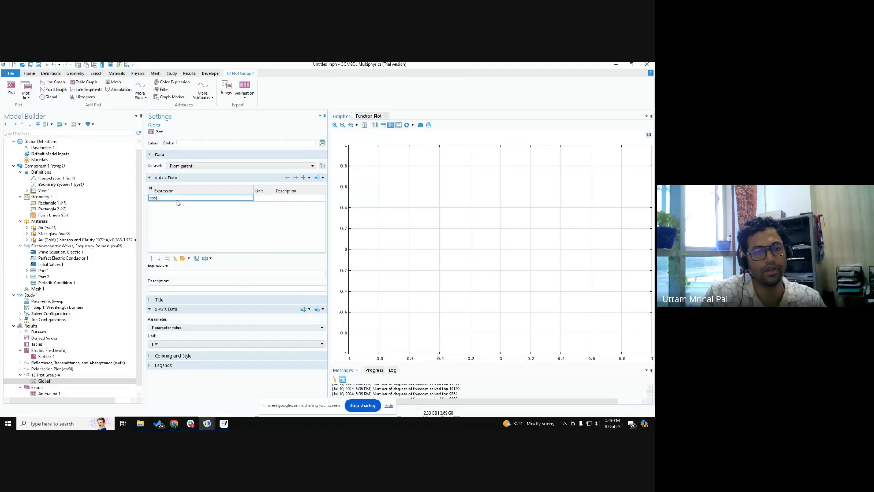
text(ewfd.)
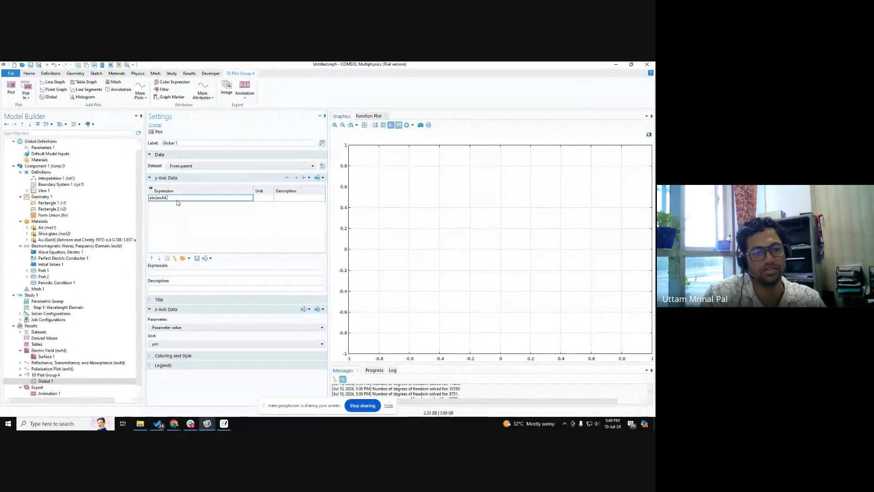
text(S31)^2)
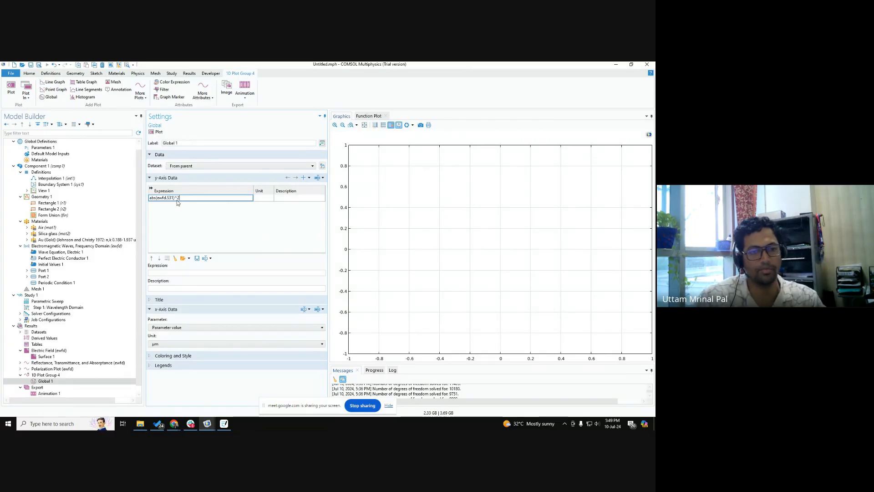
click(281, 200)
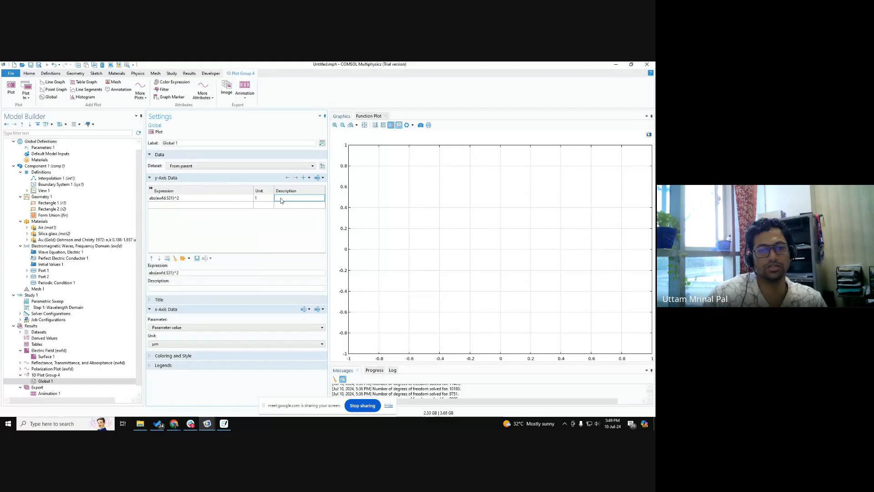
text(T)
Step: Add abs(ewfd.S11)^2 with the description R as the second y-axis expression and plot the Global graph
click(195, 206)
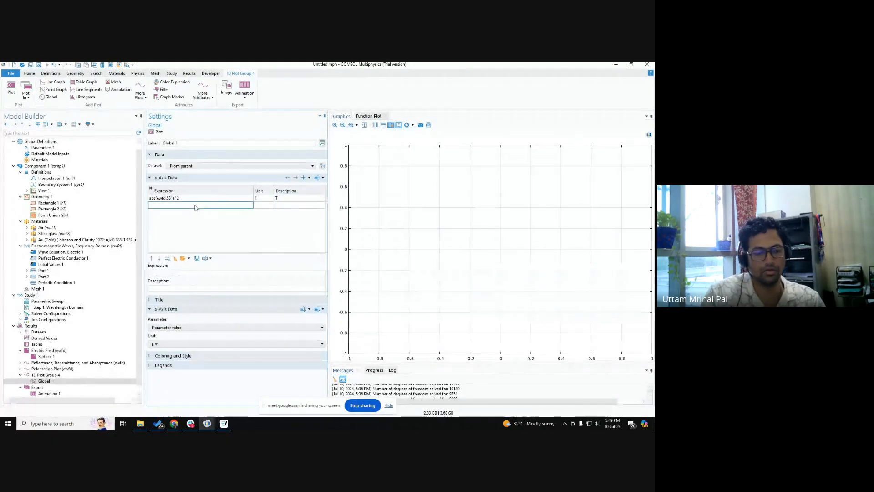
text(abs(ewfd)
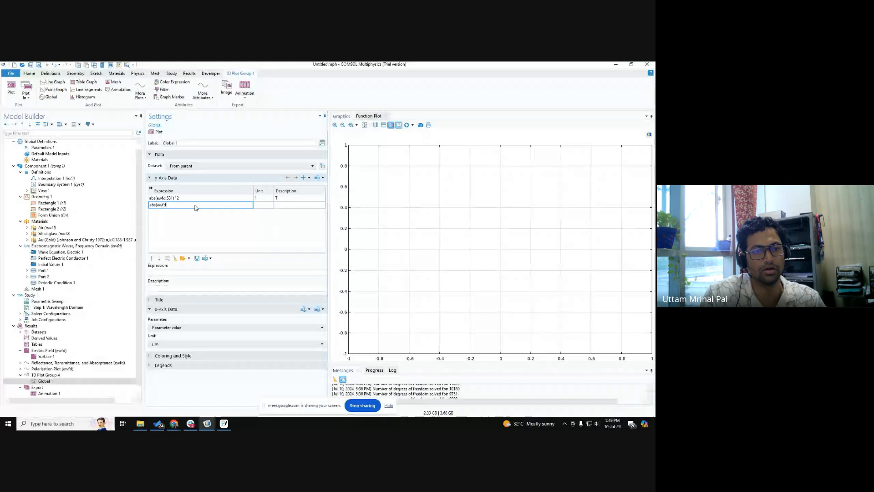
text(.S11)^)
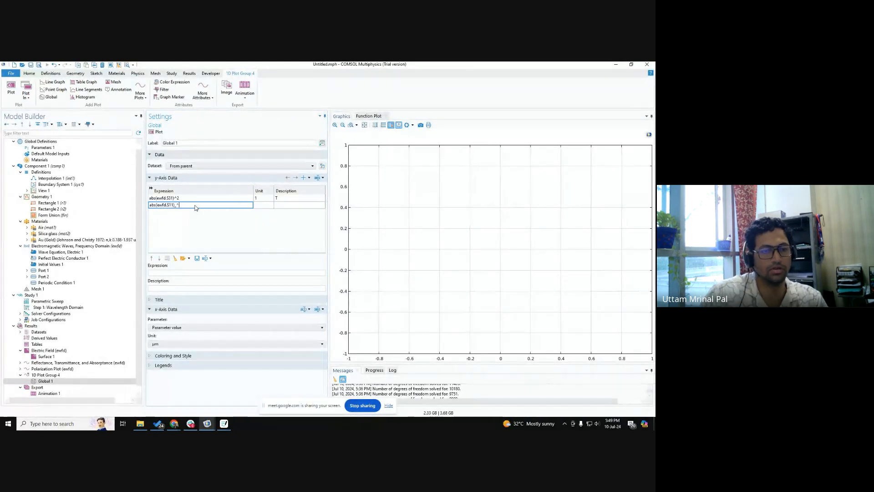
text(2)
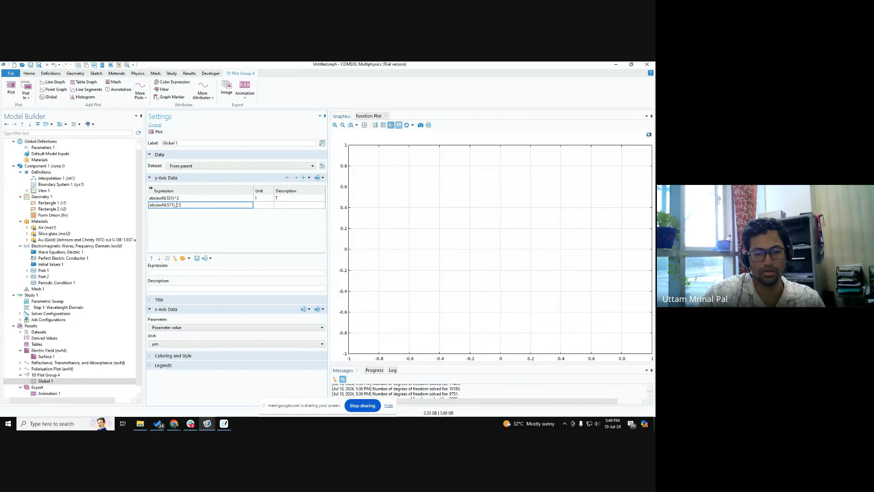
key(Tab)
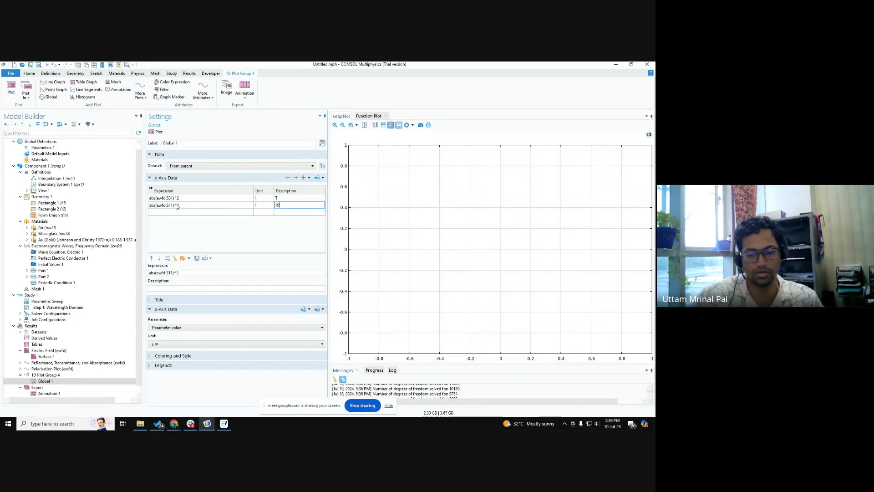
text(R)
key(Return)
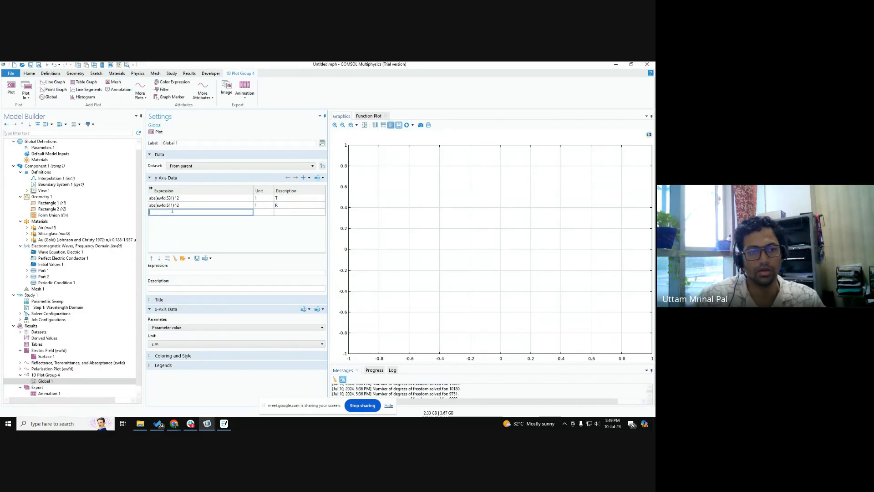
click(159, 133)
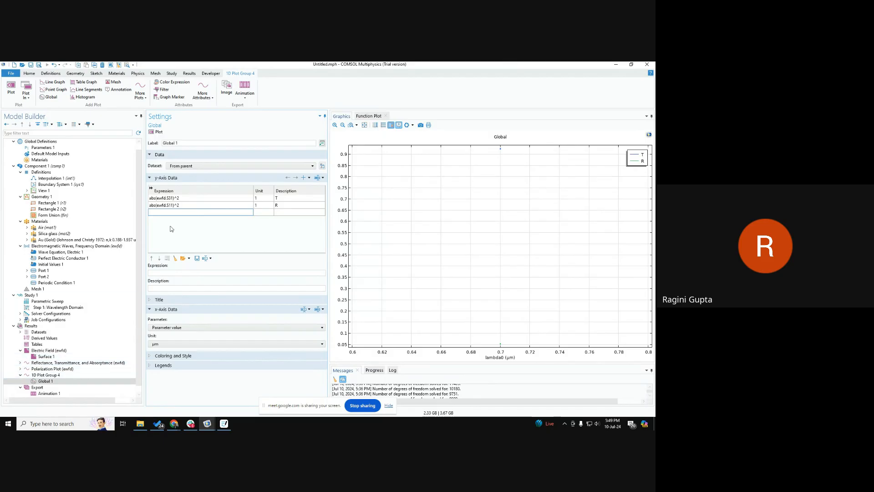
Step: Copy both Global plot y-axis expressions with their T and R descriptions and send them in the Google Meet chat
click(195, 198)
drag(295, 206, 194, 200)
key(ctrl+c)
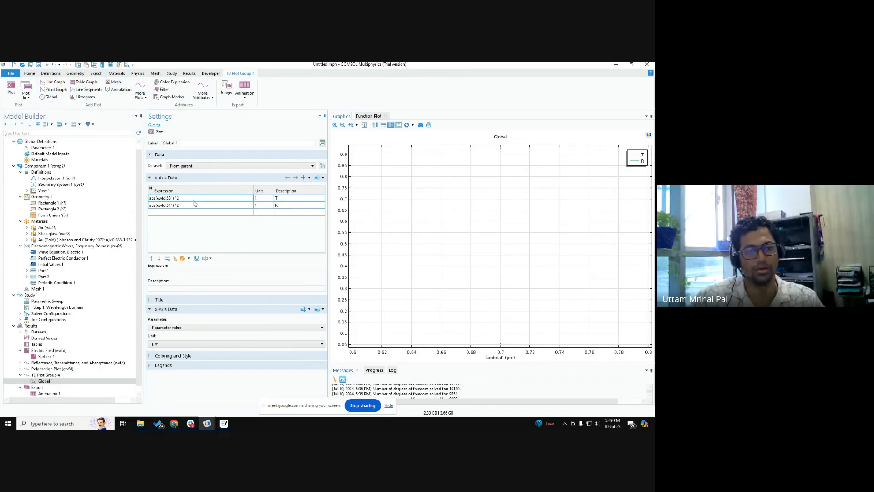
click(174, 424)
click(162, 404)
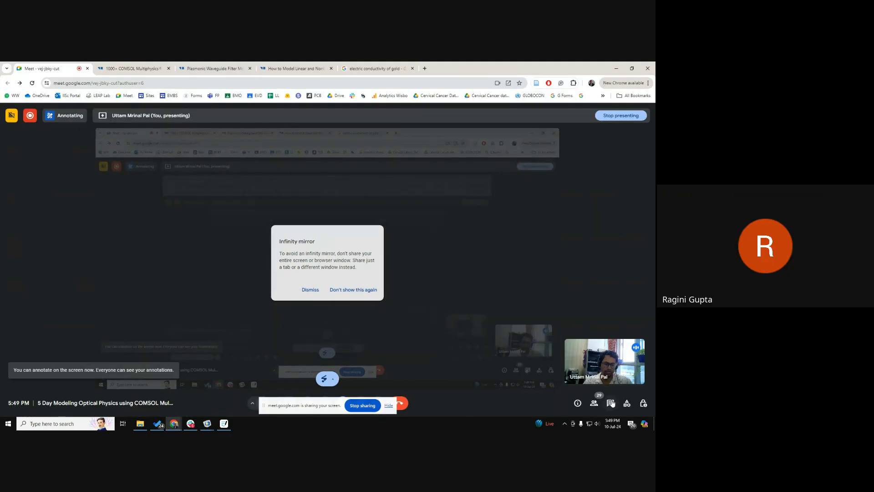
click(611, 404)
click(568, 378)
key(ctrl+v)
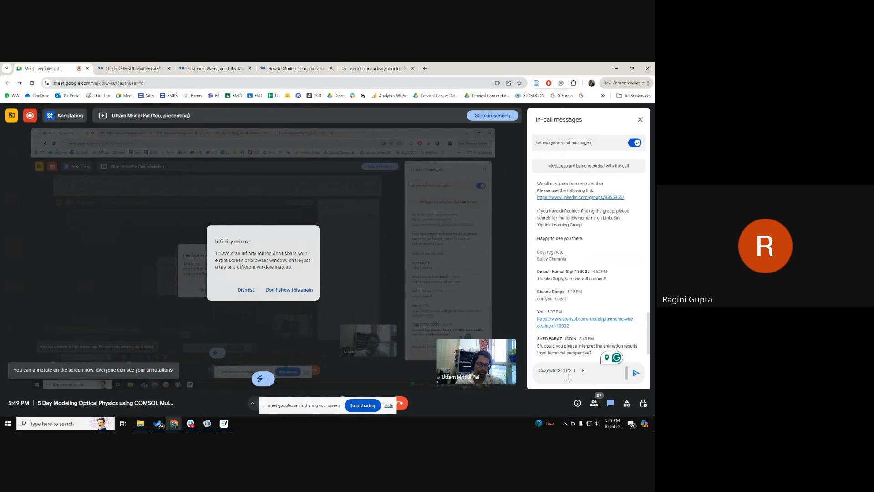
key(Up)
key(Up)
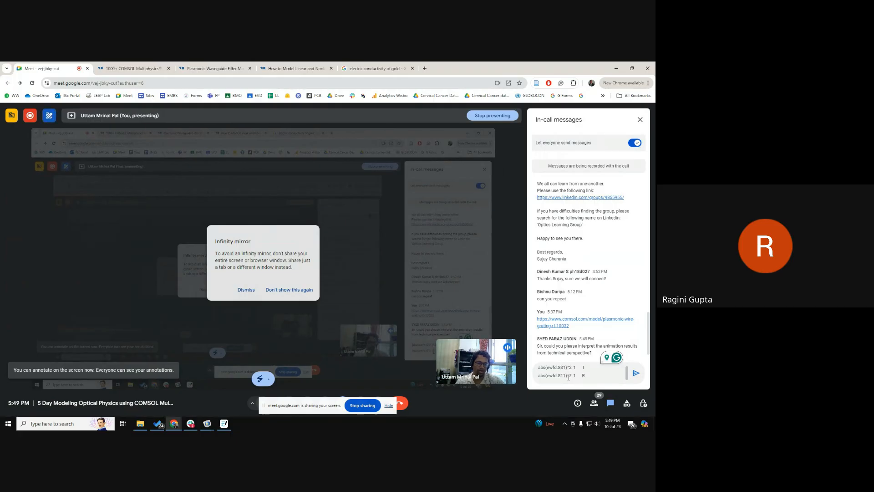
key(Return)
click(618, 67)
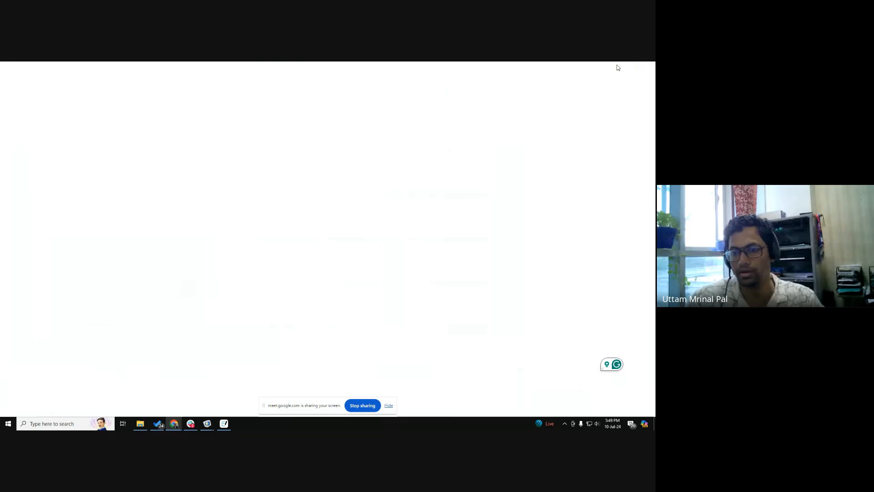
Step: Review the plot group types available for the results and reopen the settings of the 1D plot group and its Global plot
right_click(36, 326)
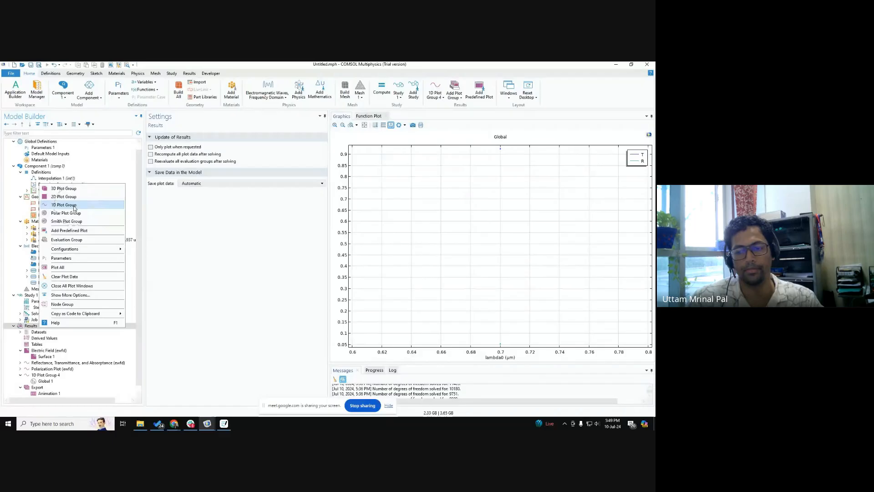
click(192, 283)
scroll(64, 346, down, 1)
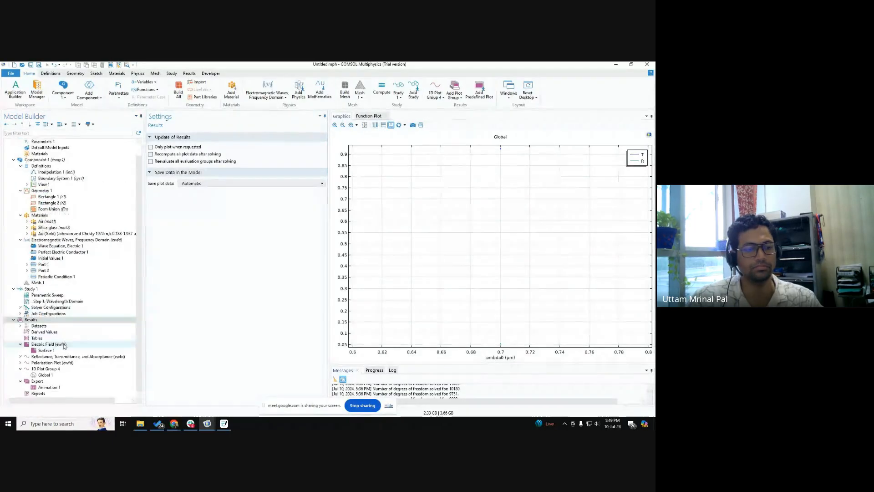
click(51, 370)
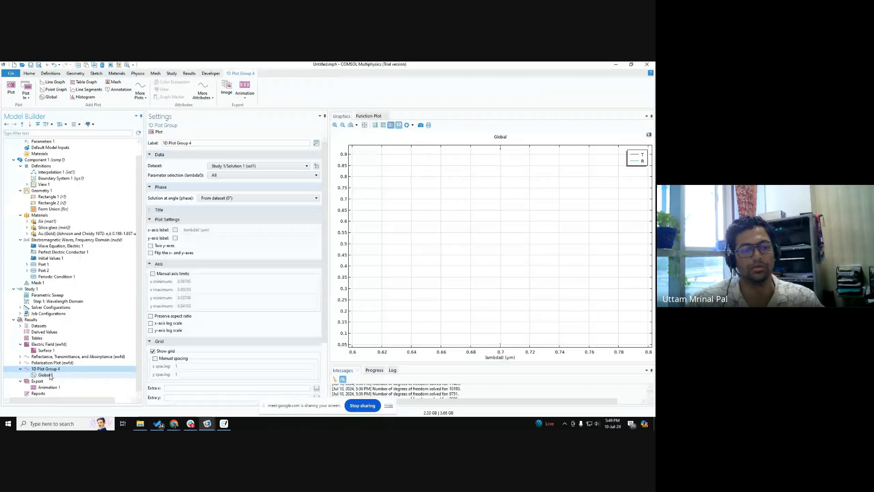
click(45, 375)
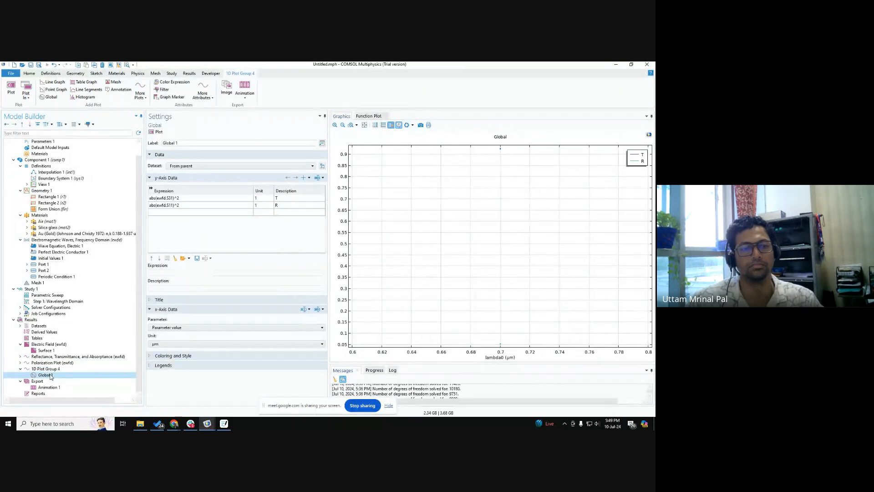
key(ctrl)
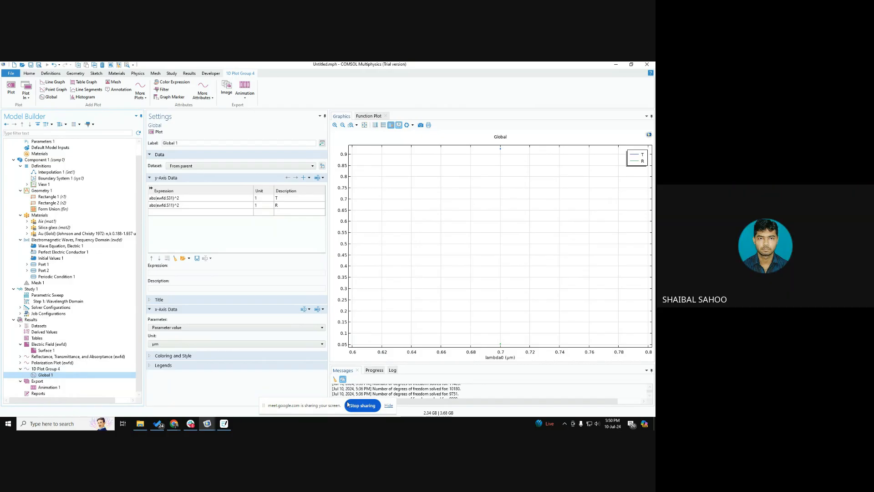
Step: Hide the screen-sharing notice, switch to Google Meet and stop presenting the screen
click(389, 406)
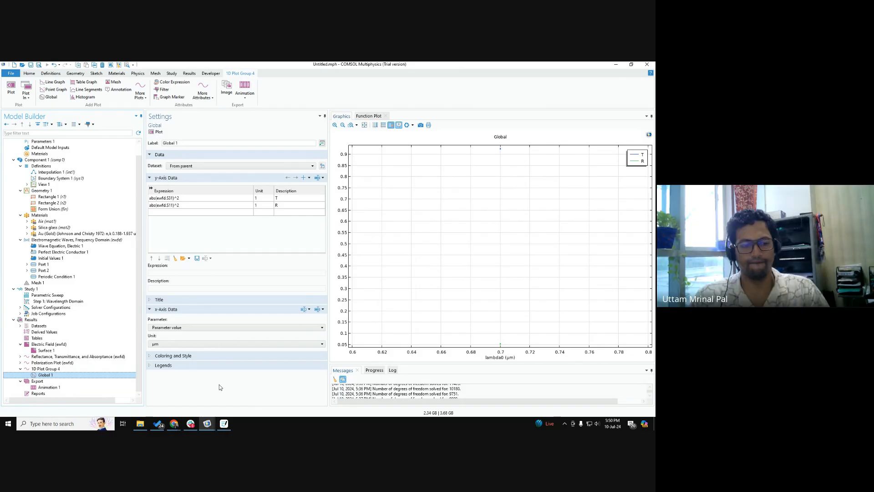
mouse_move(172, 425)
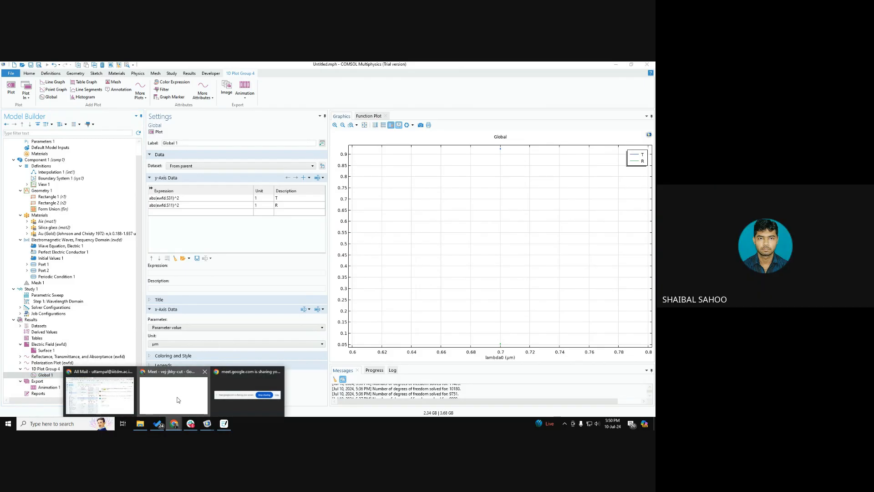
click(98, 390)
click(343, 405)
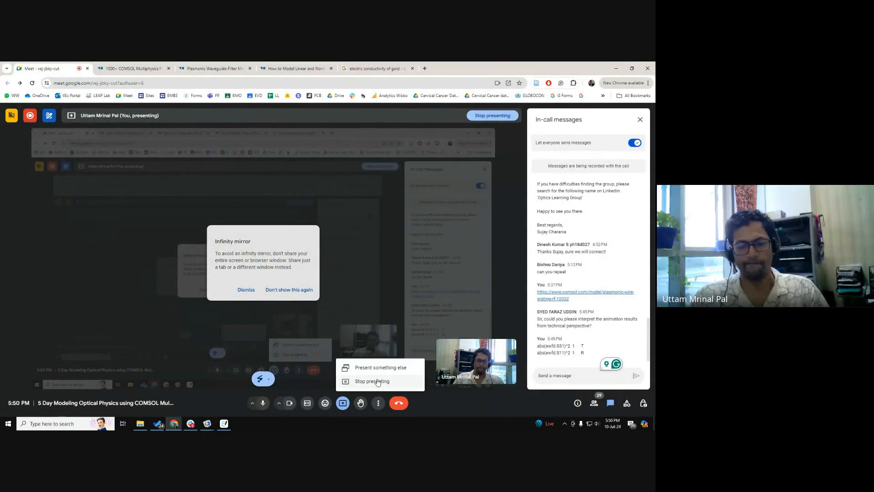
click(479, 413)
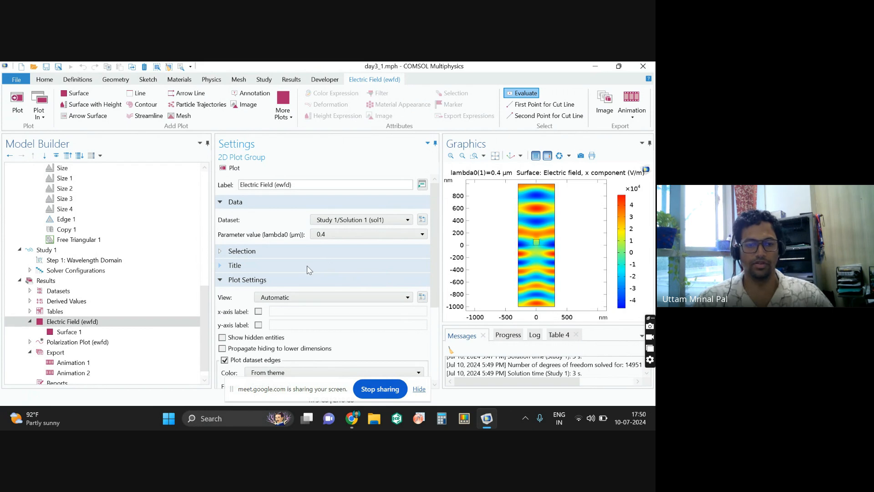
Step: Examine the day3_1.mph model tree and check the lambda0 parameter values available for the Electric Field plot group
scroll(131, 270, up, 10)
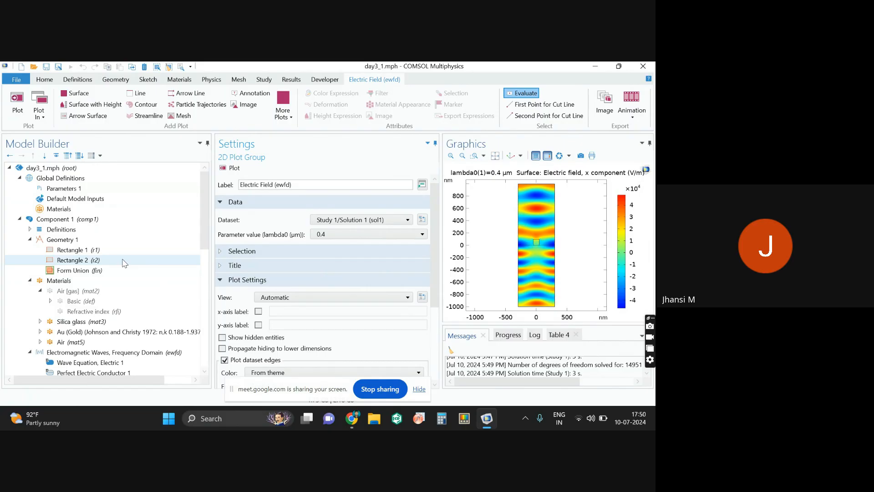
scroll(124, 264, down, 1)
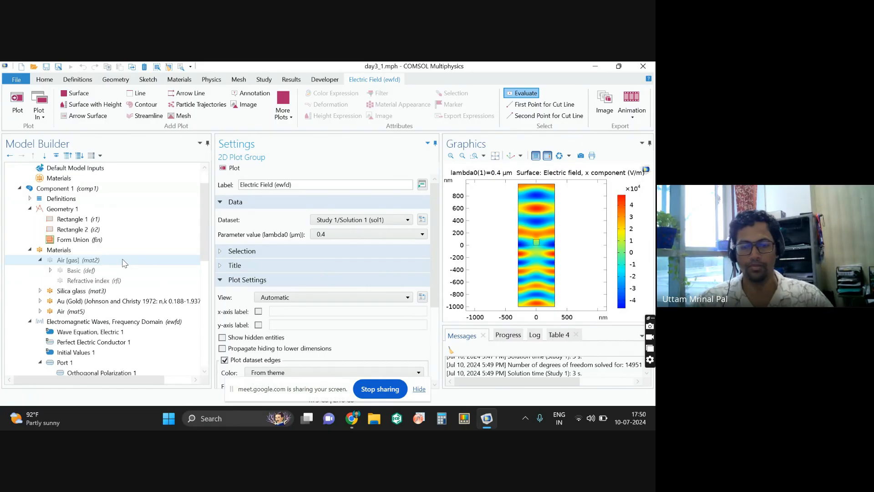
scroll(123, 264, down, 1)
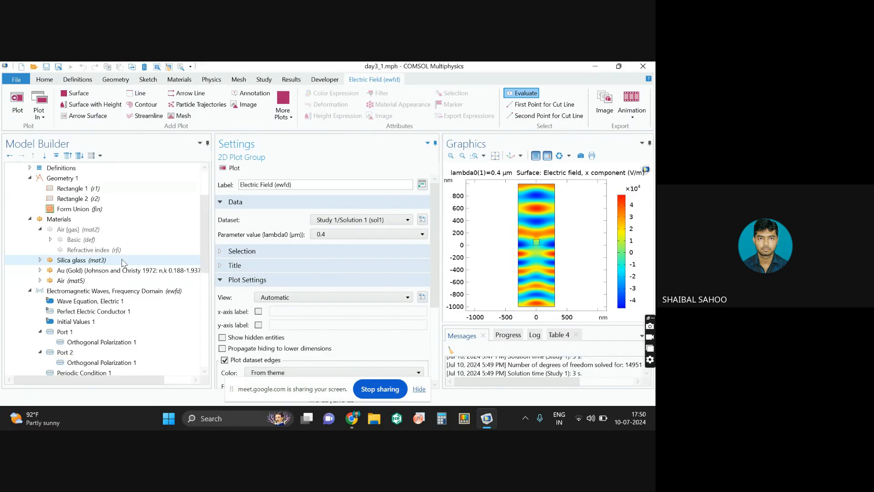
scroll(123, 263, down, 1)
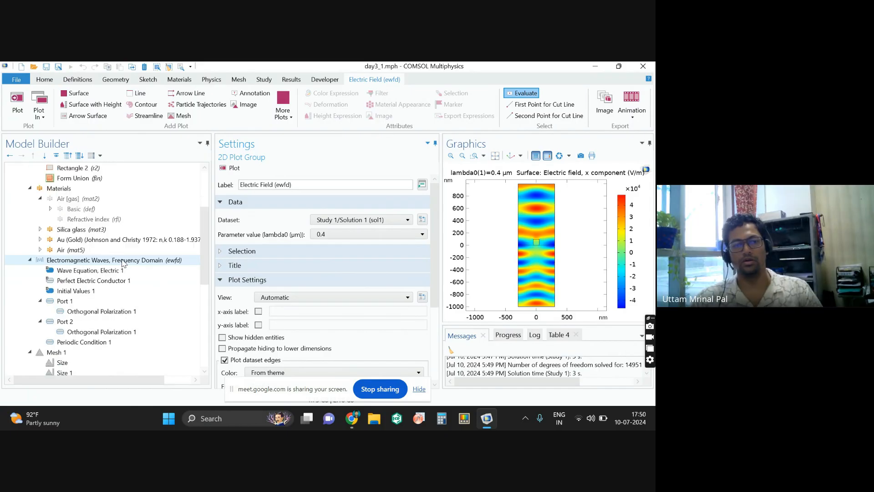
scroll(123, 263, down, 1)
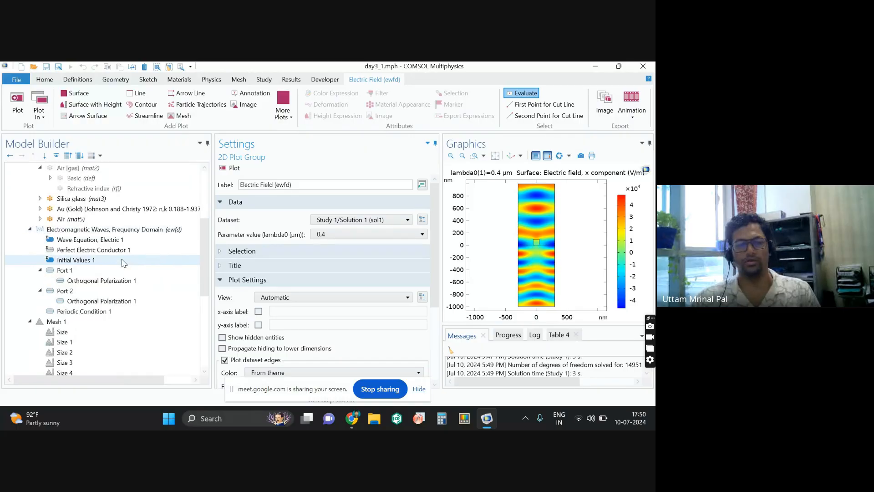
scroll(123, 263, up, 4)
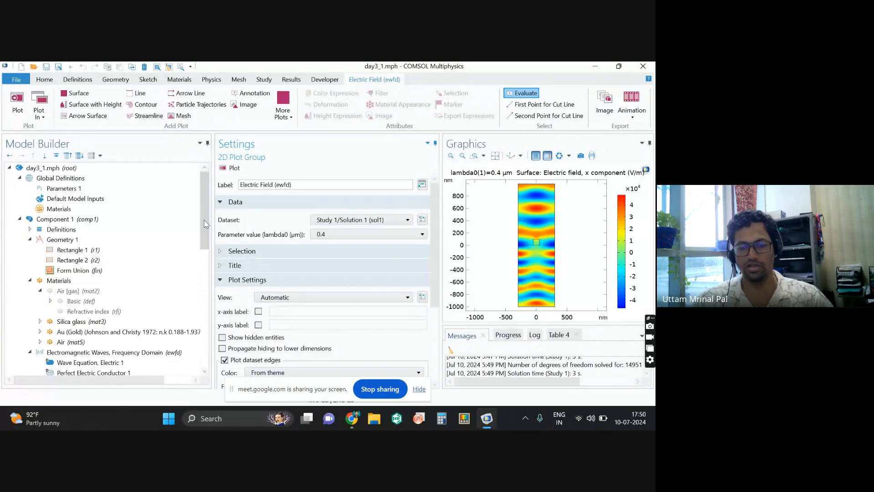
click(422, 235)
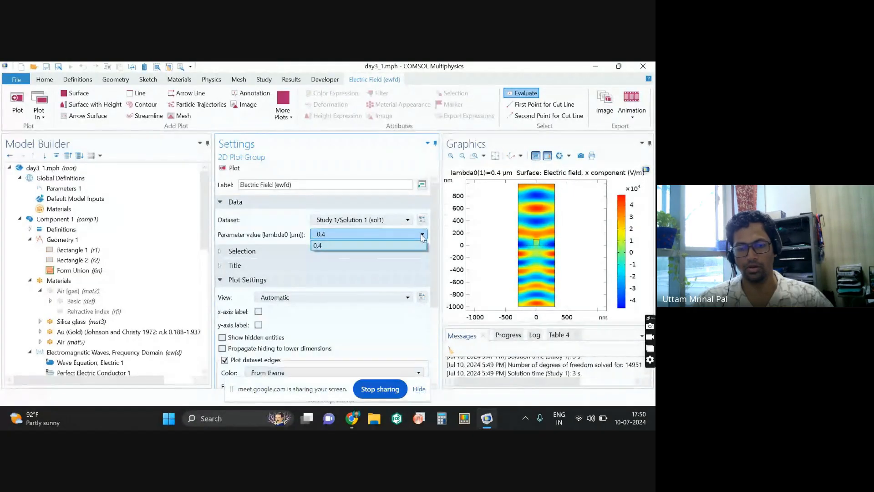
click(369, 245)
Step: Dismiss the infinity mirror notice in Google Meet and switch back to COMSOL Multiphysics
click(487, 418)
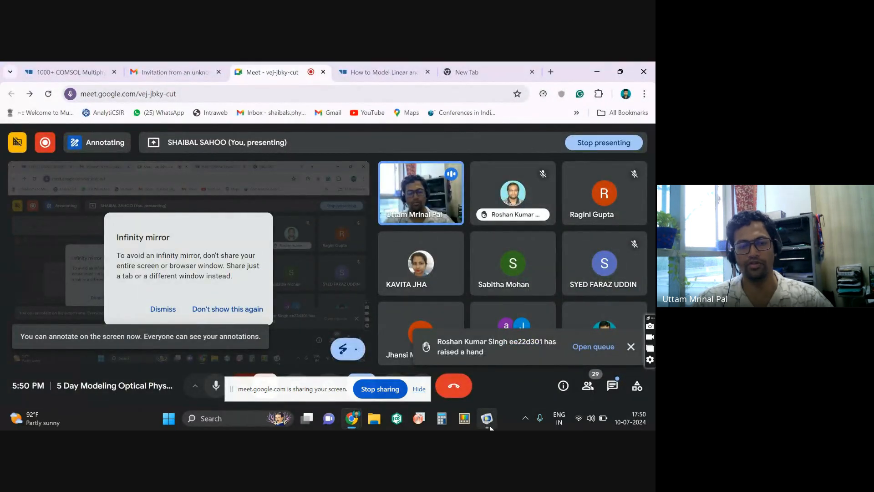
click(163, 309)
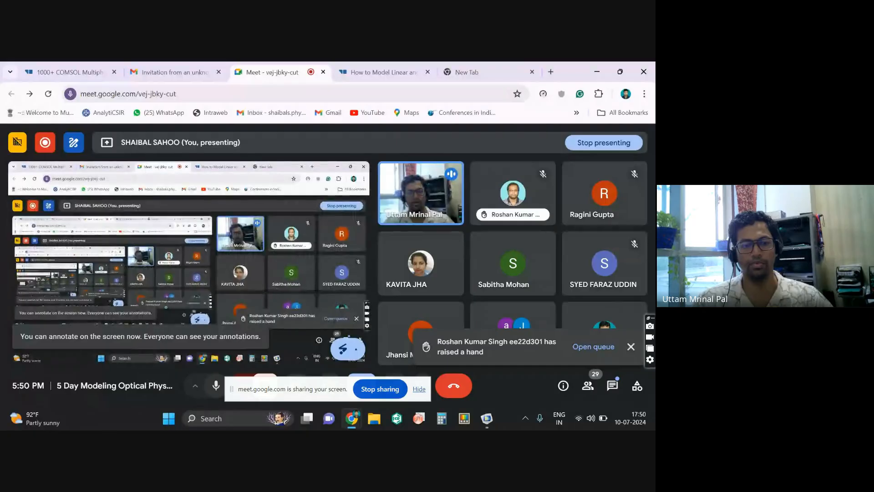
click(487, 421)
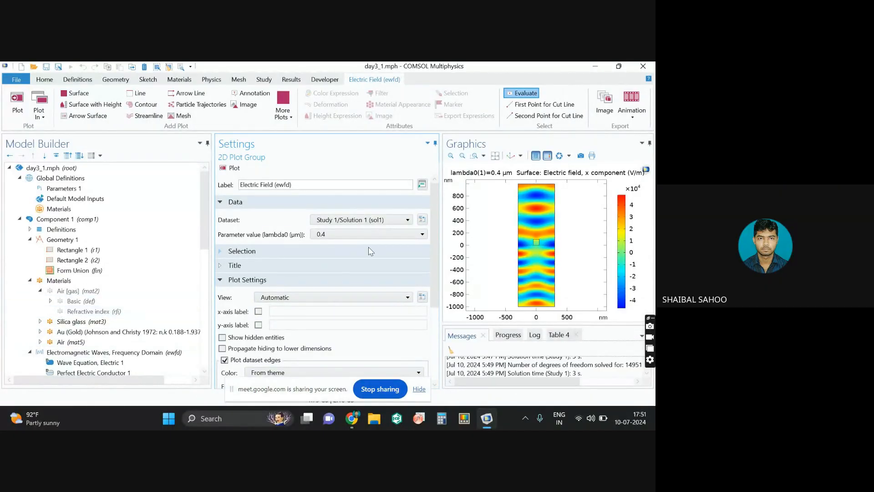
Step: Check the lambda0 parameter and dataset choices of the Electric Field plot group, keeping Study 1/Solution 1 selected
click(422, 235)
click(424, 236)
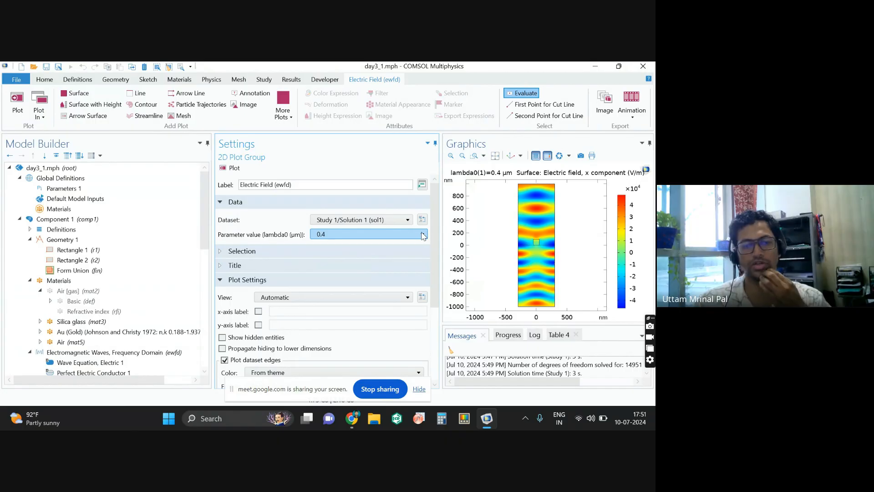
click(406, 220)
click(406, 221)
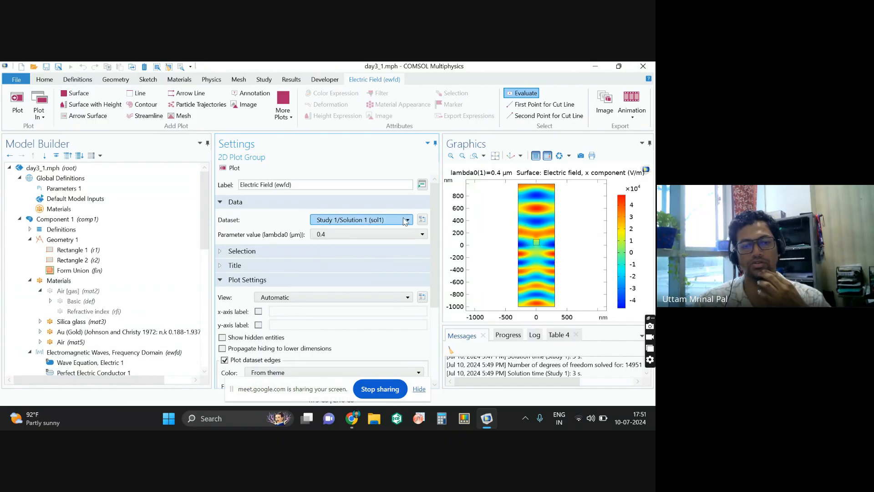
click(407, 220)
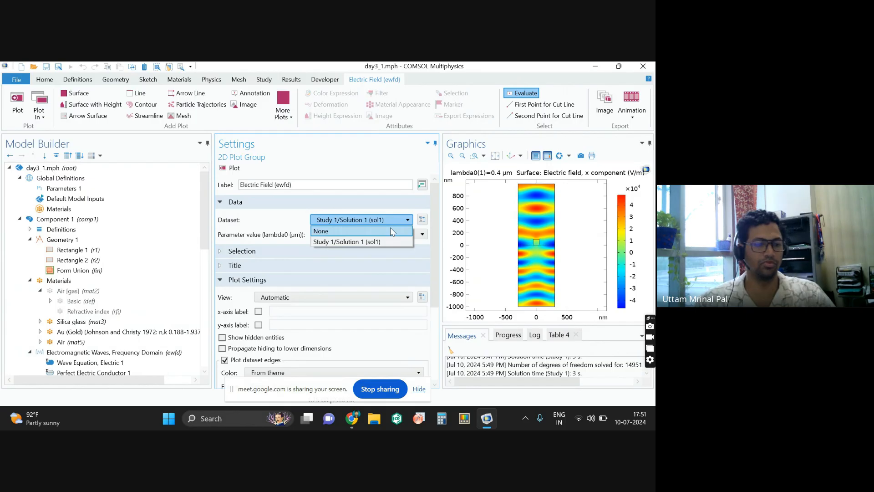
click(409, 222)
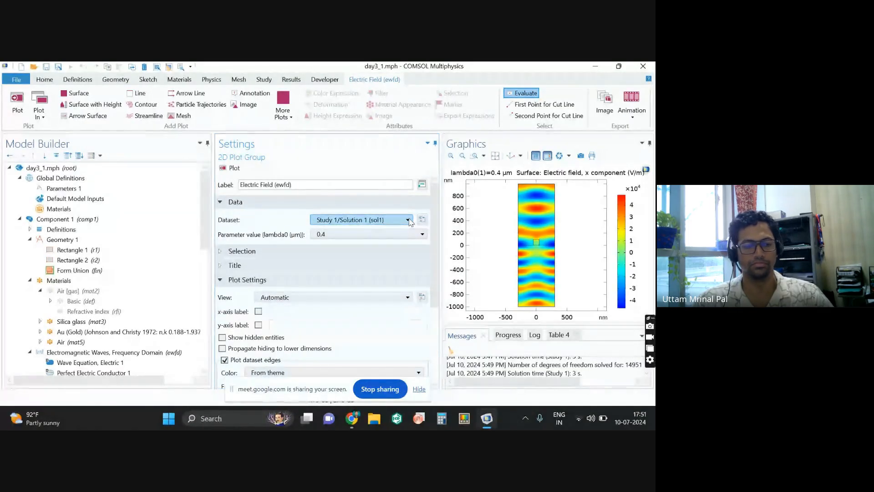
Step: Open the Study 1 settings to inspect how the study is set up
mouse_move(483, 419)
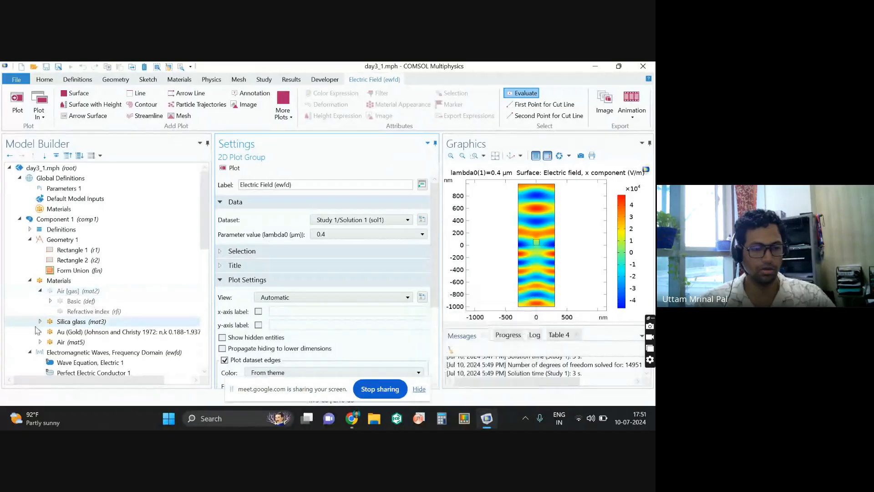
scroll(46, 319, down, 4)
scroll(44, 321, down, 3)
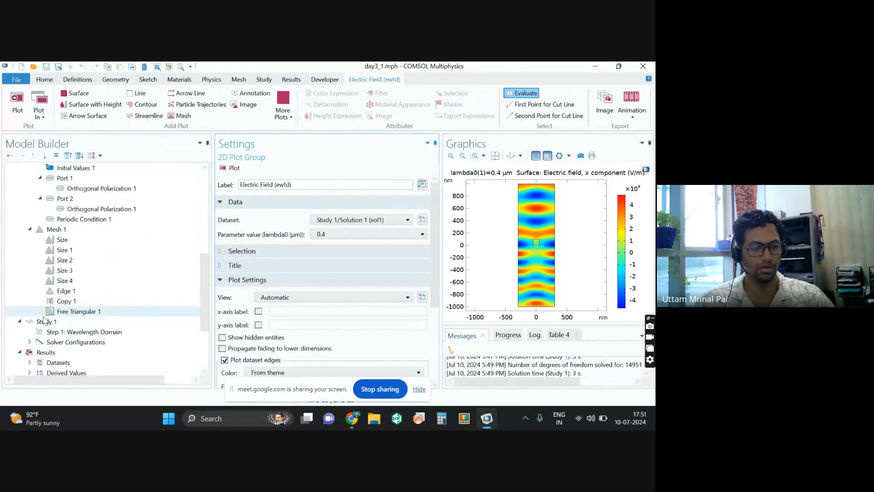
click(44, 321)
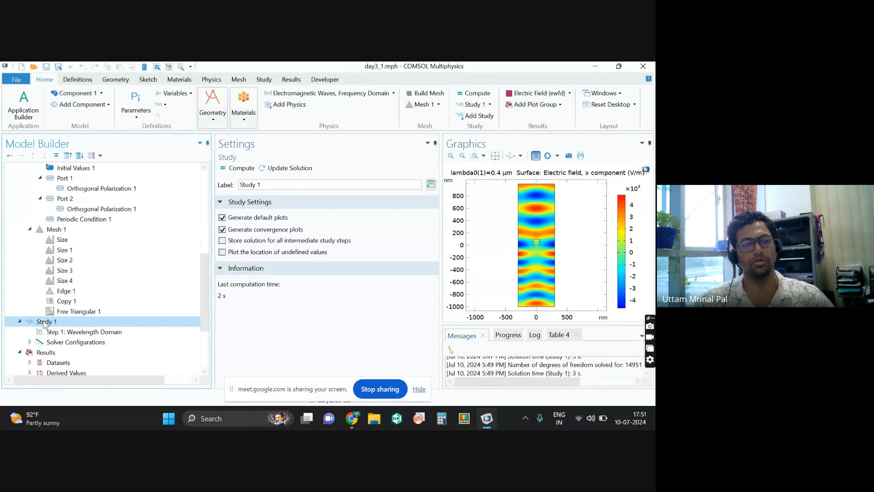
Step: Set the sequence type of Mesh 1 to Physics-controlled mesh
scroll(45, 314, up, 3)
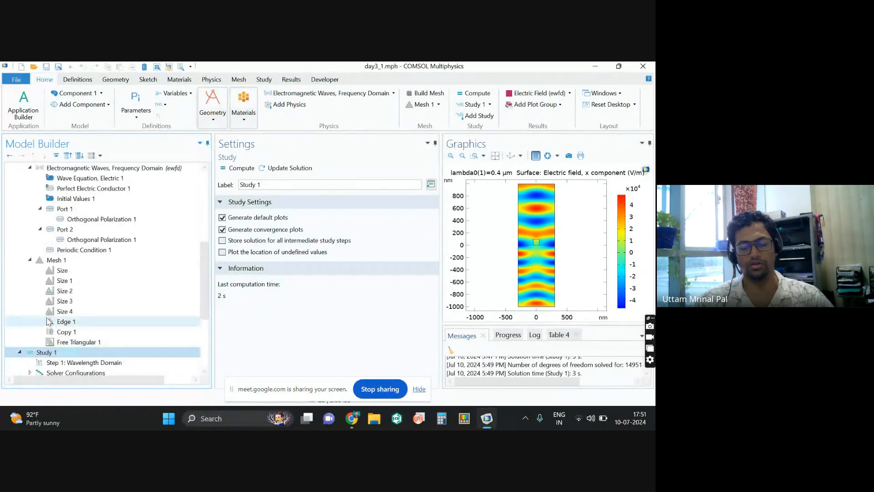
click(63, 260)
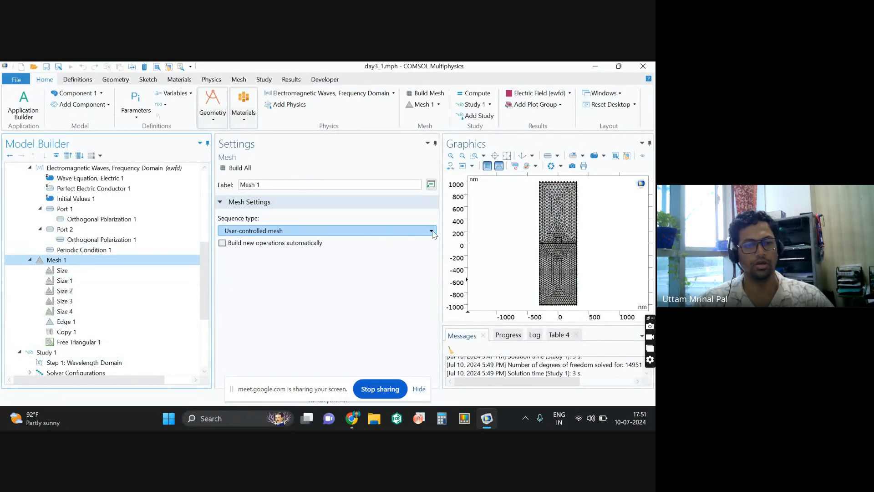
click(431, 232)
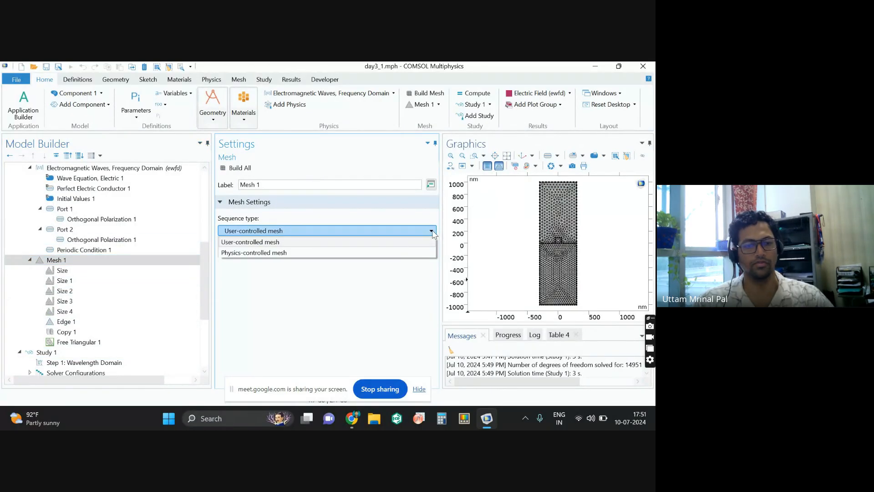
click(419, 252)
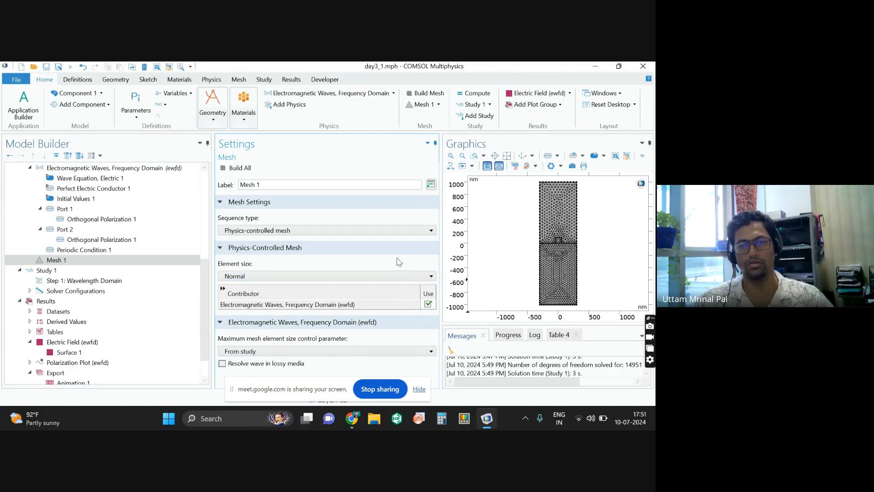
Step: Switch to the Untitled.mph model in COMSOL and open the Parametric Sweep settings under Study 1
mouse_move(488, 421)
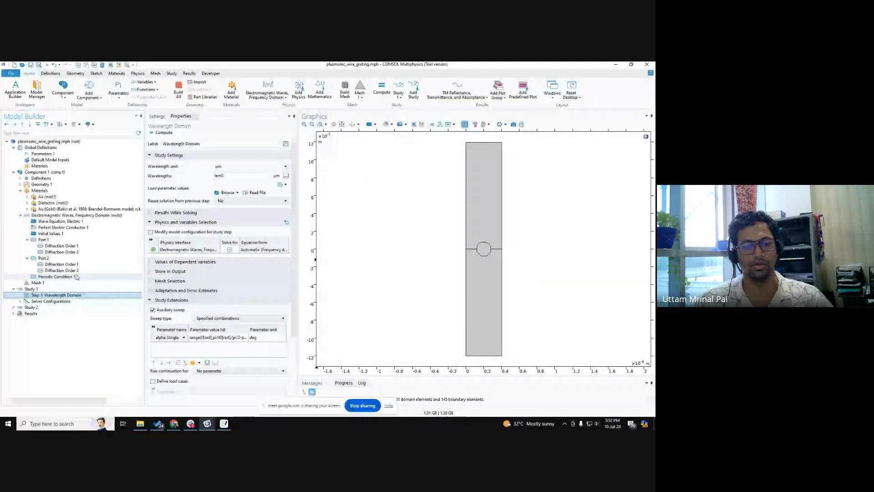
mouse_move(206, 426)
click(223, 404)
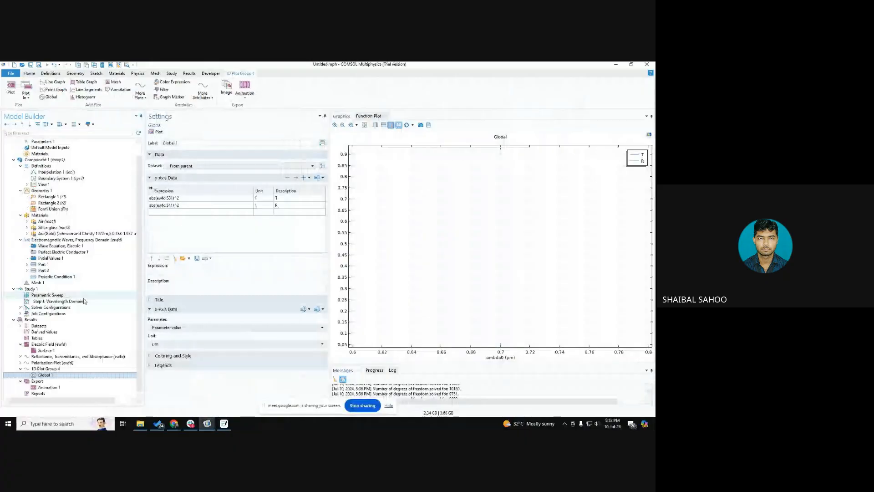
click(54, 290)
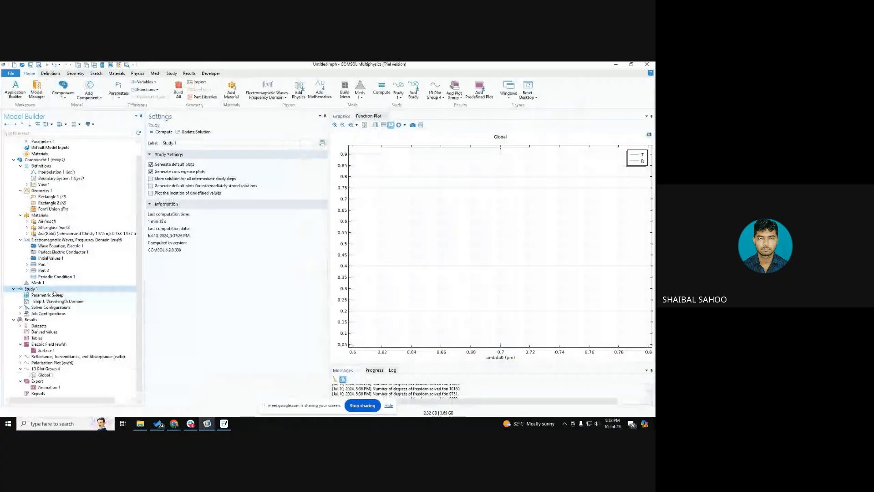
right_click(54, 291)
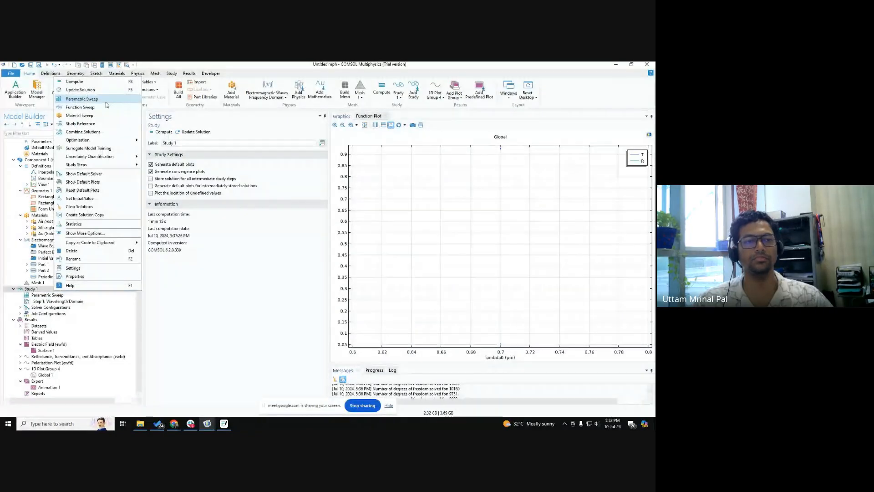
click(190, 308)
click(79, 295)
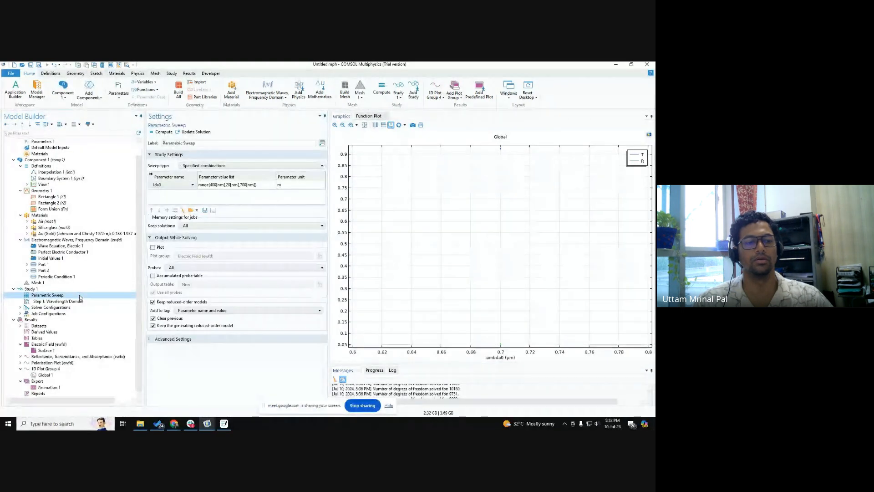
Step: Copy the lda0 sweep values range(400[nm],20[nm],700[nm]), send them in the Google Meet chat, and return to COMSOL
click(180, 185)
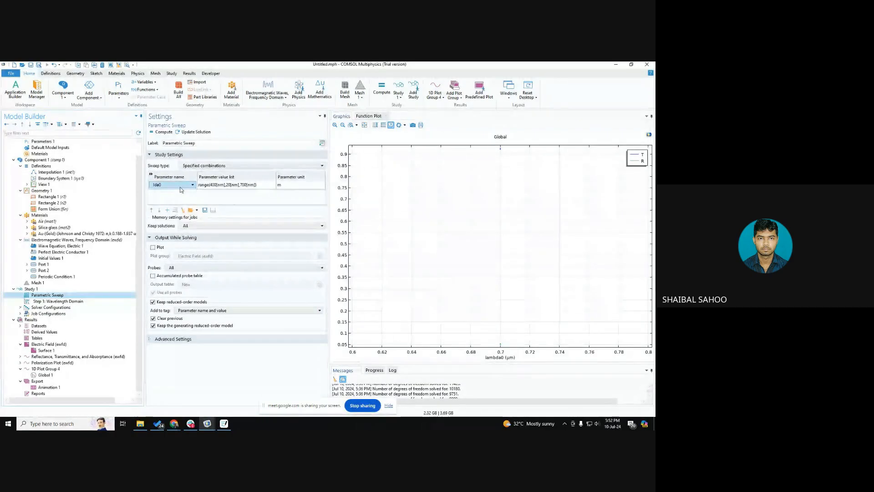
click(267, 185)
key(ctrl+c)
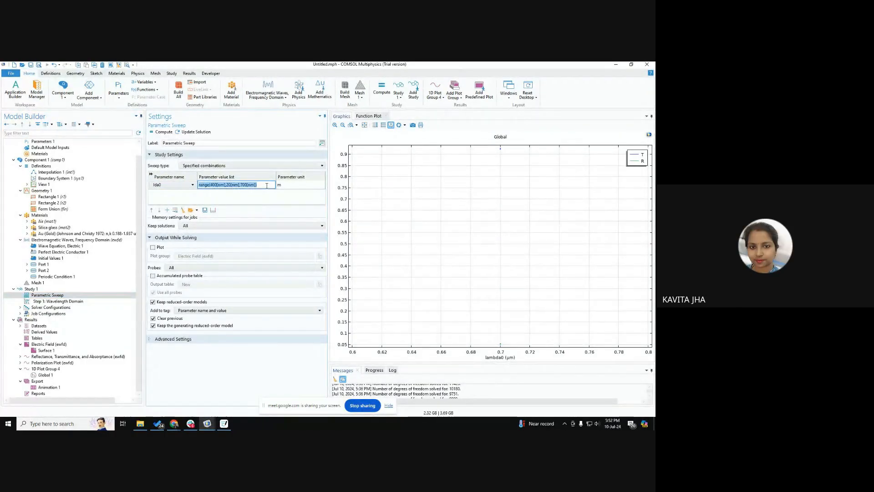
click(173, 424)
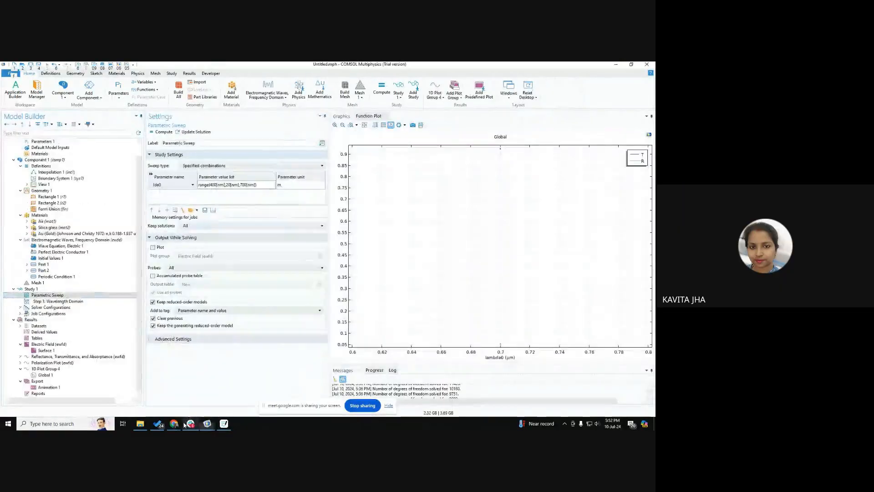
click(173, 395)
click(580, 376)
key(ctrl+v)
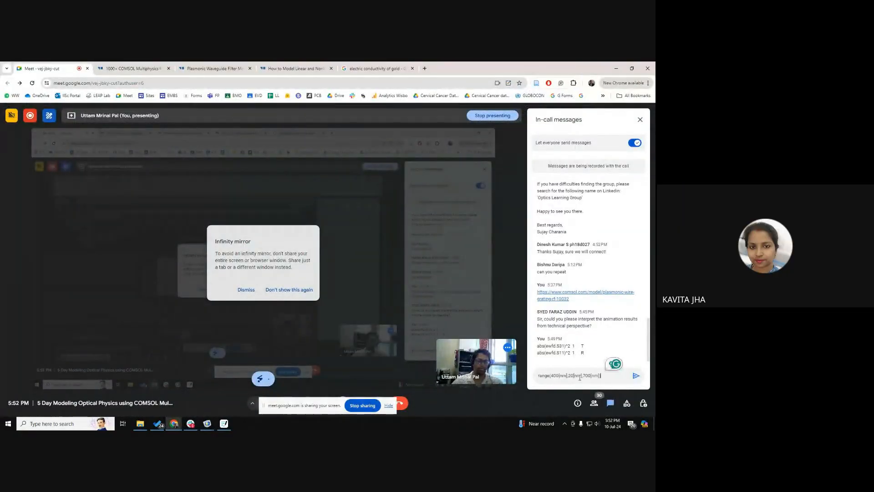
key(Return)
key(alt+Tab)
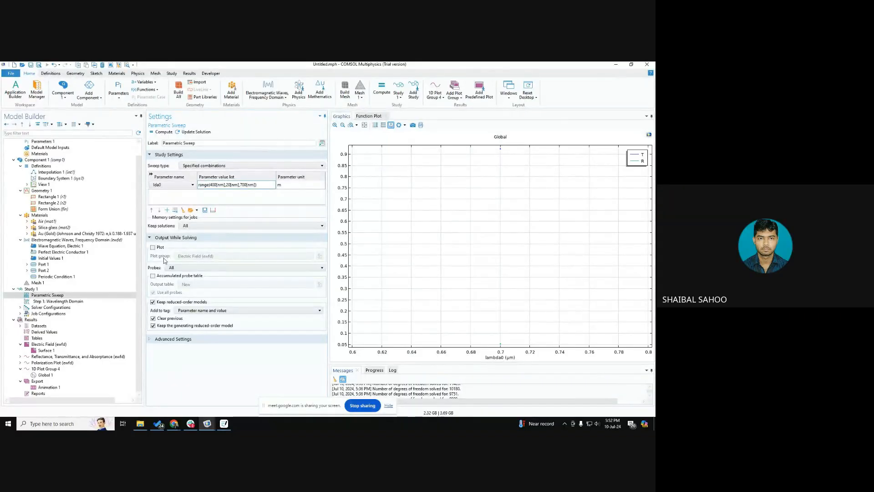
Step: Review the Global 1 transmittance and reflectance expressions against the Port 1 and Port 2 settings, and check the plotted R point
click(69, 374)
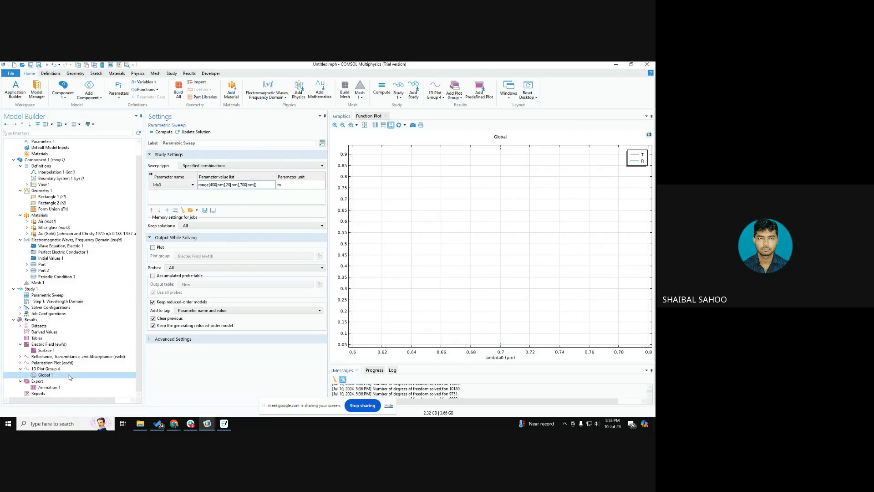
click(46, 369)
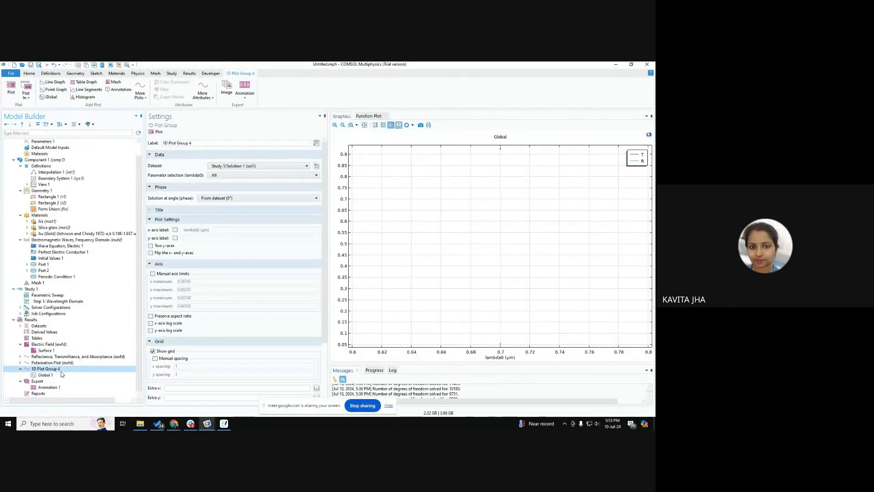
click(60, 375)
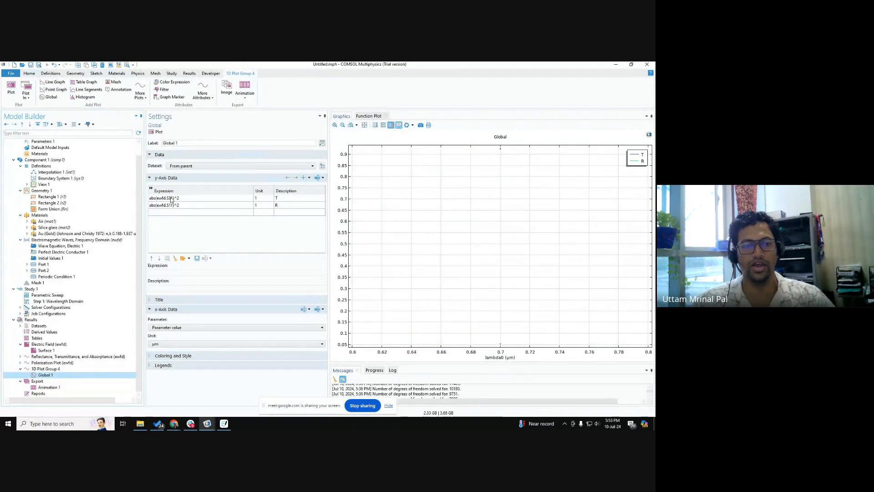
click(72, 271)
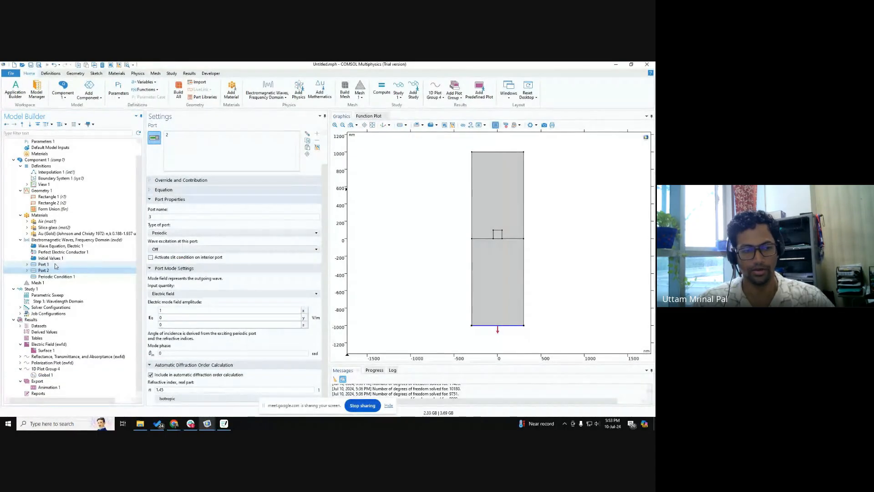
click(55, 265)
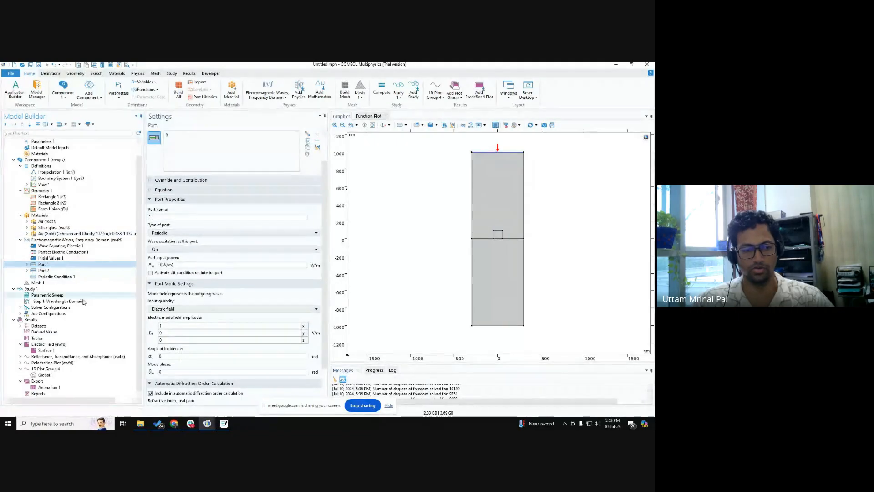
click(51, 374)
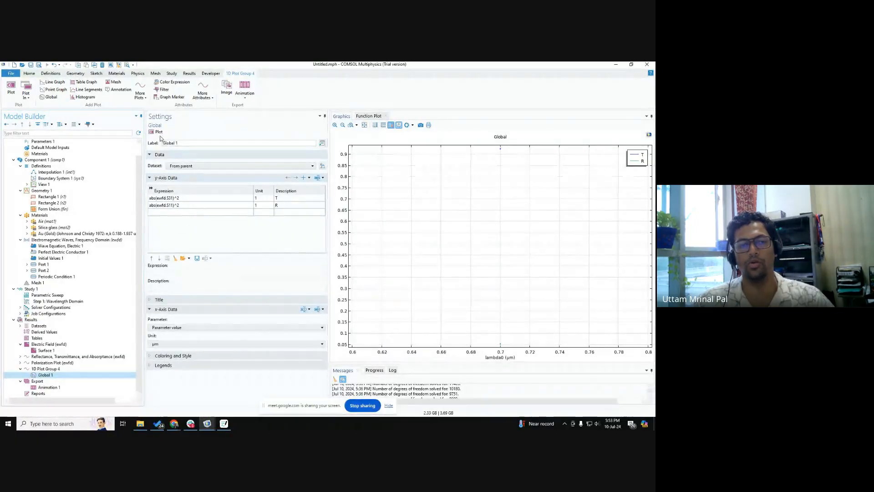
click(501, 345)
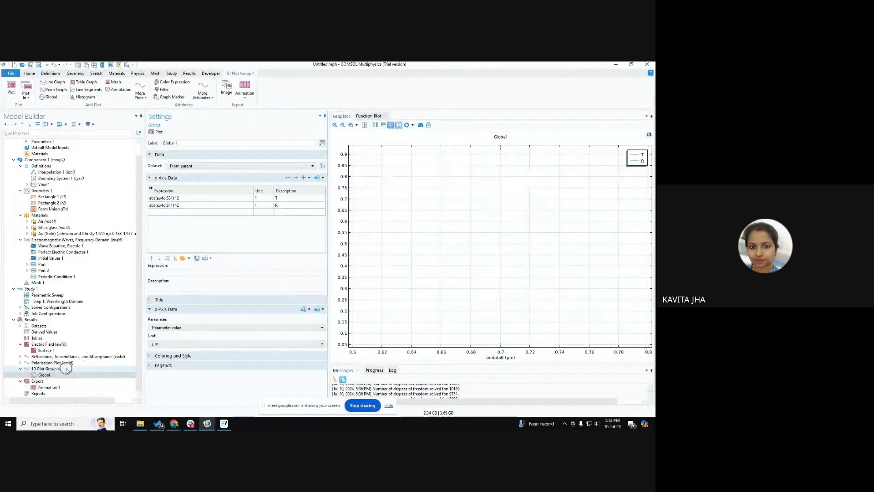
Step: Set the Global 1 dataset to Study 1/Parametric Solutions 1 and replot
click(190, 167)
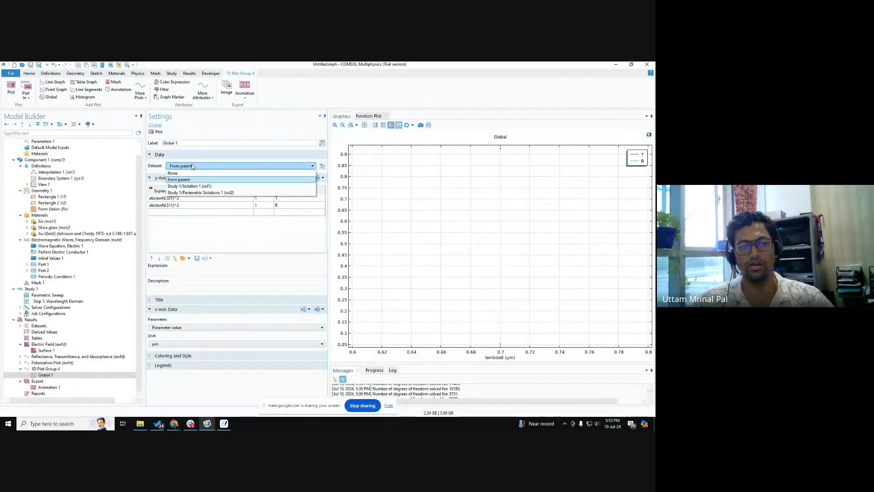
click(194, 192)
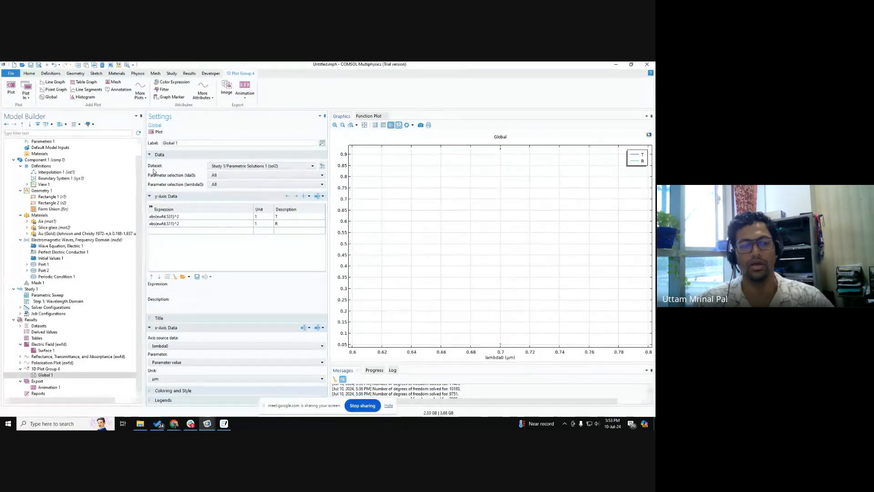
click(156, 132)
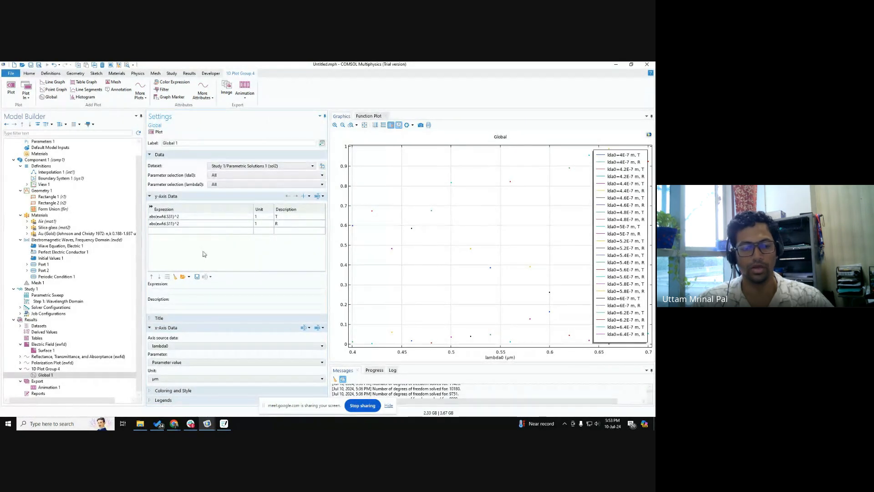
Step: Set the x-axis source data of Global 1 to Outer solutions, replot, and examine the T and R curves
click(169, 347)
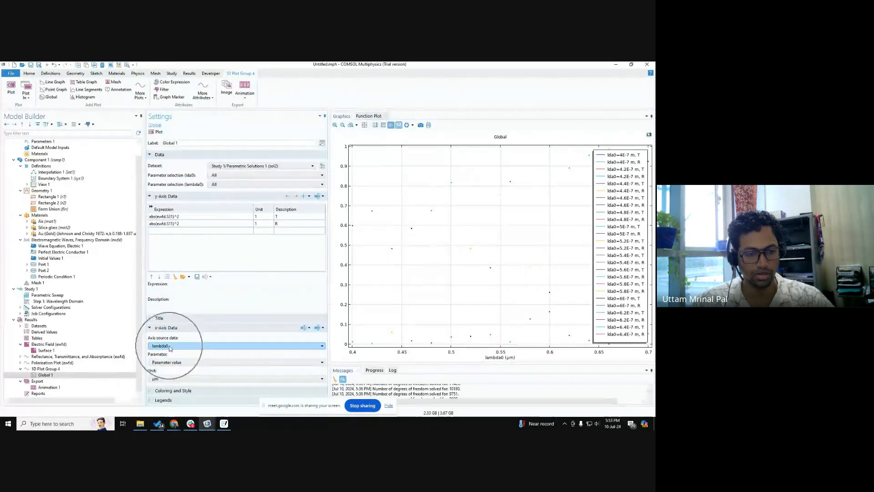
click(164, 373)
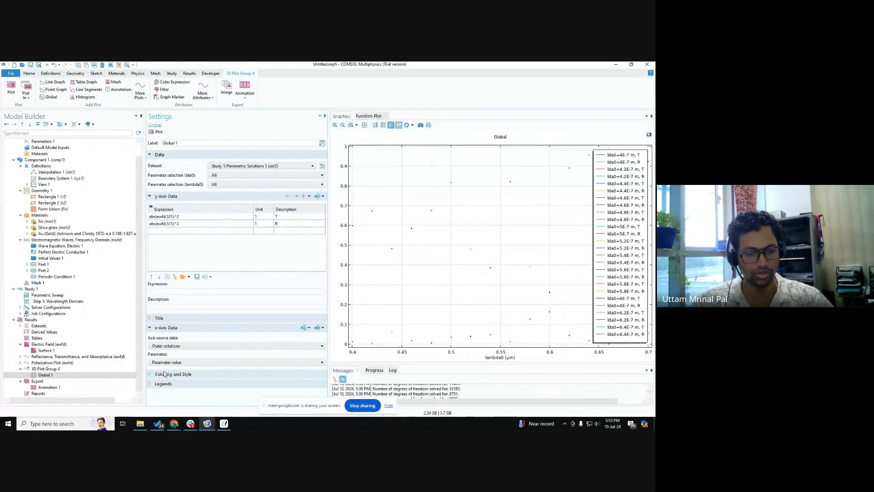
click(159, 132)
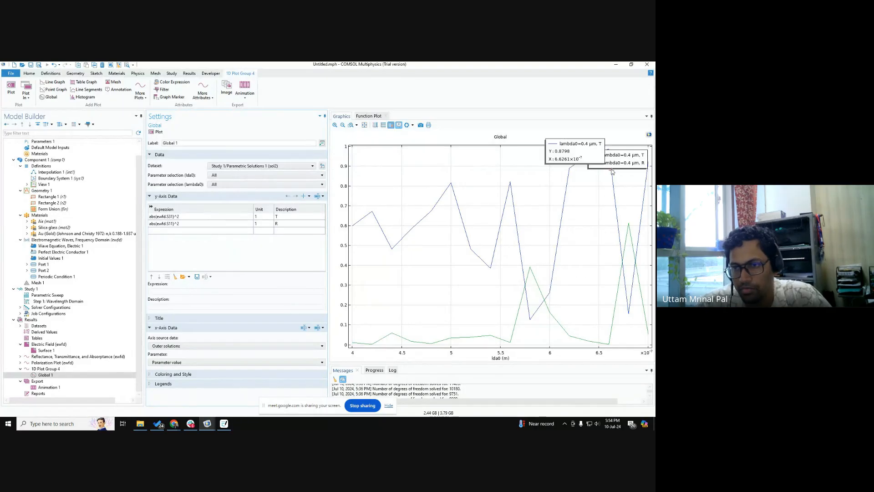
key(ctrl)
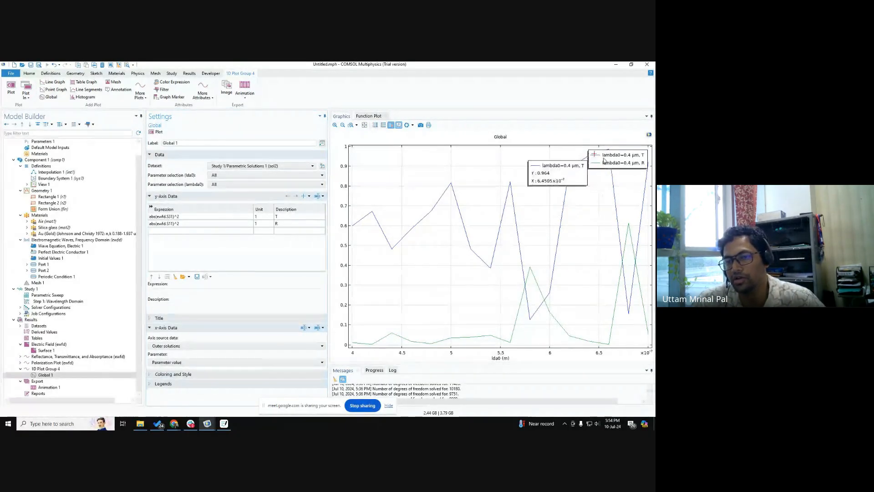
mouse_move(502, 253)
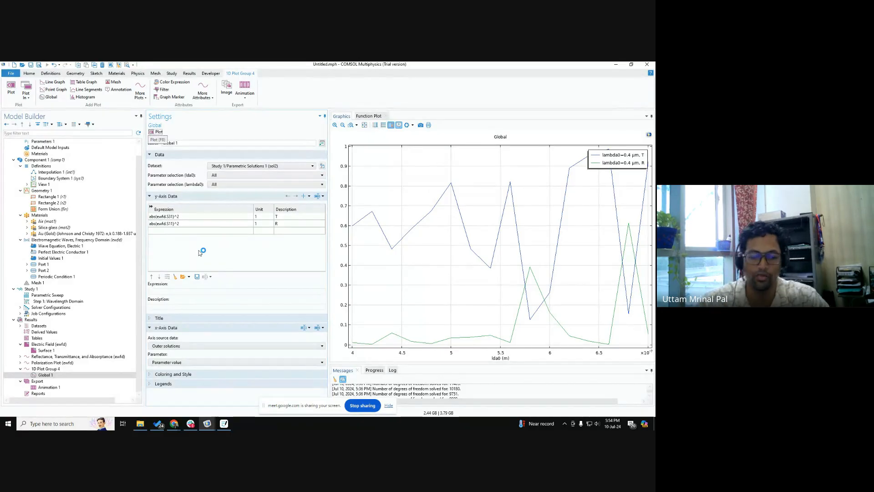
Step: Consult the transmittance and reflectance plot in the COMSOL blog article on linear and nonlinear optics in Chrome, and return to COMSOL
mouse_move(175, 423)
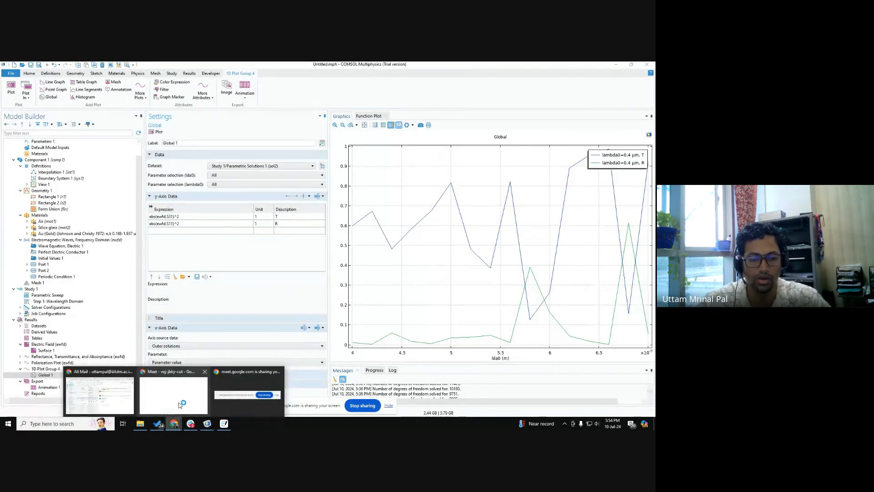
click(172, 372)
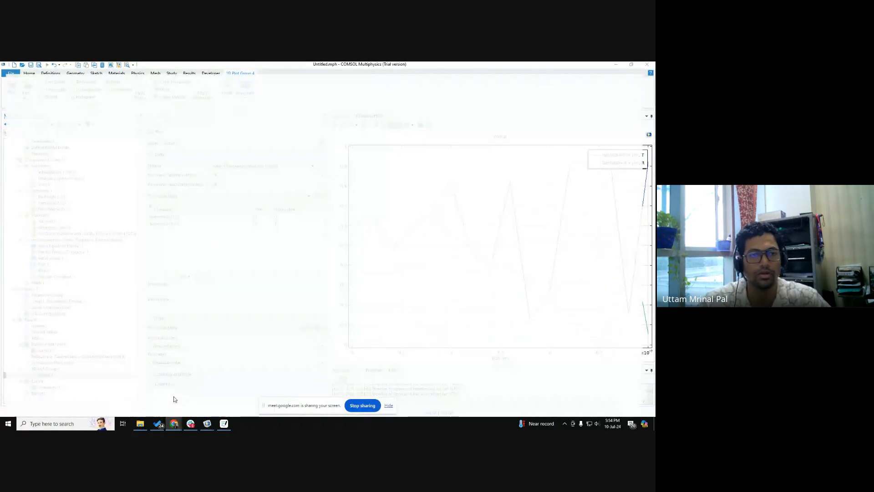
click(132, 68)
click(200, 69)
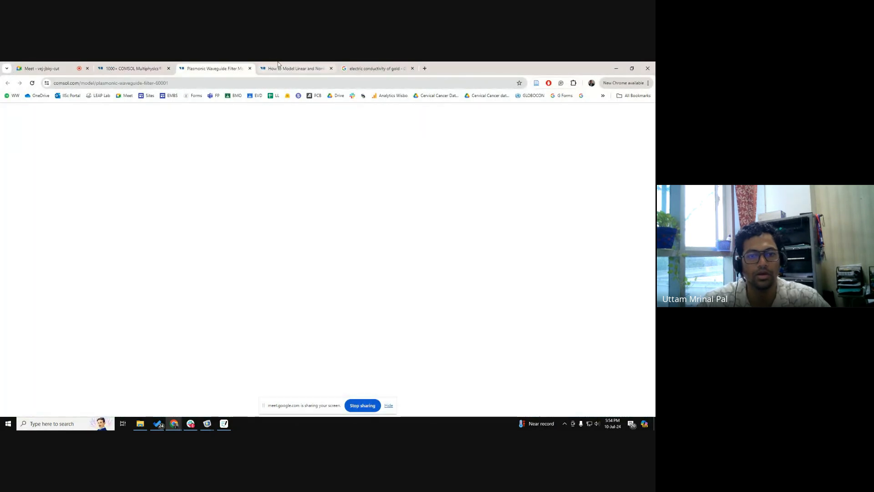
click(294, 69)
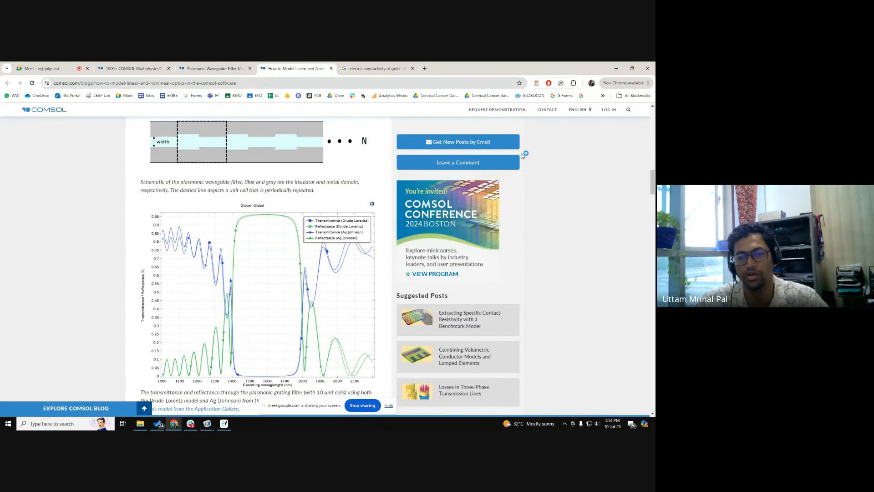
key(alt+Tab)
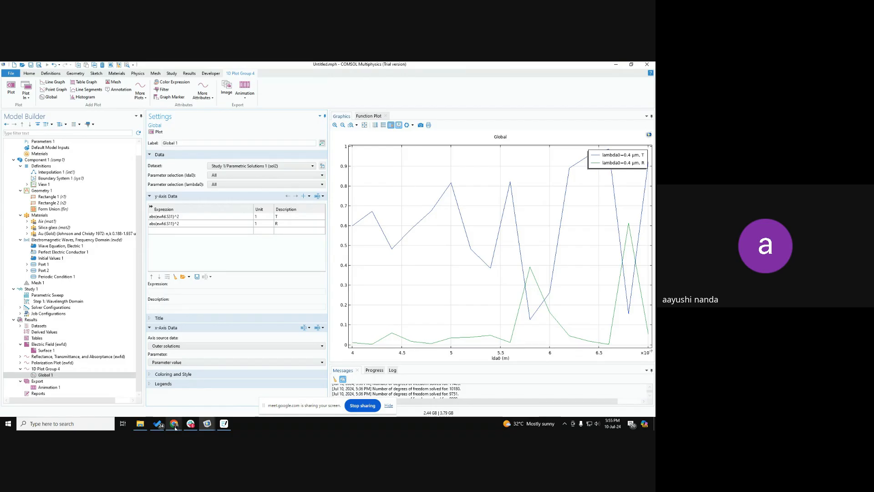
Step: Switch to the Google Meet call in Chrome and stop sharing the screen
mouse_move(174, 423)
click(184, 399)
click(46, 68)
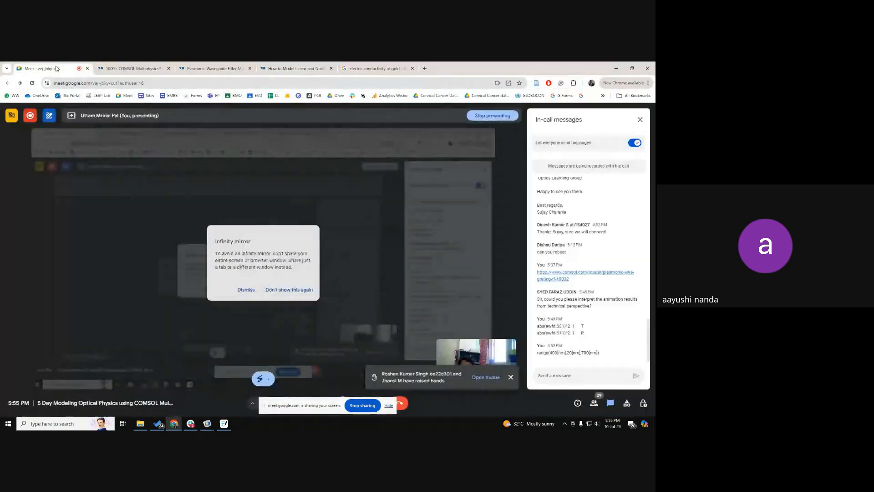
click(363, 405)
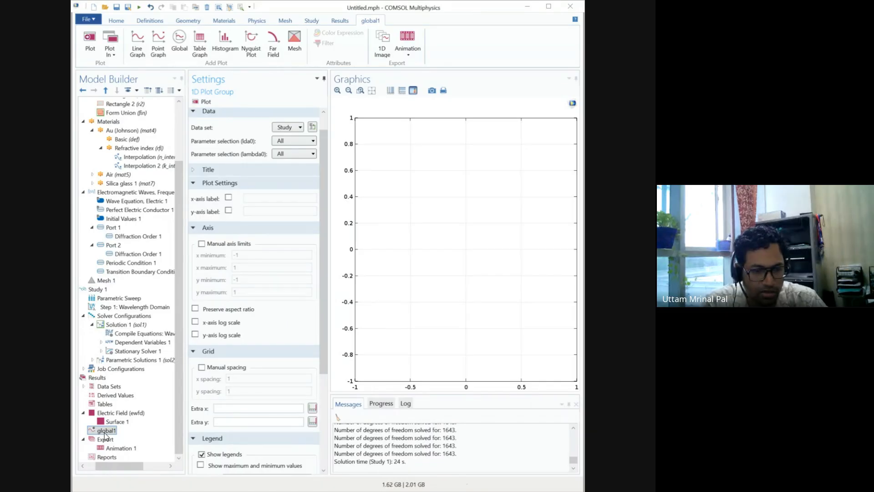
Step: Add a new 1D plot group under Results and insert a Global plot in it
click(96, 377)
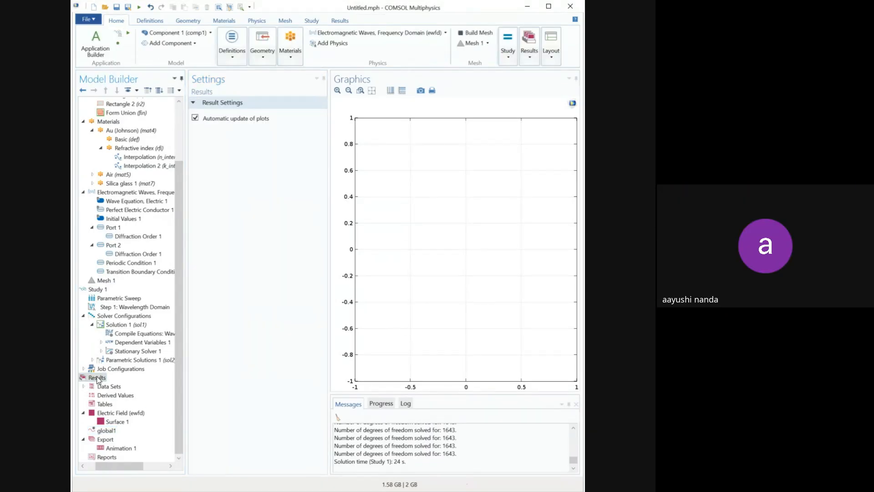
click(75, 408)
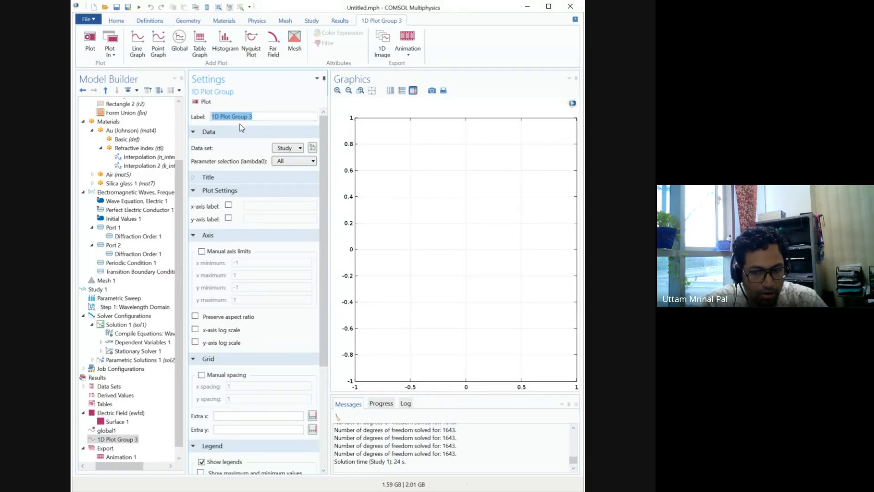
right_click(123, 440)
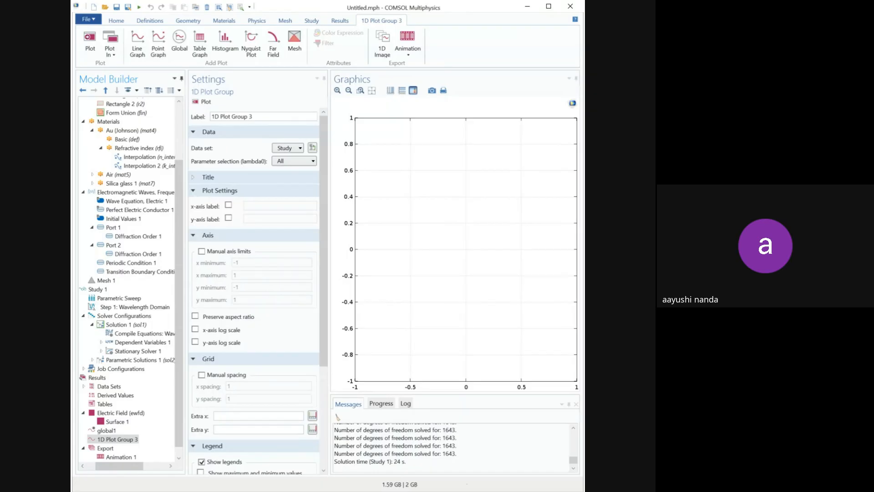
click(154, 260)
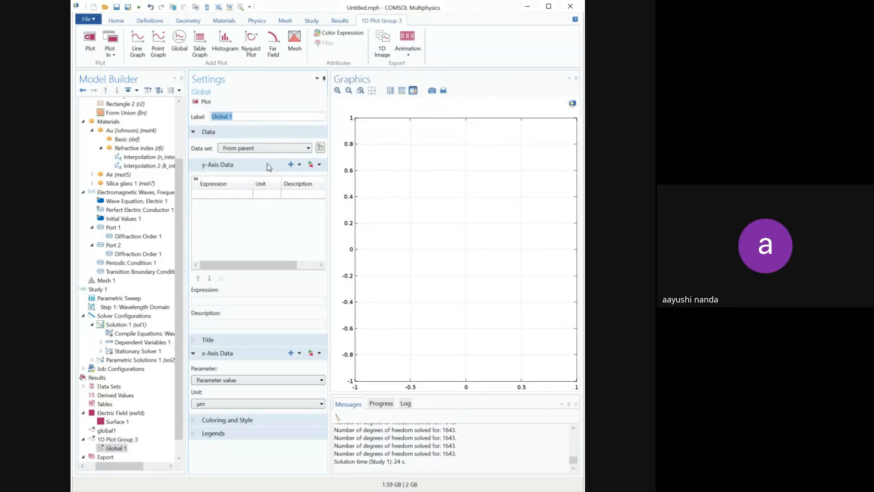
Step: Enter abs(ewfd.S31)^2 as the first y-axis expression of Global 1 and paste the second expression in the row below
click(228, 195)
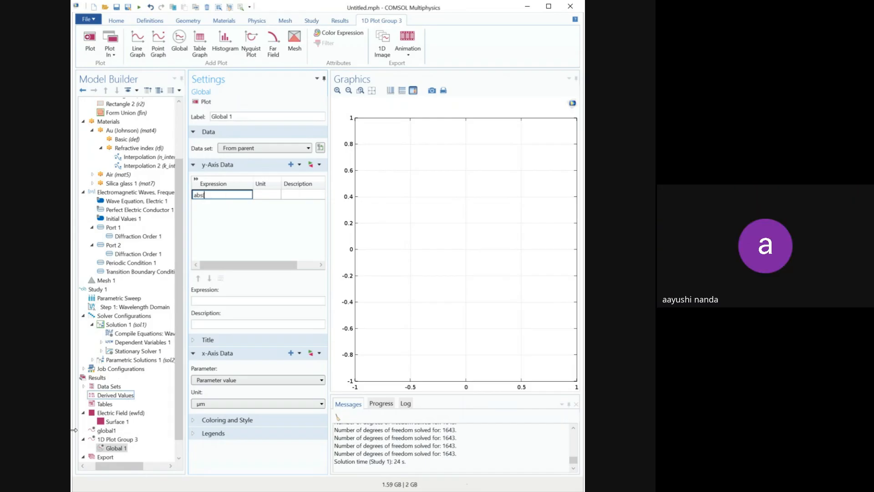
key(alt+Tab)
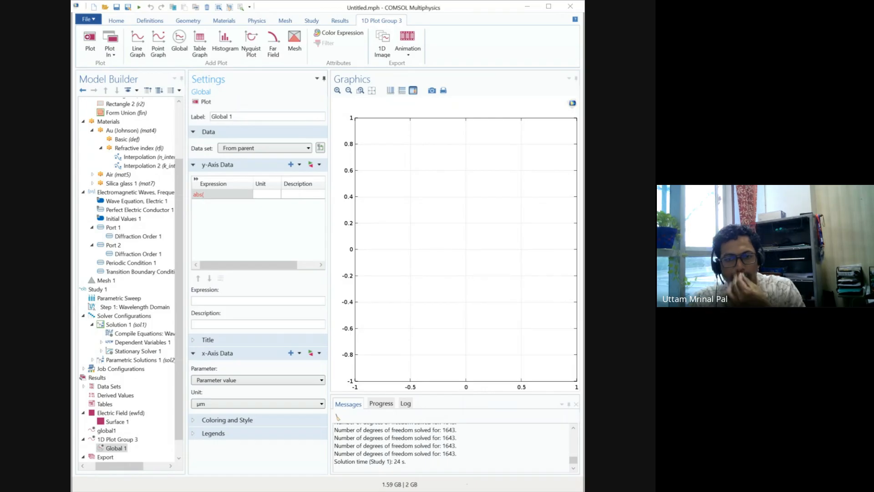
click(263, 191)
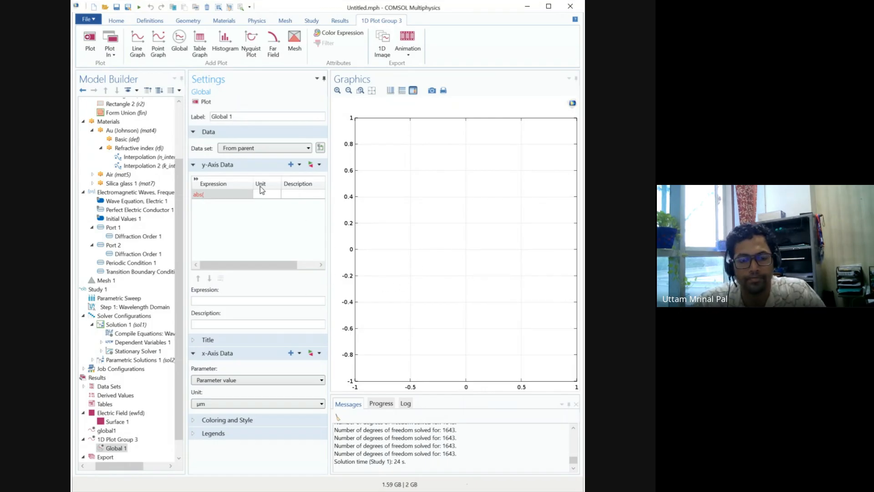
click(235, 196)
click(234, 193)
text(abs(ewfd.S31)^2)
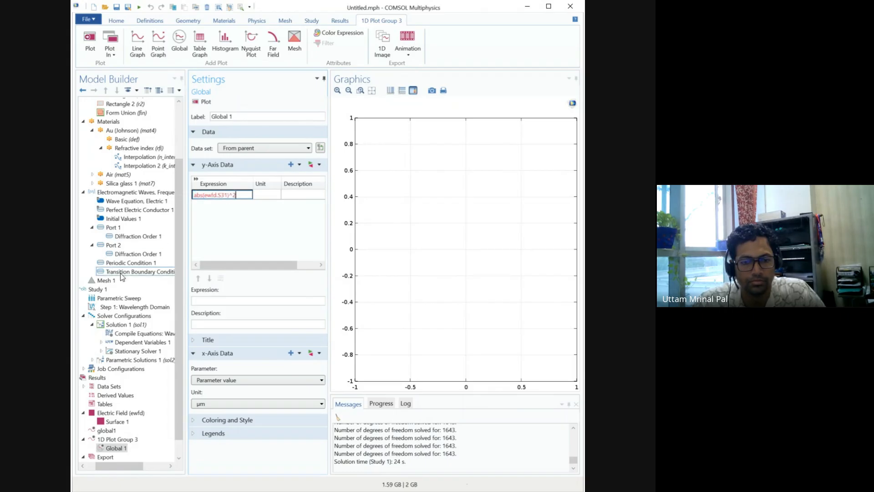
key(Return)
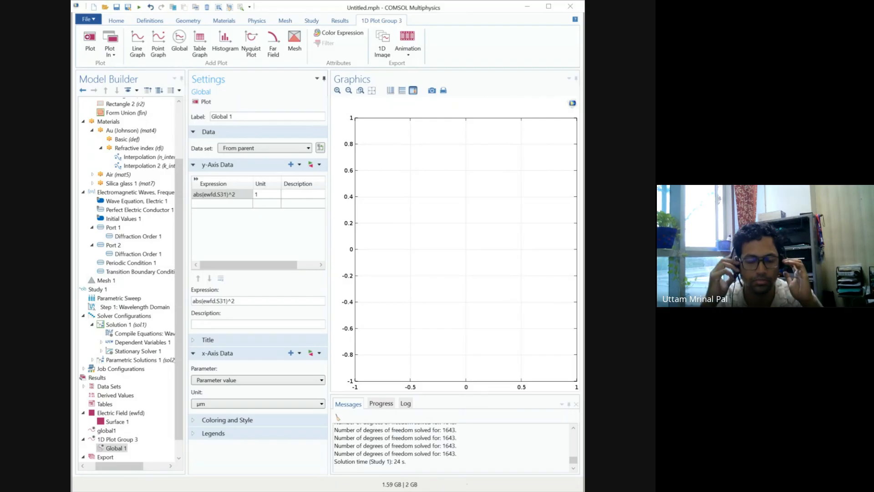
click(232, 204)
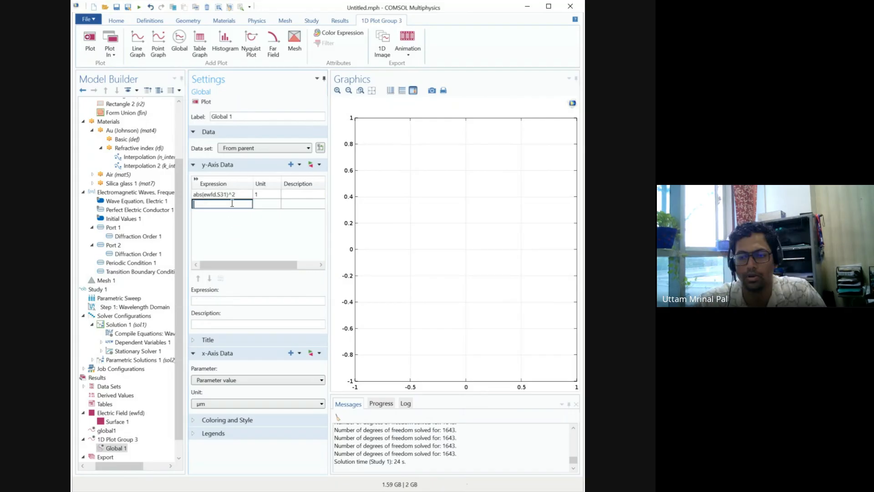
text(abs(ewfd.S11)^2)
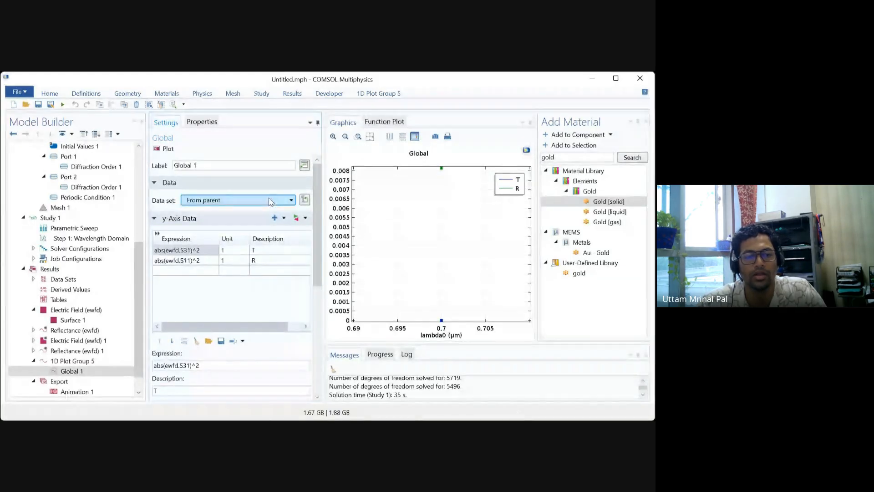
Step: In 1D Plot Group 5, set Global 1's dataset to the Study 1 parametric solutions and its x-axis source data to Outer solutions, and replot
click(249, 247)
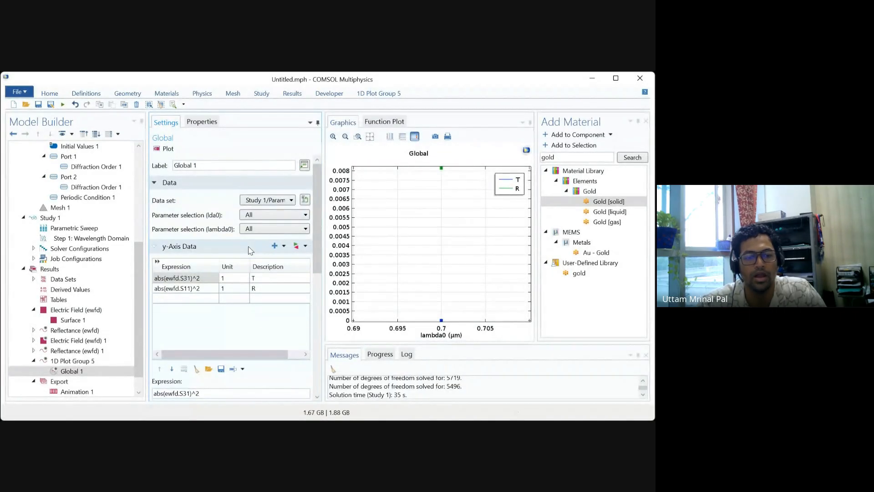
click(166, 148)
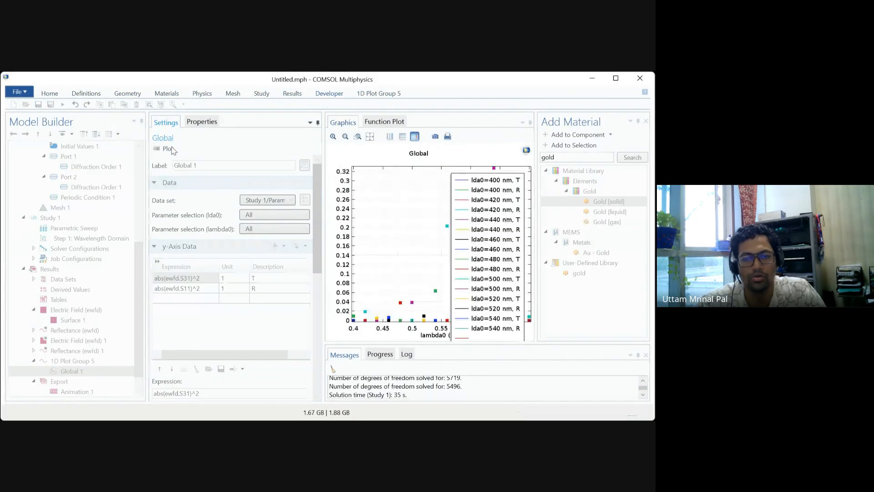
click(318, 350)
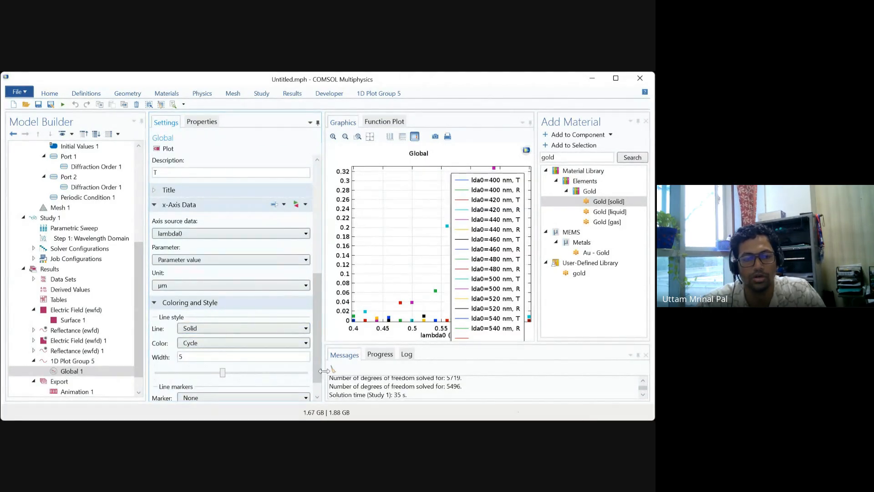
click(257, 236)
click(230, 278)
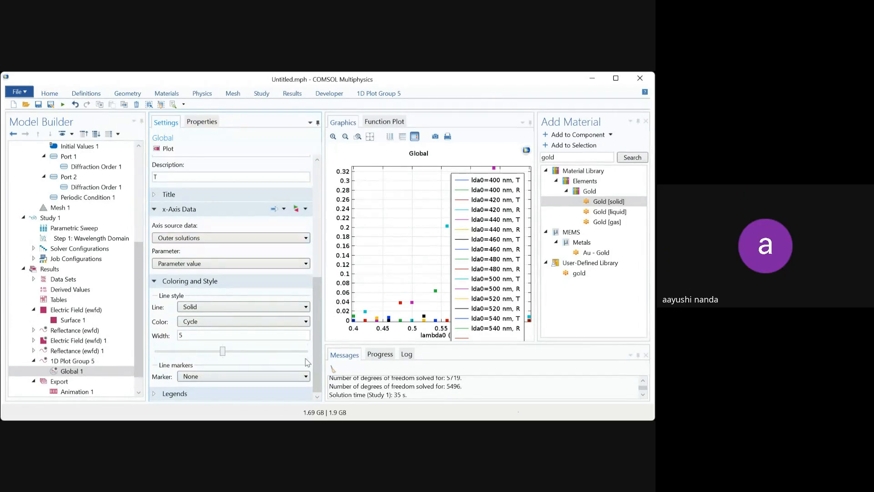
click(168, 149)
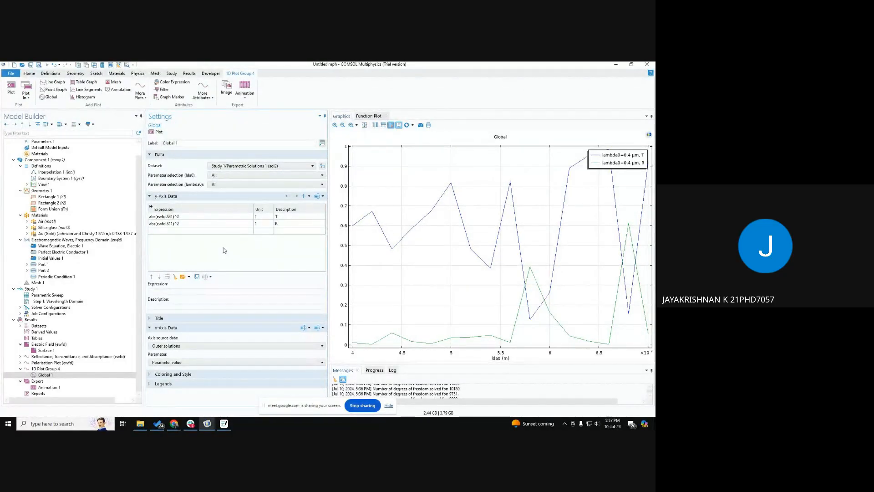
click(597, 424)
click(296, 261)
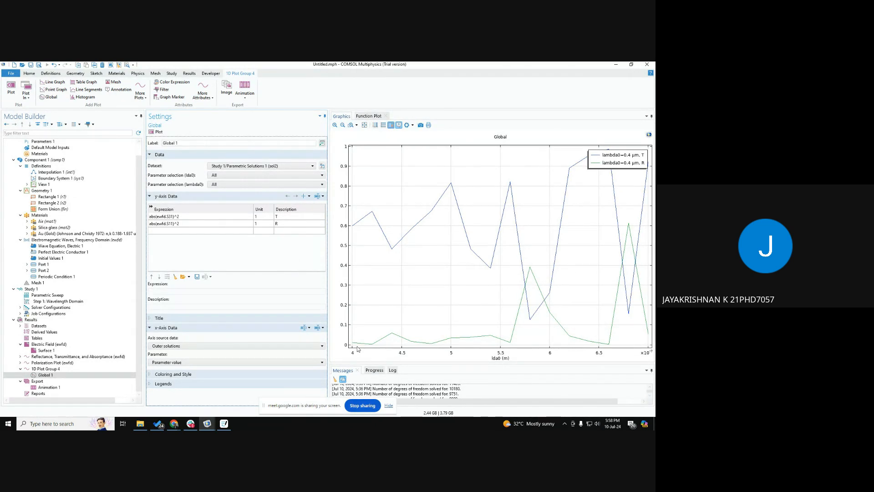
Step: Set the x-axis parameter of Global 1 in 1D Plot Group 4 to the expression lda0 and replot
mouse_move(356, 346)
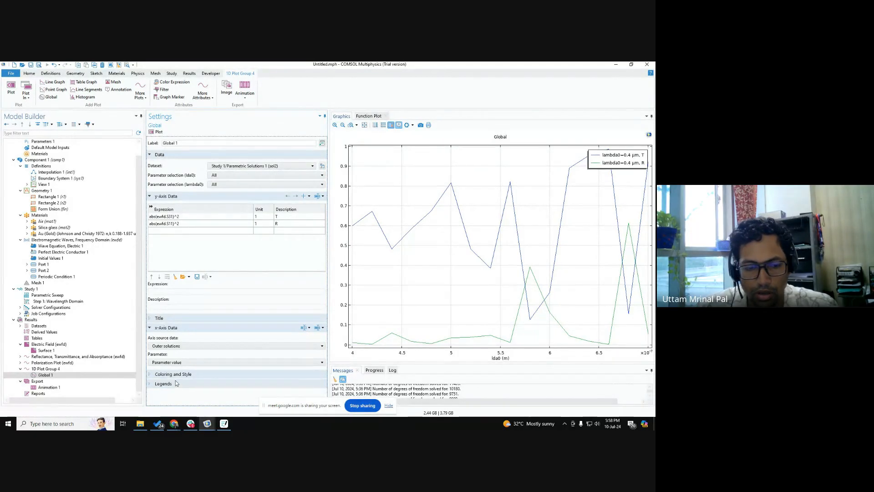
click(175, 362)
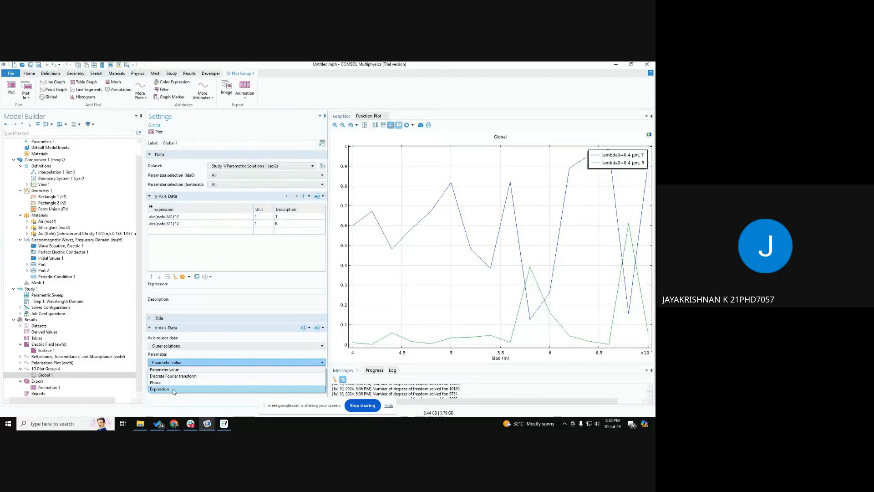
click(173, 369)
drag(174, 380, 87, 376)
text(lda0)
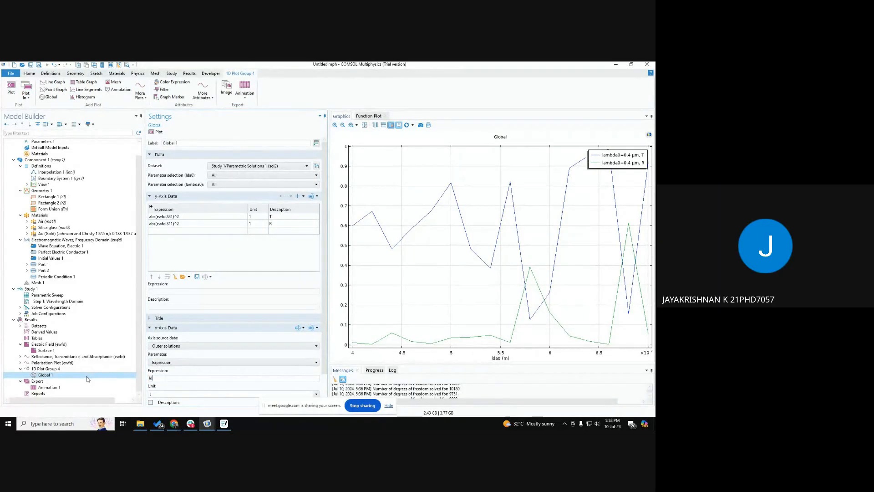
key(Tab)
scroll(228, 296, down, 2)
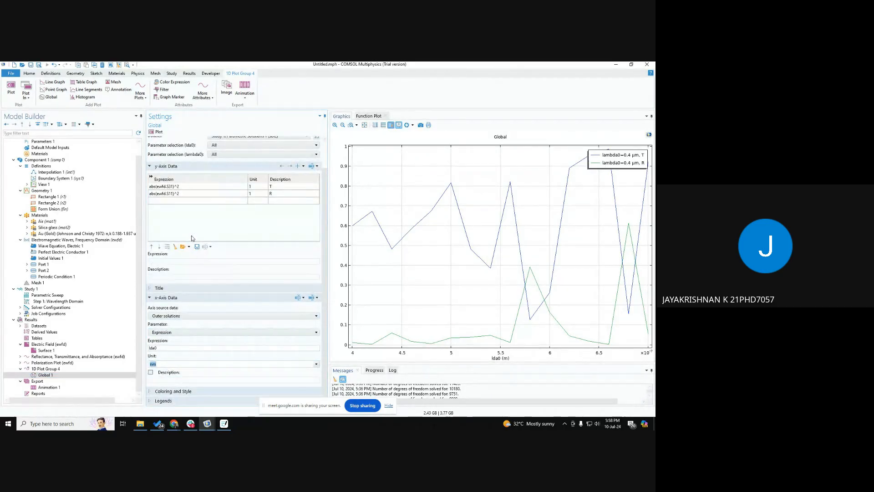
click(160, 132)
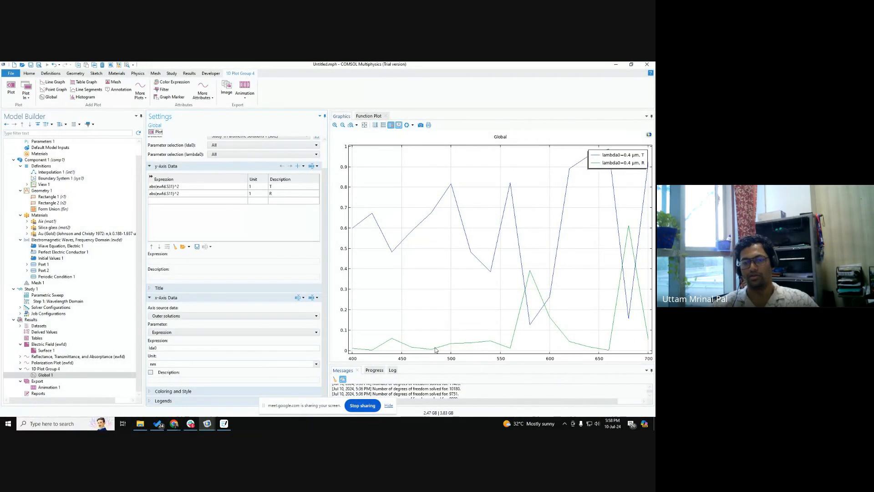
Step: Switch the legends of Global 1 to Manual and name the two entries T and R
scroll(190, 382, down, 1)
scroll(190, 381, down, 5)
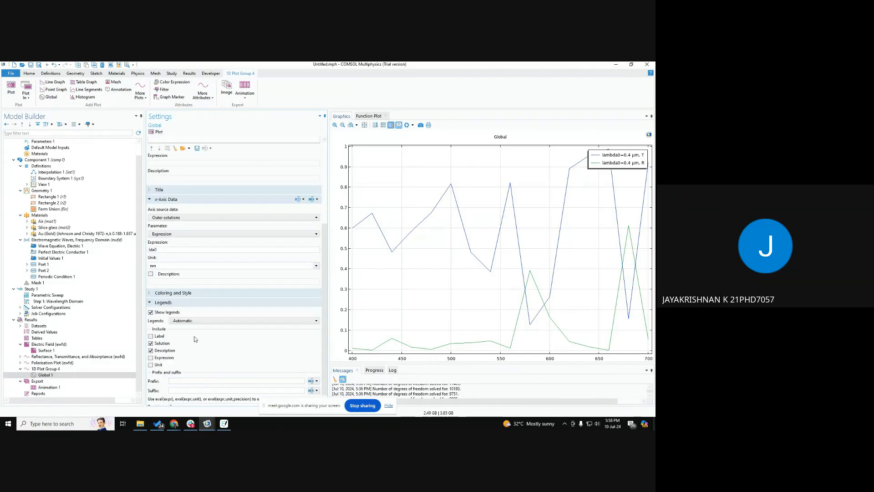
click(187, 322)
click(186, 337)
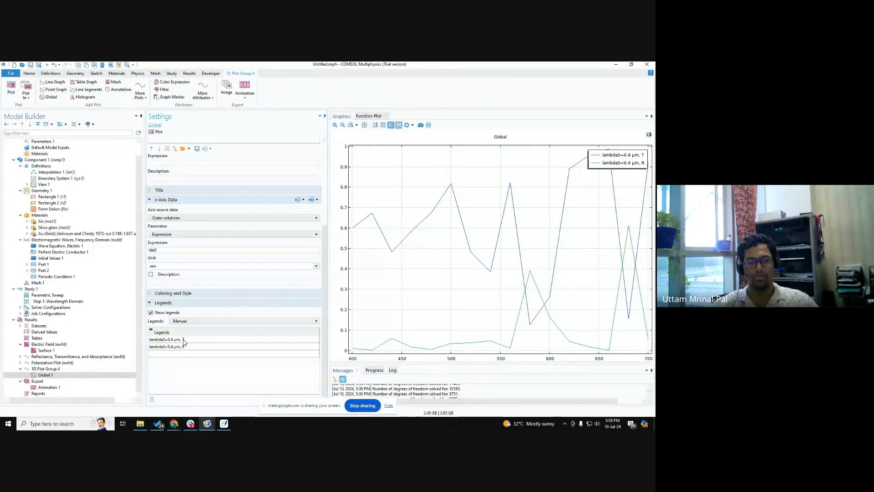
click(188, 339)
text(T)
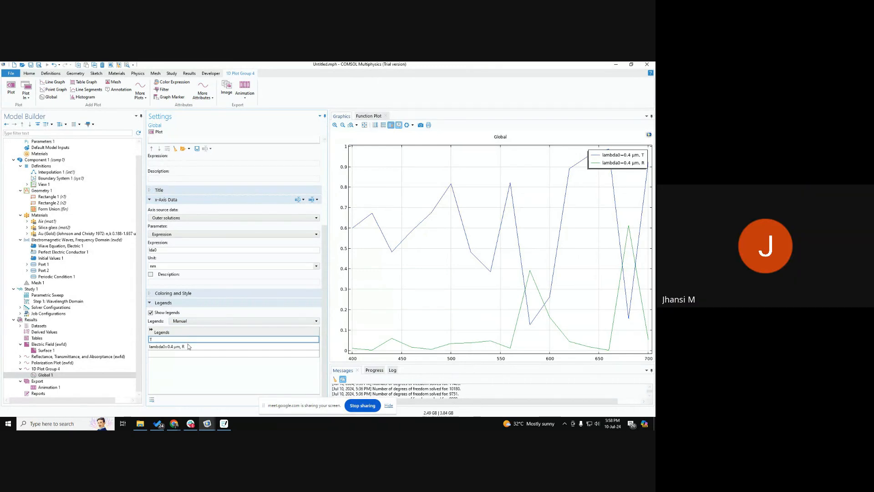
click(190, 348)
text(R)
key(Return)
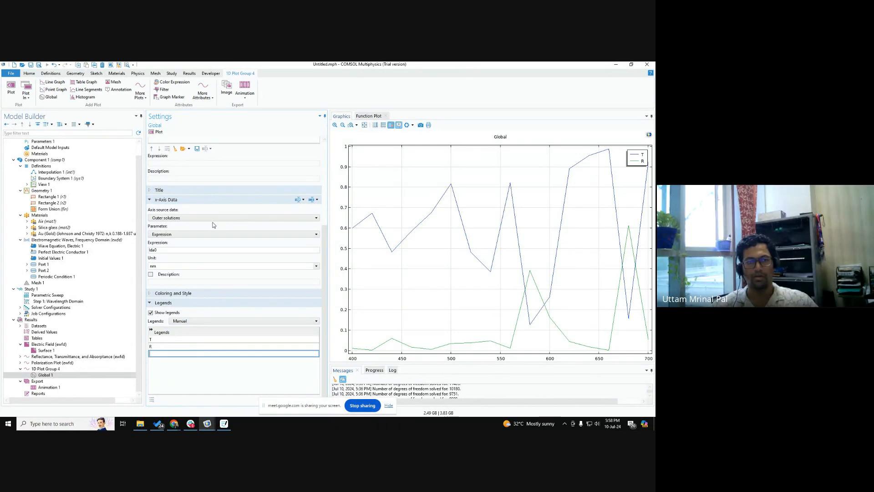
Step: Examine the transmittance dip and reflectance peak near 580 nm up close, and restore the full extents of the plot
scroll(292, 280, up, 5)
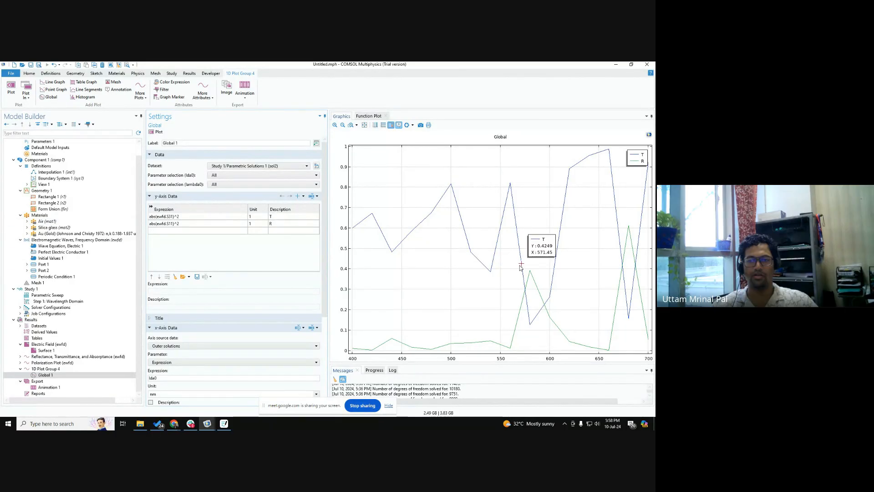
click(531, 323)
scroll(531, 324, up, 4)
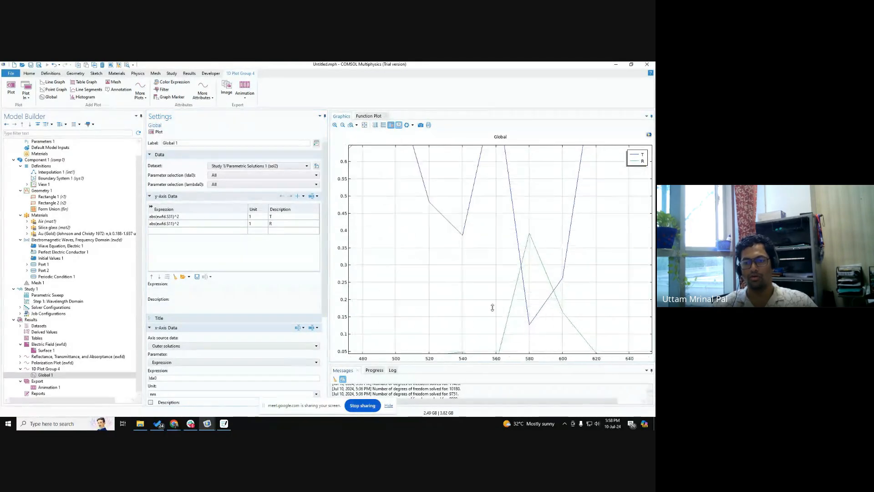
click(536, 327)
middle_drag(509, 286, 534, 326)
middle_drag(517, 242, 528, 265)
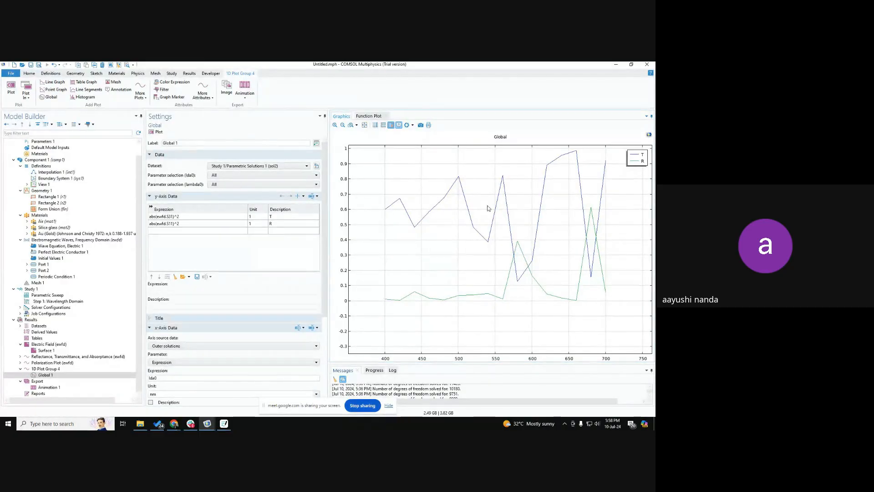
click(365, 125)
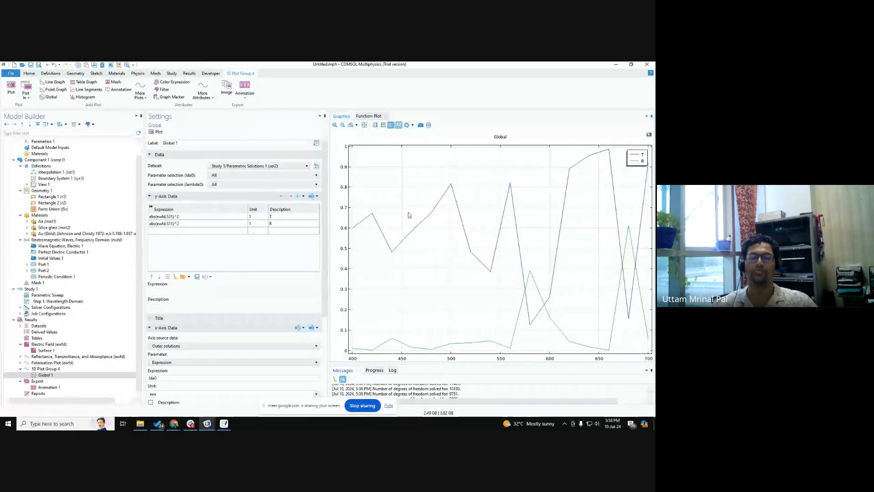
mouse_move(423, 222)
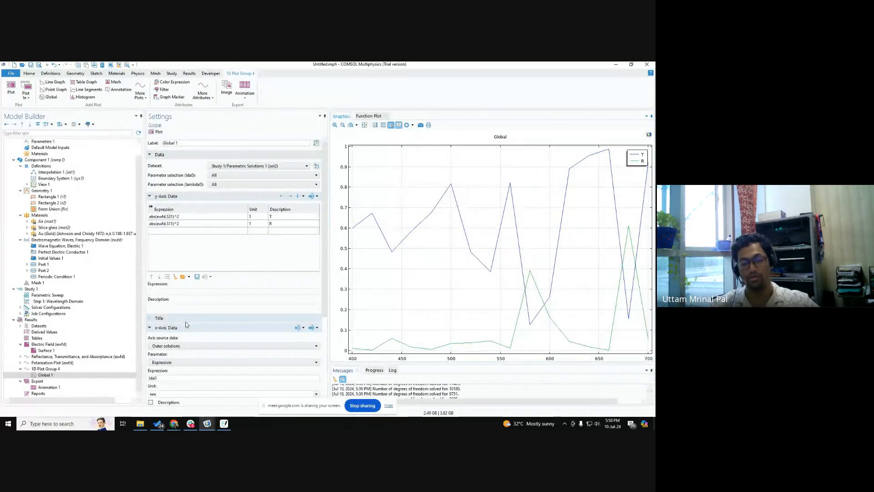
Step: Set the line markers of Global 1 to Asterisk, positioned in data points
scroll(186, 325, down, 5)
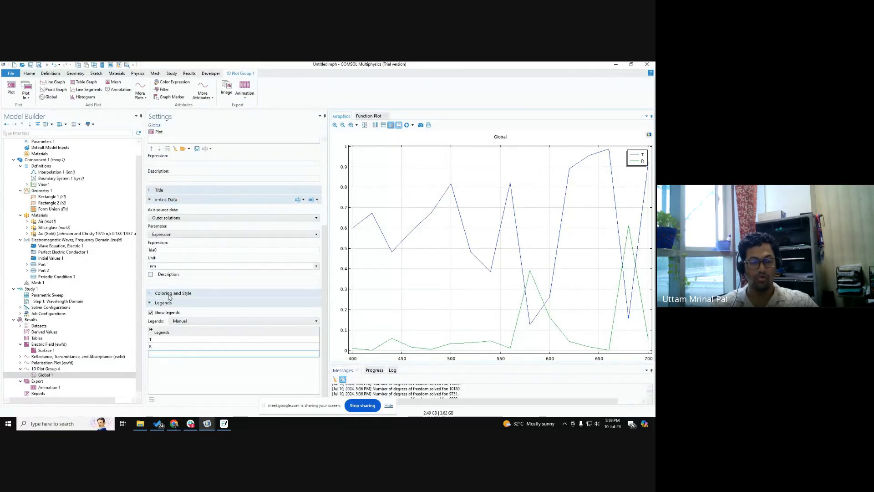
click(170, 293)
scroll(184, 314, down, 2)
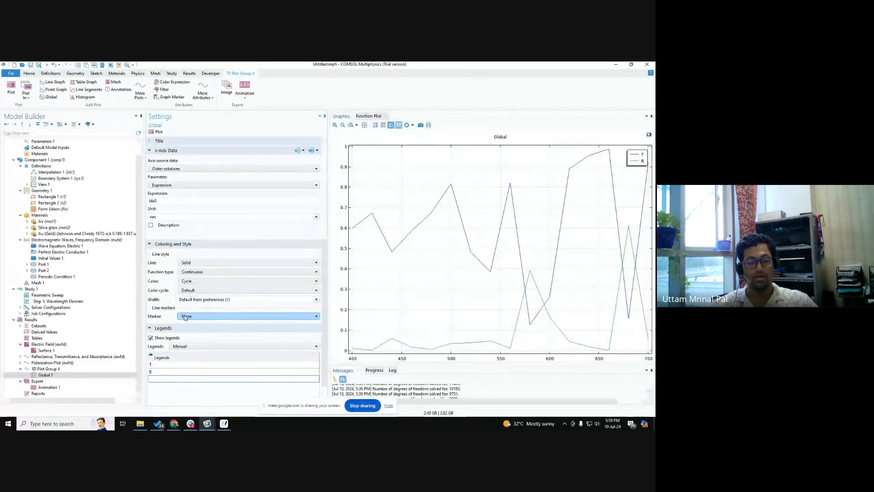
click(185, 316)
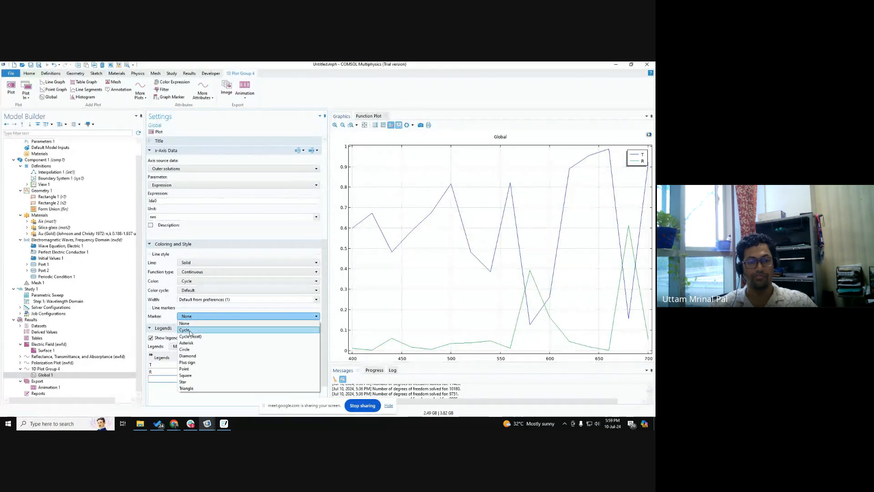
click(191, 343)
click(196, 329)
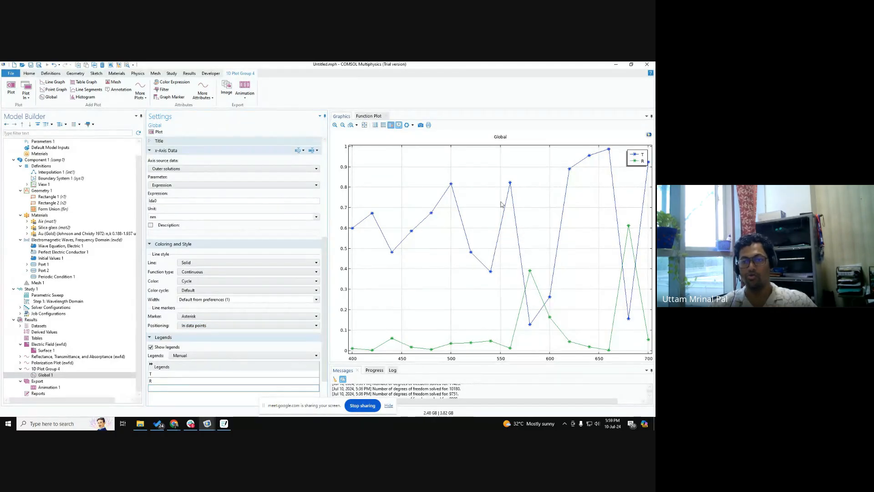
Step: Read the data points of the transmittance dip and the reflectance peak near 580 nm on the Global plot
mouse_move(517, 285)
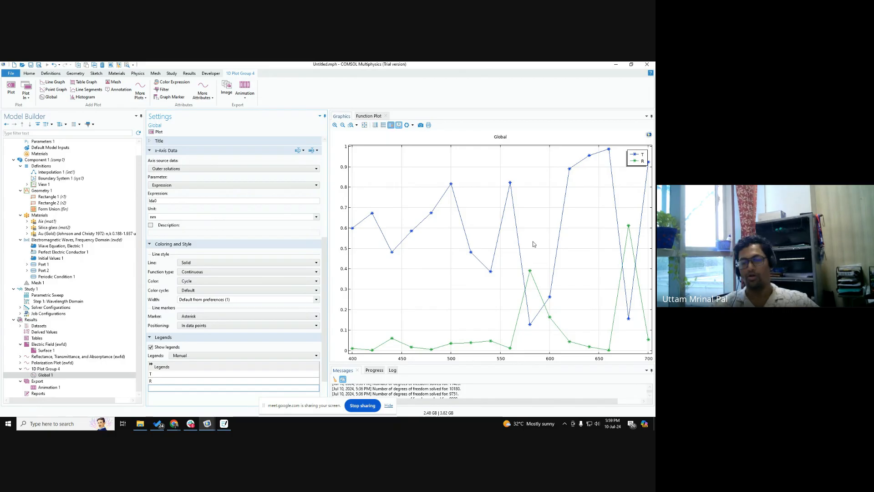
mouse_move(491, 273)
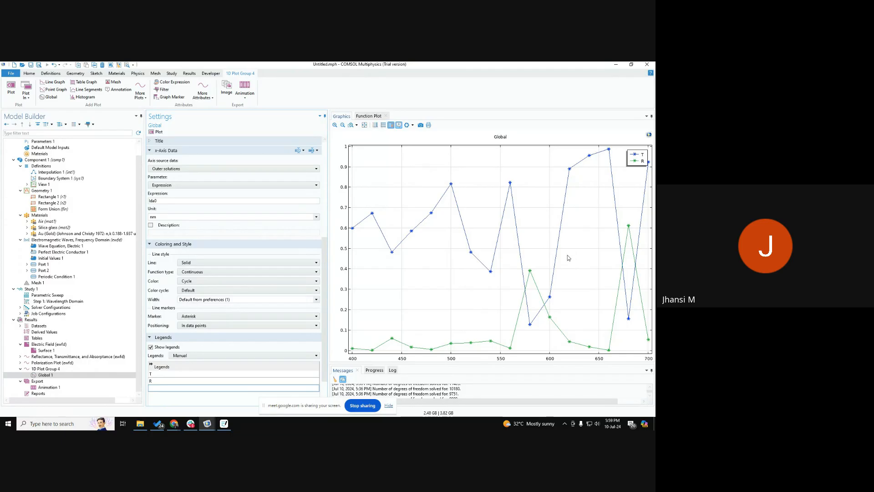
click(530, 325)
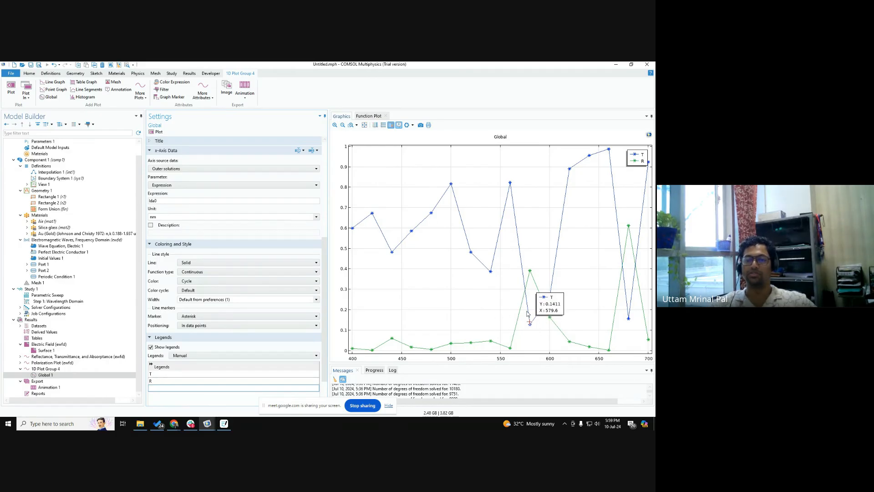
click(530, 272)
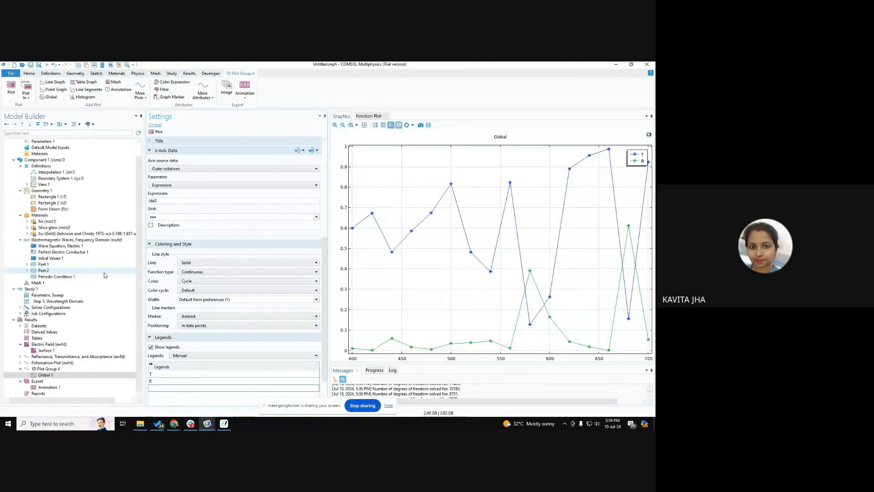
Step: Review the domain assignments and properties of the Au (Gold), Silica glass and Air materials
click(57, 233)
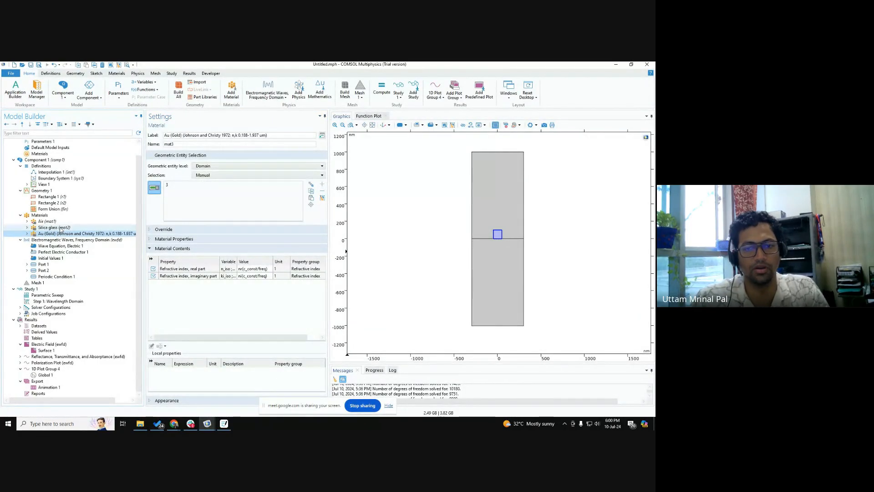
click(60, 228)
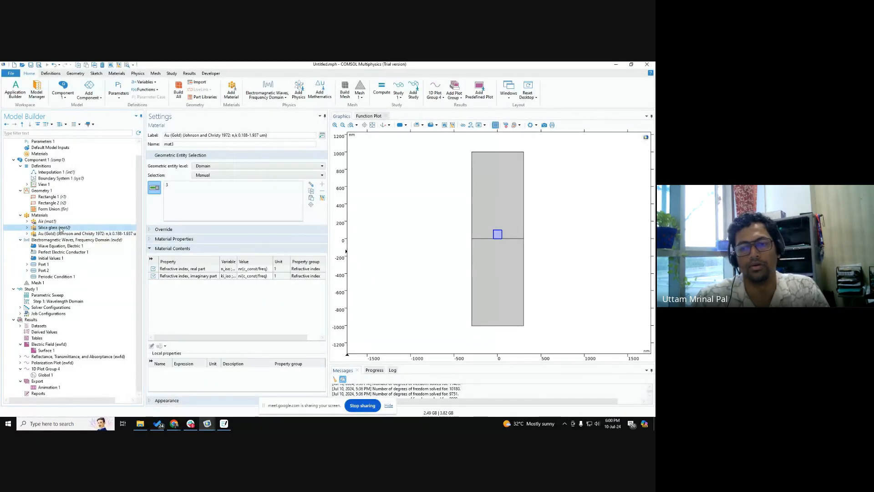
click(58, 222)
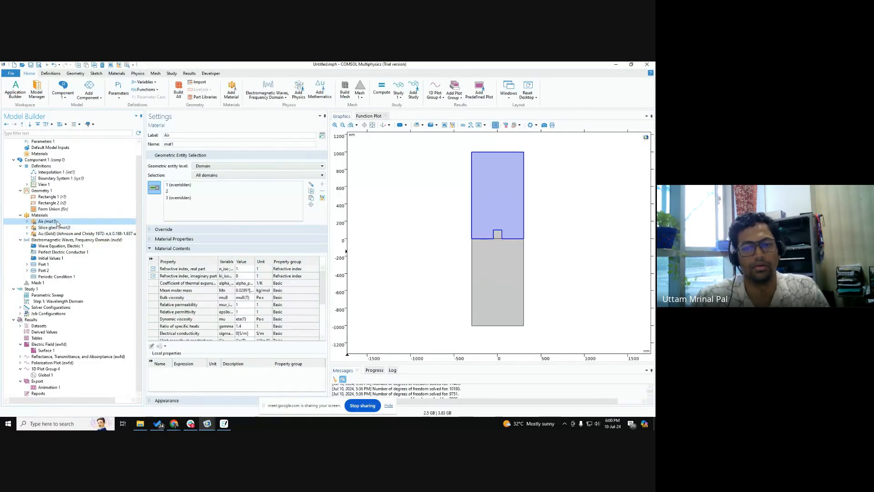
click(59, 228)
click(62, 234)
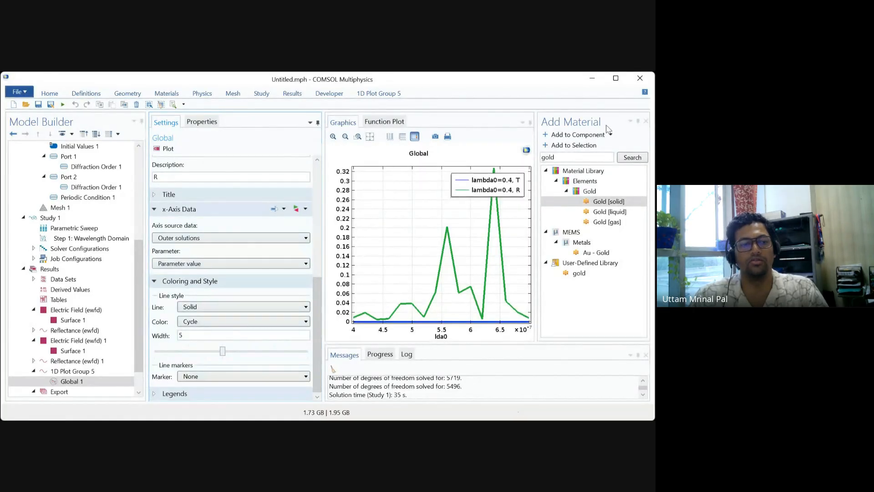
Step: Close the Add Material window and open the settings of Diffraction Order 1 under Port 1
click(646, 121)
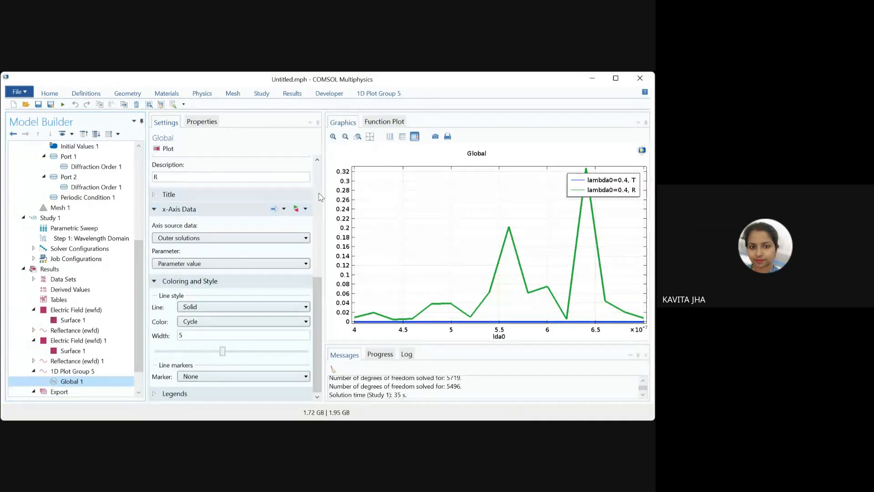
click(115, 171)
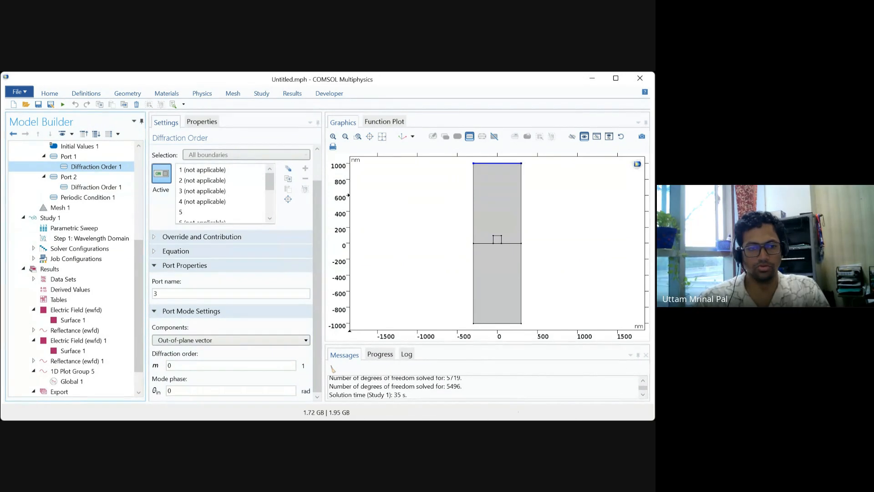
click(383, 394)
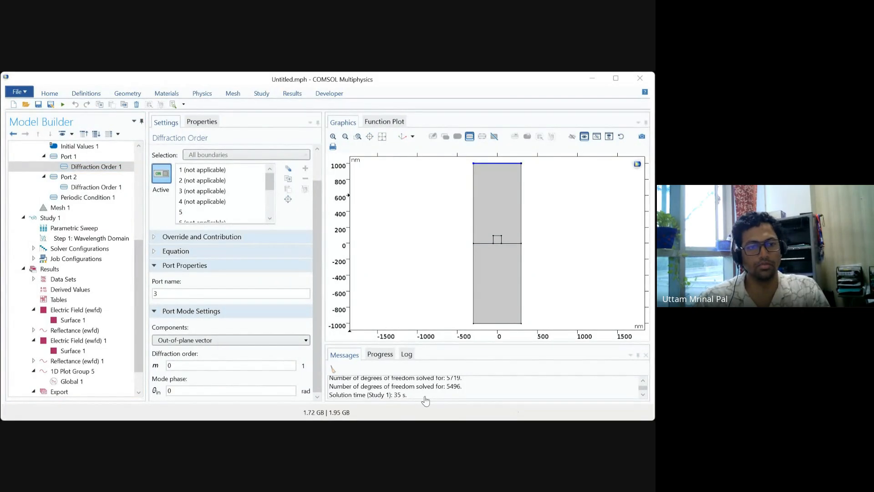
click(459, 365)
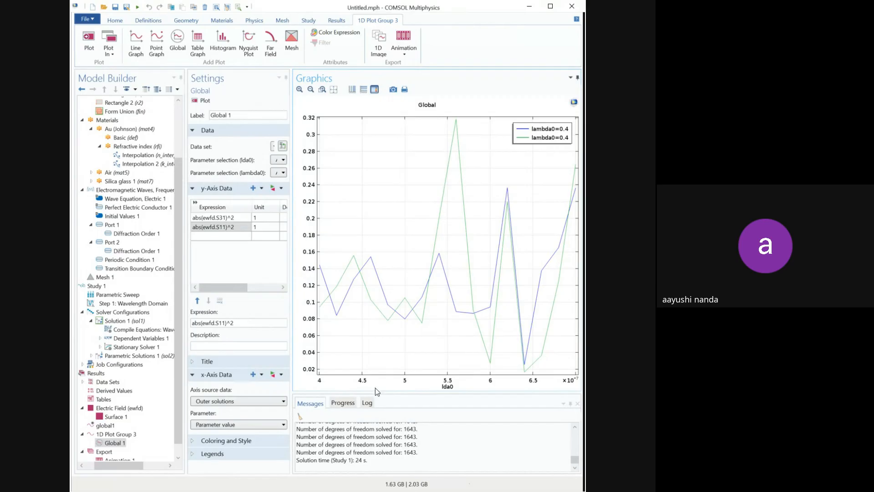
Step: Switch the legends of Global 1 in 1D Plot Group 3 to Manual, appending T to the first entry and R to the second
click(343, 403)
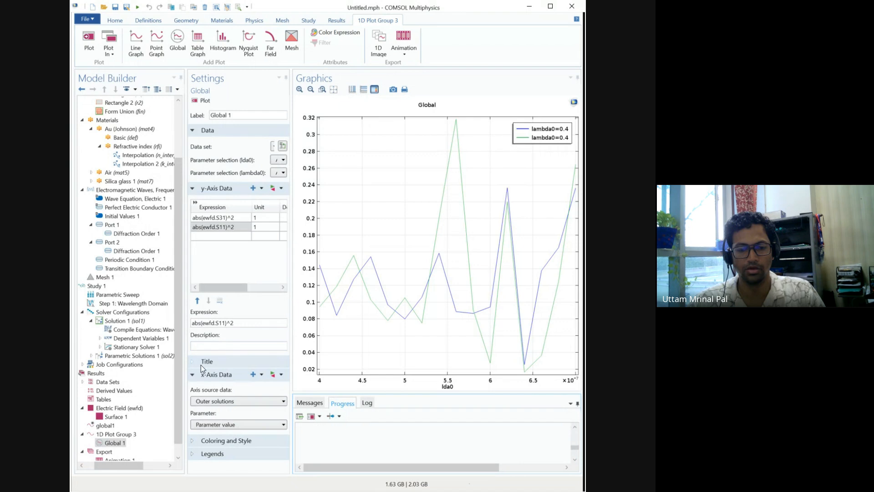
click(218, 455)
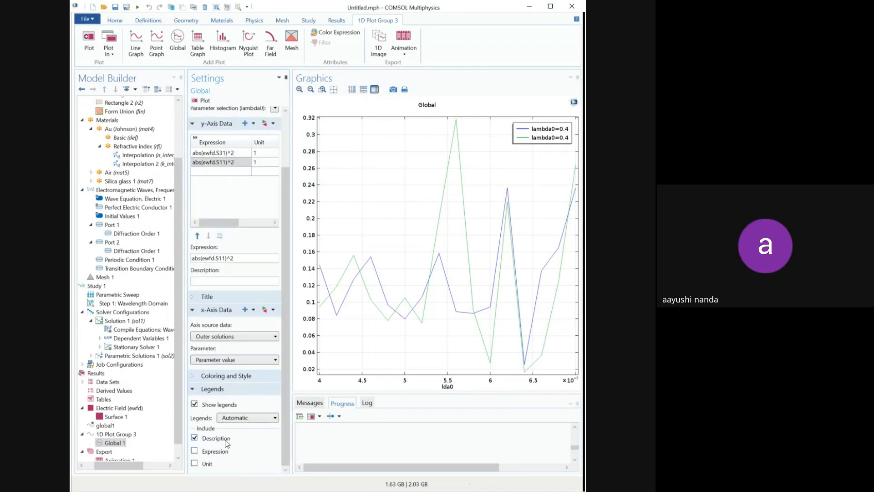
click(243, 417)
click(242, 439)
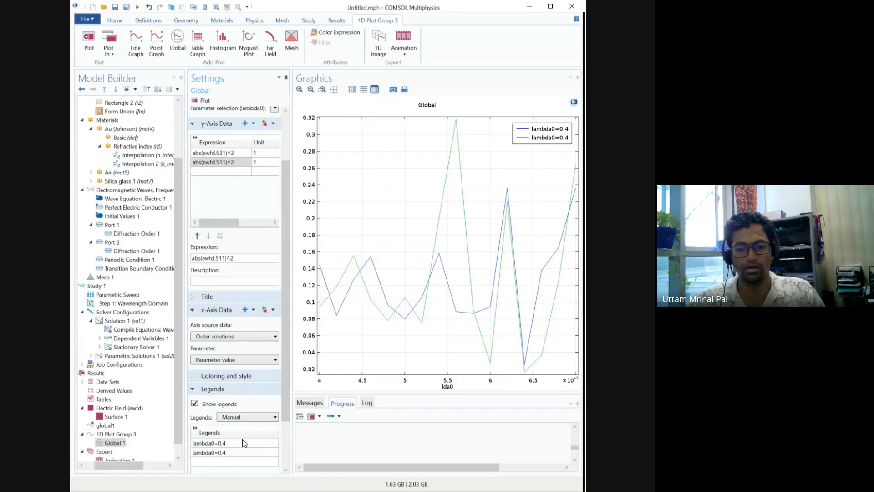
click(242, 440)
click(242, 441)
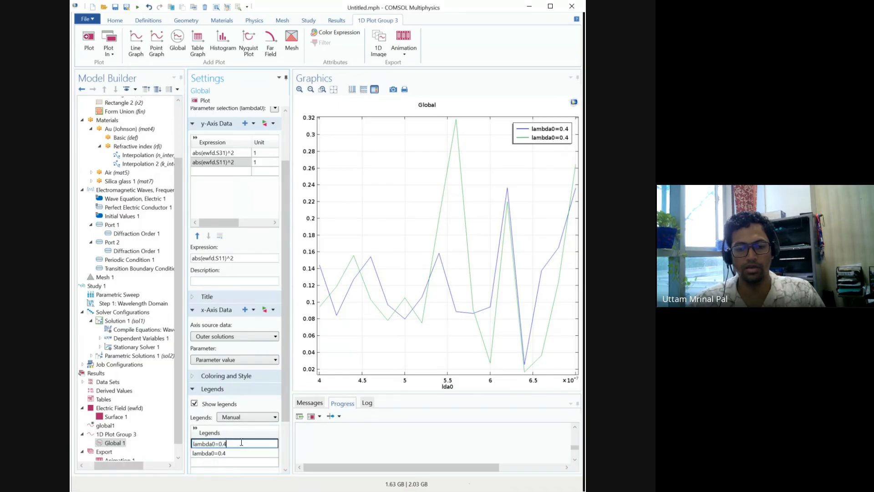
text(T)
click(241, 453)
click(241, 453)
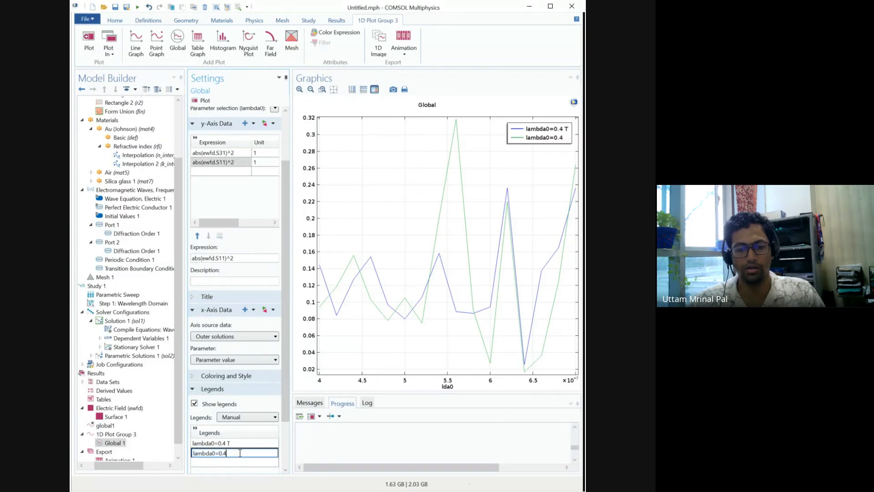
text(R)
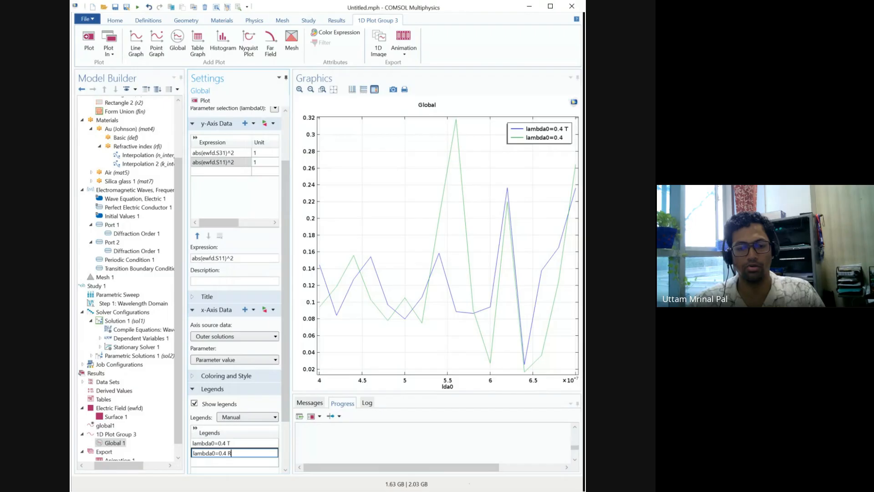
Step: Remove the lambda0=0.4 text from both manual legends so the entries read only T and R
click(226, 443)
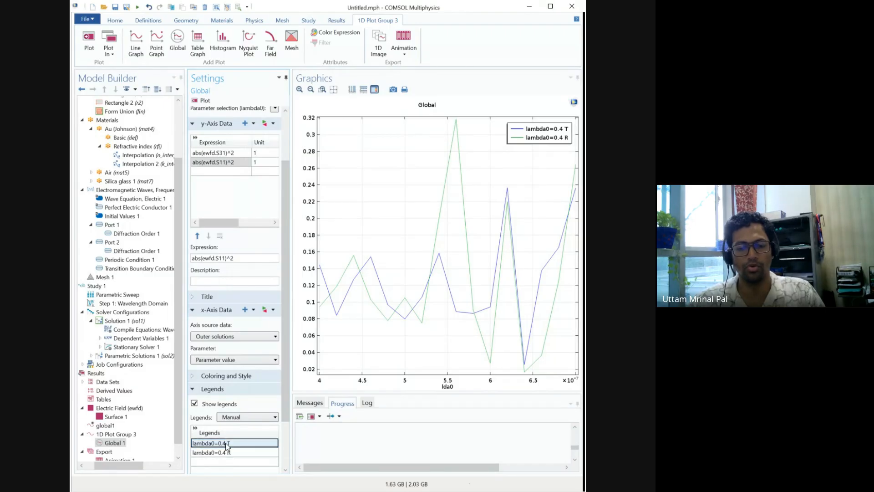
click(227, 444)
drag(224, 443, 183, 444)
key(BackSpace)
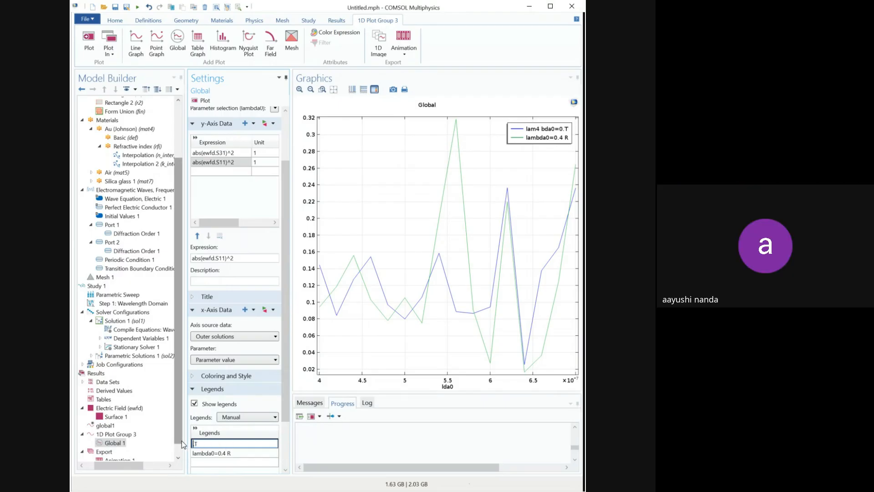
click(227, 452)
drag(227, 453, 184, 452)
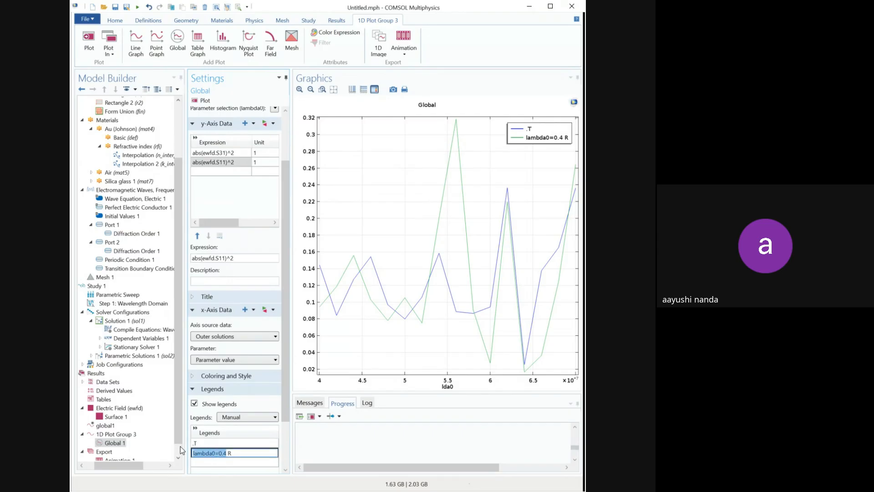
key(BackSpace)
click(191, 444)
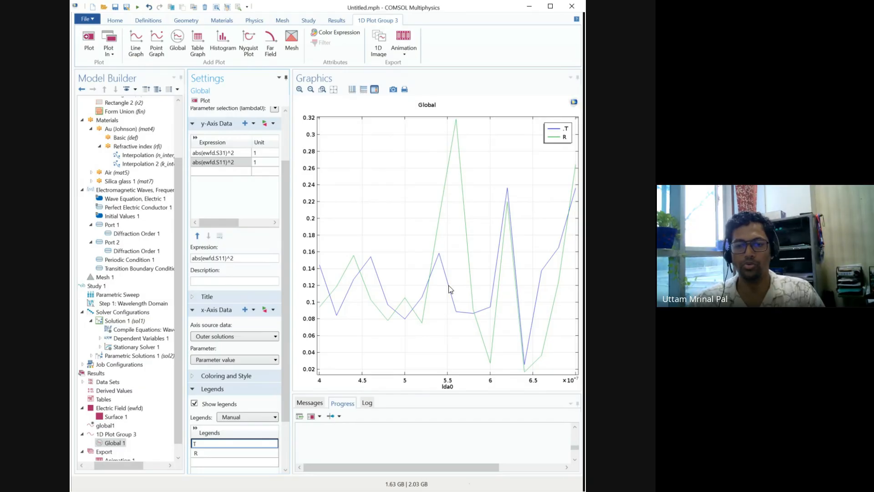
key(Return)
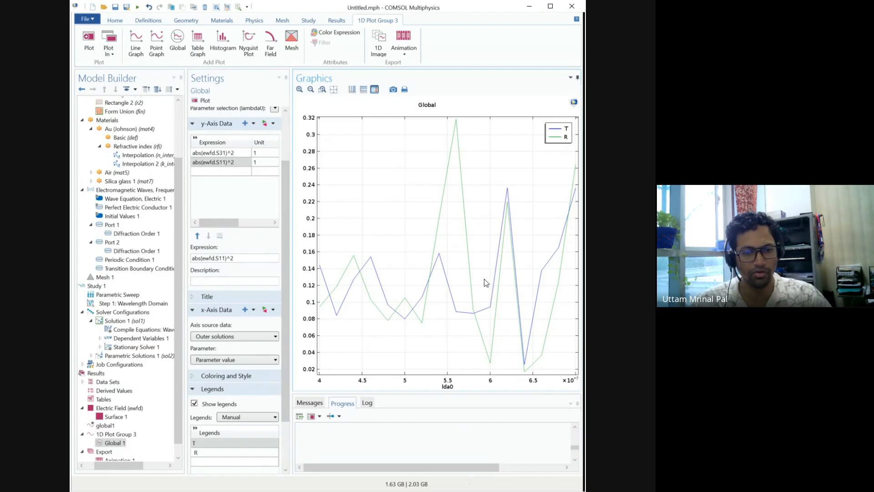
Step: Check the settings of Port 2, Port 1 and Geometry 1, and return to 1D Plot Group 3
click(114, 243)
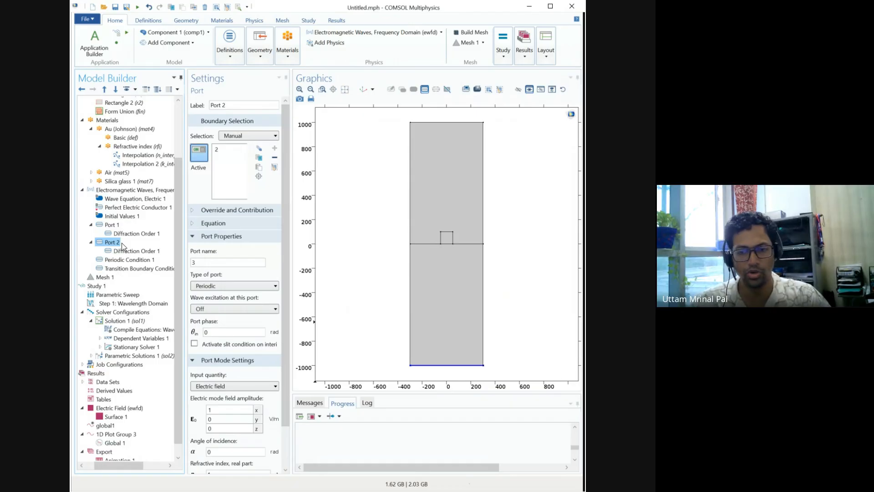
click(120, 226)
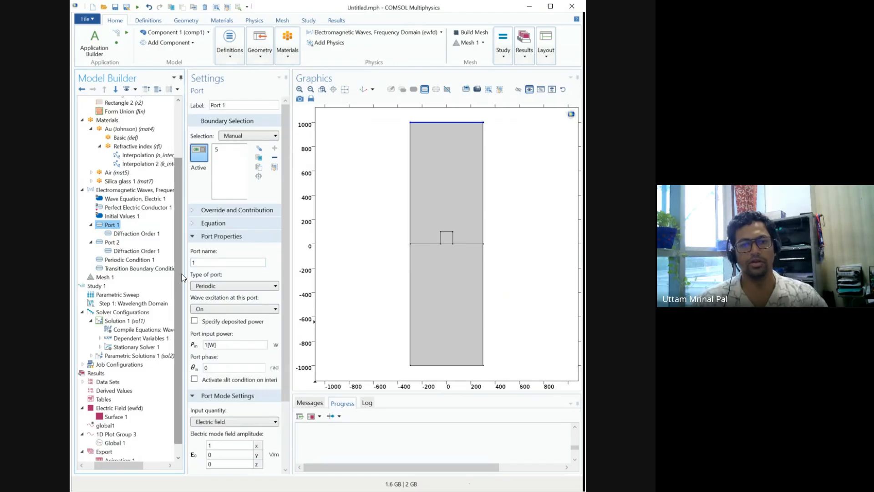
scroll(135, 215, up, 3)
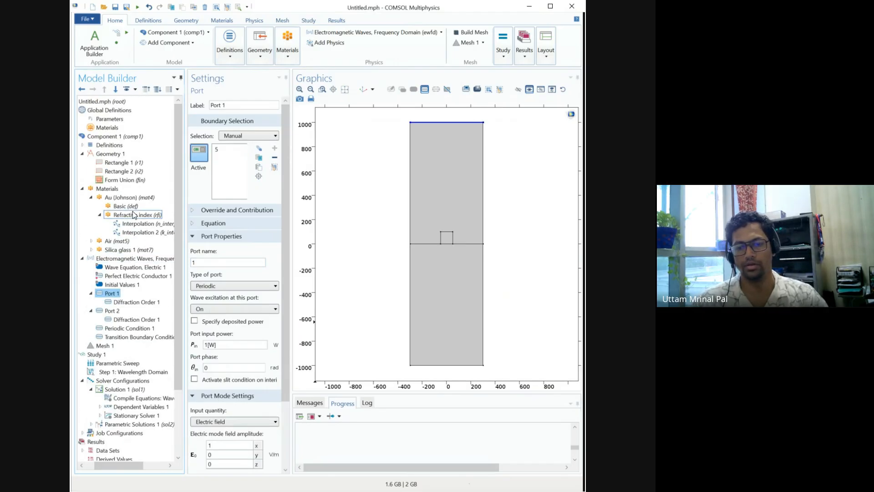
click(109, 154)
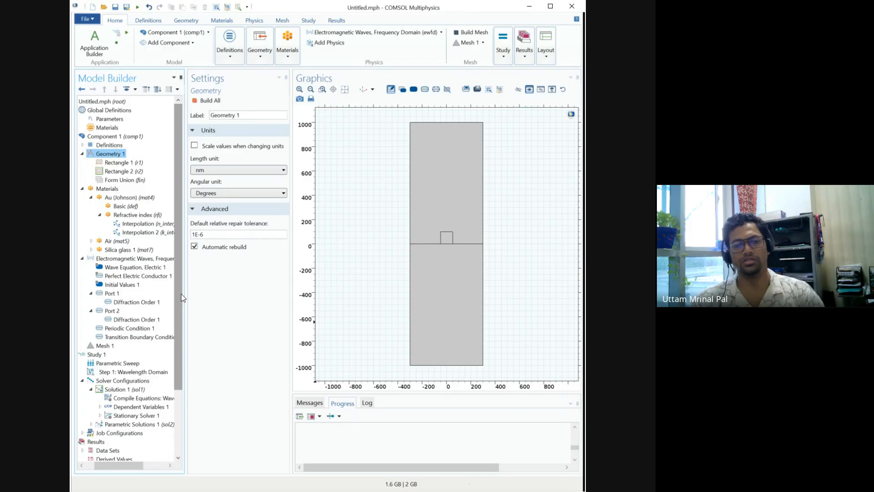
drag(180, 298, 177, 404)
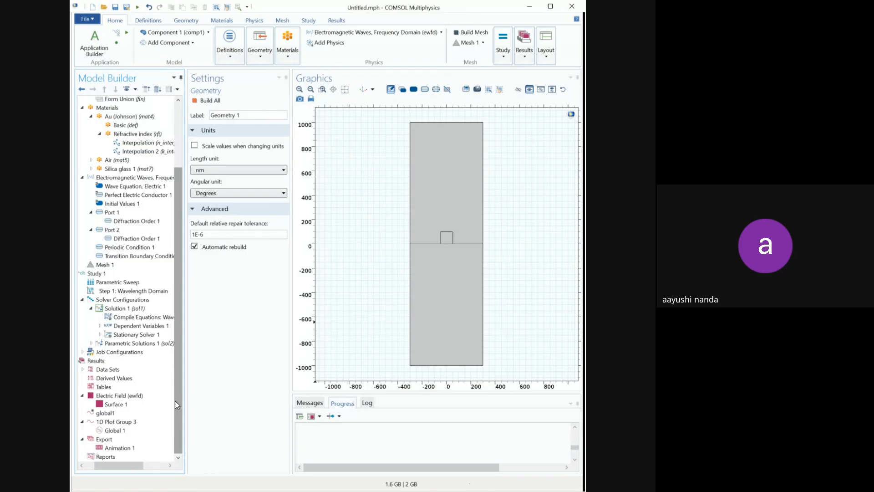
click(122, 422)
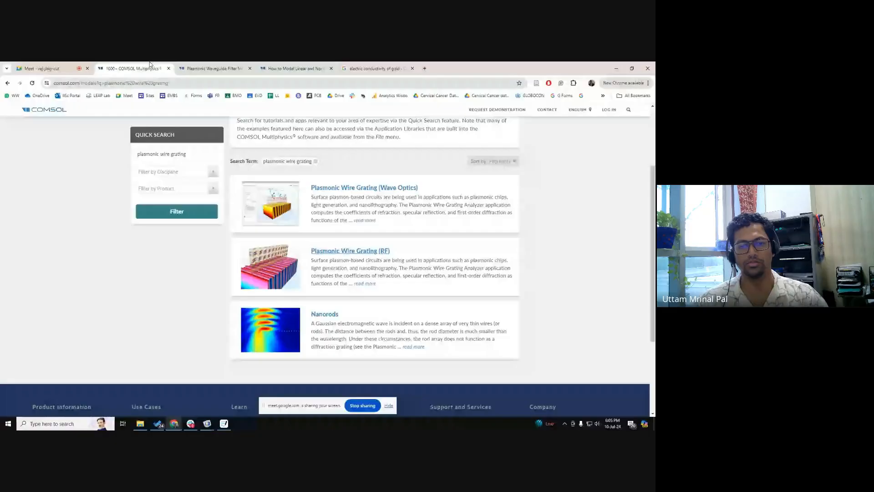
Step: In the browser, open the Plasmonic Wire Grating (RF) page of the COMSOL Application Gallery and show its download files
ctrl+click(337, 251)
click(218, 68)
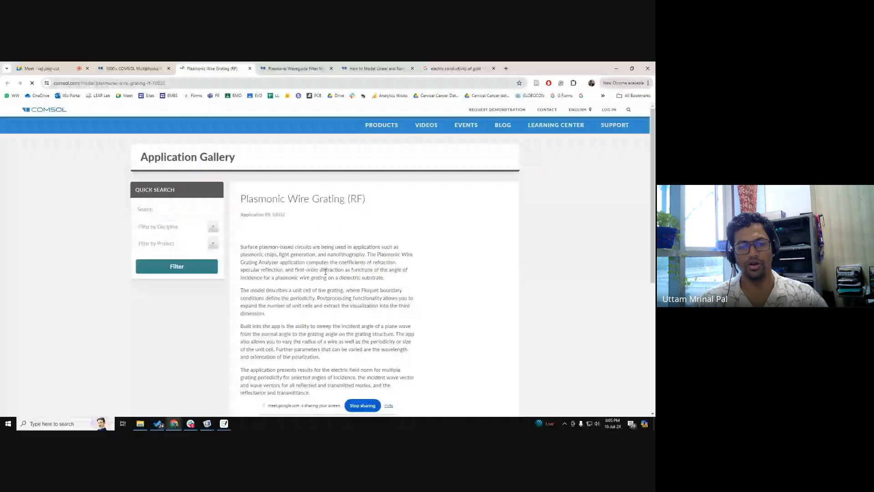
scroll(326, 272, down, 5)
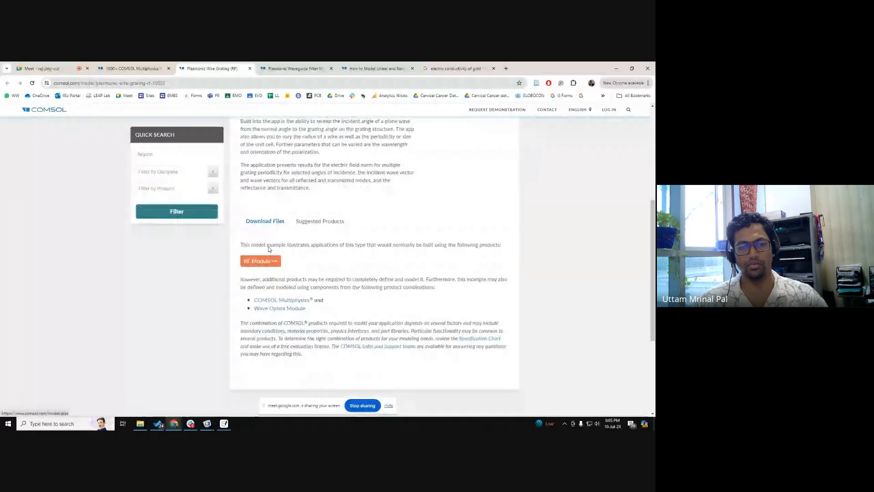
click(268, 222)
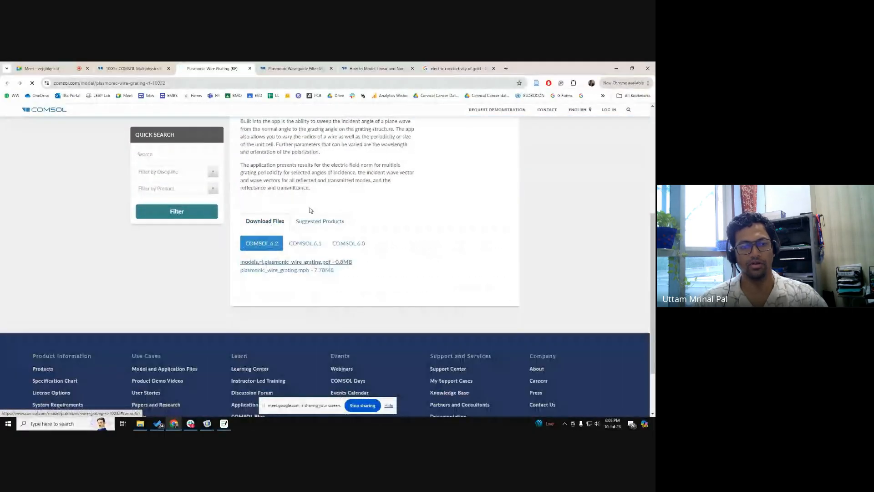
Step: Switch to the COMSOL window with plasmonic_wire_grating.mph
mouse_move(208, 424)
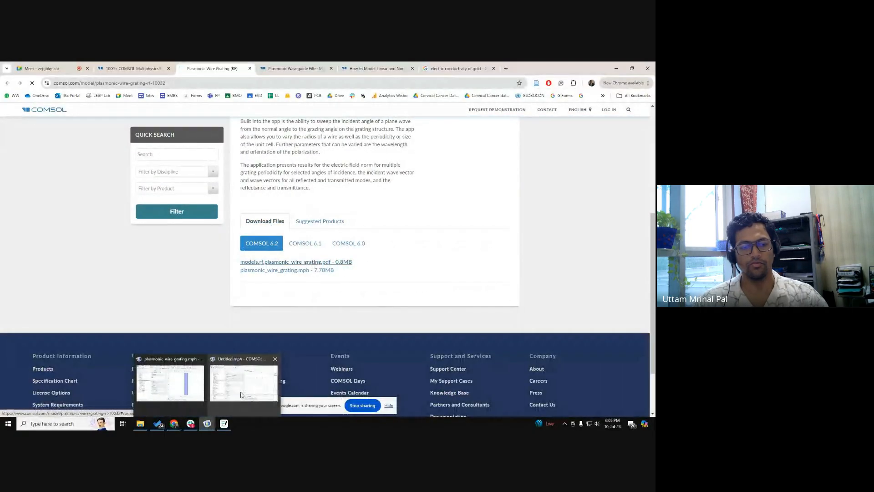
mouse_move(242, 395)
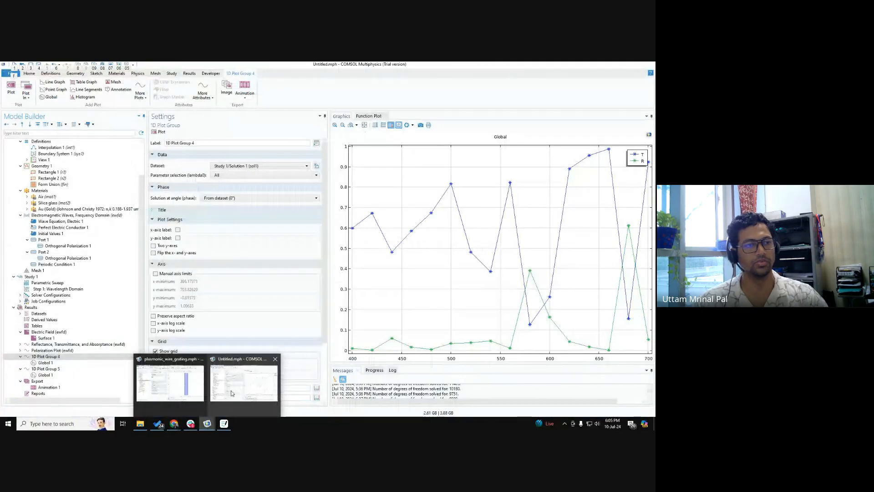
click(170, 382)
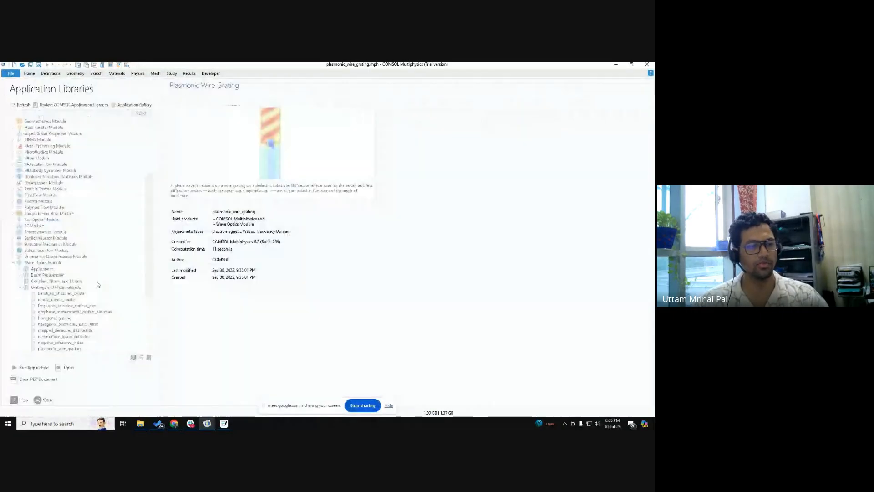
Step: Select the plasmonic_wire_grating example under Wave Optics Module, Gratings and Metamaterials, in the Application Libraries
scroll(64, 330, down, 2)
click(78, 313)
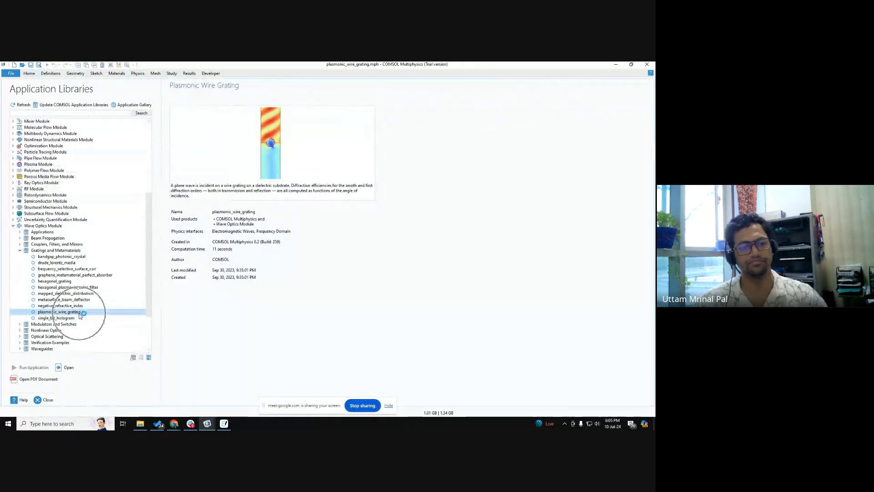
click(57, 113)
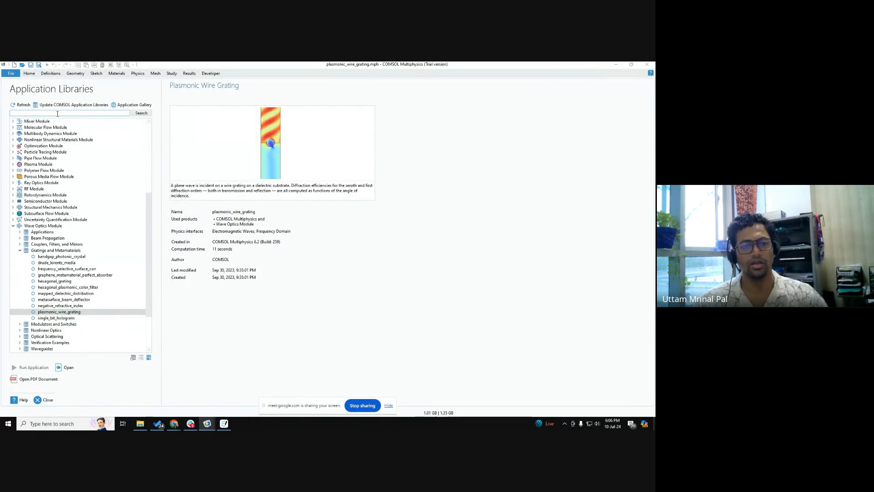
Step: Switch to the browser and open the downloaded models.rf.plasmonic_wire_grating PDF
key(alt+Tab)
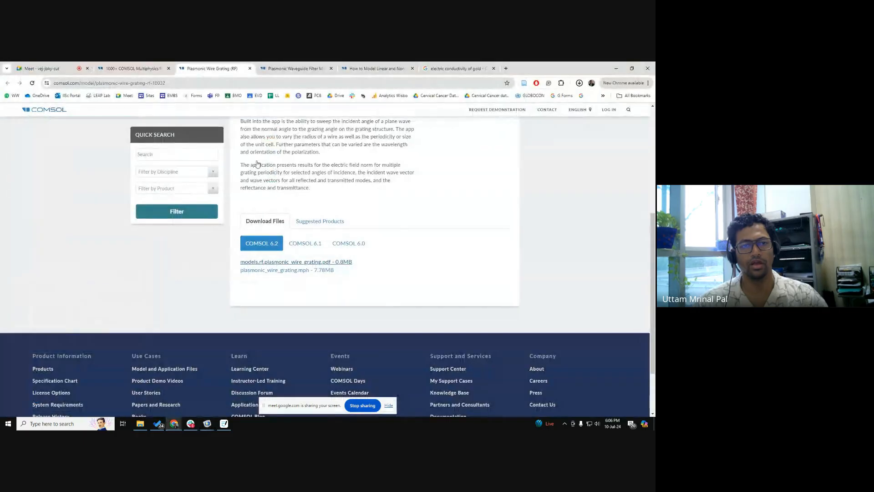
click(579, 85)
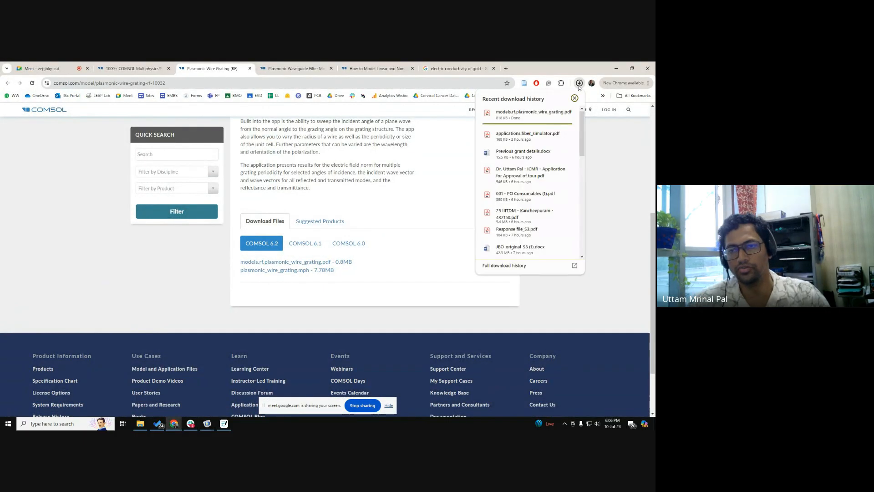
click(518, 115)
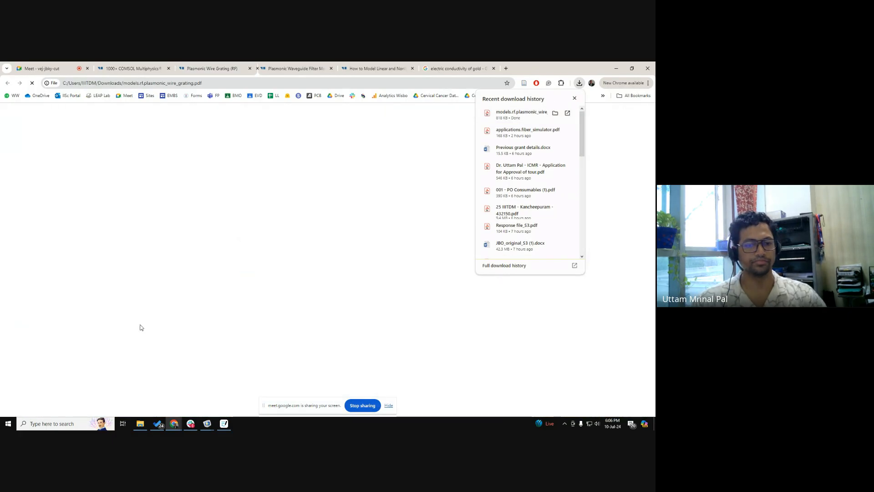
Step: Return to COMSOL and open the PDF document of the plasmonic_wire_grating library example, filling the screen with its window
key(alt+Tab)
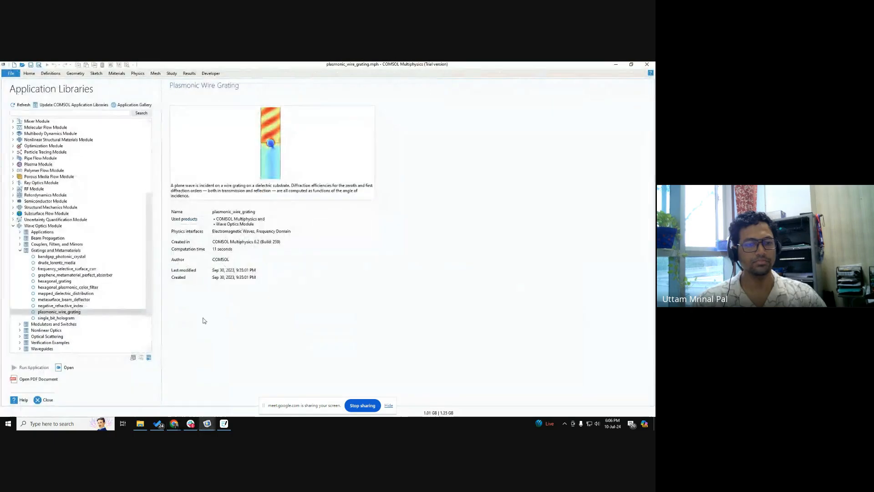
click(40, 377)
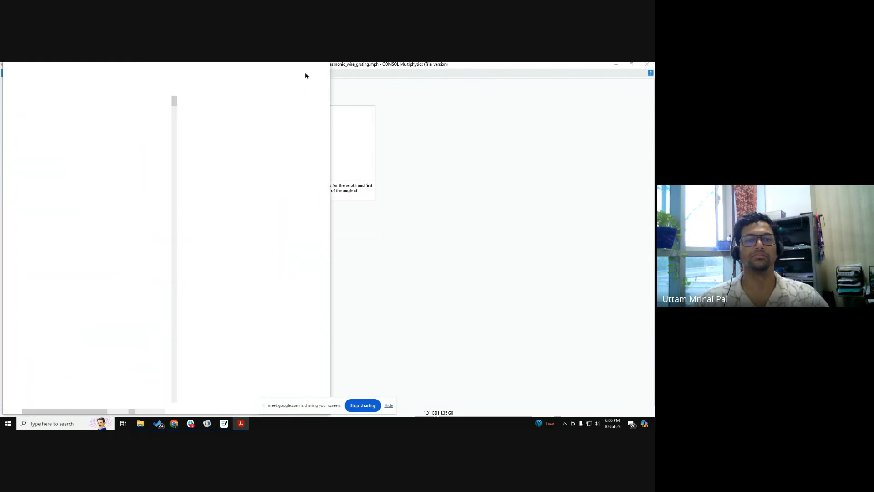
click(304, 68)
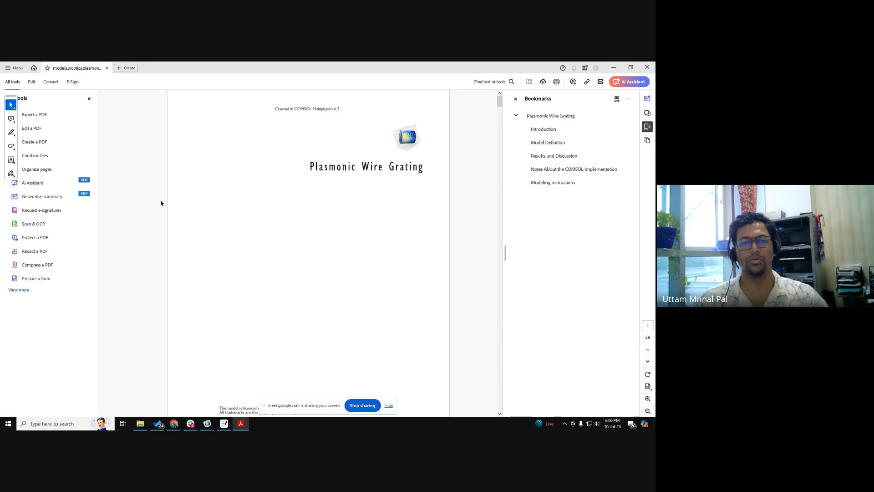
Step: Look through the Plasmonic Wire Grating PDF from the introduction to the enlarged transmission and reflection coefficient graph for TE incidence
scroll(204, 261, down, 5)
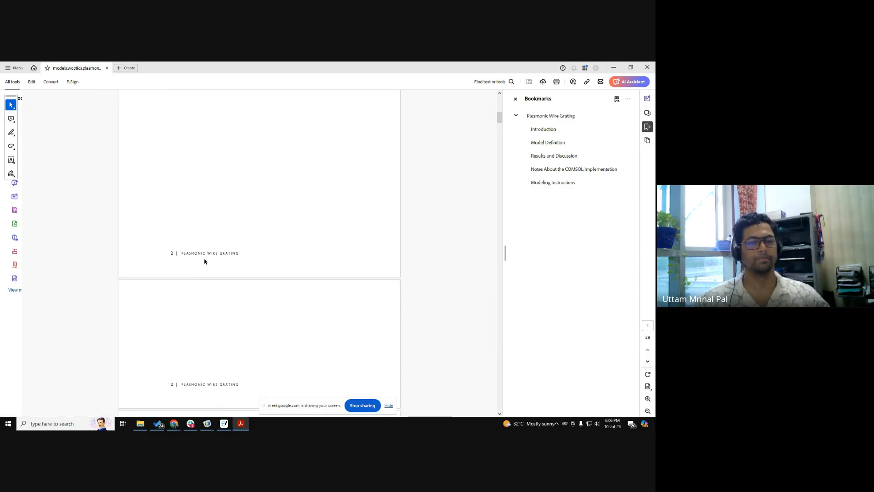
scroll(204, 261, down, 2)
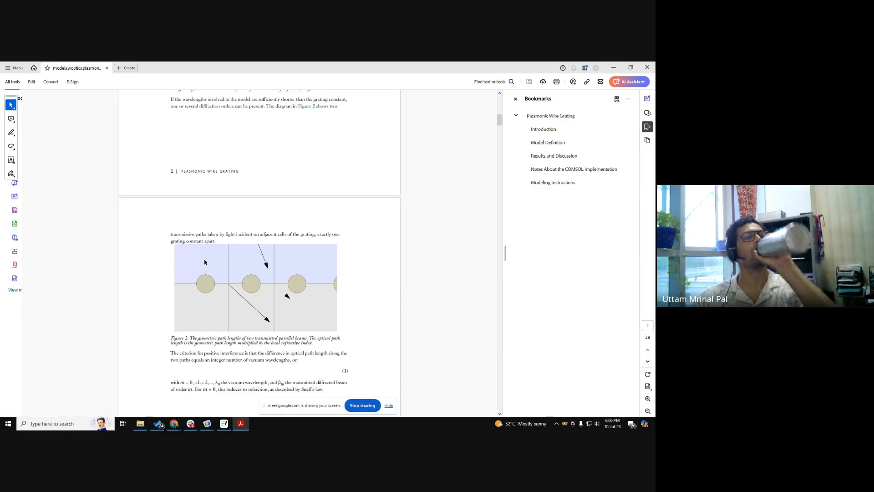
scroll(204, 262, down, 4)
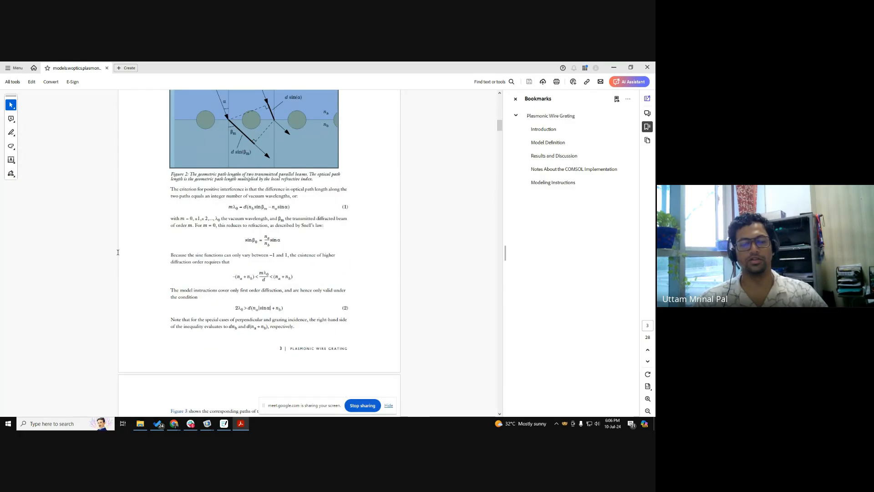
scroll(118, 253, down, 3)
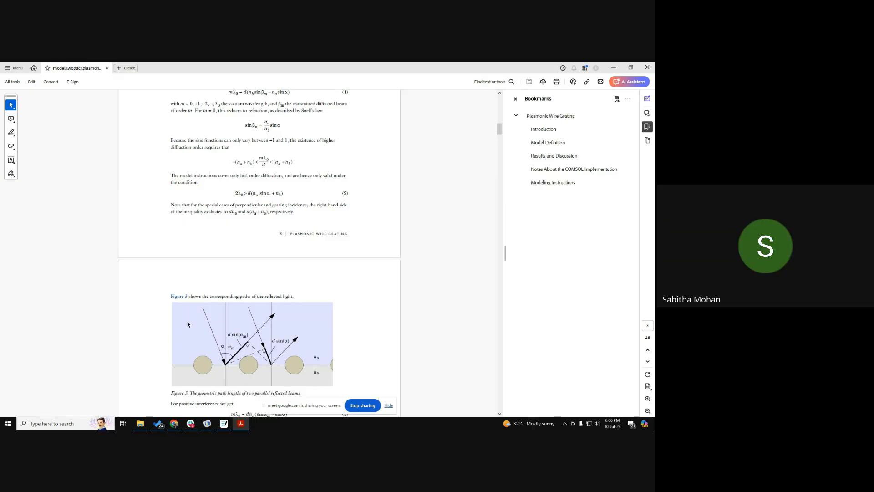
scroll(276, 283, down, 15)
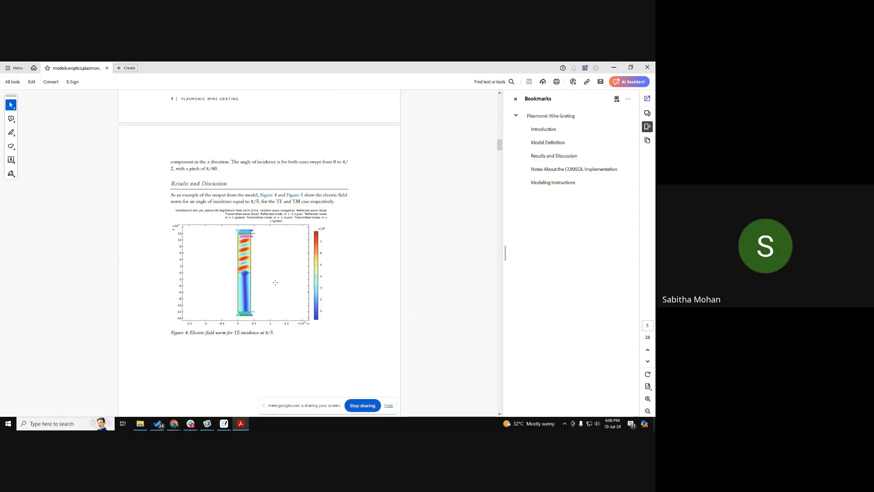
scroll(275, 282, up, 1)
scroll(275, 282, up, 5)
scroll(277, 284, down, 8)
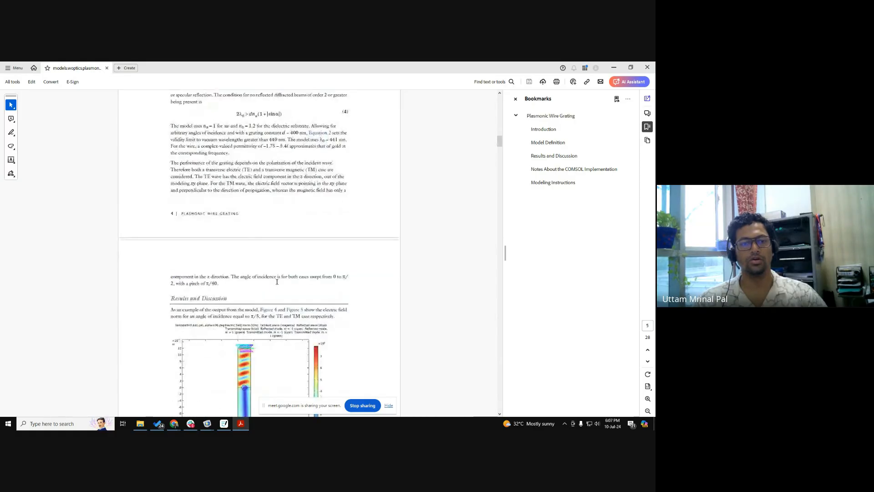
scroll(278, 285, down, 15)
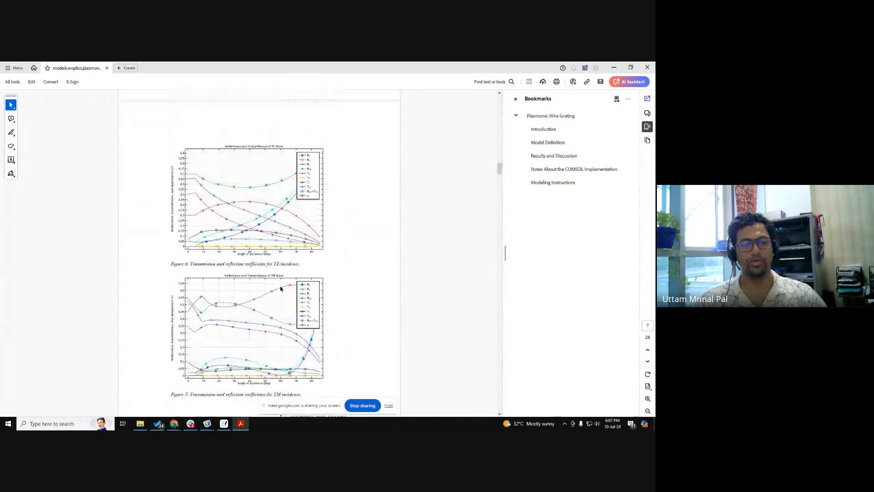
scroll(234, 259, up, 3)
ctrl+scroll(228, 253, up, 2)
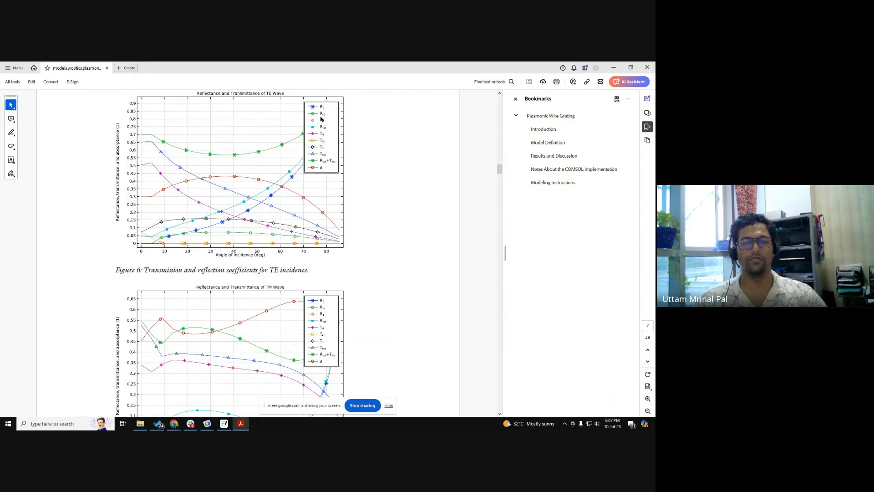
Step: Review the TM incidence graph, the parameter names table and the modeling instructions in the PDF, and minimize the document
scroll(260, 222, down, 10)
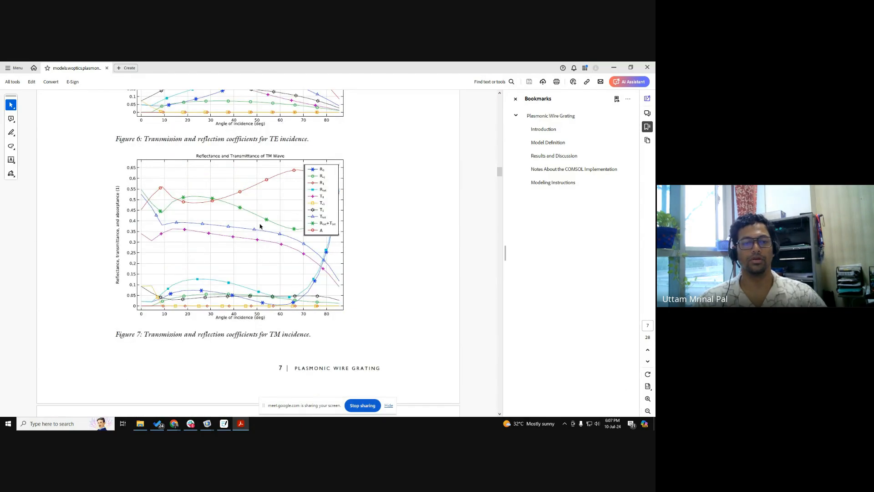
scroll(261, 224, down, 5)
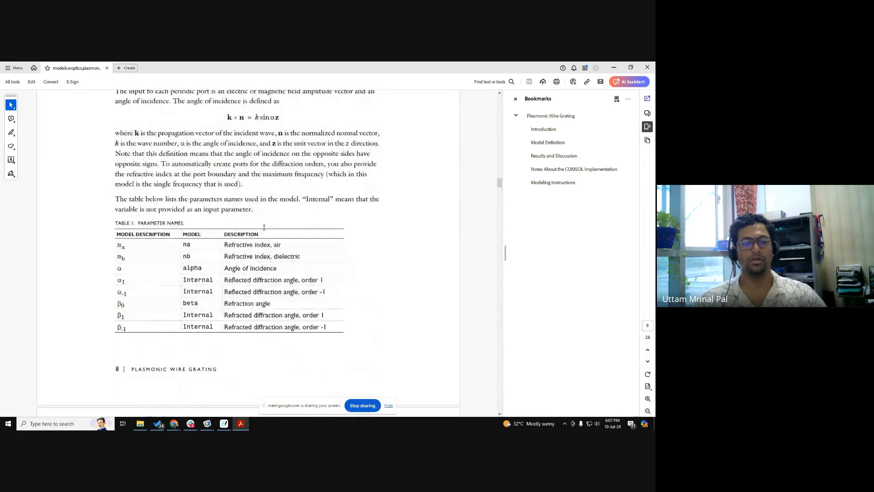
scroll(267, 230, down, 6)
scroll(306, 262, down, 2)
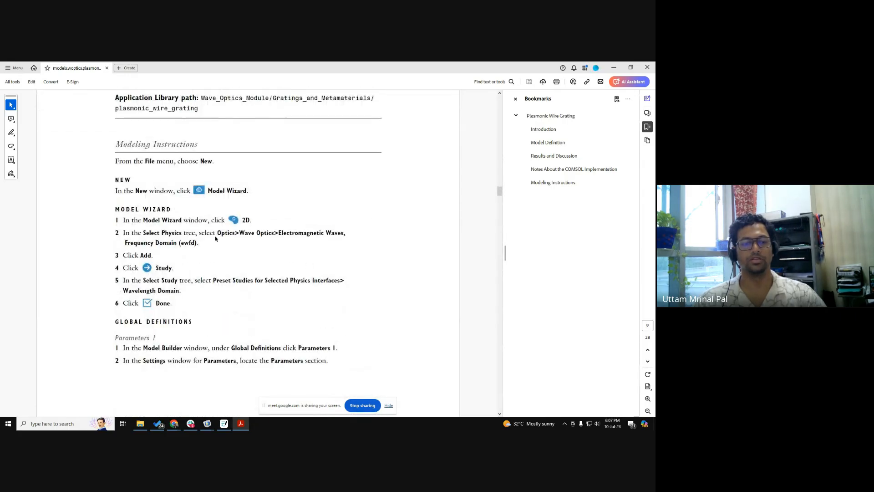
ctrl+scroll(215, 235, down, 1)
scroll(235, 232, down, 3)
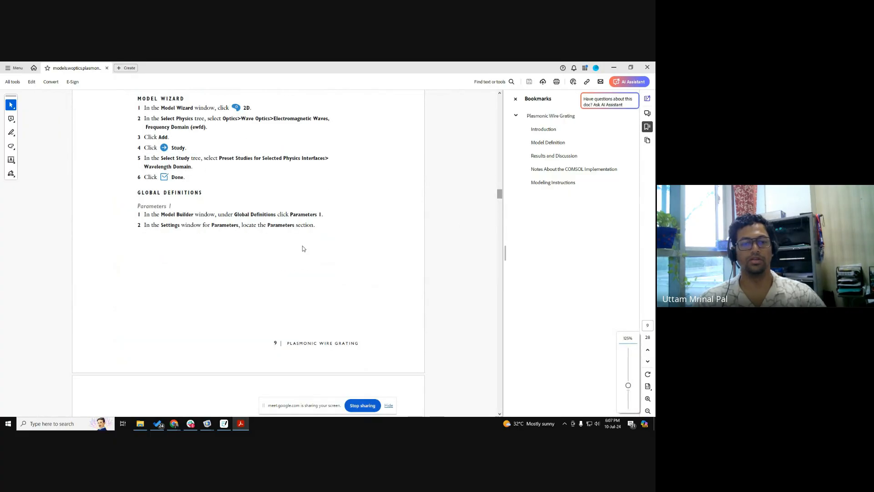
scroll(305, 250, down, 15)
drag(500, 220, 500, 363)
click(620, 67)
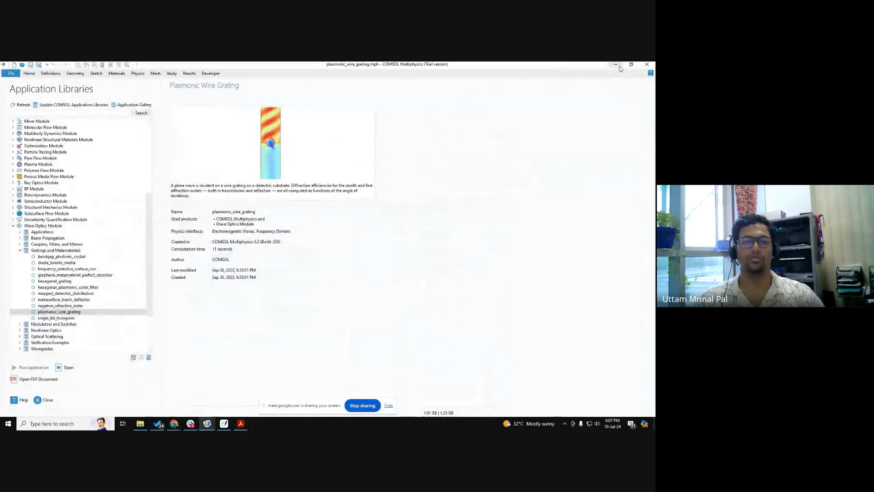
Step: Close the Application Libraries and switch to the COMSOL window with Untitled.mph, showing 1D Plot Group 4
click(44, 405)
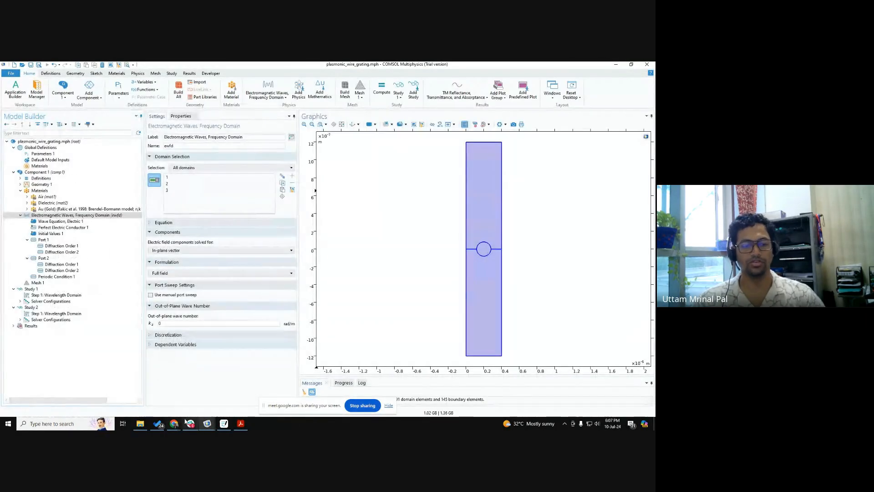
click(207, 423)
click(247, 387)
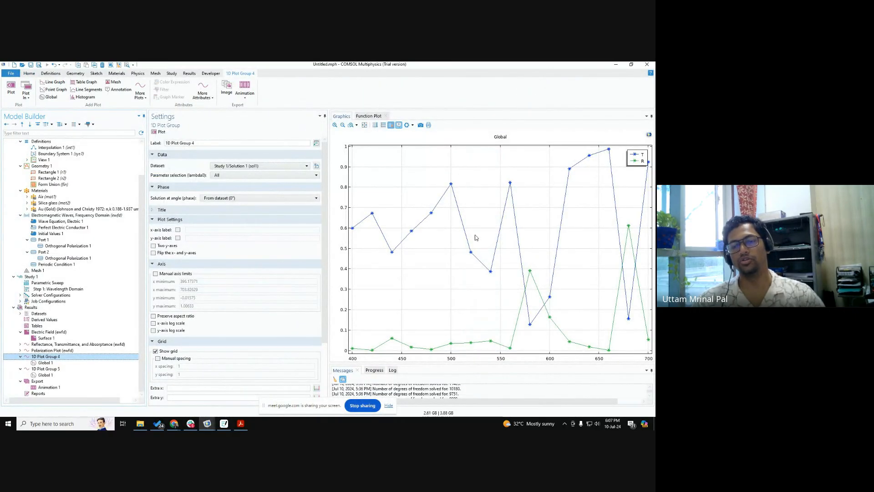
Step: Read data points on the T and R curves around 600 nm and at the highest transmittance peak
mouse_move(513, 198)
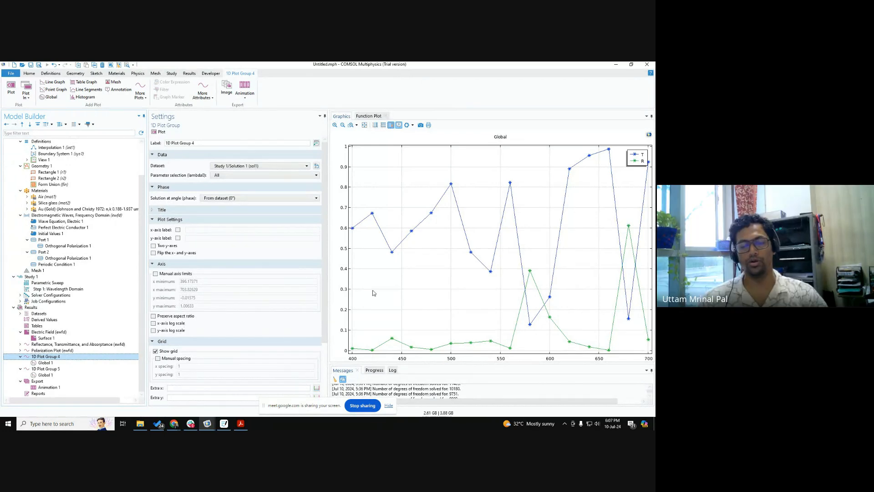
mouse_move(531, 324)
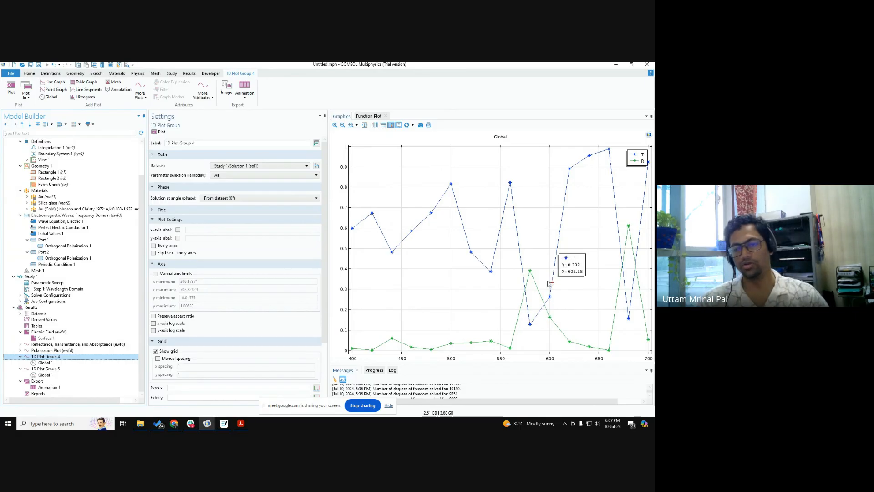
mouse_move(531, 272)
key(ctrl)
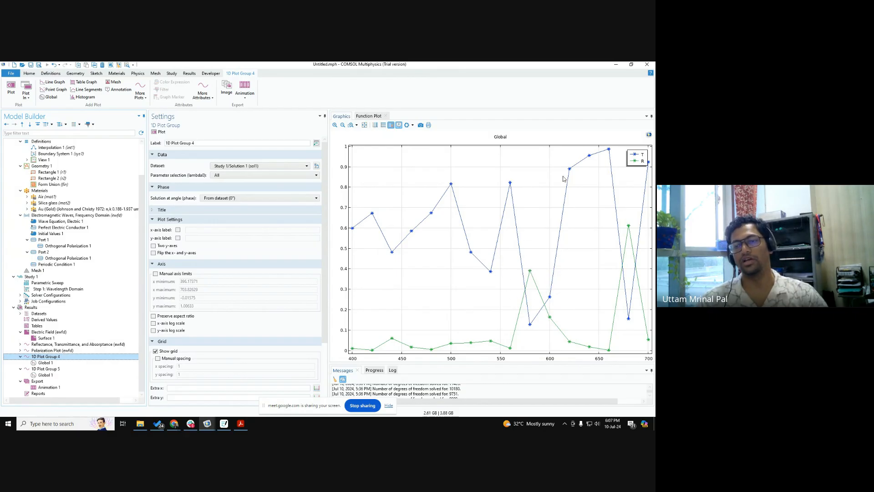
mouse_move(605, 153)
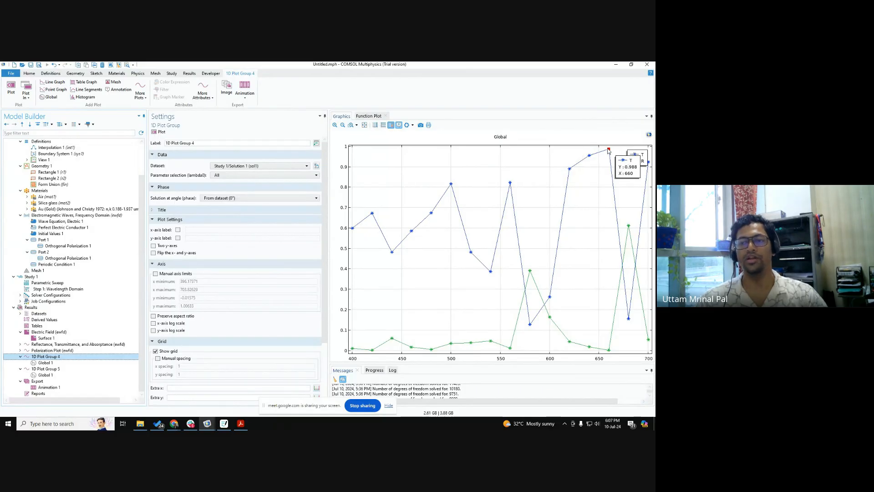
key(ctrl)
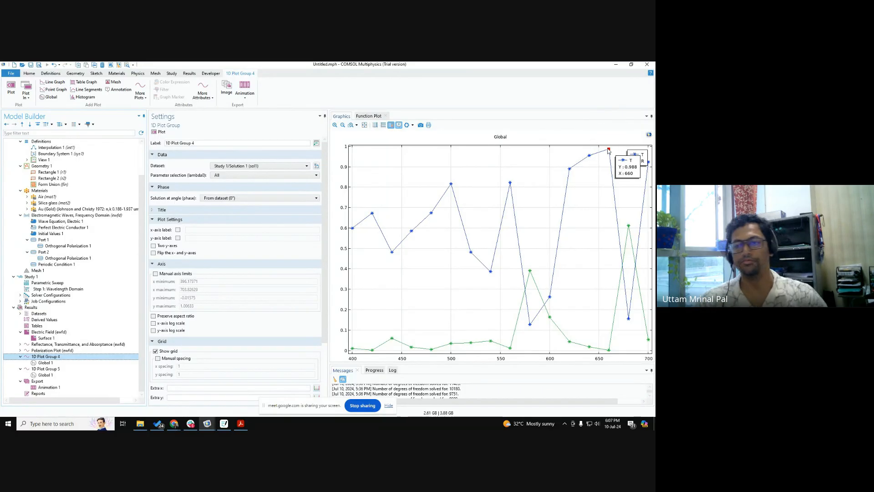
key(ctrl)
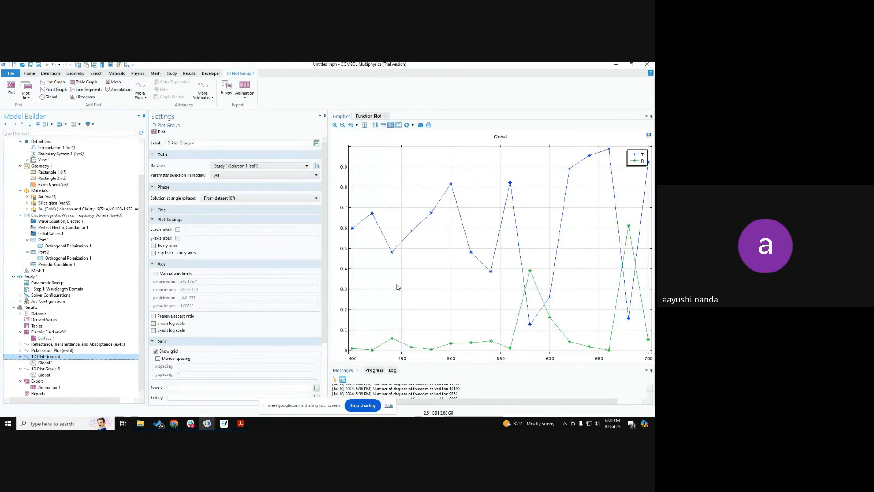
Step: Show the settings of Global 1 under 1D Plot Group 4 and examine its T and R expressions
click(49, 363)
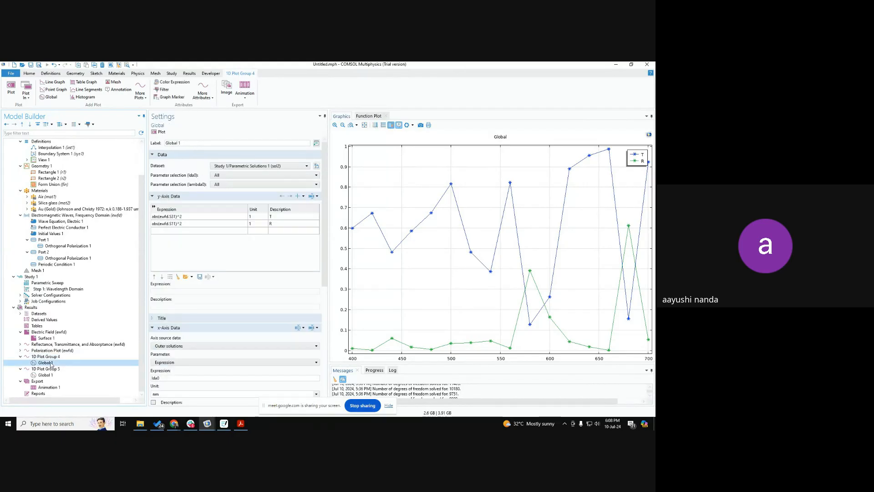
click(179, 217)
key(ctrl)
key(ctrl)
key(ctrl)
key(ctrl)
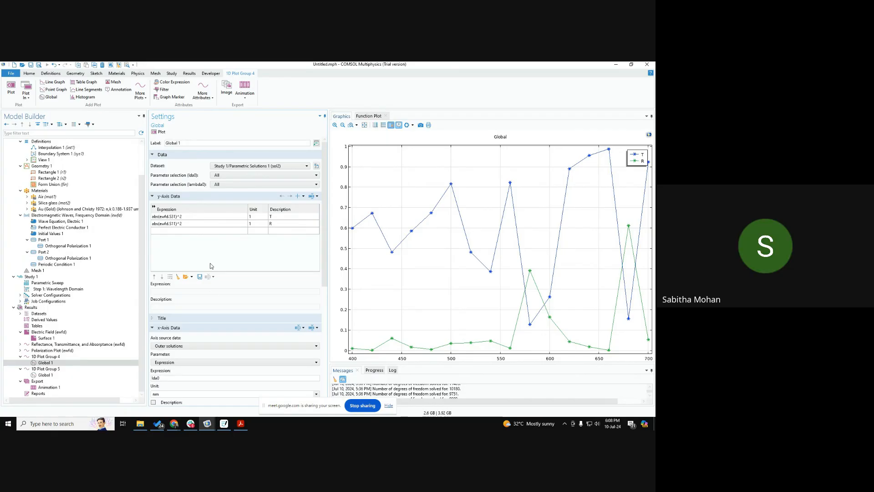
Step: Switch to the Google Meet call in the browser and stop sharing the screen
mouse_move(176, 424)
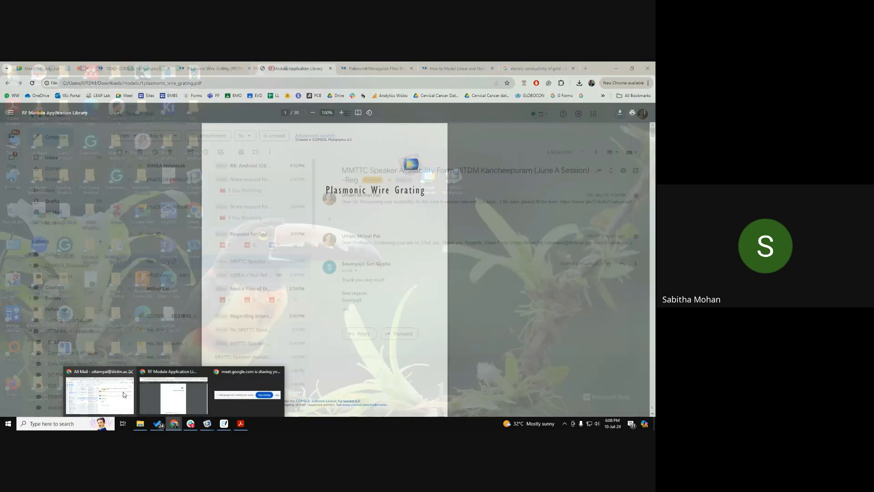
click(174, 393)
click(53, 69)
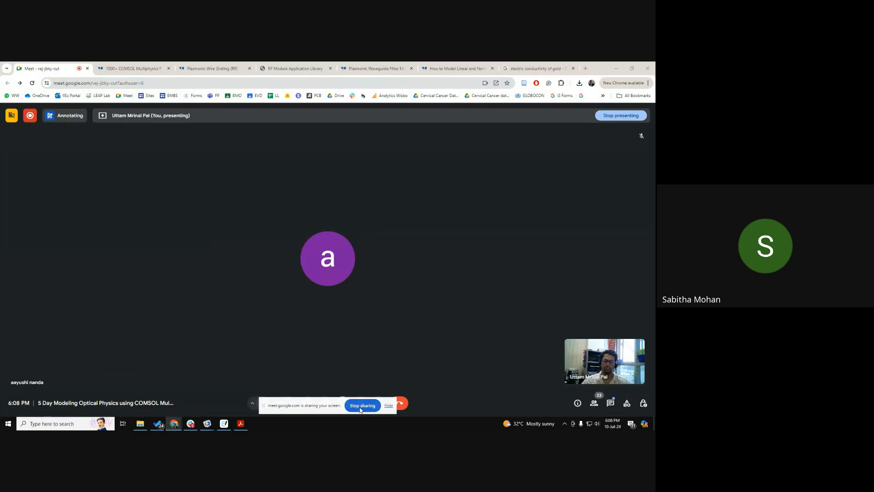
click(362, 405)
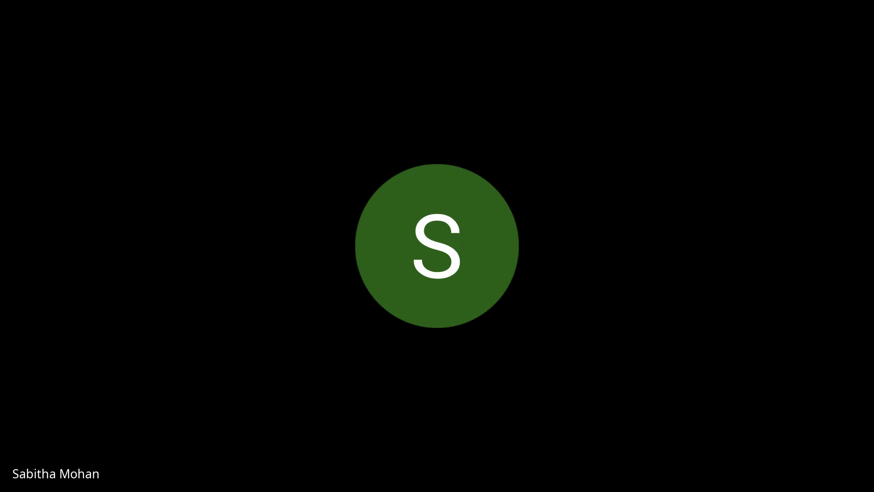